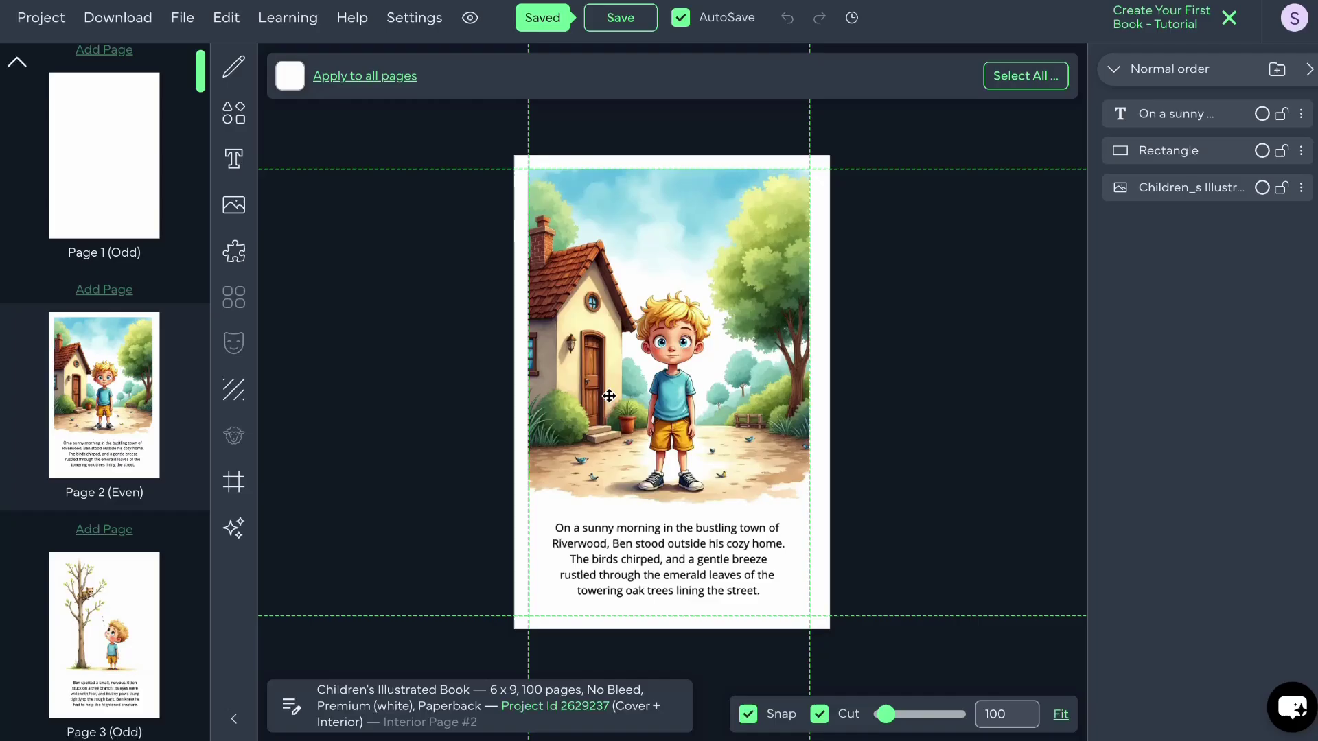
pyautogui.scroll(-3, 608, 396)
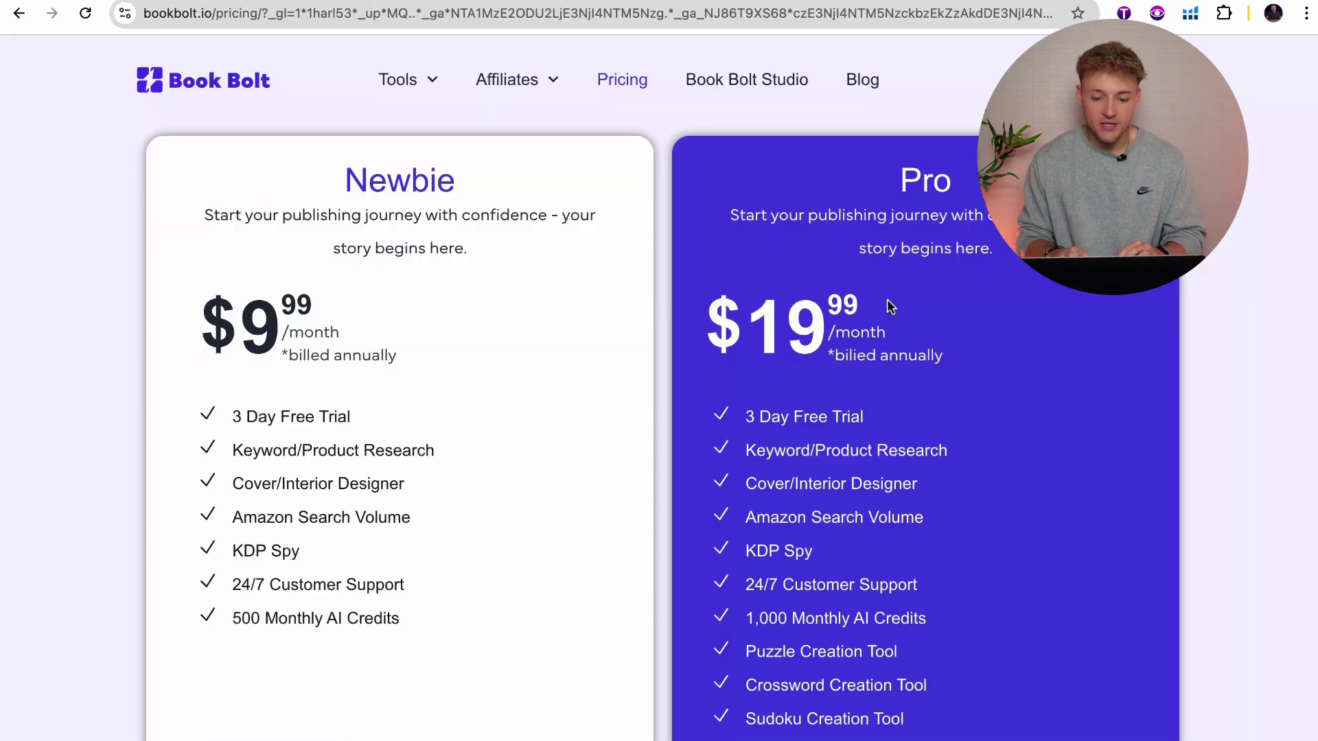
# Step: Review the Pro plan's monthly price and its list of included features on the Book Bolt pricing page
pyautogui.moveTo(707, 327); pyautogui.dragTo(870, 317)
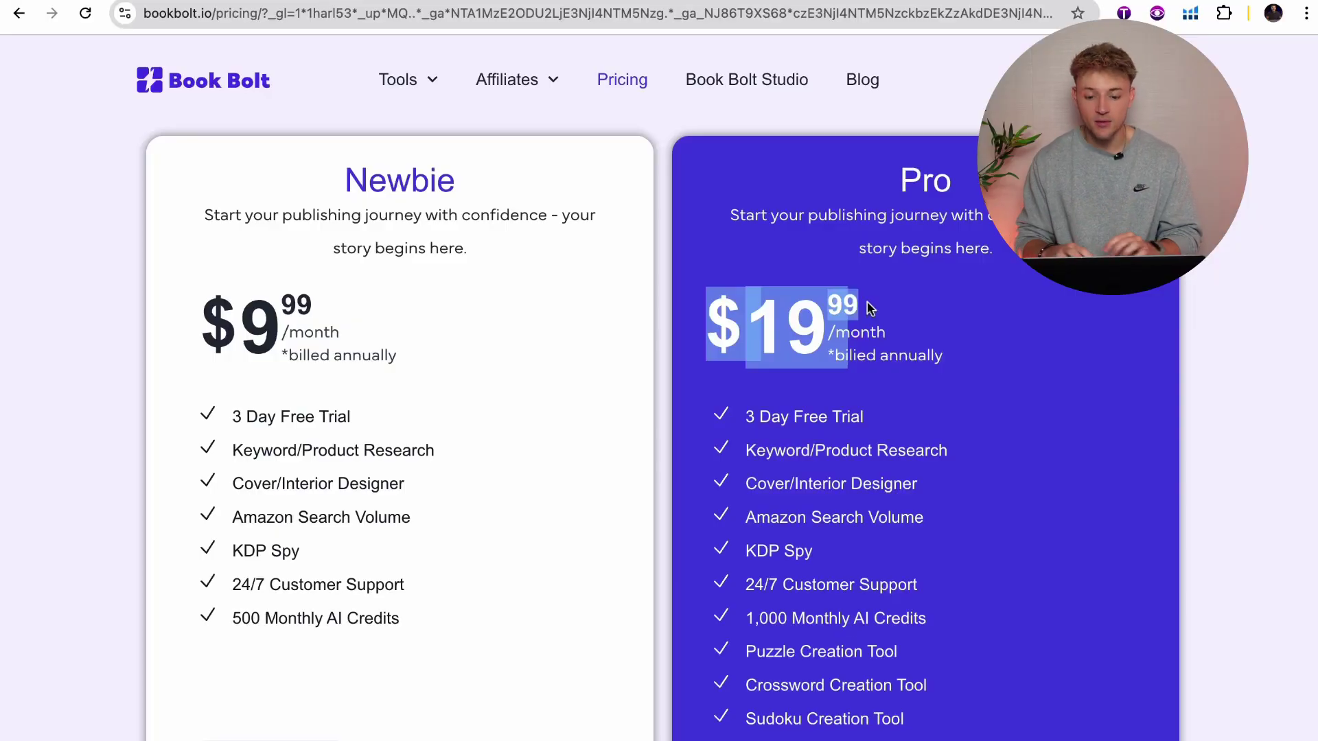
pyautogui.click(866, 306)
pyautogui.moveTo(758, 324); pyautogui.dragTo(842, 321)
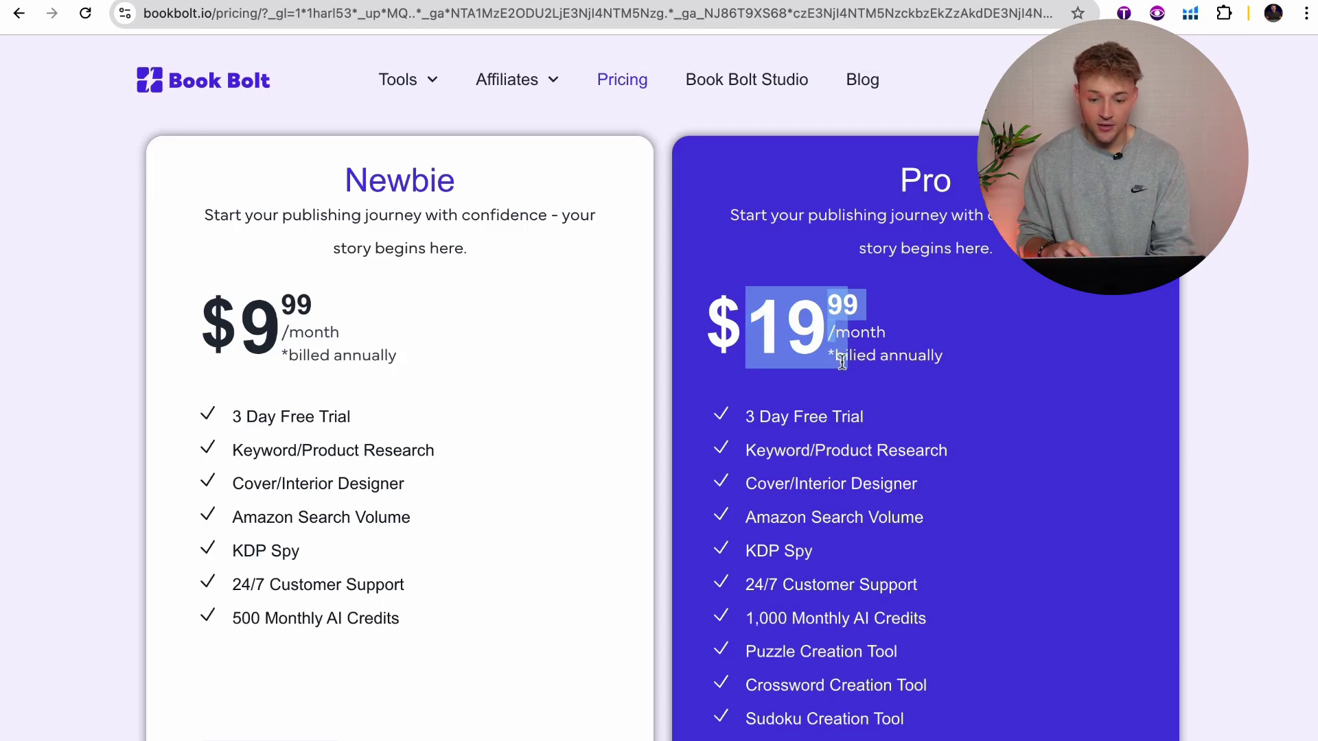
pyautogui.click(854, 475)
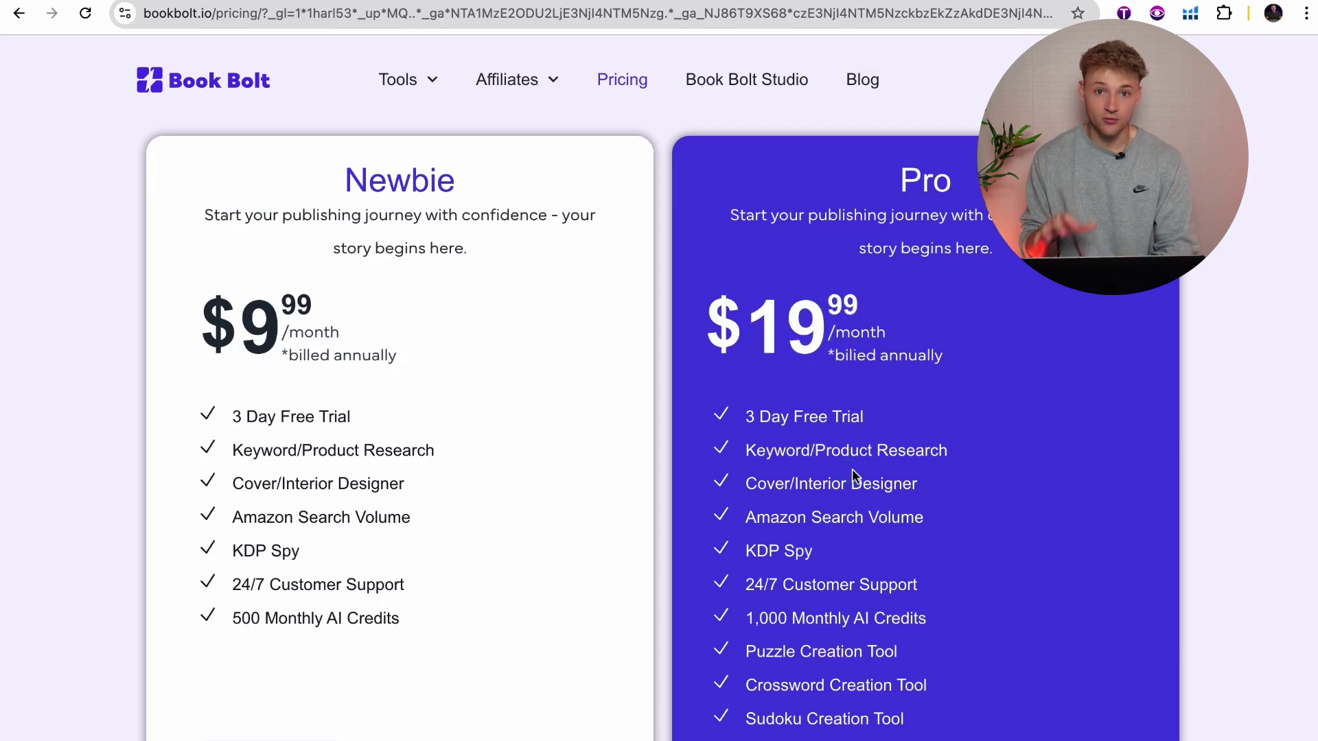
pyautogui.scroll(-1, 950, 511)
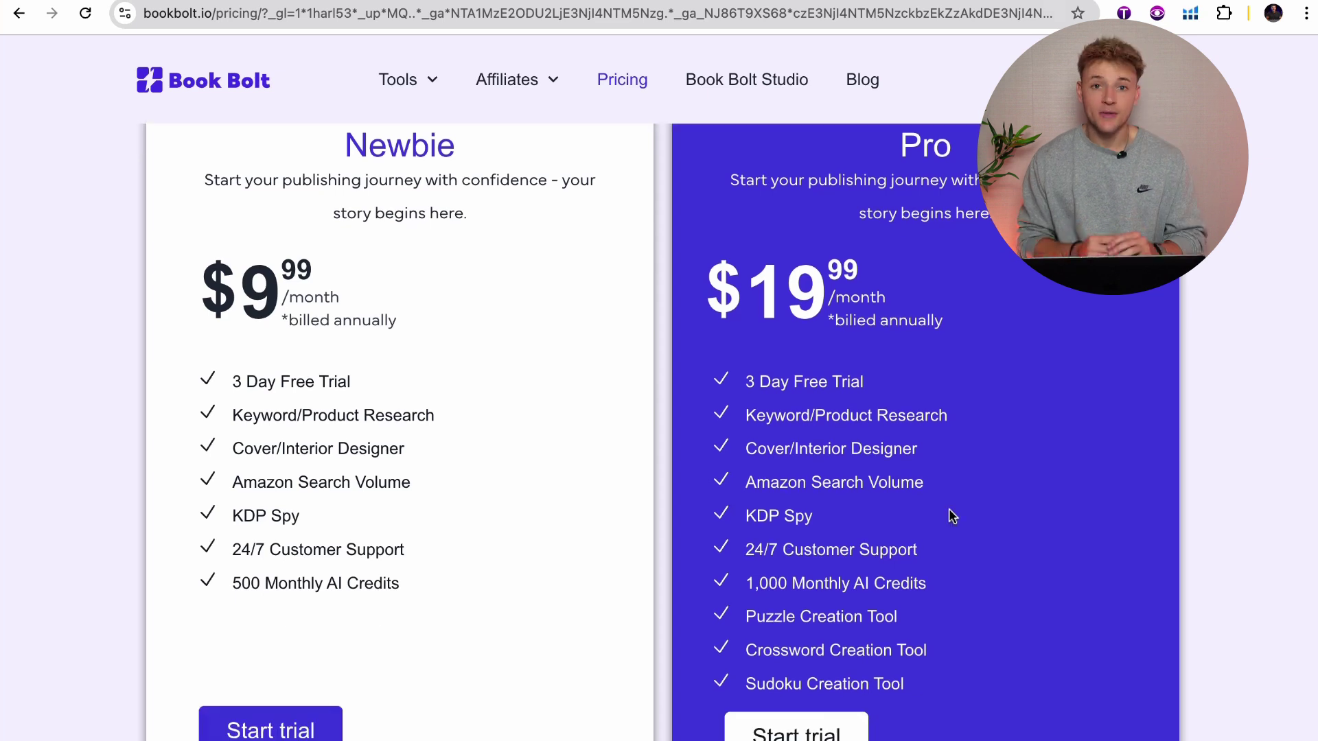
pyautogui.moveTo(766, 422); pyautogui.dragTo(911, 695)
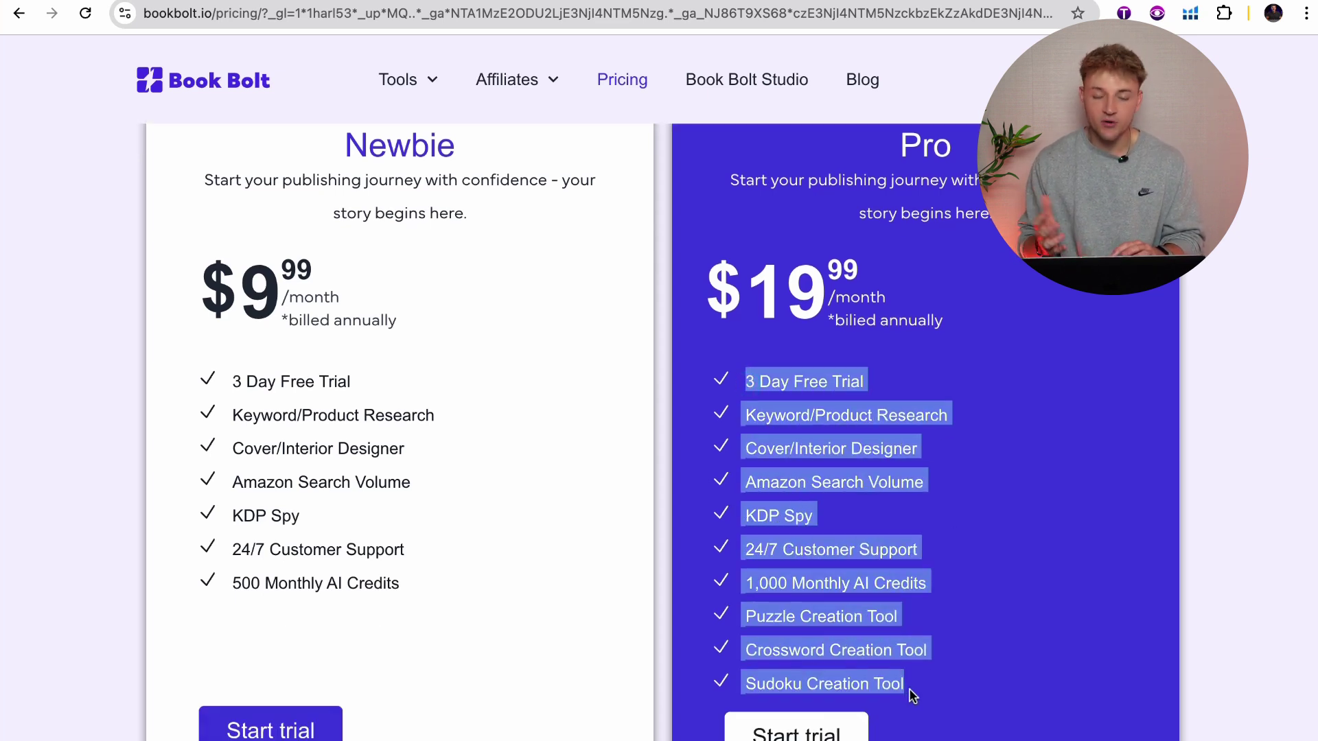
pyautogui.click(892, 549)
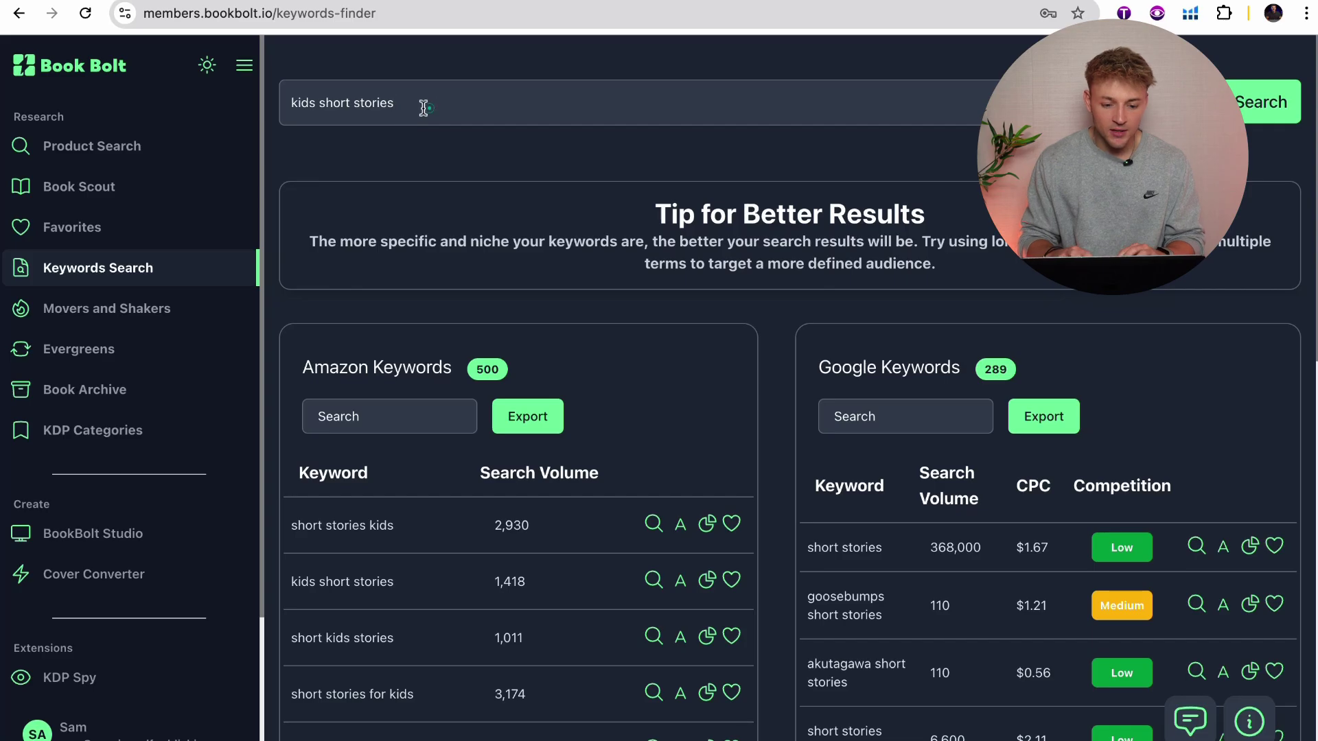
# Step: Compare the searched phrase "kids short stories" with the first Amazon keyword and check that keyword's search volume
pyautogui.moveTo(423, 108); pyautogui.dragTo(292, 100)
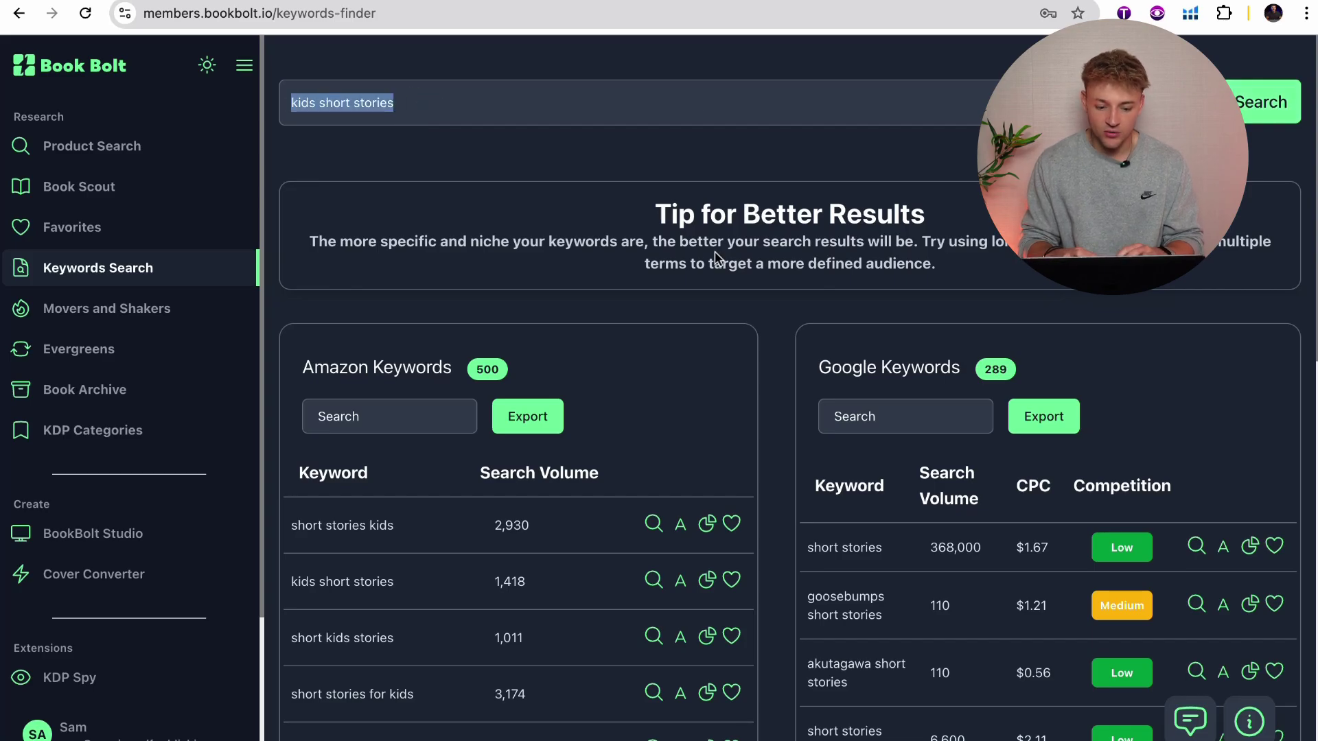
pyautogui.scroll(-3, 715, 251)
pyautogui.tripleClick(358, 379)
pyautogui.scroll(3, 395, 152)
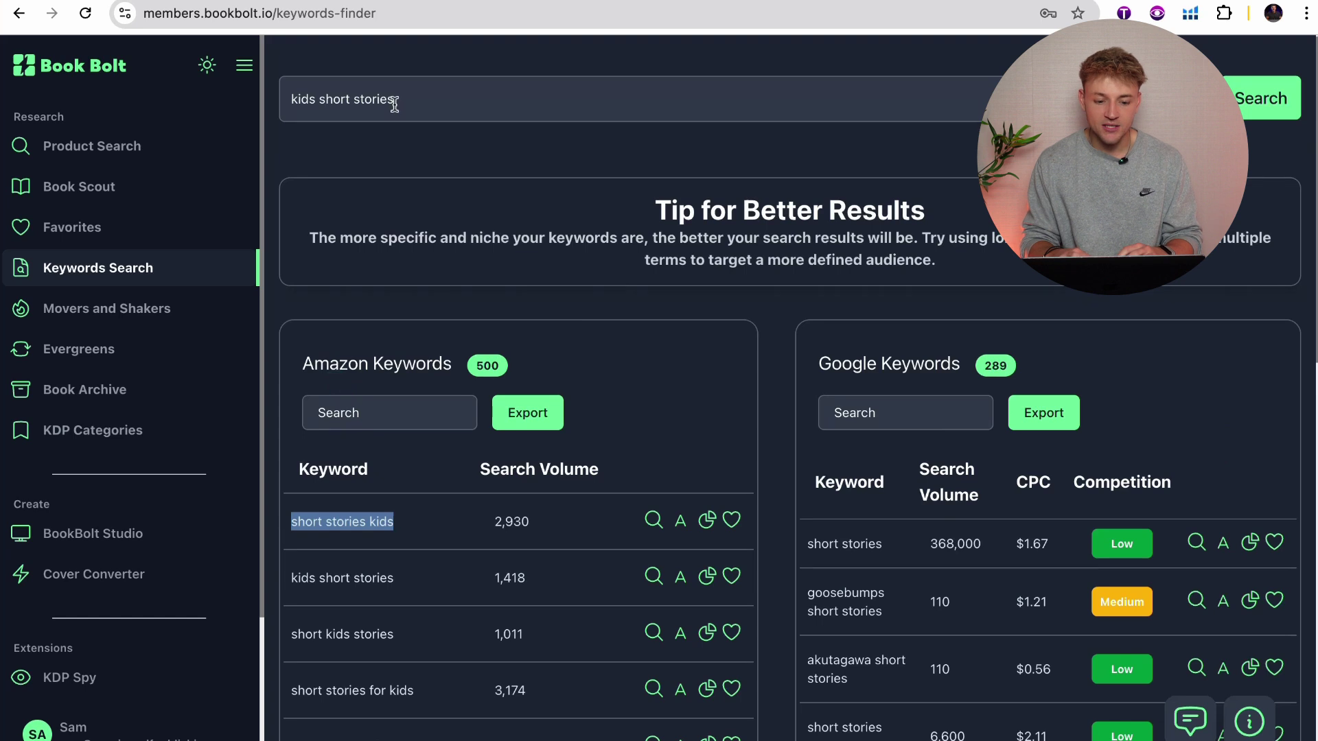
pyautogui.click(491, 505)
pyautogui.scroll(-2, 561, 470)
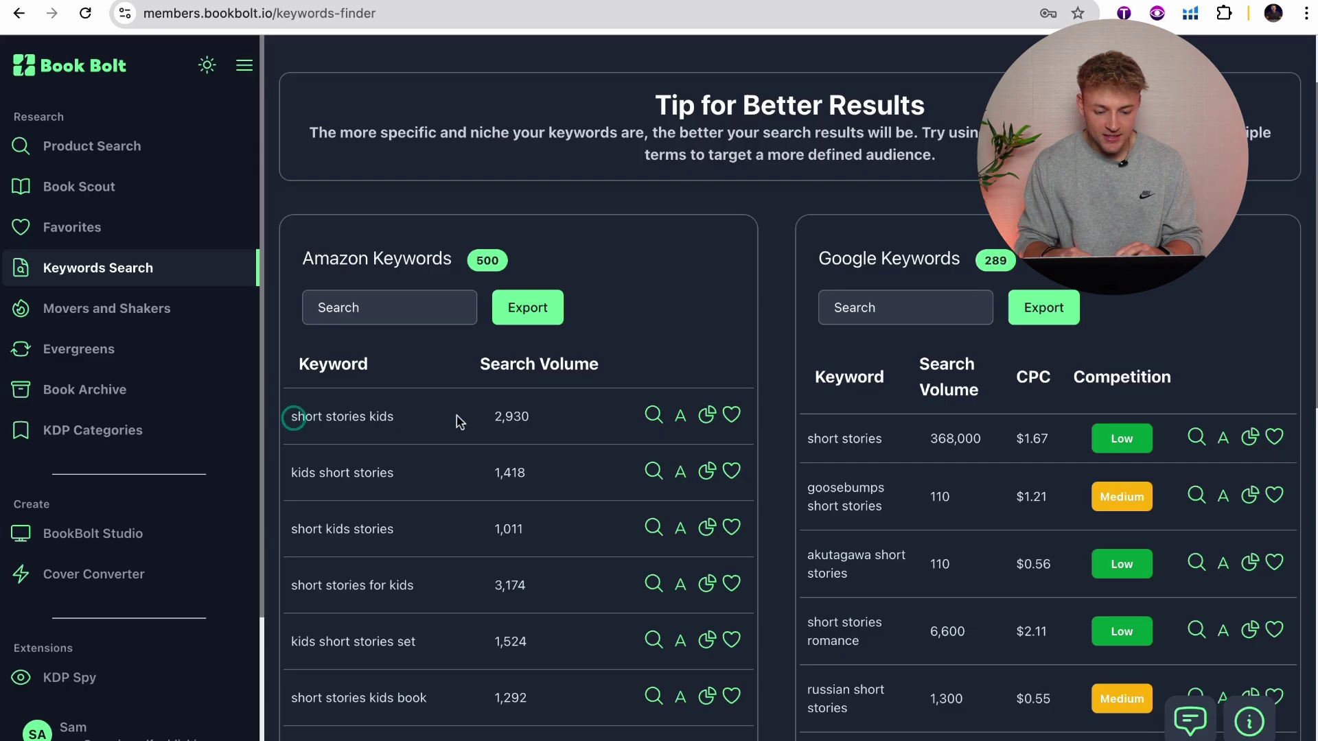
pyautogui.moveTo(492, 416); pyautogui.dragTo(528, 418)
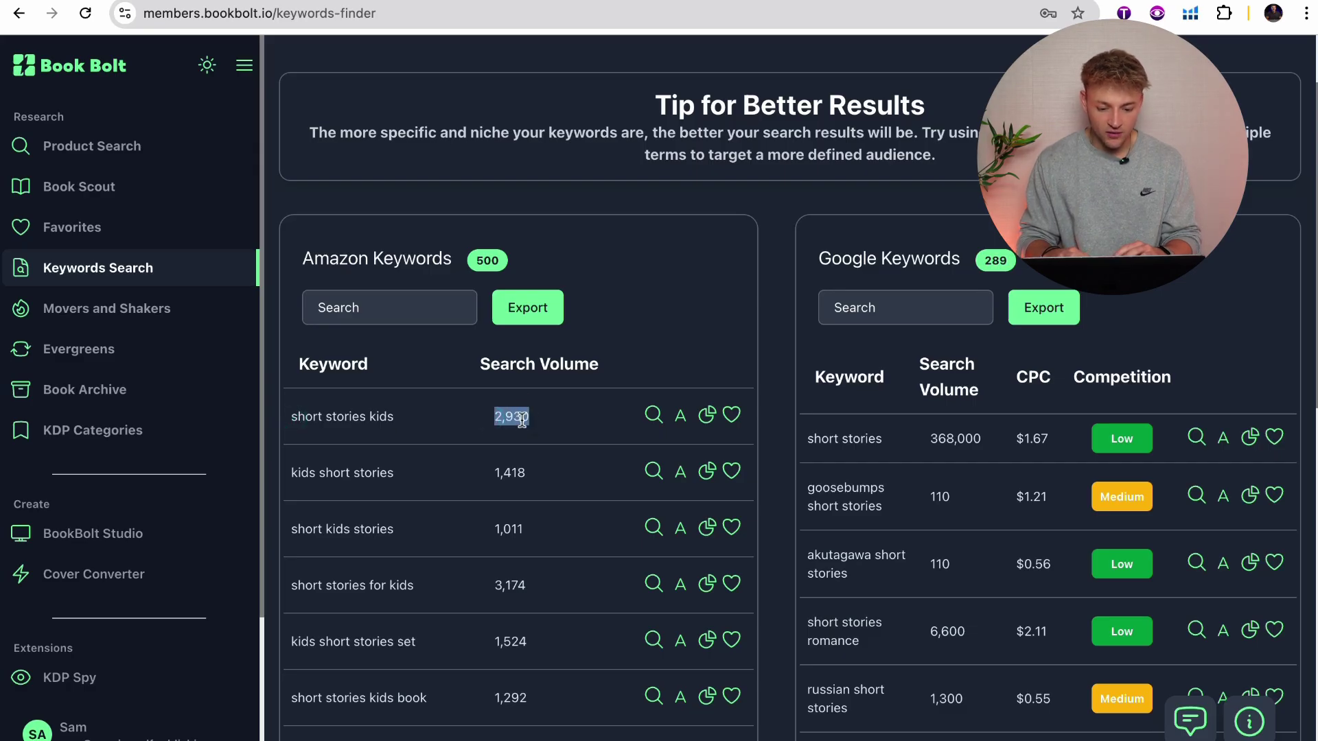
pyautogui.click(522, 420)
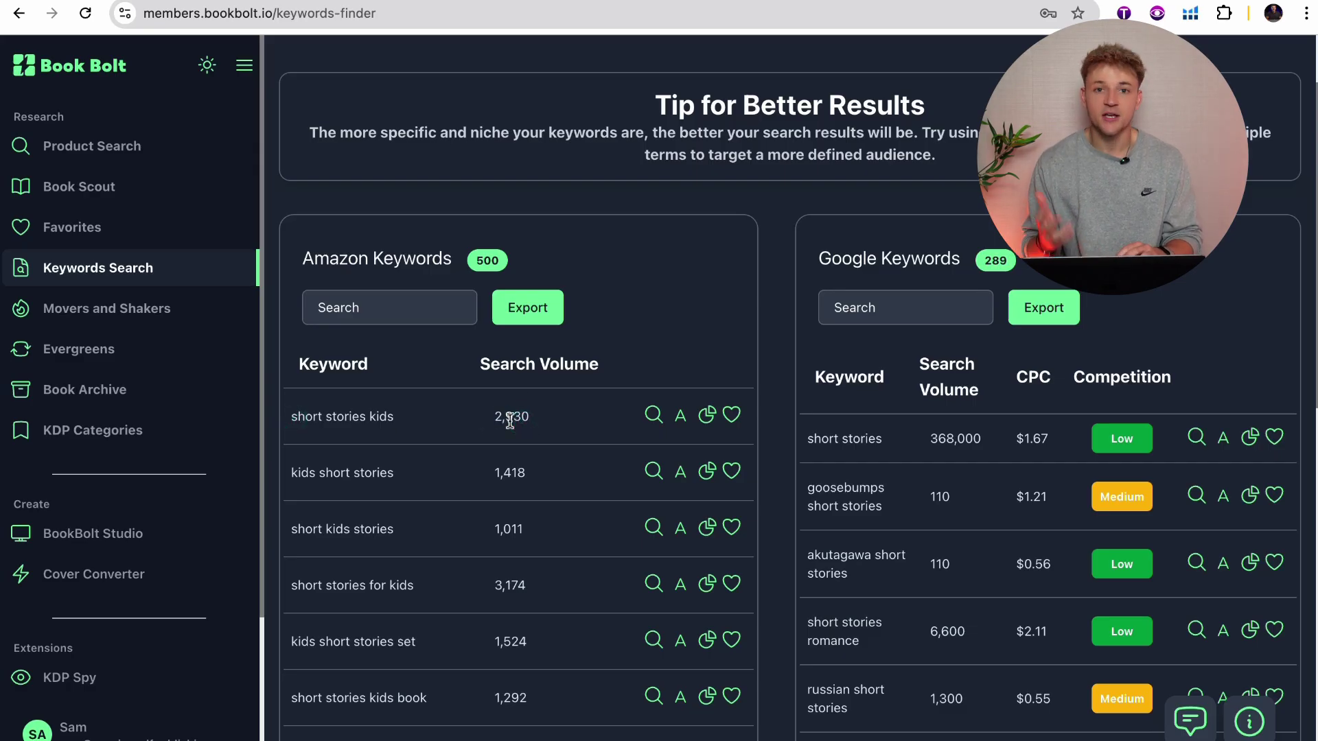
# Step: Compare the reworded variations among the top Amazon keywords, including "short stories for kids" and its search volume
pyautogui.moveTo(376, 412); pyautogui.dragTo(327, 416)
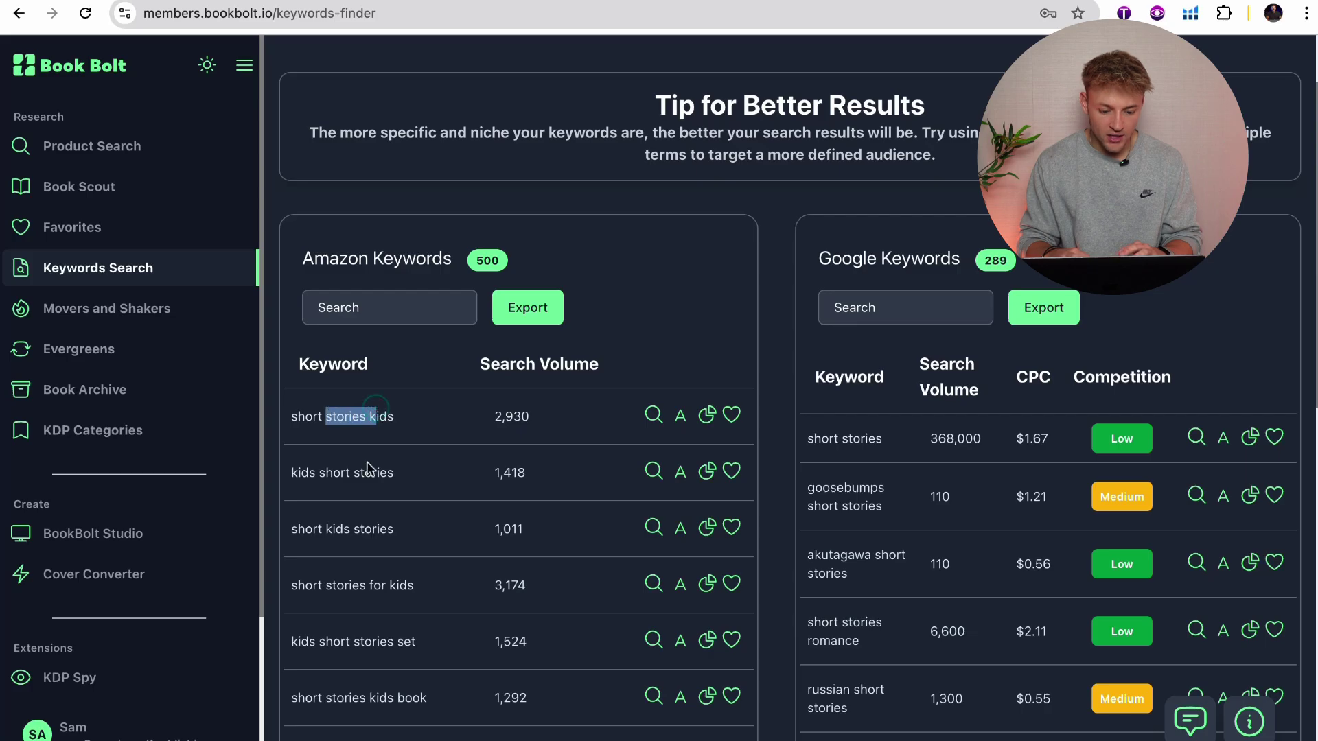
pyautogui.moveTo(296, 472); pyautogui.dragTo(376, 472)
pyautogui.moveTo(310, 527); pyautogui.dragTo(373, 530)
pyautogui.click(396, 534)
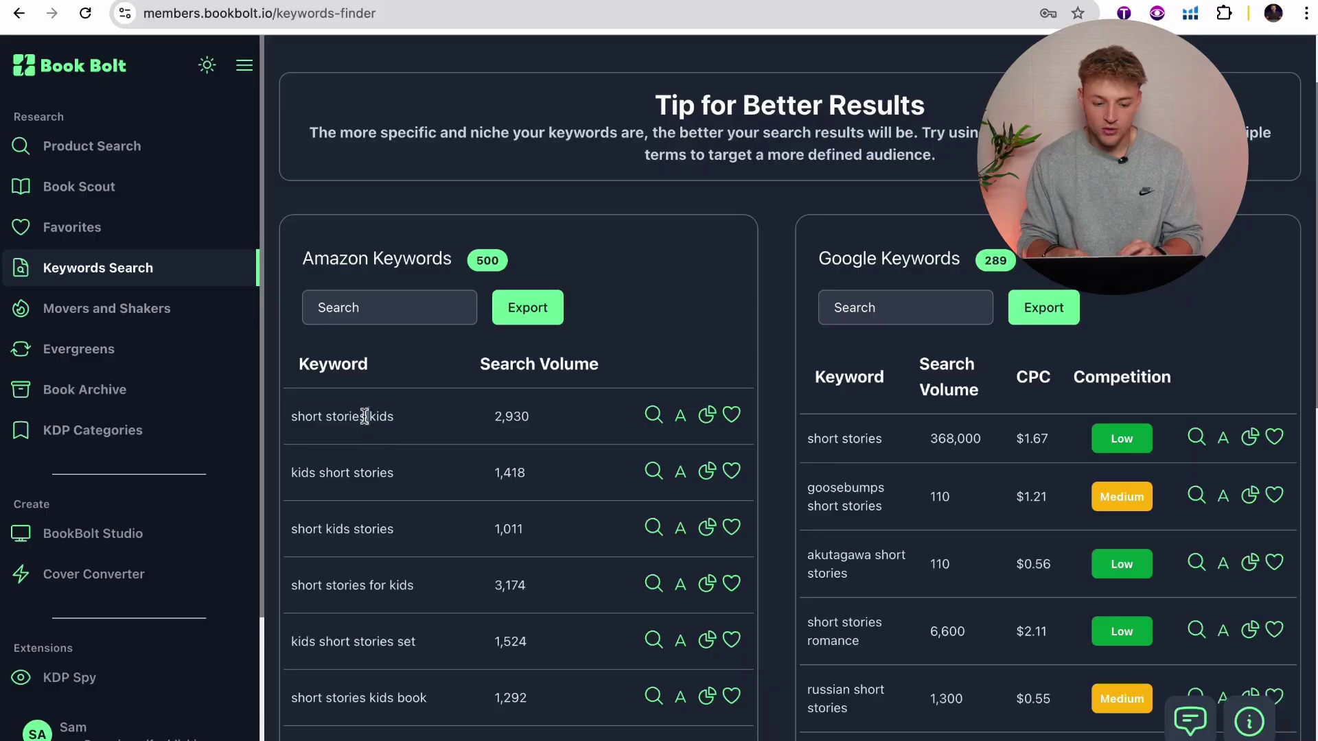
pyautogui.tripleClick(364, 417)
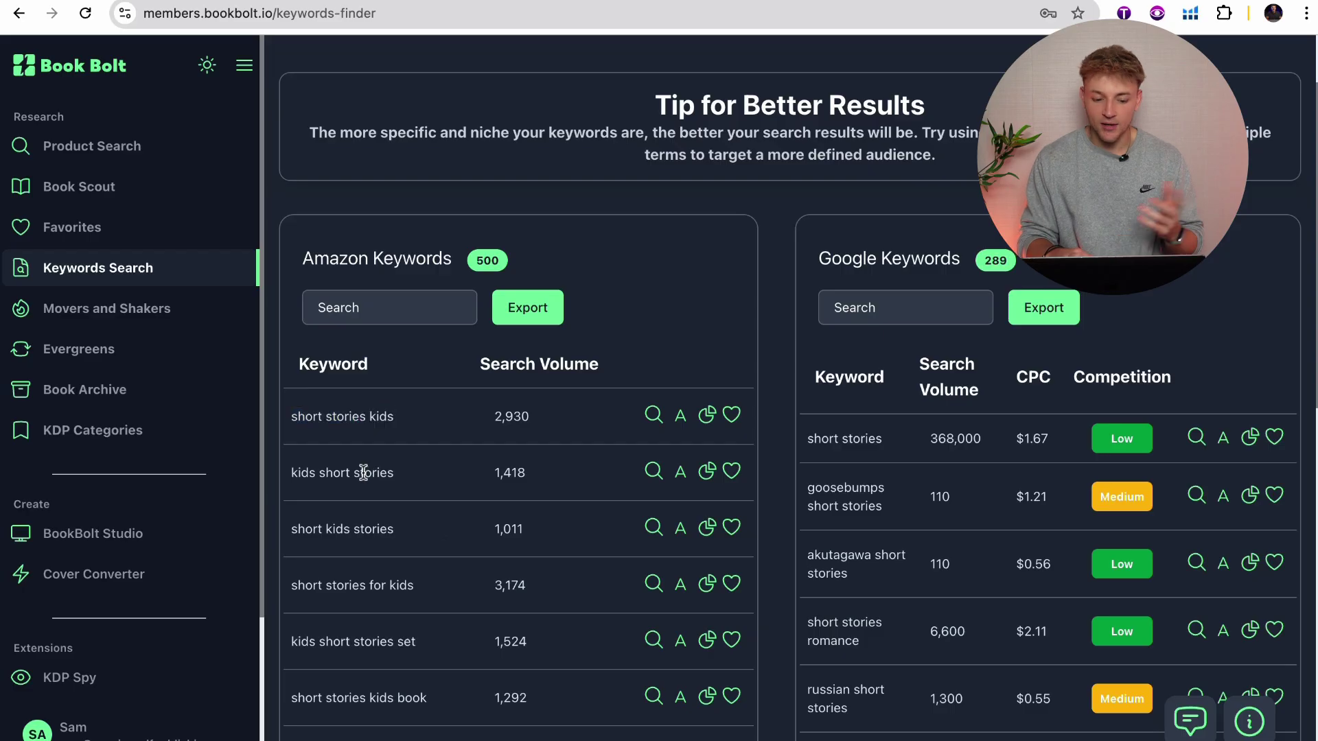
pyautogui.tripleClick(364, 473)
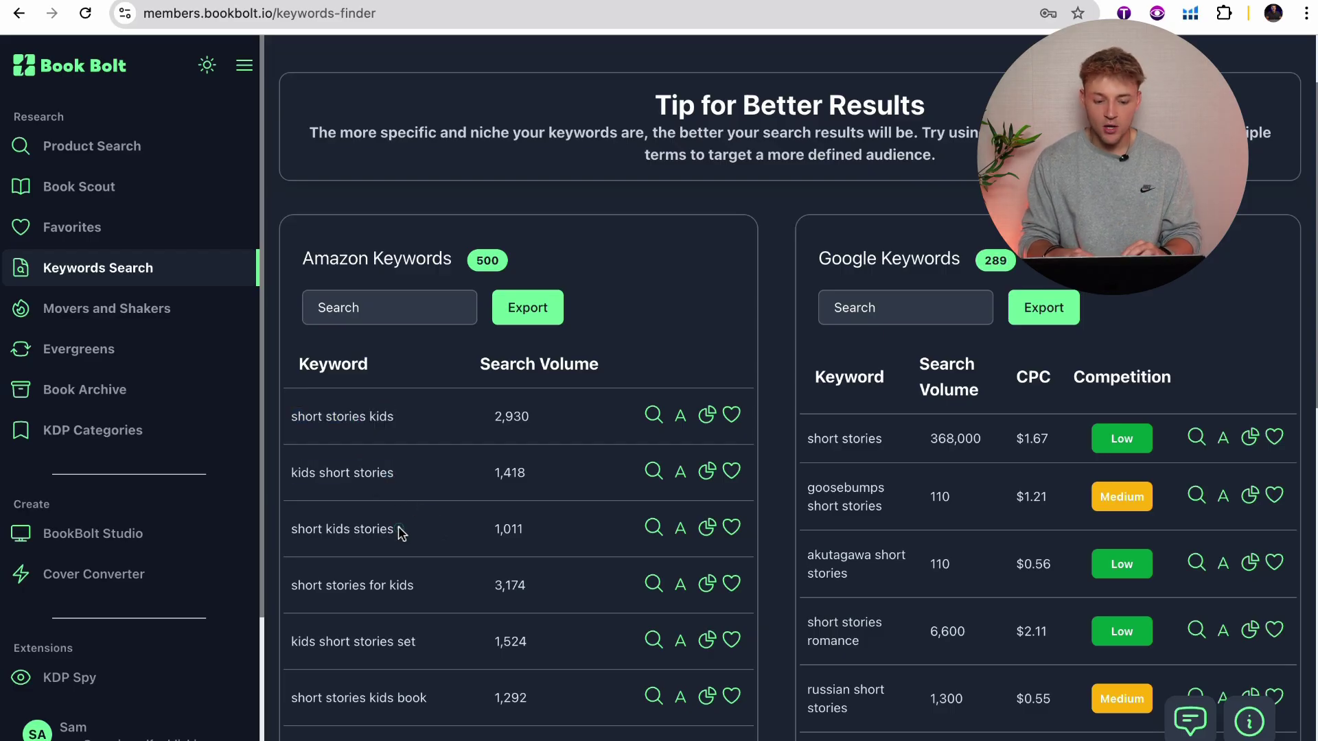
pyautogui.tripleClick(377, 529)
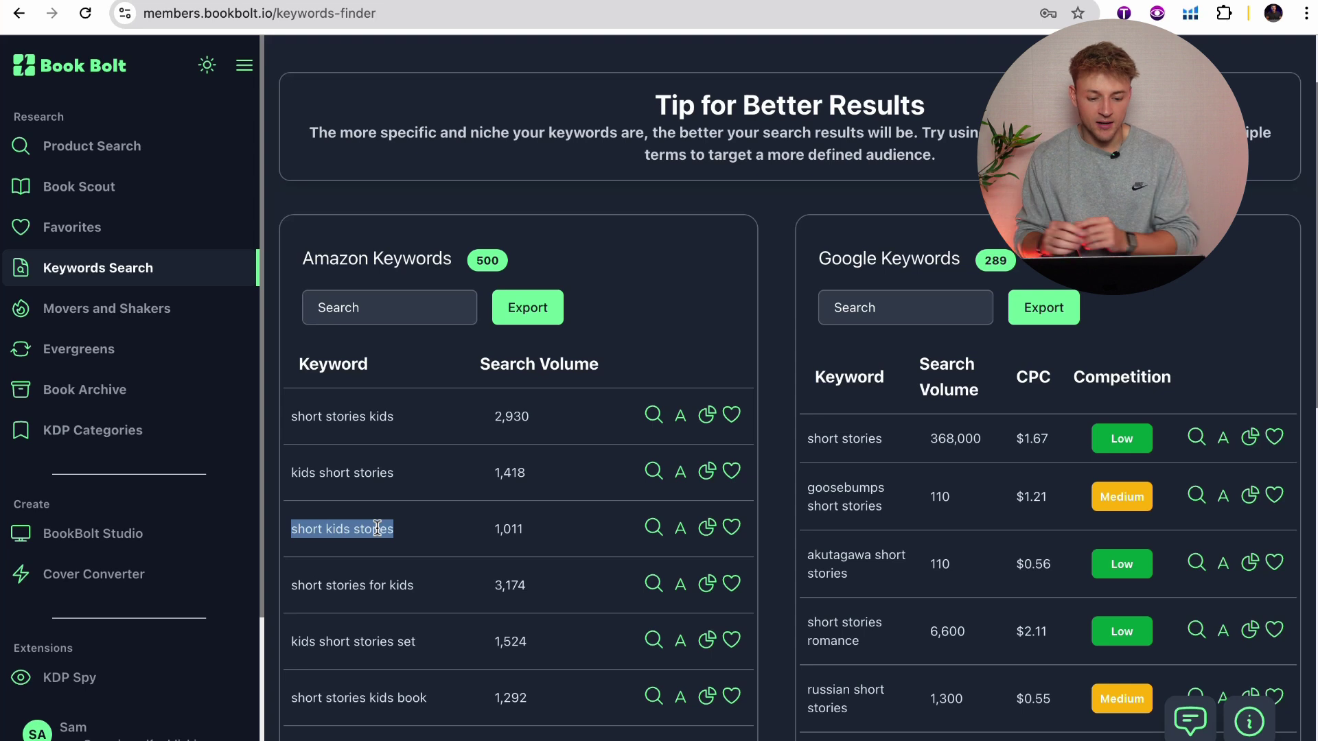
pyautogui.scroll(-1, 445, 509)
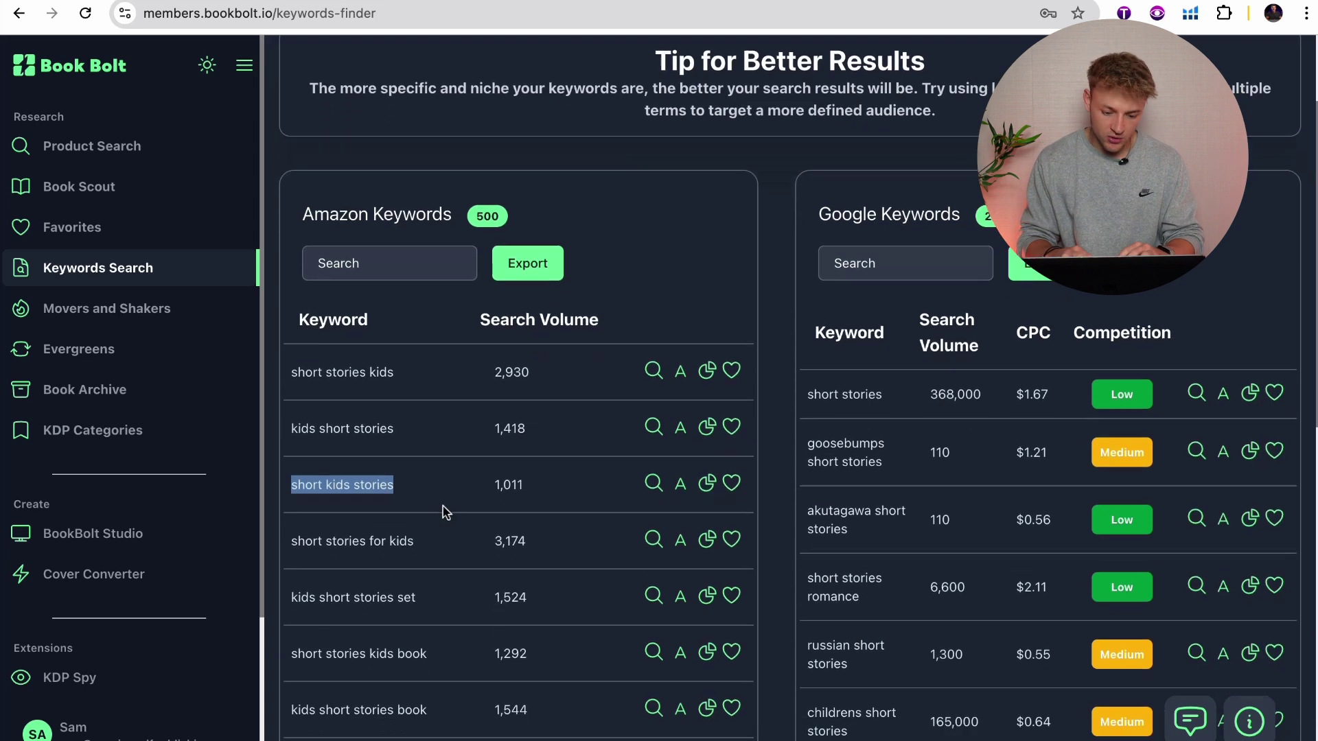
pyautogui.doubleClick(517, 513)
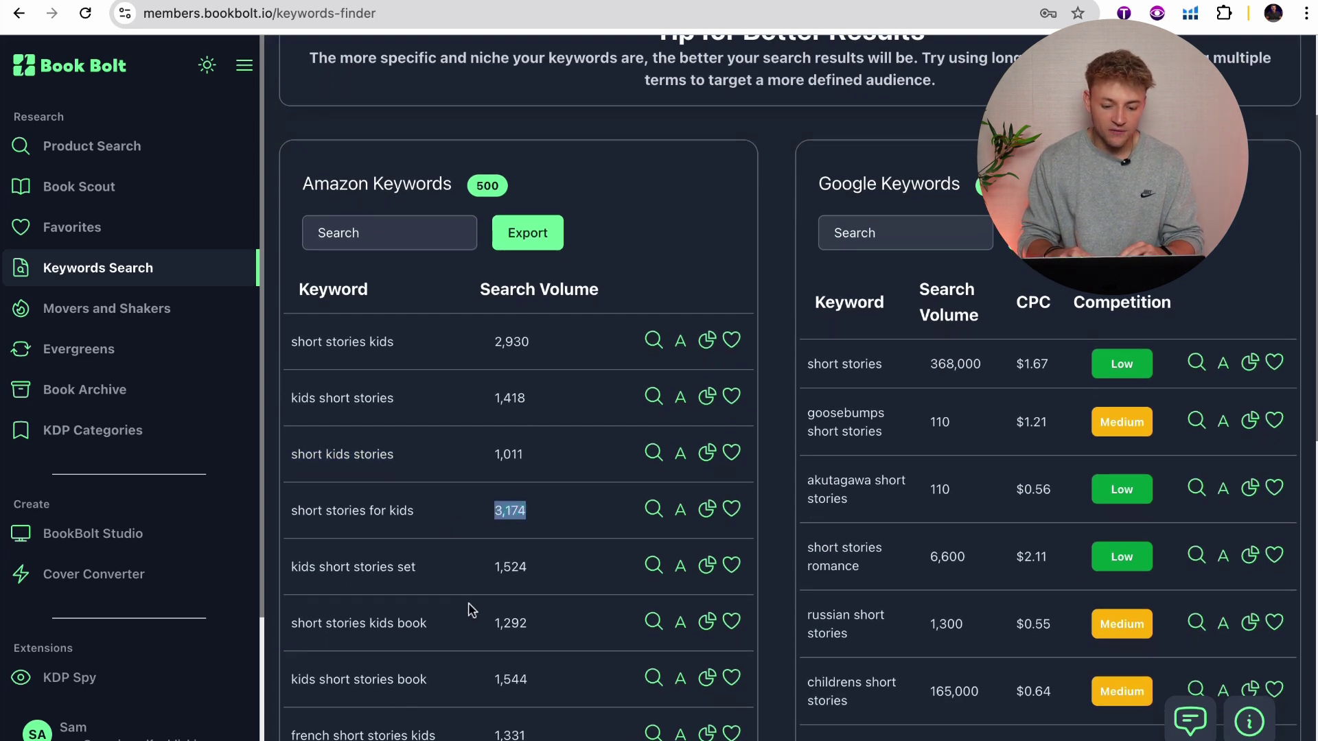
pyautogui.tripleClick(392, 511)
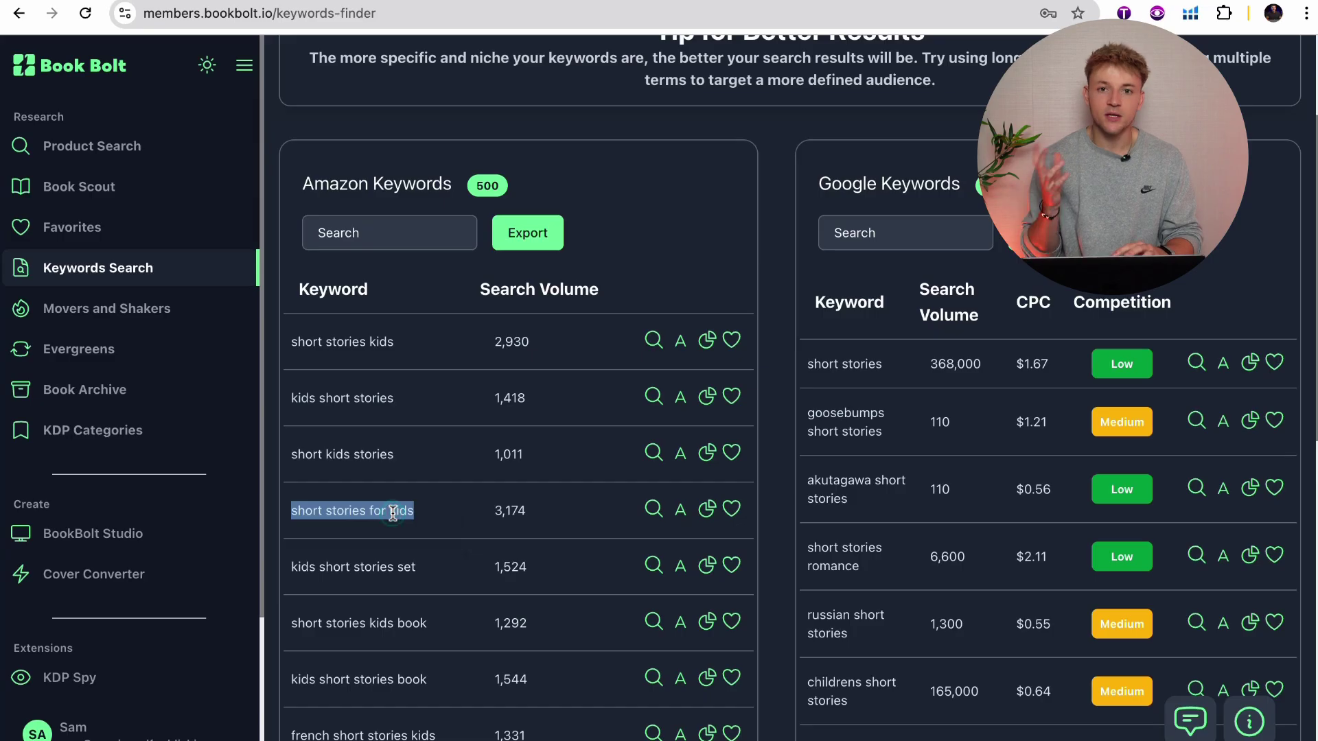
# Step: Examine the remaining Amazon keywords on the first results page, including the book, French and Spanish variations
pyautogui.scroll(2, 395, 525)
pyautogui.scroll(-1, 435, 214)
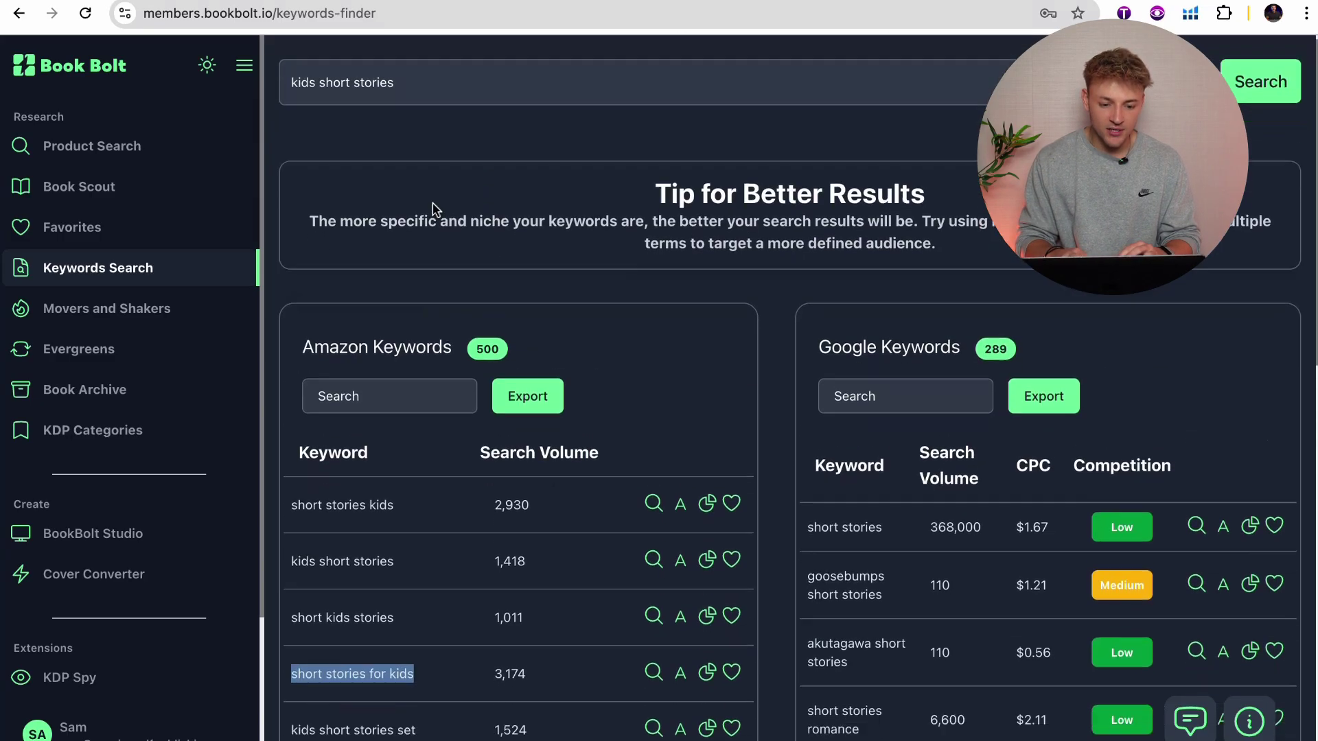
pyautogui.scroll(1, 435, 209)
pyautogui.scroll(-5, 432, 206)
pyautogui.click(357, 397)
pyautogui.click(357, 391)
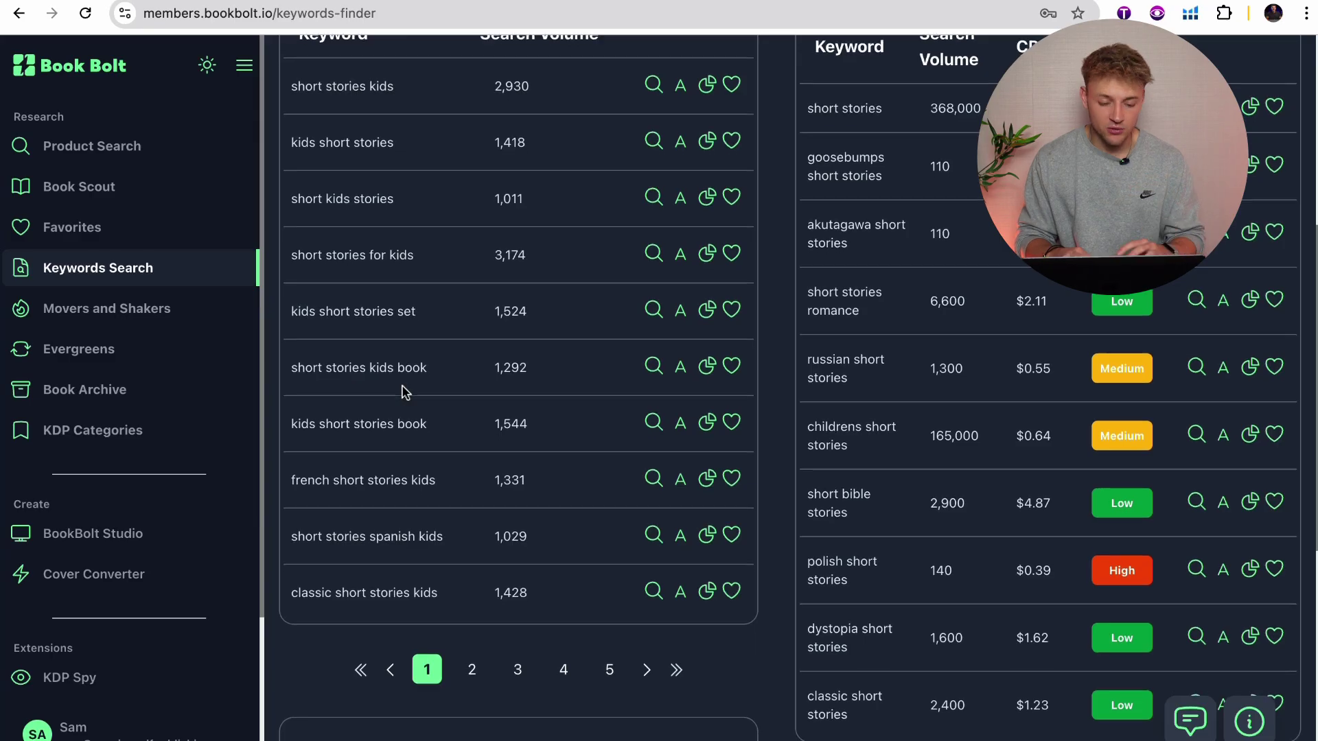
pyautogui.scroll(-1, 405, 391)
pyautogui.moveTo(296, 351); pyautogui.dragTo(408, 358)
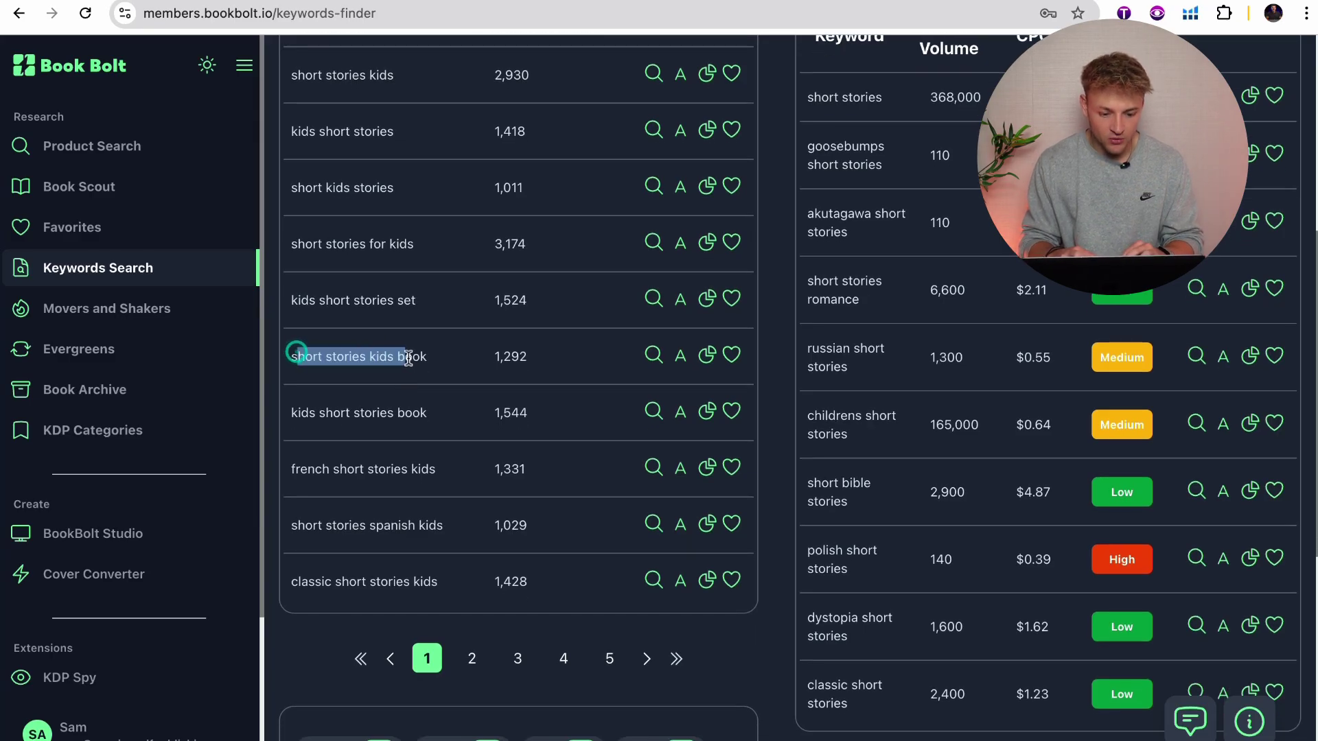
pyautogui.moveTo(310, 412); pyautogui.dragTo(455, 421)
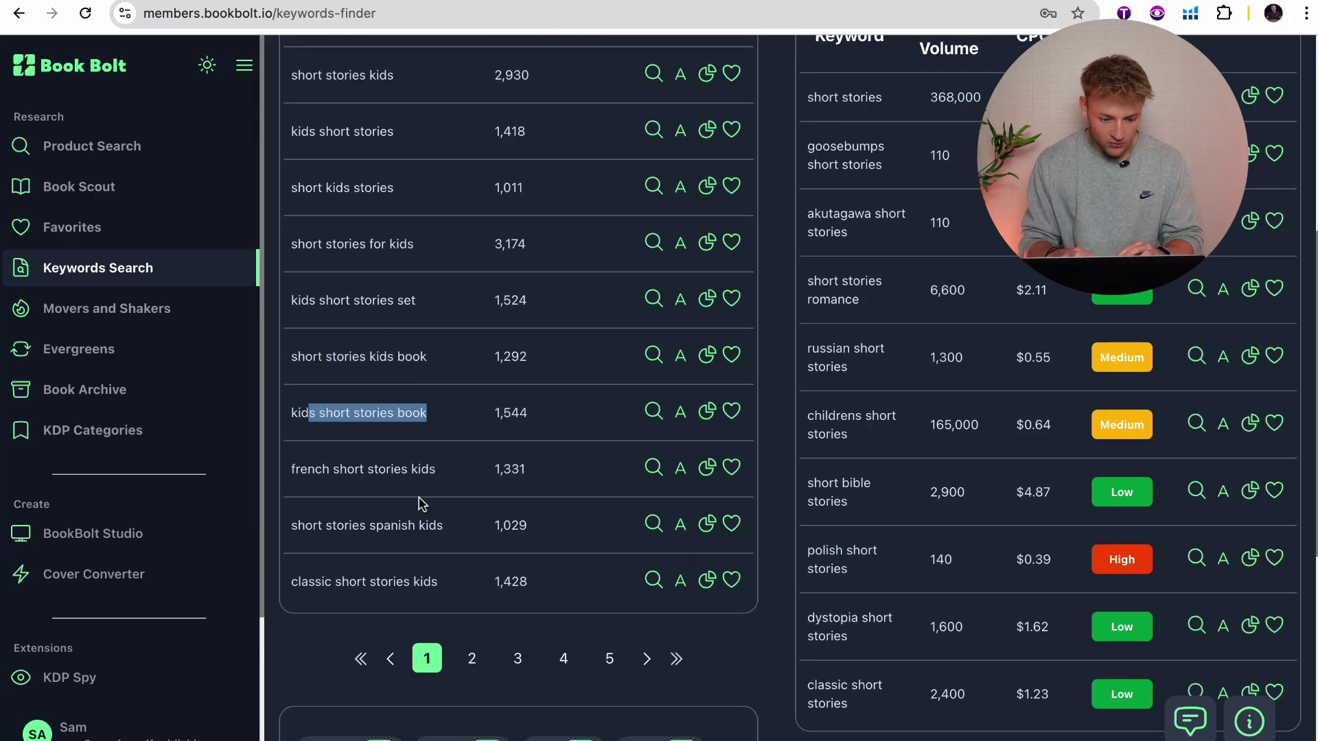
pyautogui.moveTo(331, 473); pyautogui.dragTo(440, 479)
pyautogui.doubleClick(325, 463)
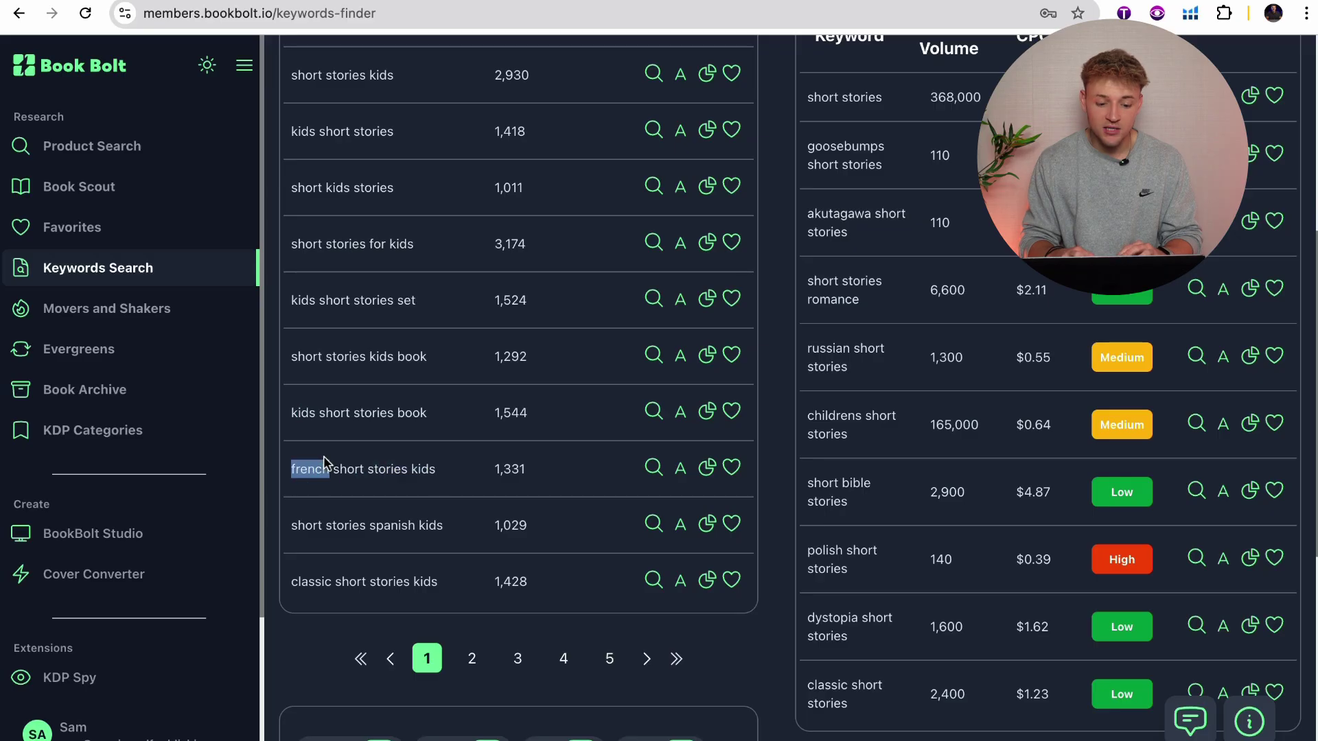
pyautogui.click(321, 467)
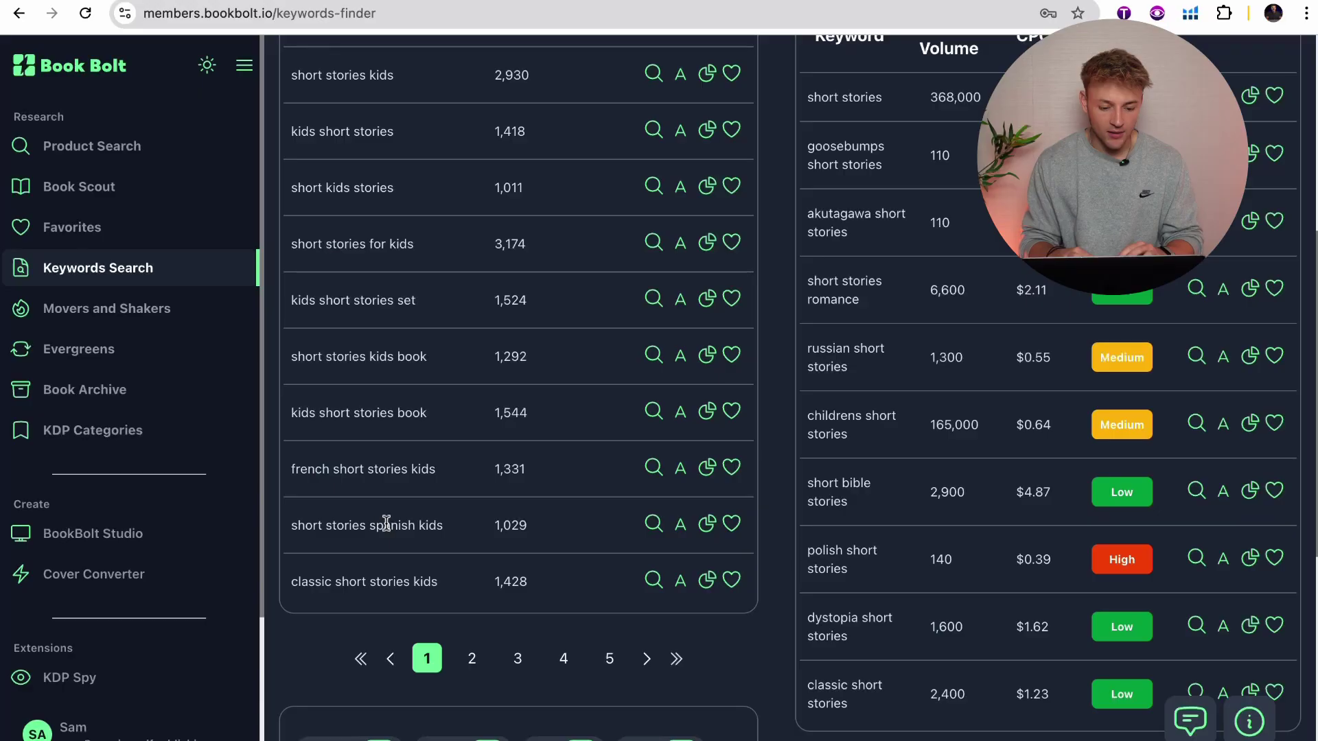
pyautogui.moveTo(370, 527); pyautogui.dragTo(412, 529)
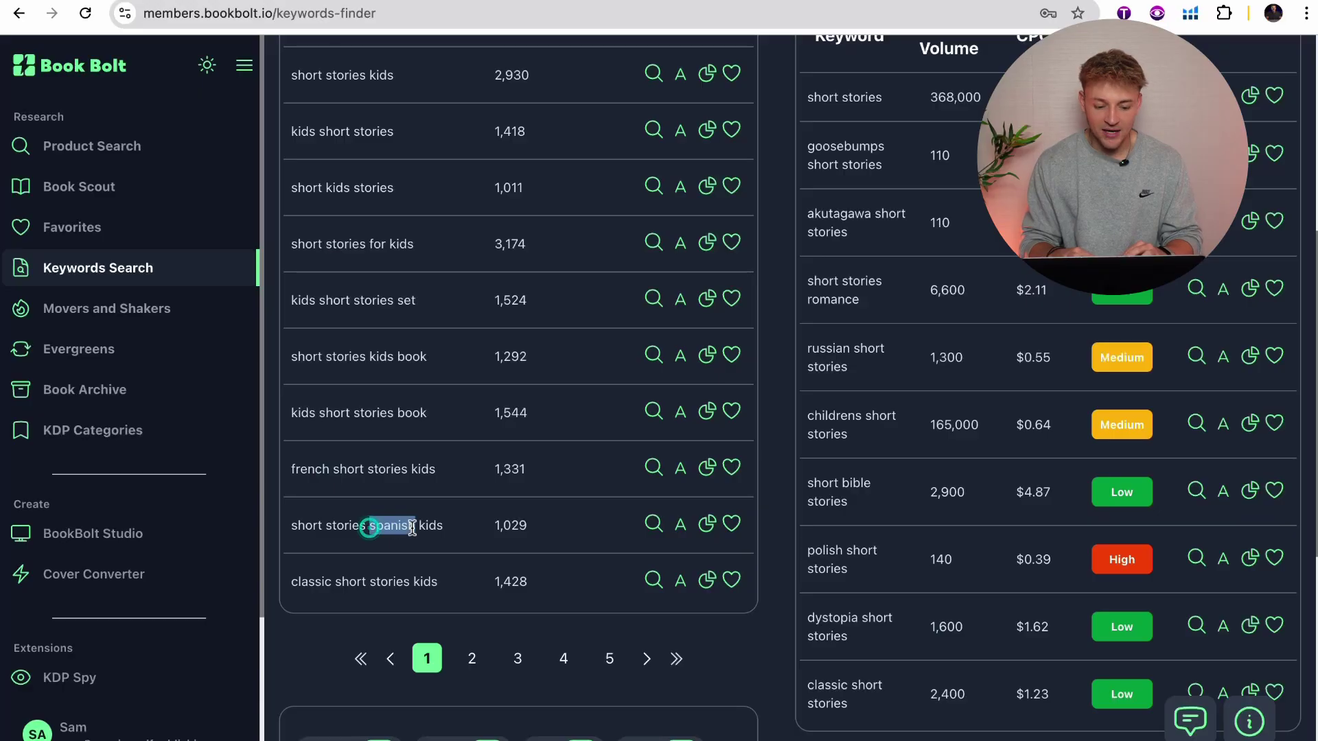
# Step: Show the second page of Amazon keywords and examine its kids' short story phrases and their search volumes
pyautogui.click(473, 658)
pyautogui.scroll(5, 470, 403)
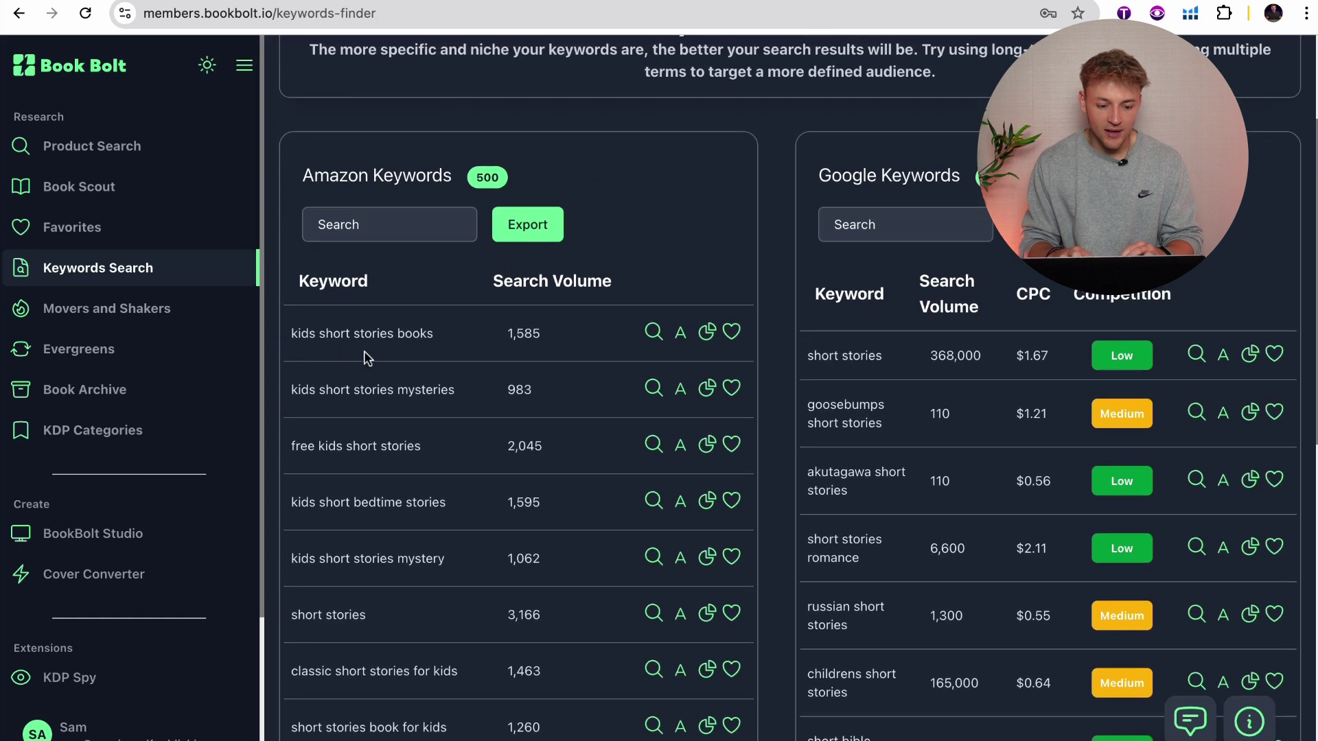
pyautogui.moveTo(324, 339); pyautogui.dragTo(415, 339)
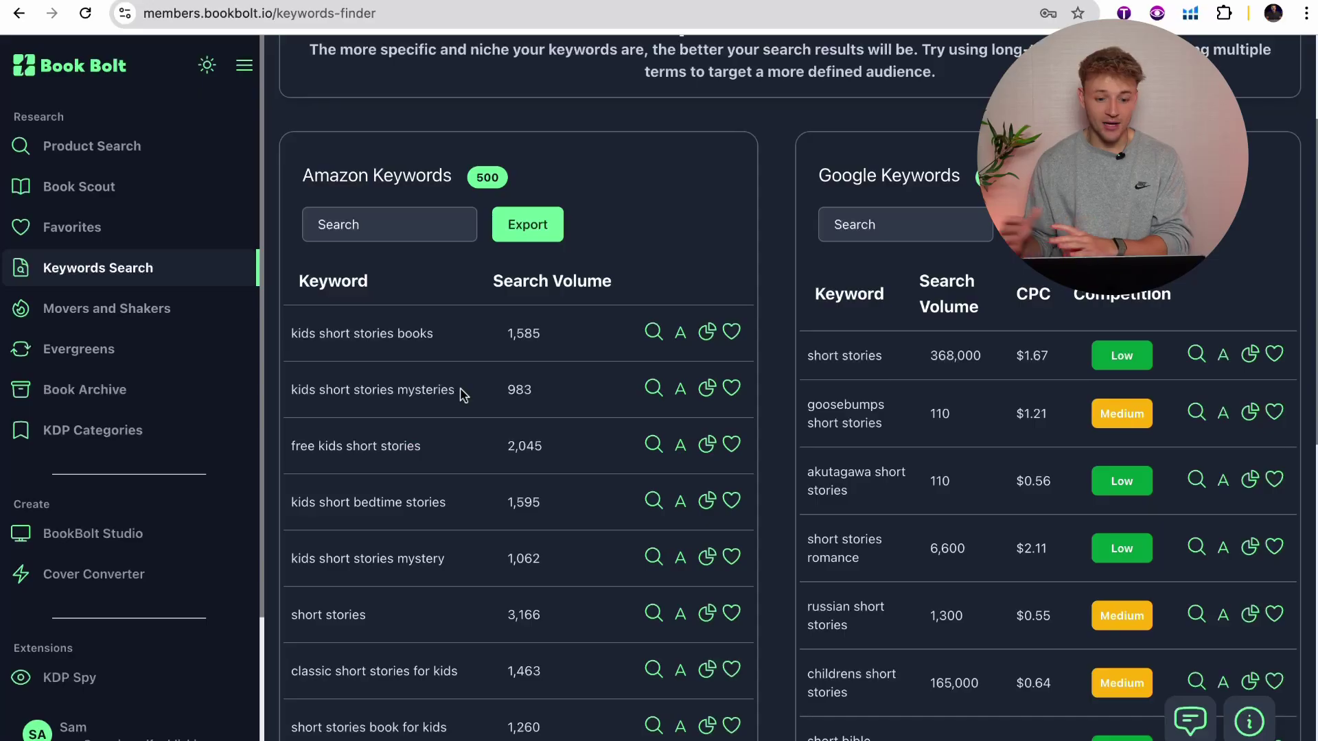
pyautogui.moveTo(524, 350); pyautogui.dragTo(447, 489)
pyautogui.click(488, 506)
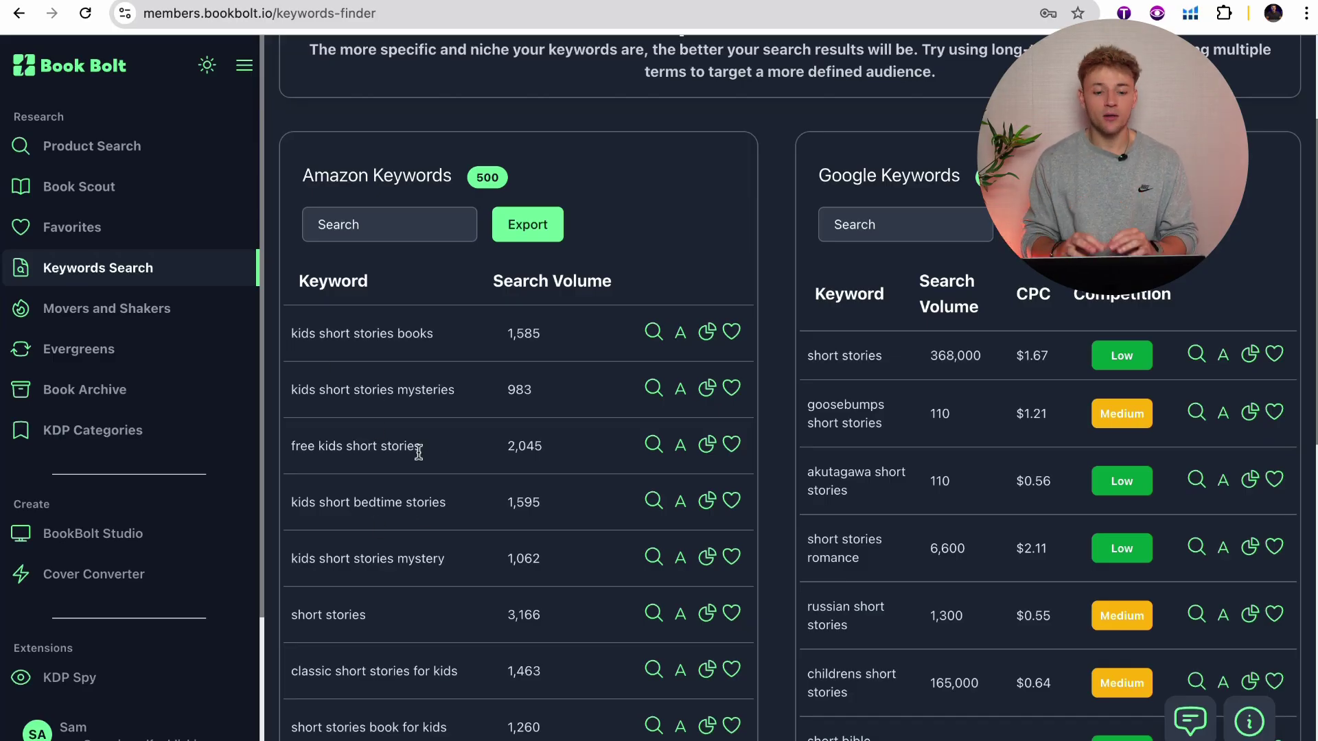
pyautogui.moveTo(421, 450); pyautogui.dragTo(315, 449)
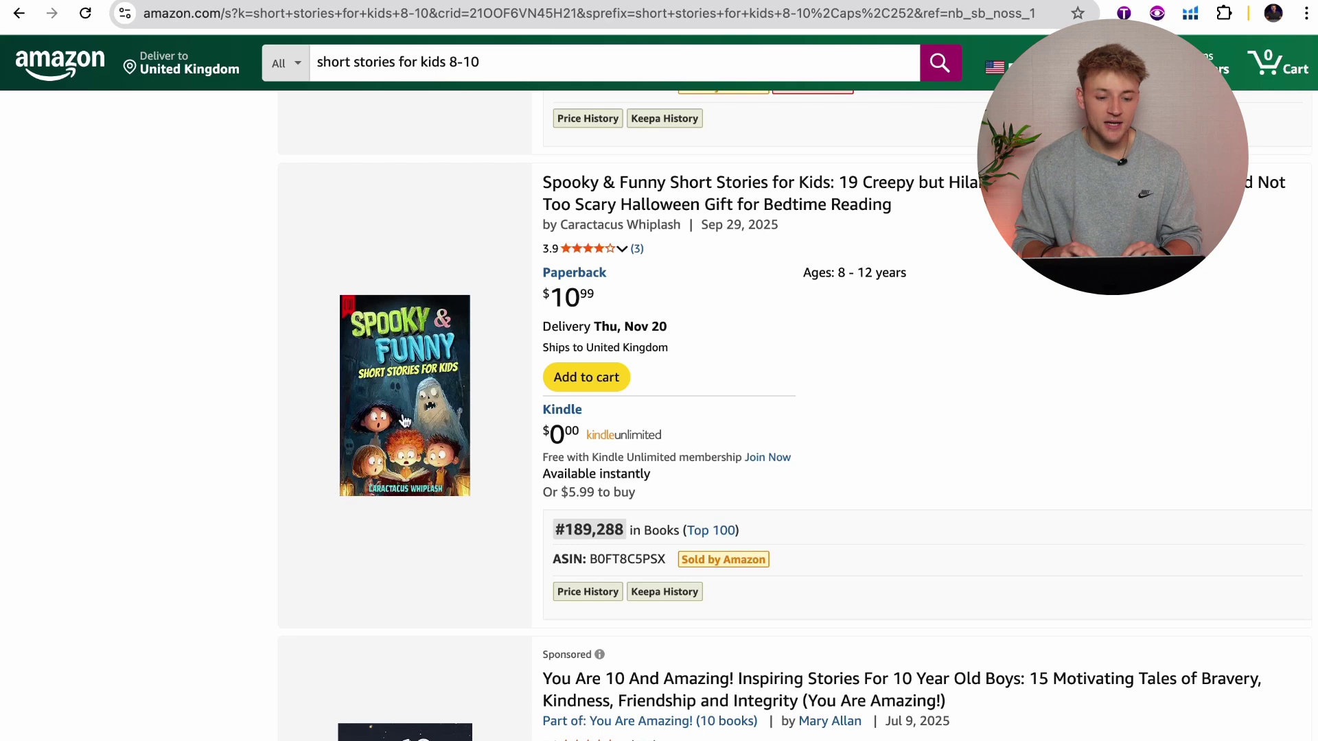
# Step: Look through the Amazon results for "short stories for kids 8-10" and compare the Spooky & Funny book with neighbouring titles
pyautogui.click(483, 61)
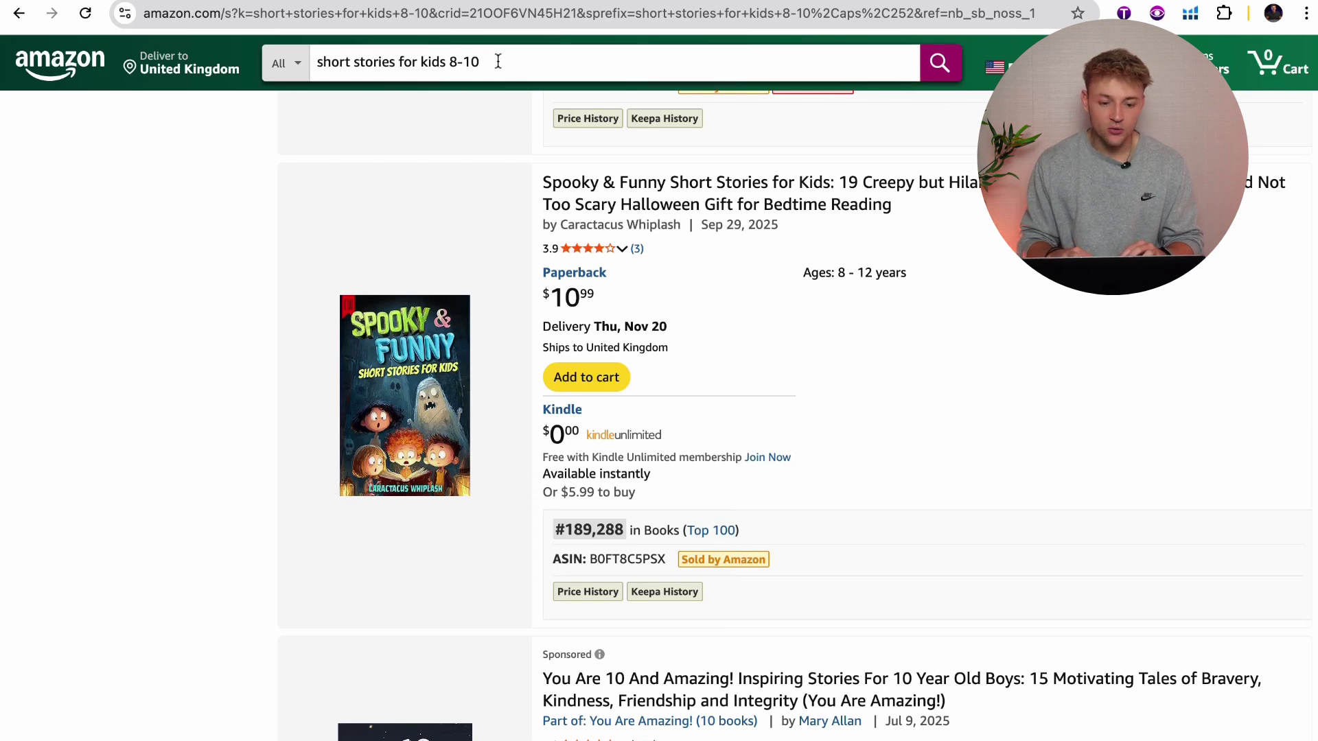
pyautogui.scroll(1, 779, 430)
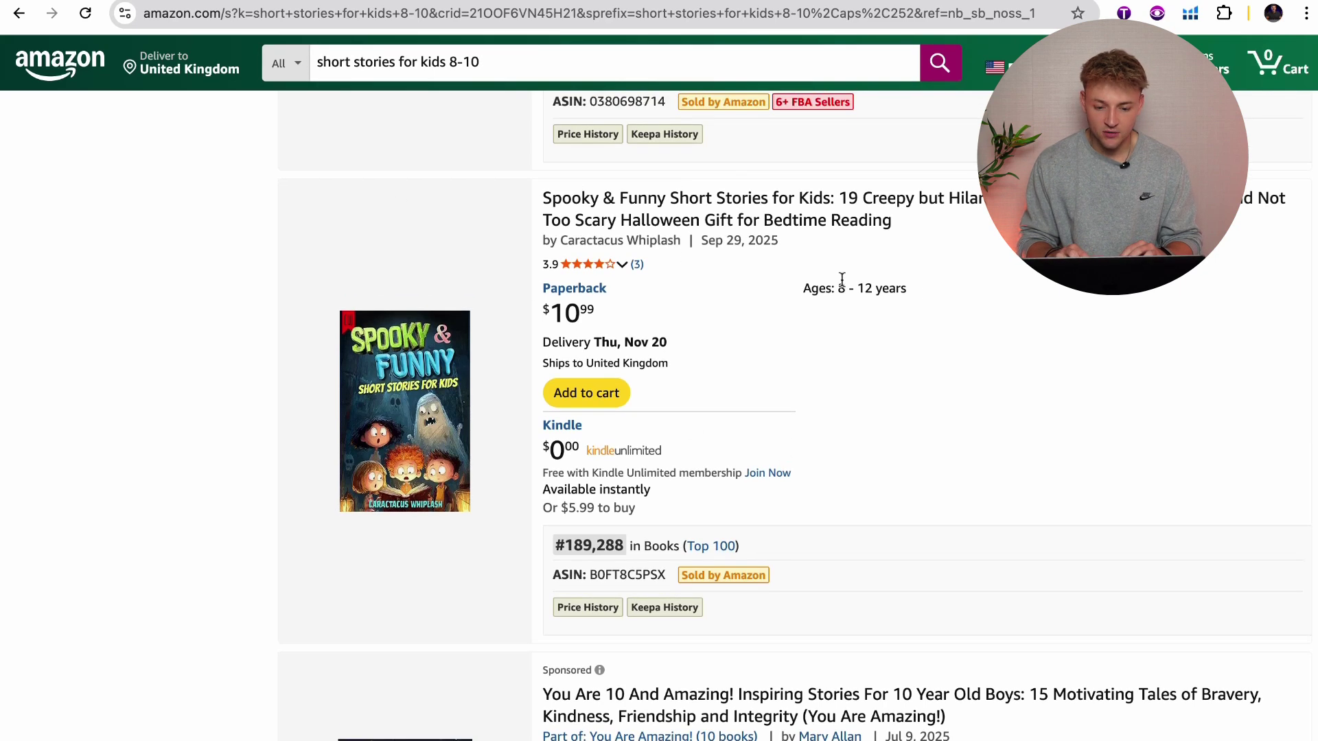
pyautogui.scroll(-2, 842, 278)
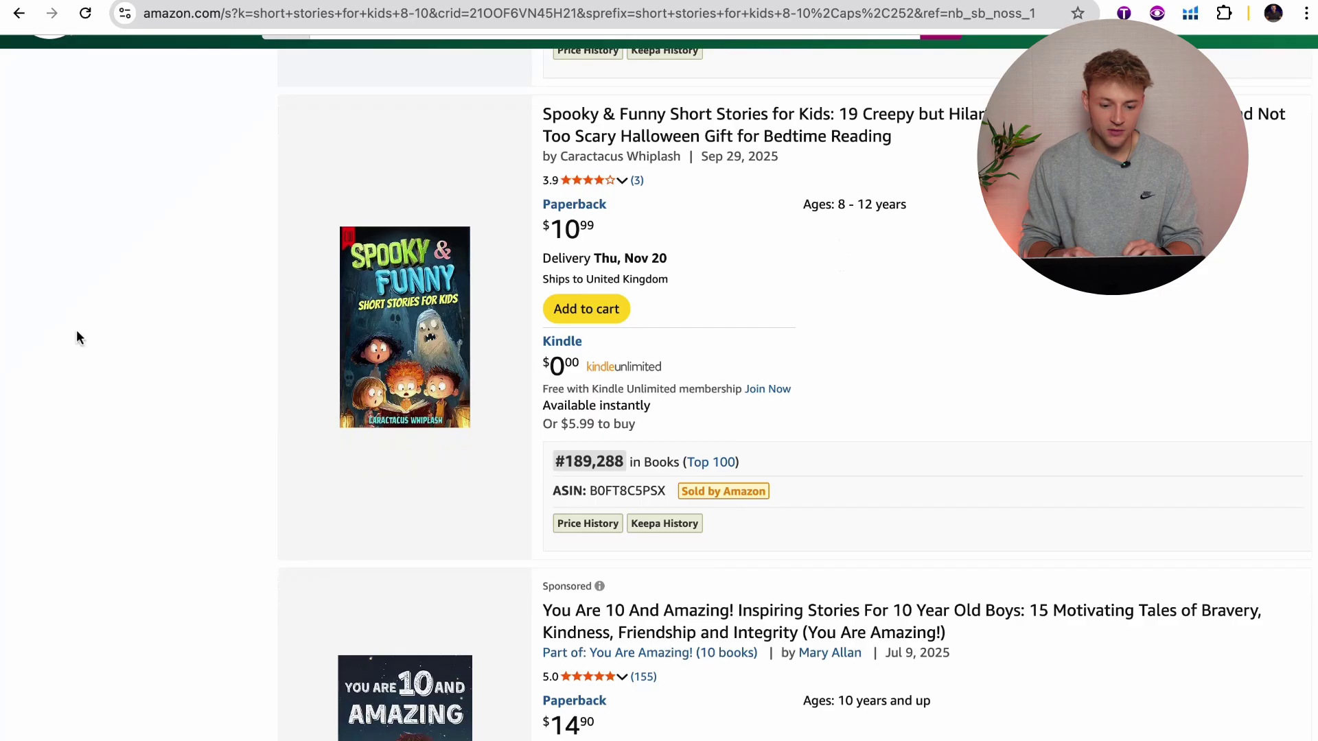
pyautogui.scroll(-14, 76, 333)
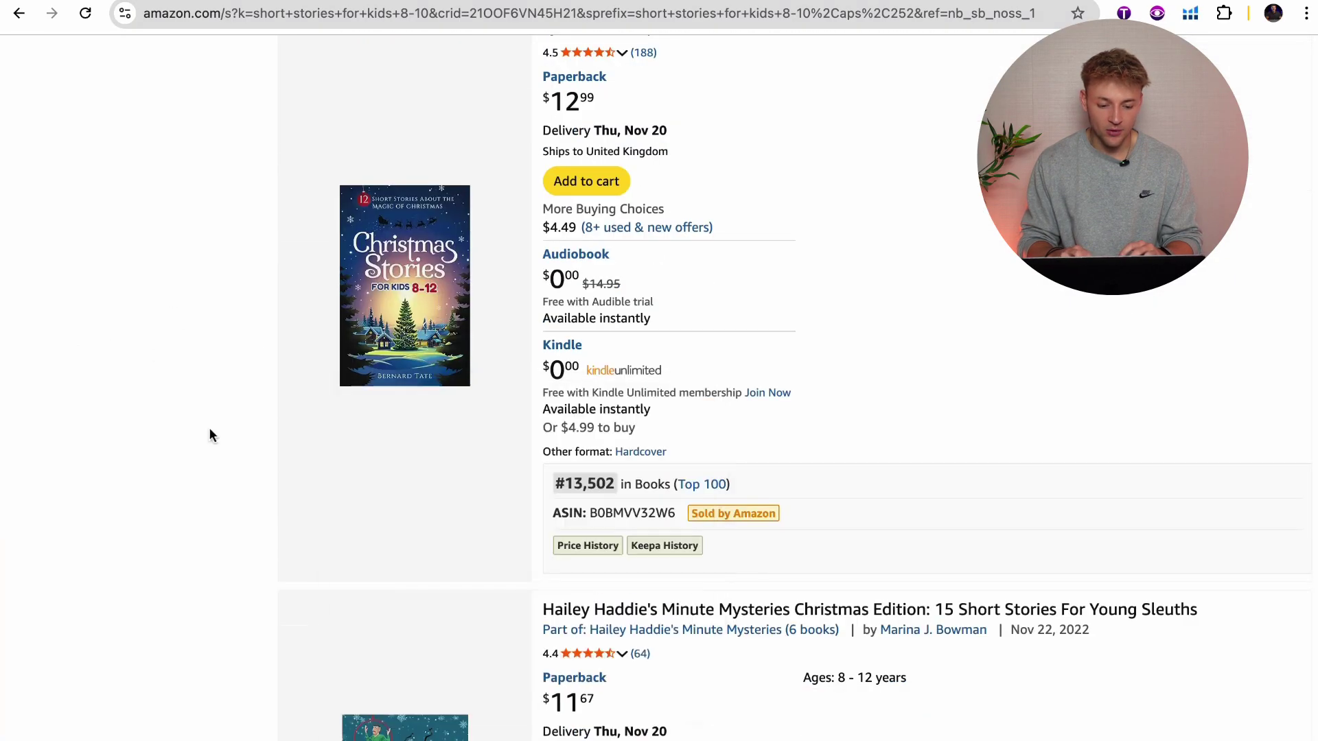
pyautogui.scroll(15, 211, 432)
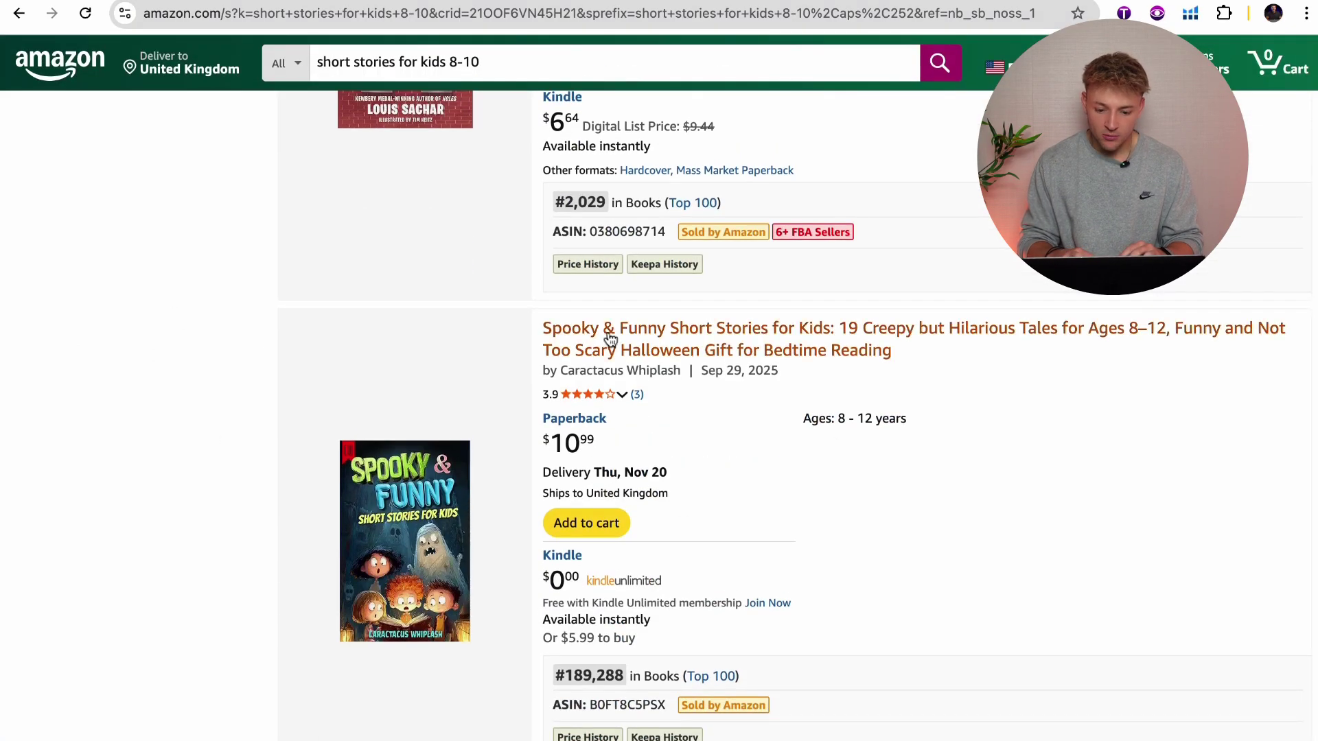
pyautogui.scroll(-2, 645, 485)
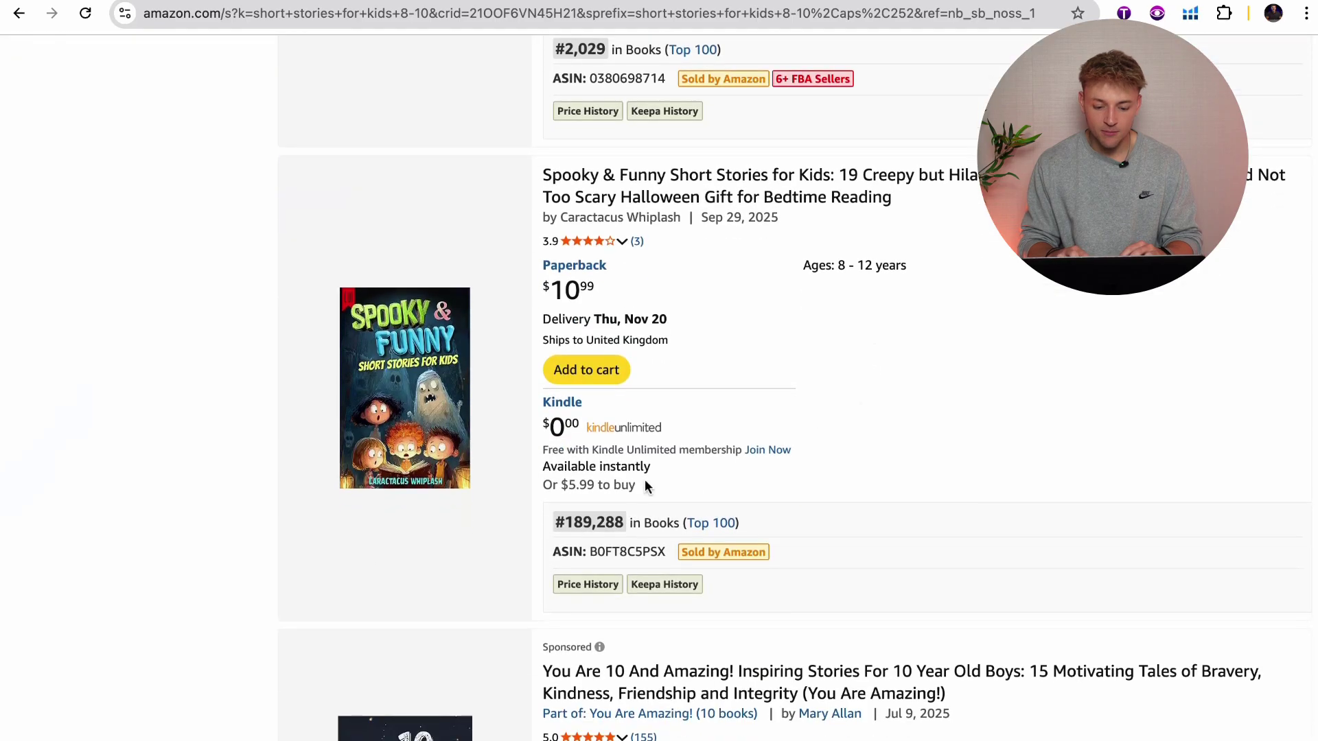
# Step: Check the Books sales rank of the Spooky & Funny Short Stories for Kids listing
pyautogui.moveTo(561, 524); pyautogui.dragTo(620, 523)
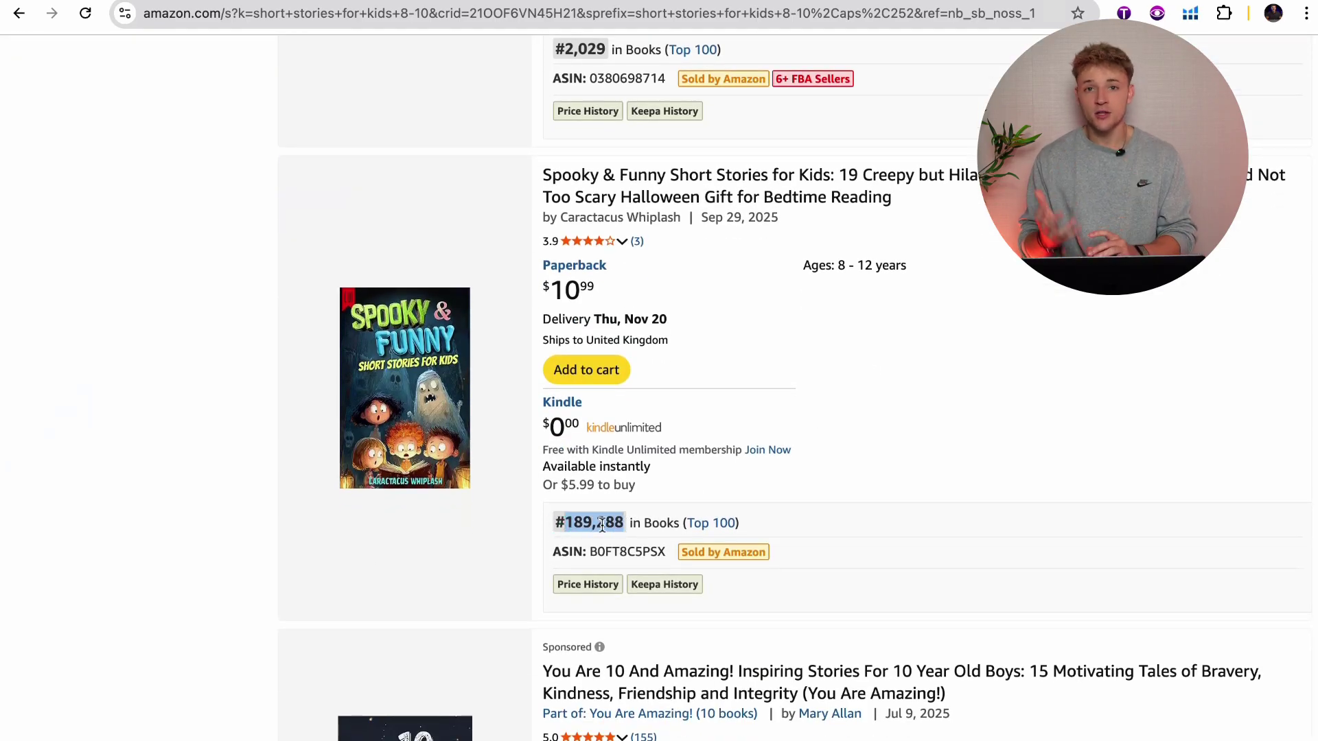
pyautogui.click(601, 525)
pyautogui.doubleClick(602, 525)
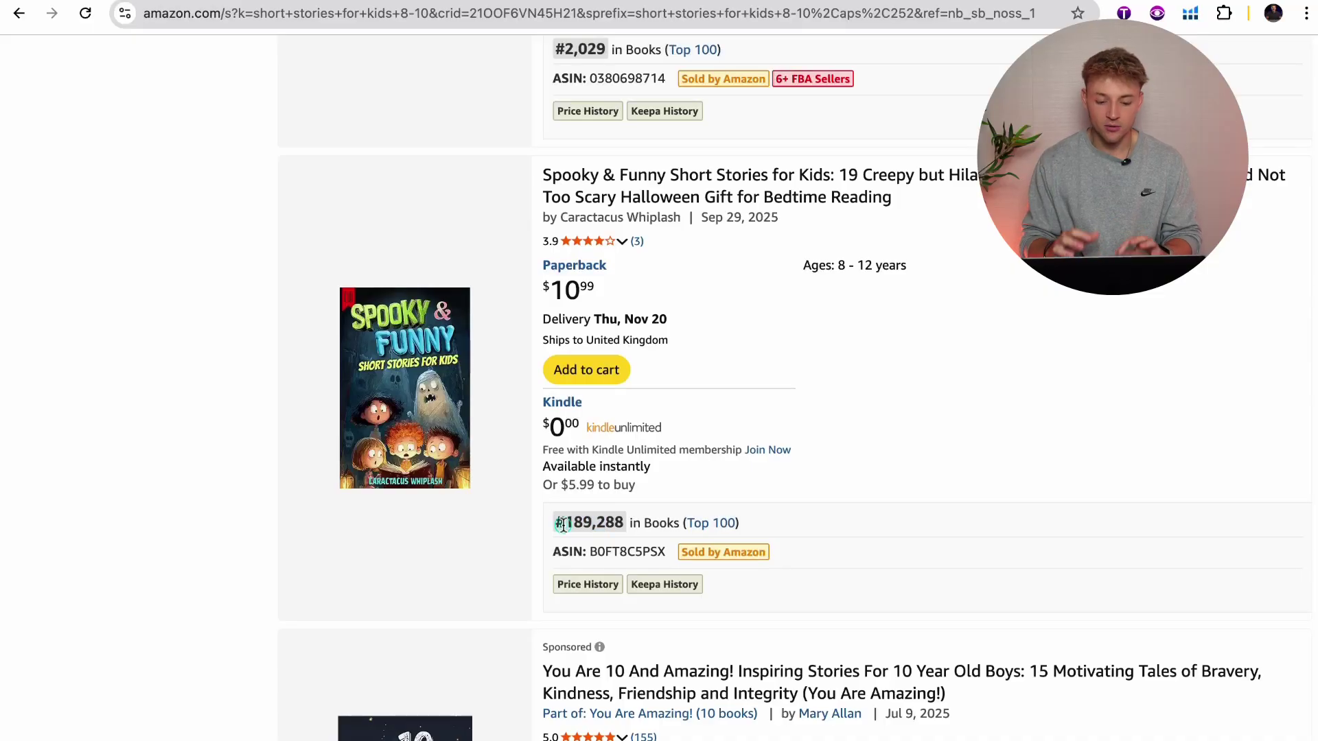
pyautogui.moveTo(562, 525); pyautogui.dragTo(623, 525)
pyautogui.click(620, 525)
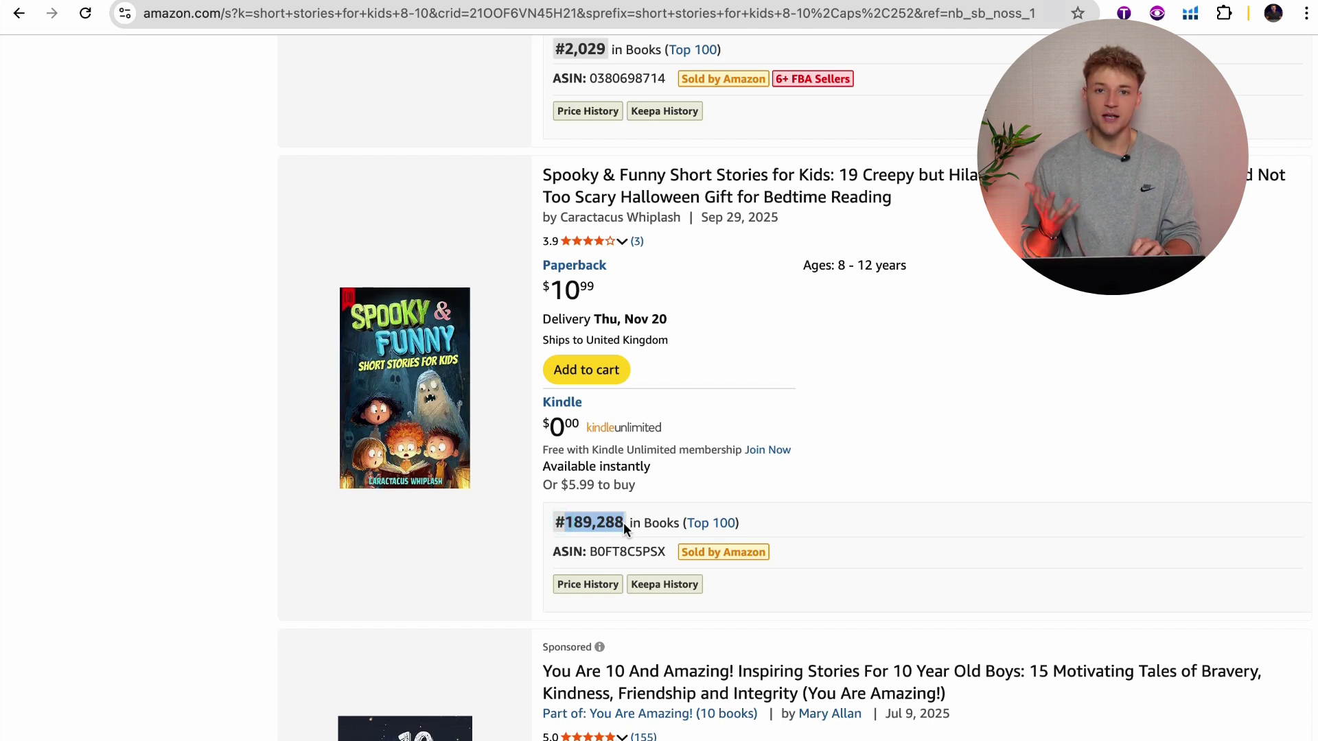
# Step: View the star rating breakdown of the Spooky & Funny book and compare it with its sales rank
pyautogui.moveTo(621, 246)
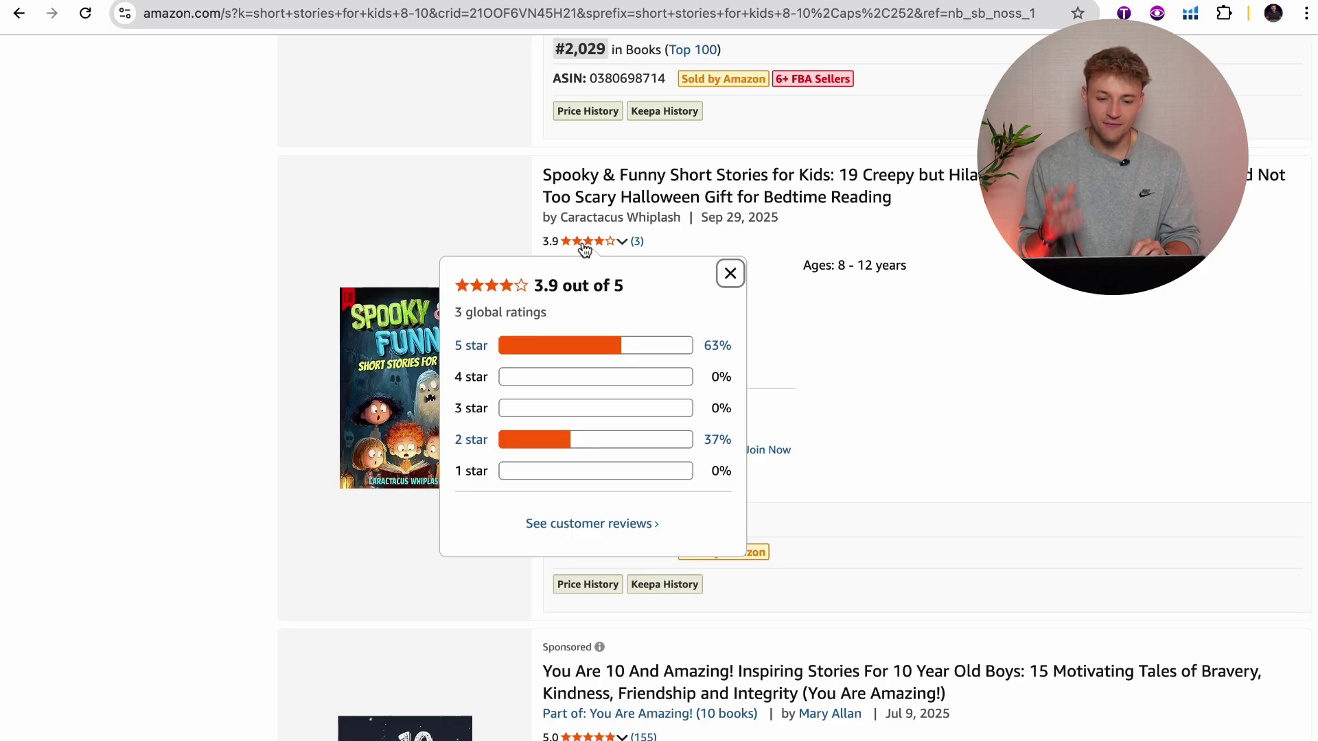
pyautogui.click(212, 364)
pyautogui.moveTo(622, 522)
pyautogui.mouseDown()
pyautogui.moveTo(559, 521)
pyautogui.moveTo(623, 524)
pyautogui.mouseUp()
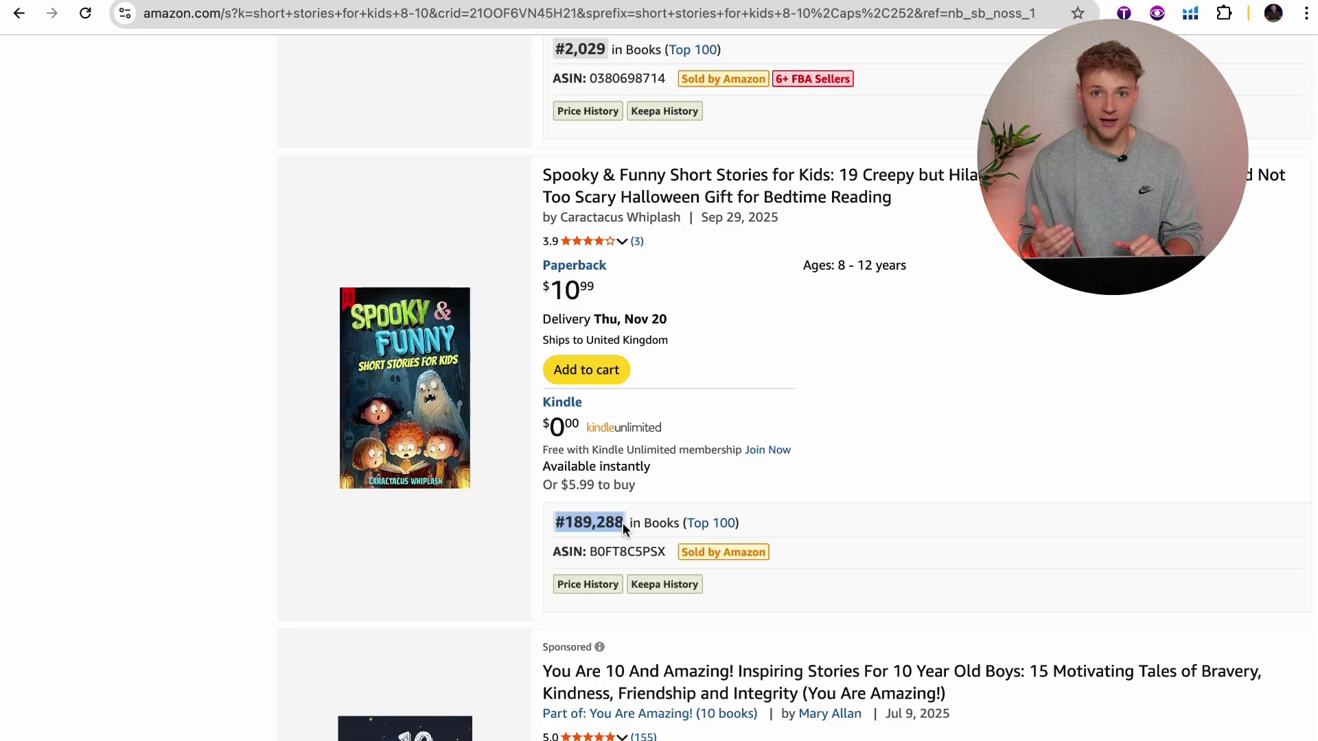
pyautogui.click(623, 522)
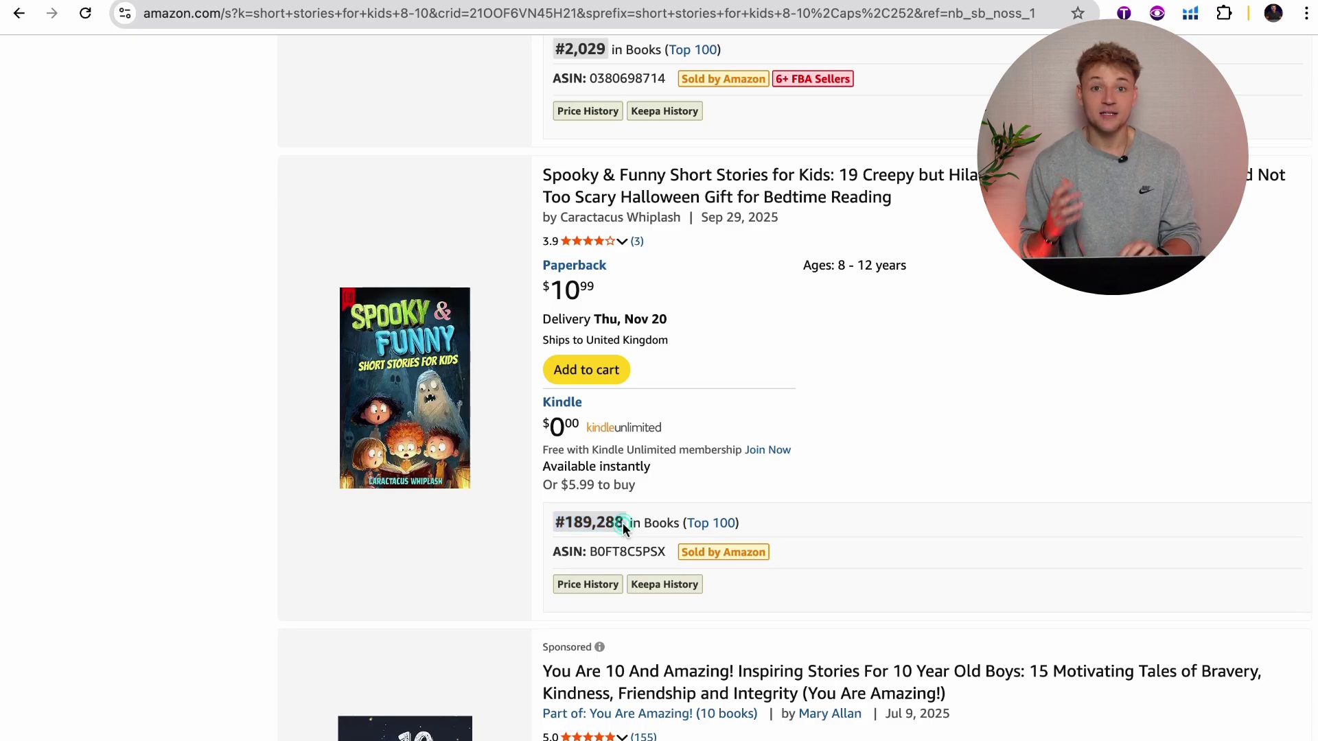
pyautogui.moveTo(624, 521); pyautogui.dragTo(552, 527)
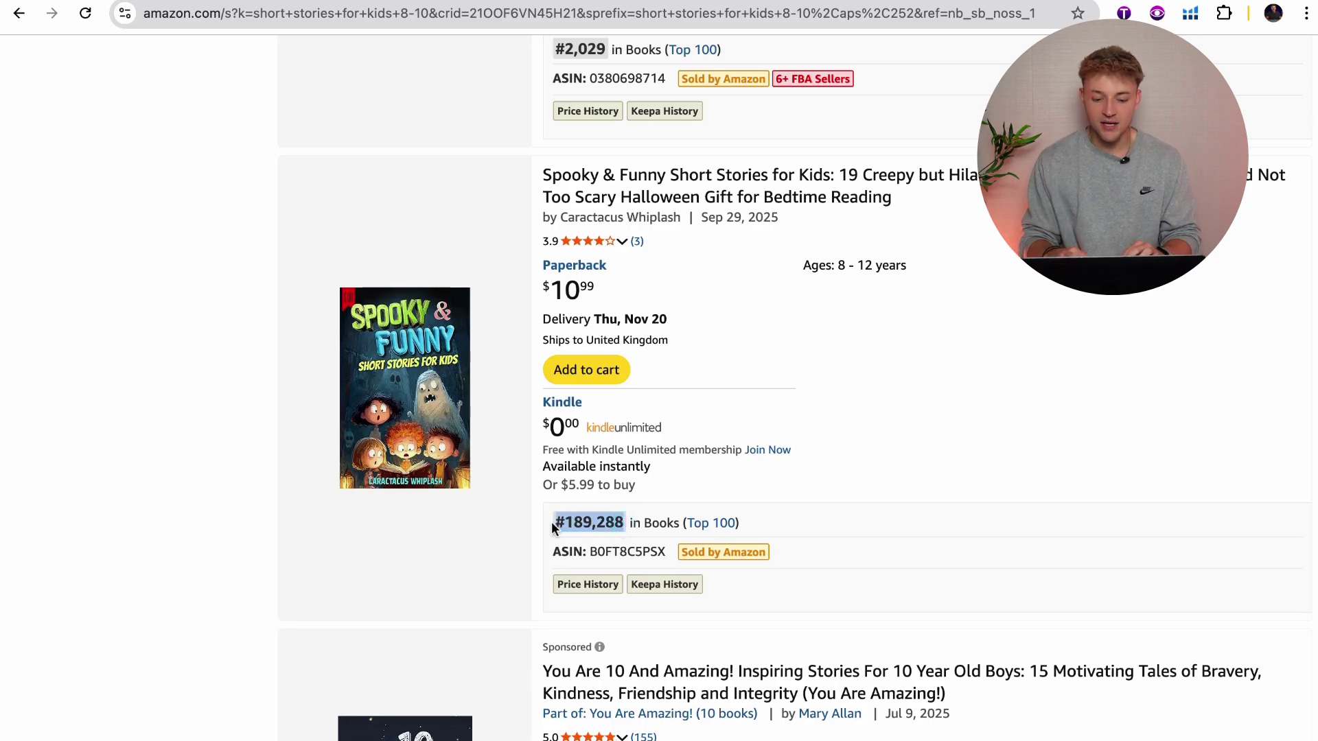
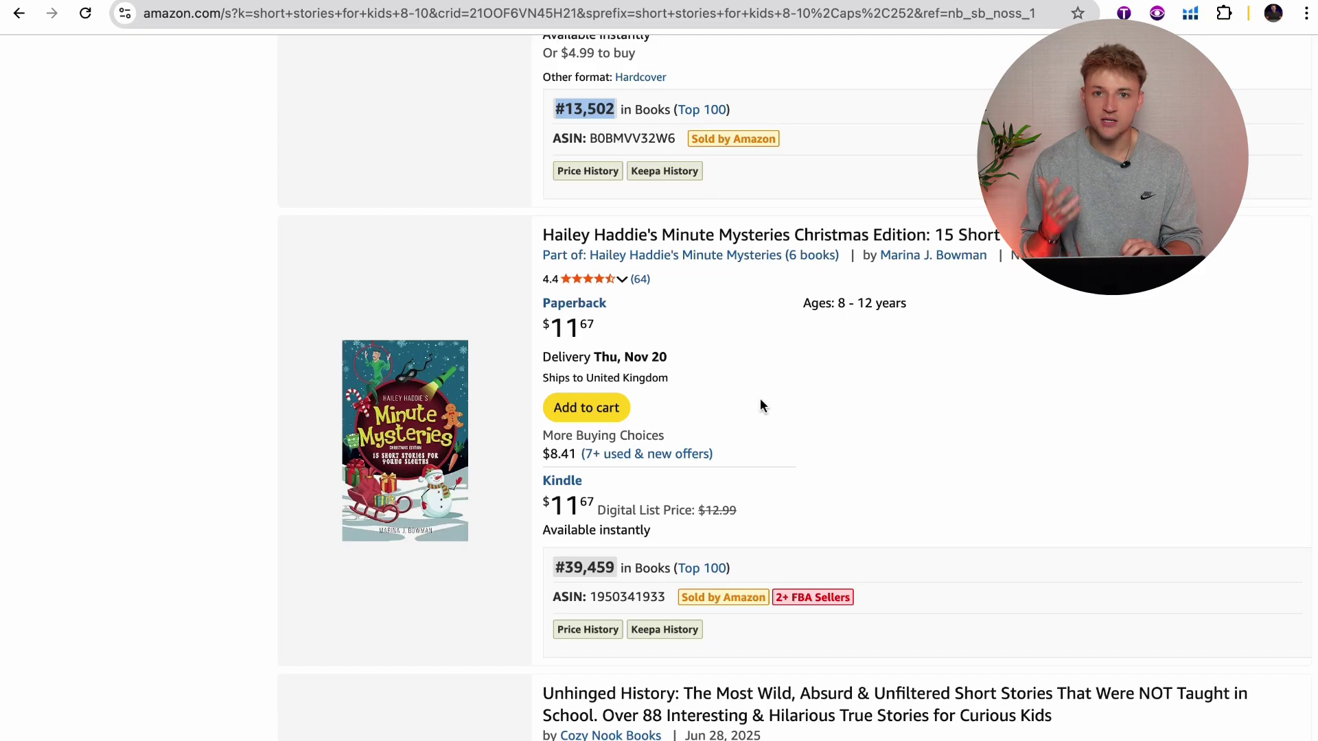
# Step: Check the sales rank of the Minute Mysteries Christmas Edition and compare it with the neighbouring results
pyautogui.moveTo(553, 569); pyautogui.dragTo(616, 568)
pyautogui.click(877, 482)
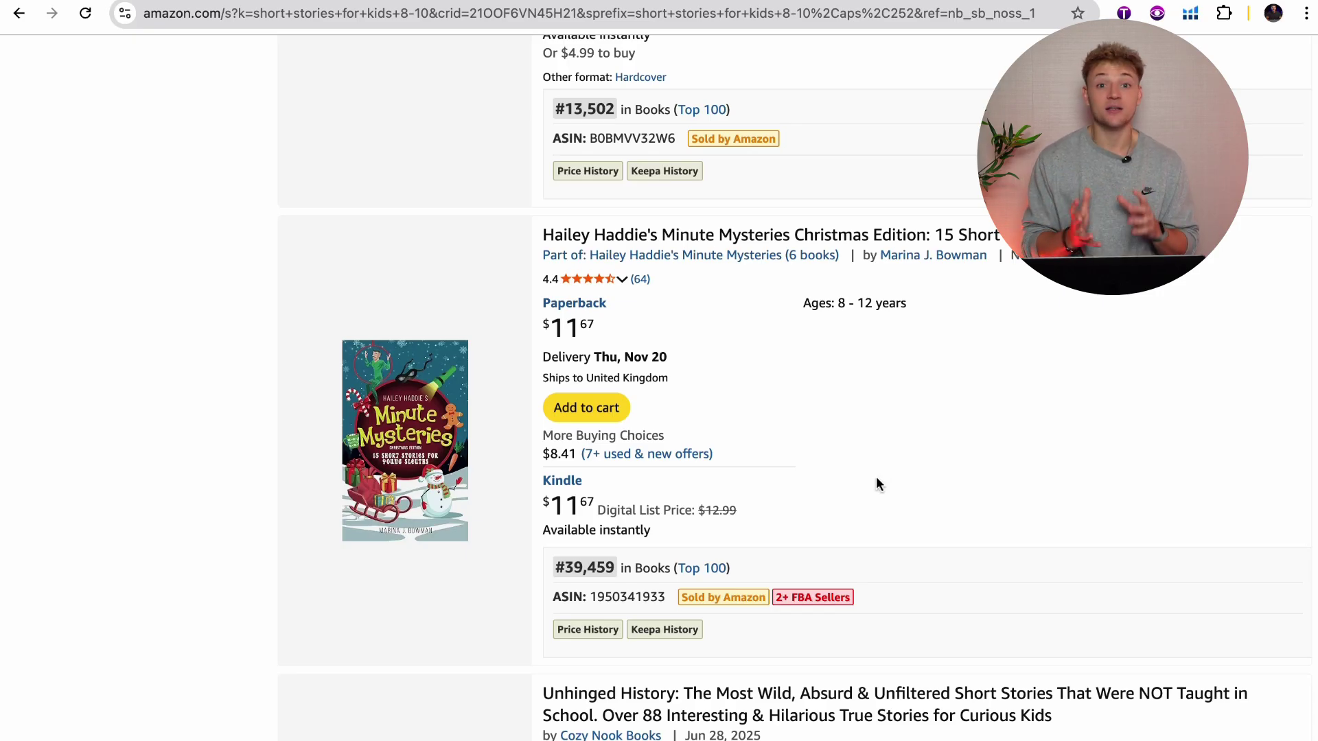
pyautogui.scroll(-5, 129, 432)
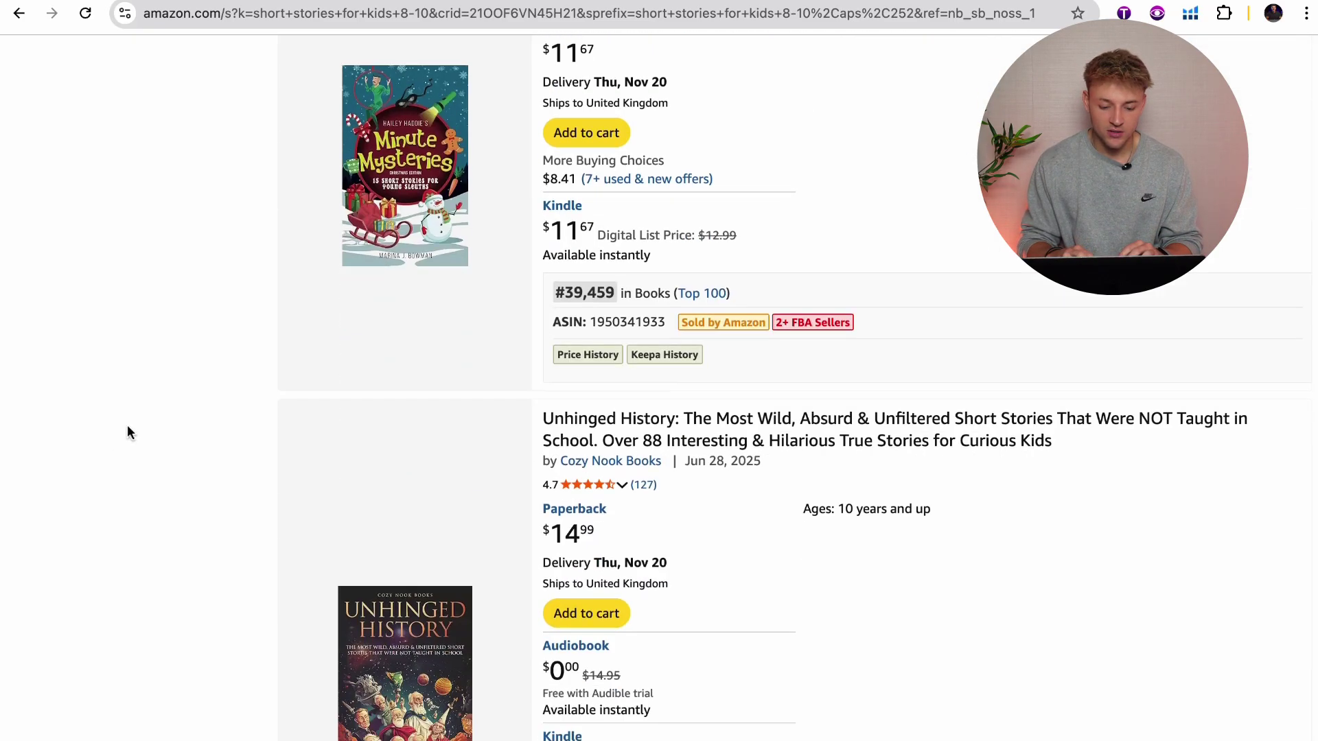
pyautogui.scroll(5, 679, 316)
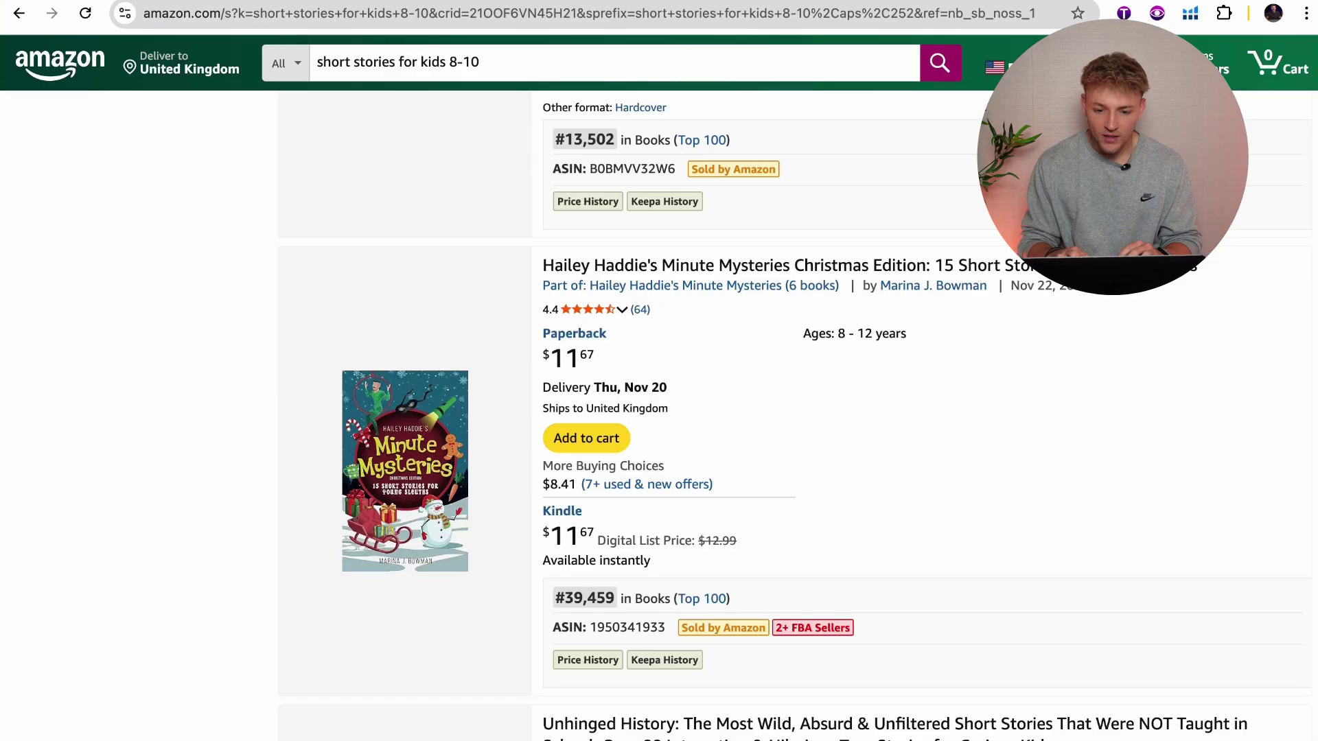
# Step: On the You Are 8 And Amazing product page, examine the title's themes: courage, self-confidence, friendships and kindness
pyautogui.click(384, 261)
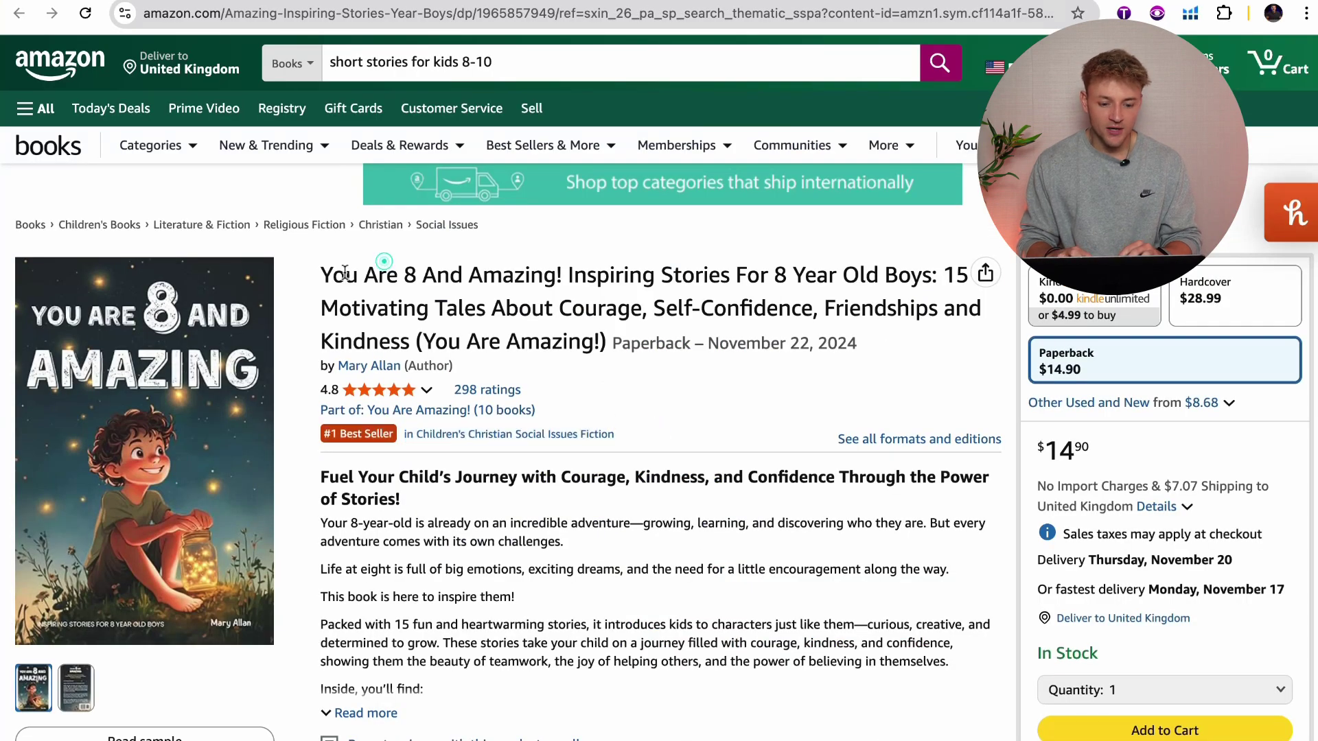
pyautogui.moveTo(321, 274); pyautogui.dragTo(883, 309)
pyautogui.click(442, 295)
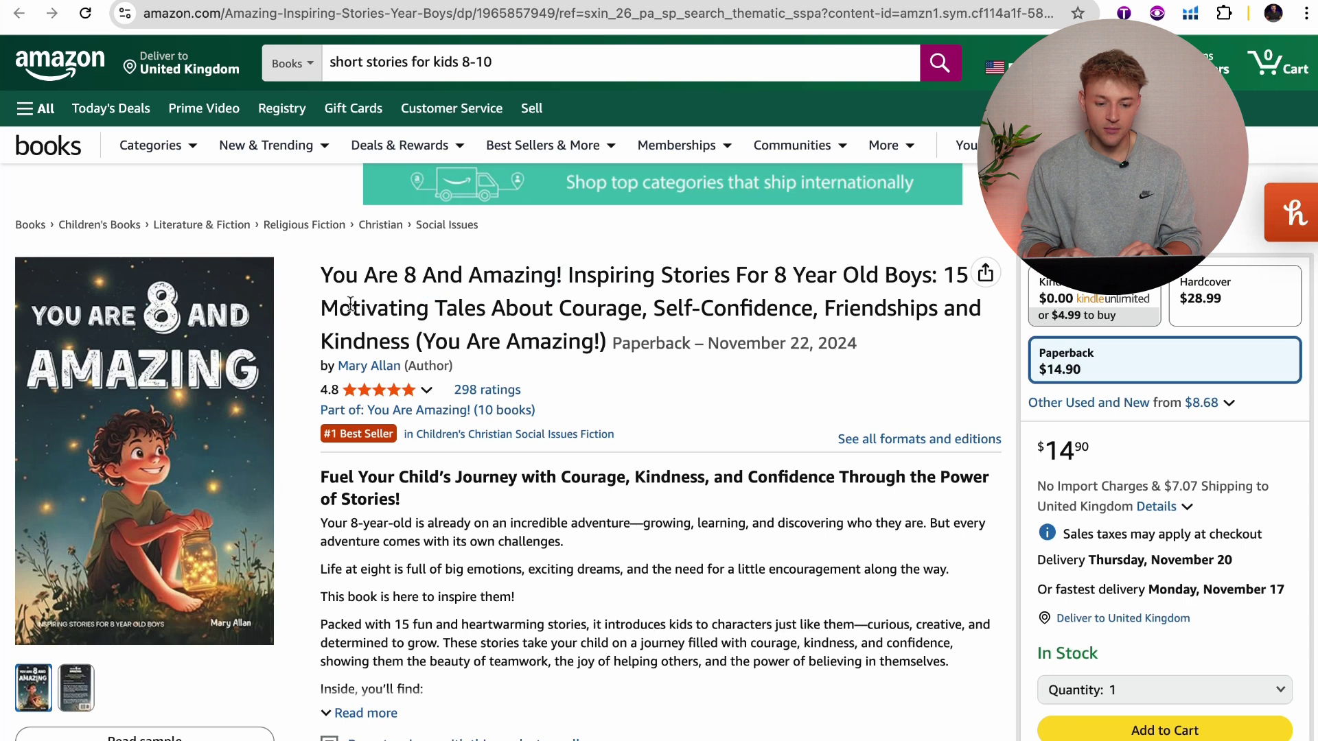
pyautogui.doubleClick(568, 308)
pyautogui.moveTo(669, 310); pyautogui.dragTo(736, 310)
pyautogui.moveTo(827, 310); pyautogui.dragTo(885, 310)
pyautogui.moveTo(343, 341); pyautogui.dragTo(388, 341)
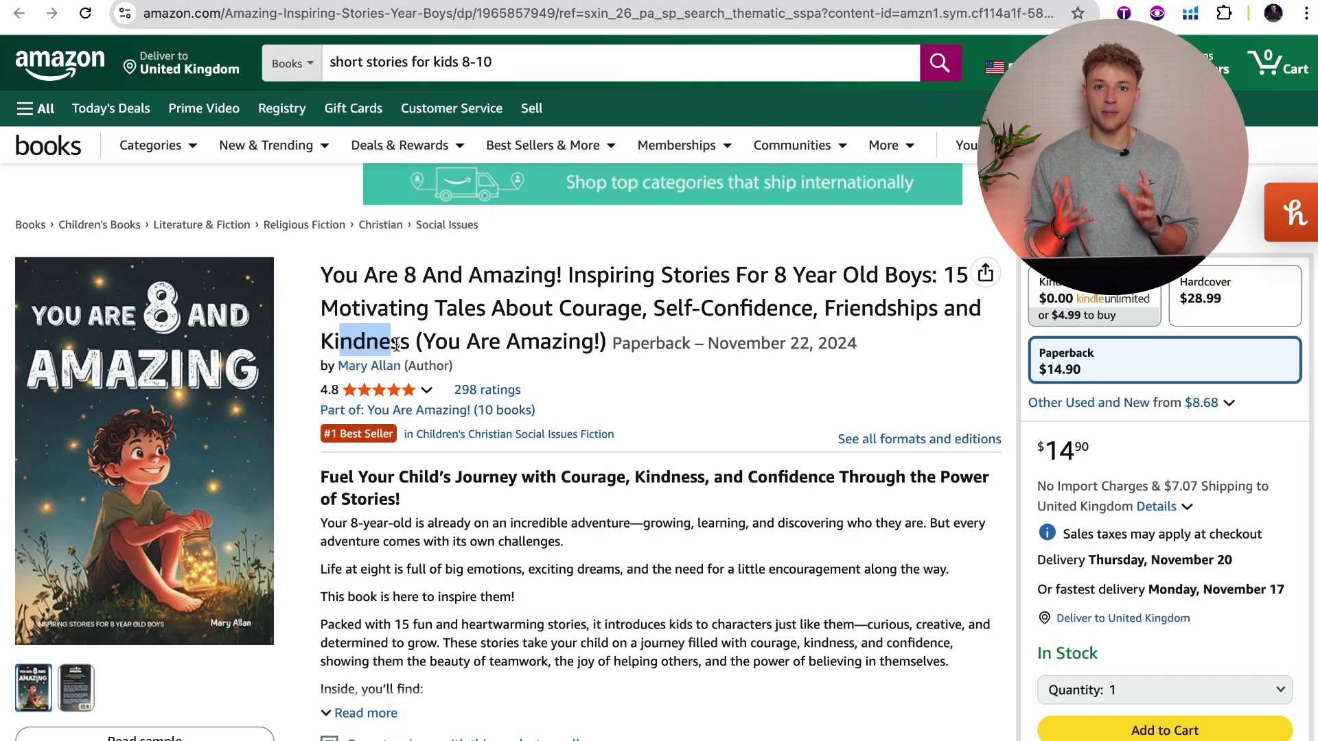
pyautogui.moveTo(573, 308); pyautogui.dragTo(603, 308)
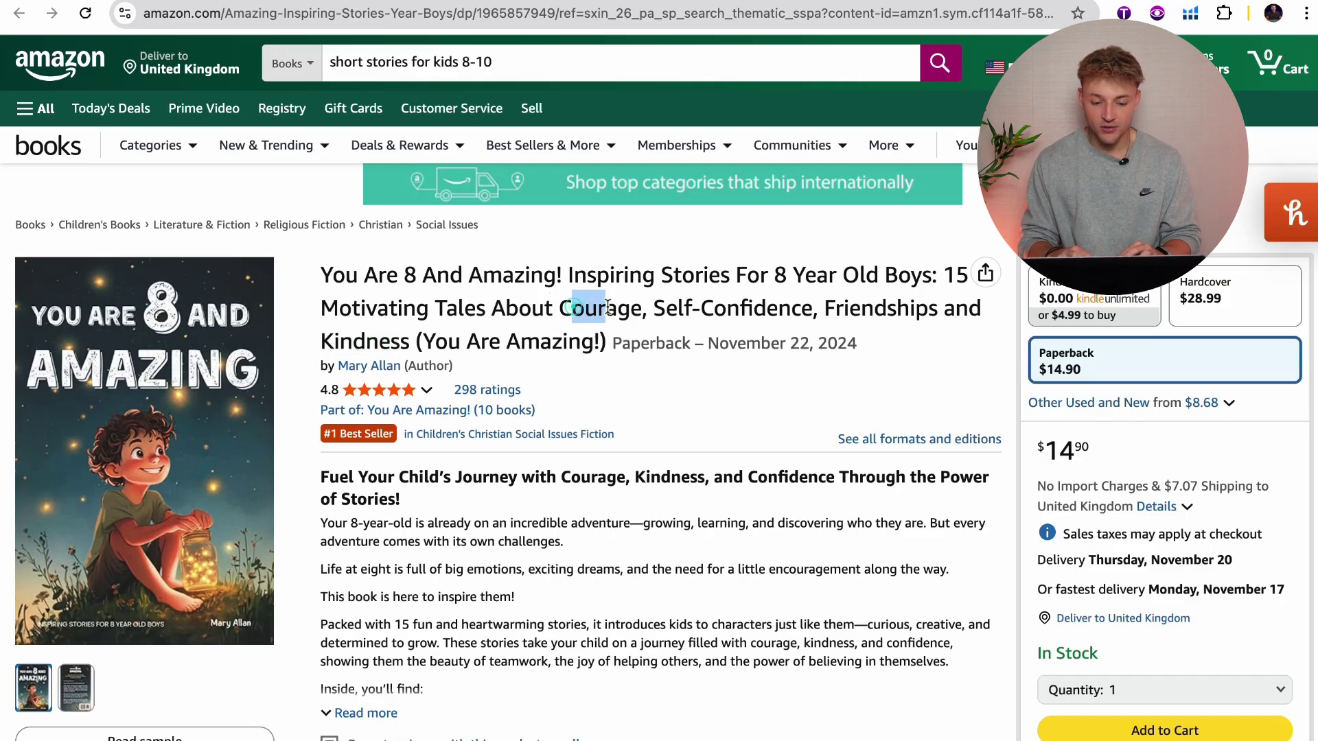
pyautogui.moveTo(692, 310); pyautogui.dragTo(790, 311)
pyautogui.moveTo(874, 311); pyautogui.dragTo(915, 311)
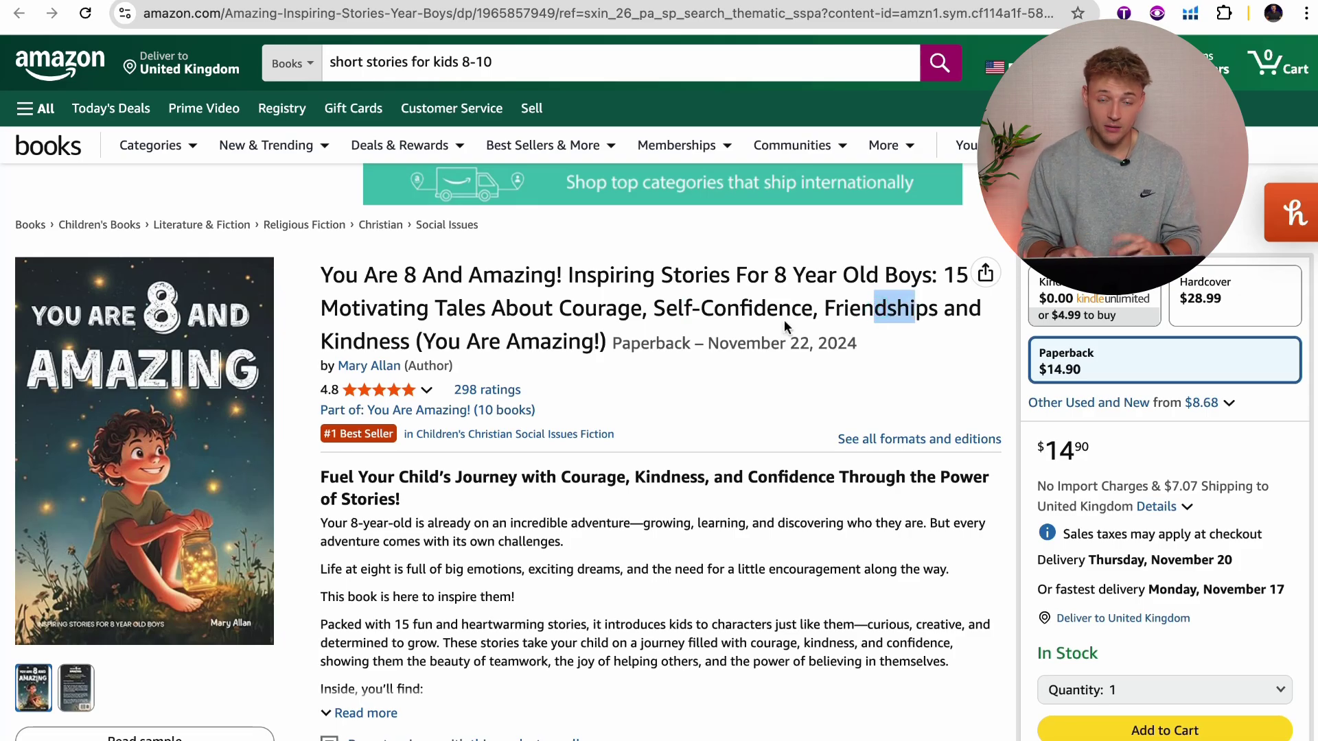
# Step: Check the Best Sellers Rank in the You Are 8 And Amazing product details, and the book's paperback price
pyautogui.scroll(-20, 726, 331)
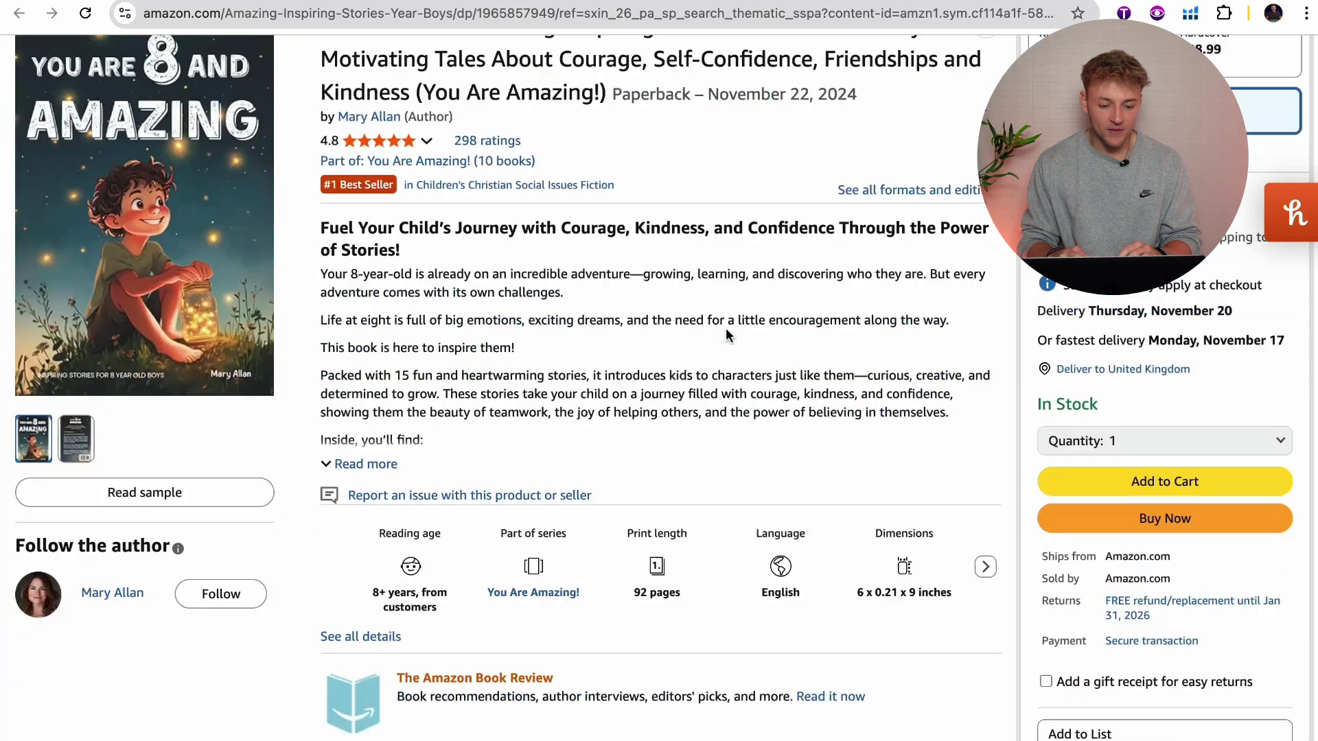
pyautogui.scroll(-15, 726, 333)
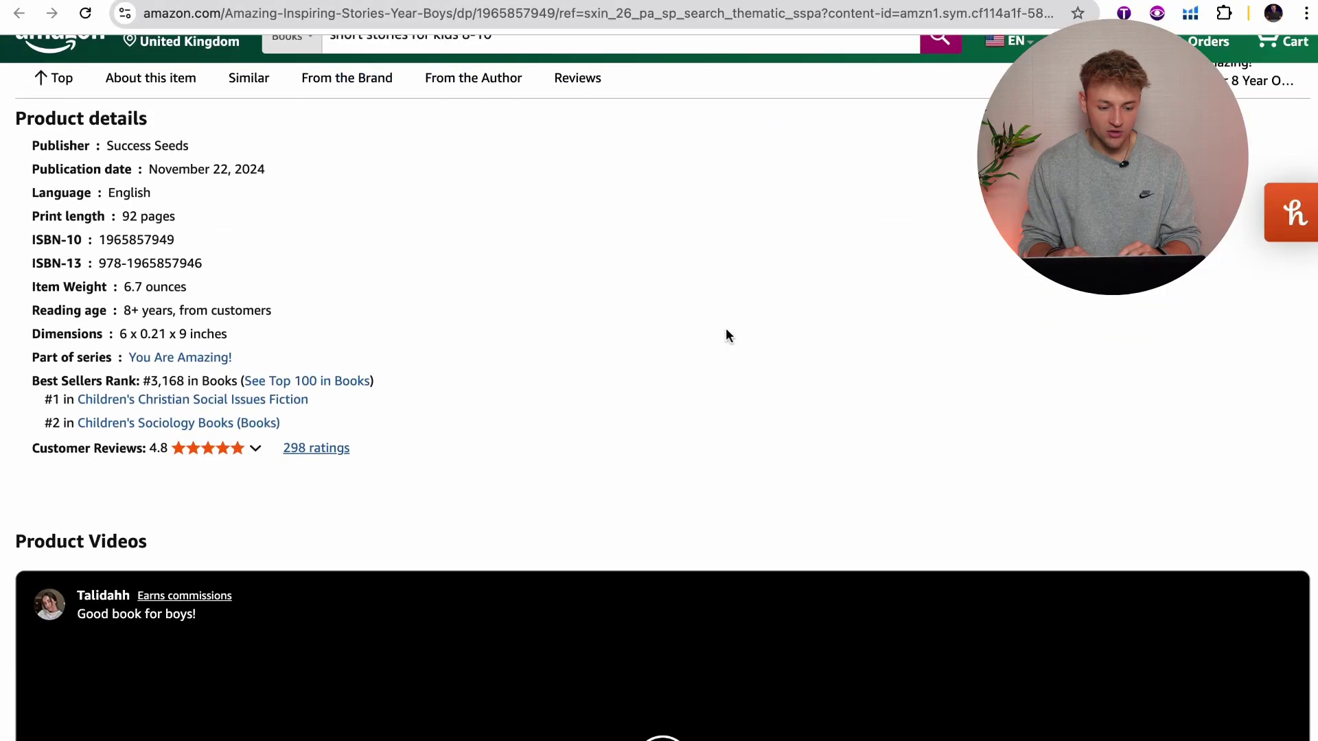
pyautogui.moveTo(143, 426); pyautogui.dragTo(188, 428)
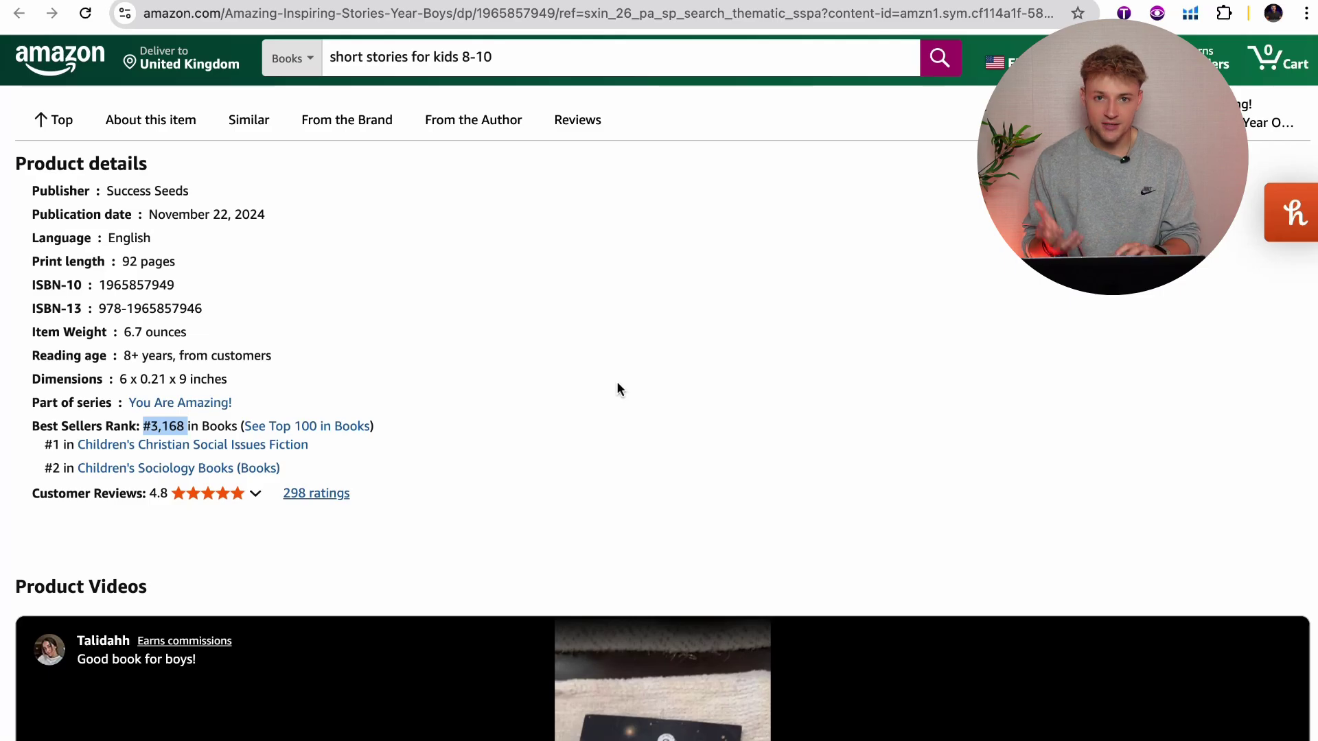
pyautogui.scroll(4, 617, 385)
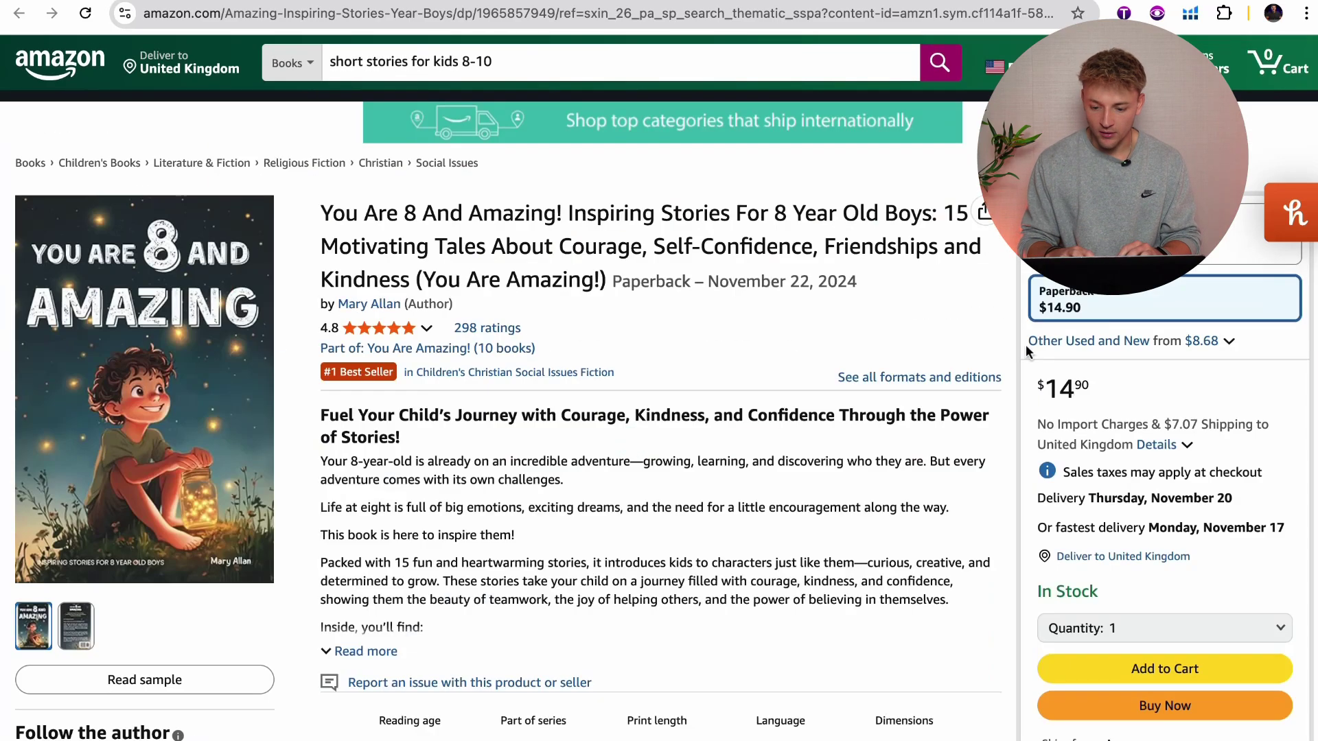
pyautogui.moveTo(1058, 386); pyautogui.dragTo(1038, 389)
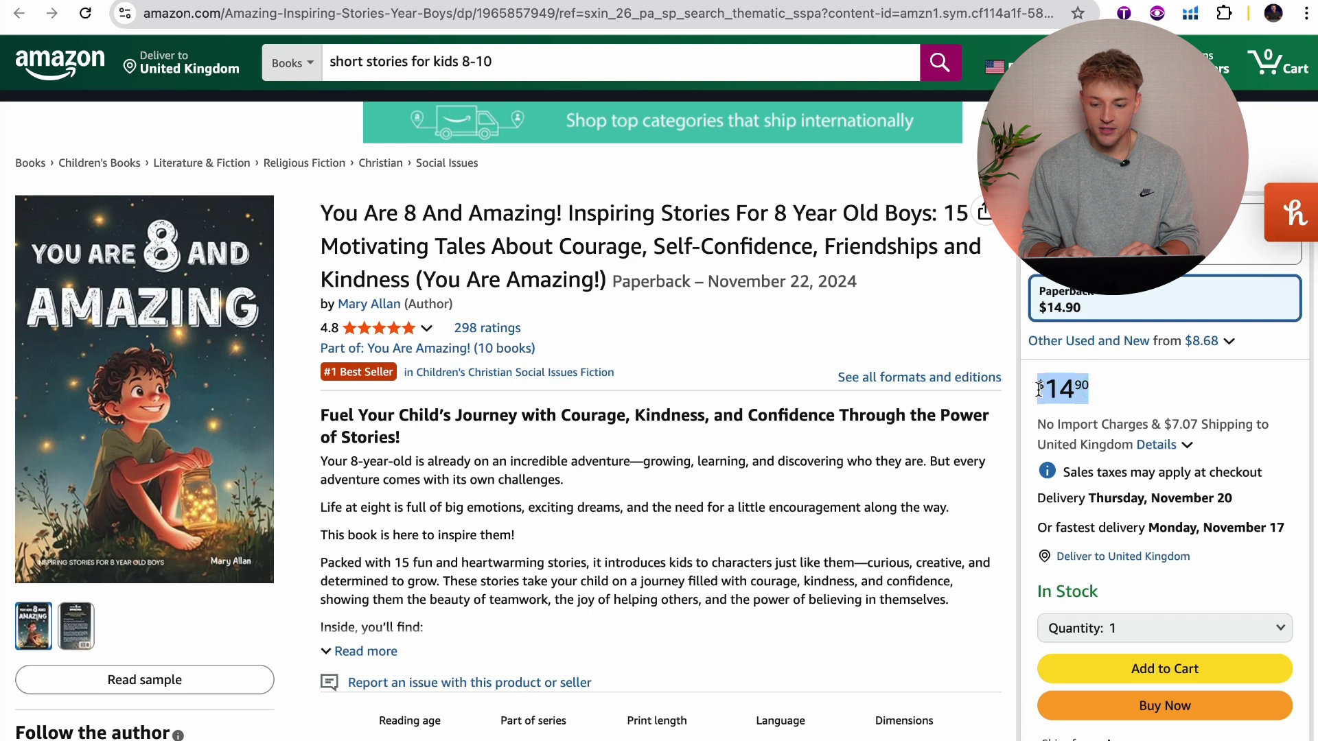
pyautogui.click(1064, 389)
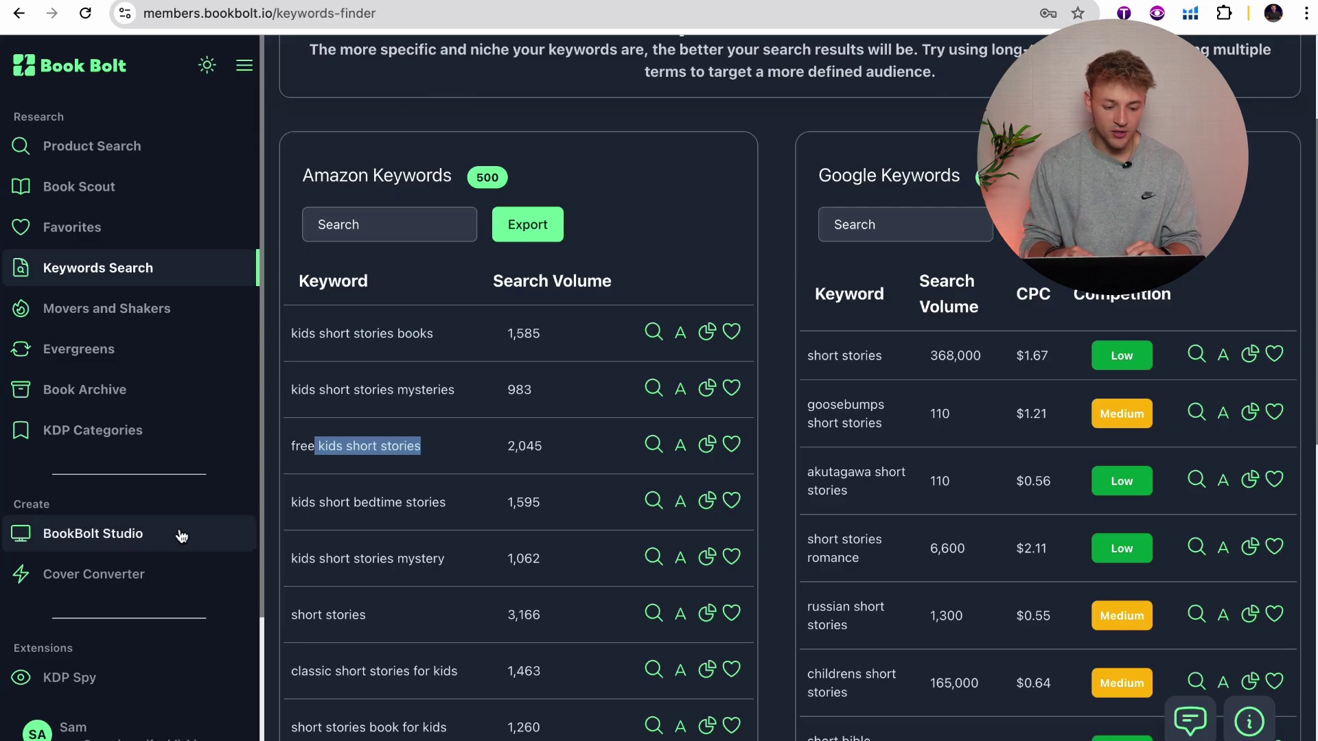
# Step: Switch to BookBolt Studio and examine the heading and subtitle on the "Emily and The Bird" title page
pyautogui.click(182, 536)
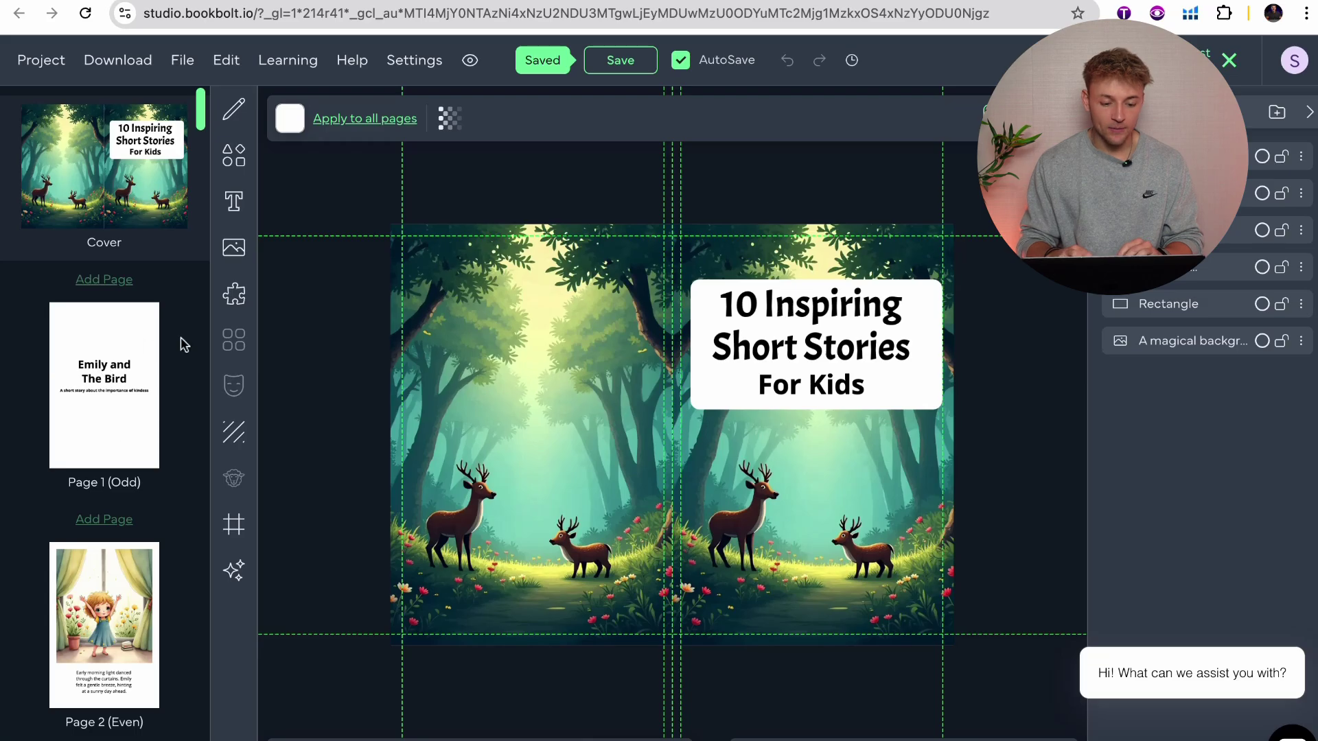
pyautogui.click(142, 390)
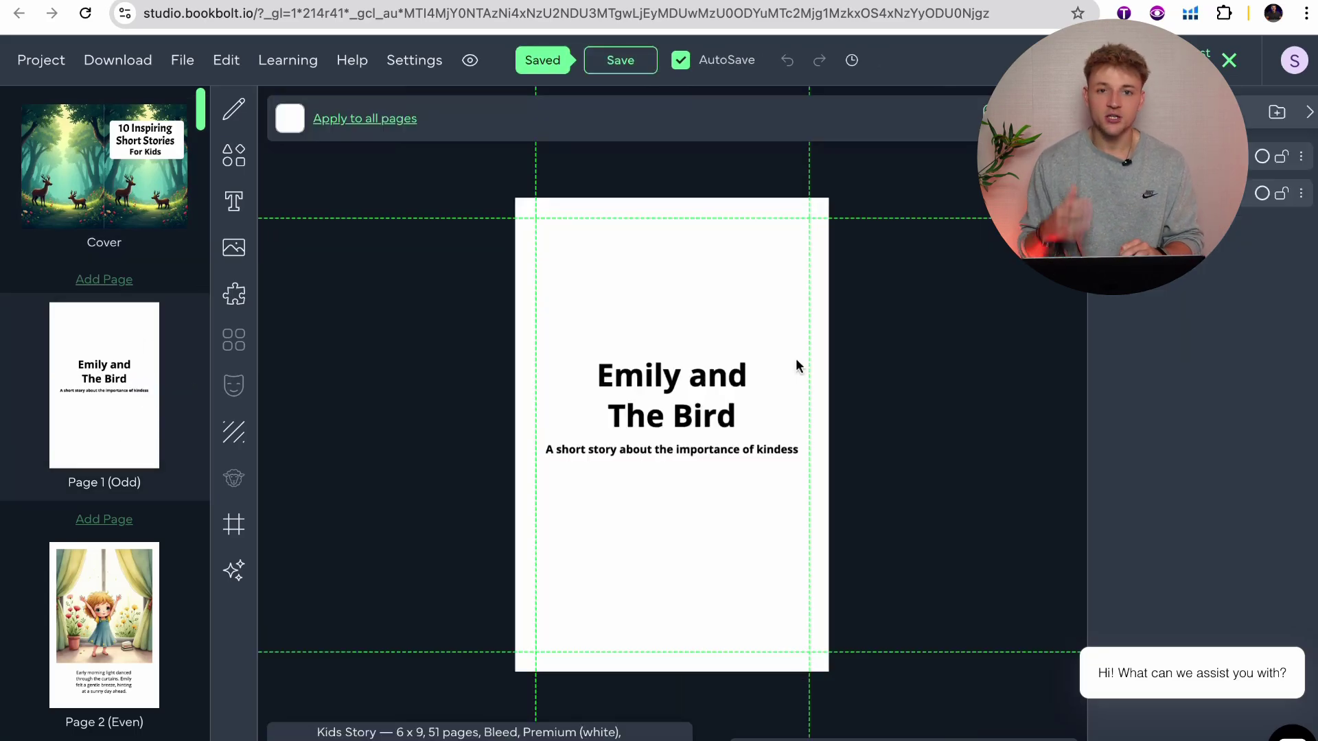
pyautogui.click(683, 389)
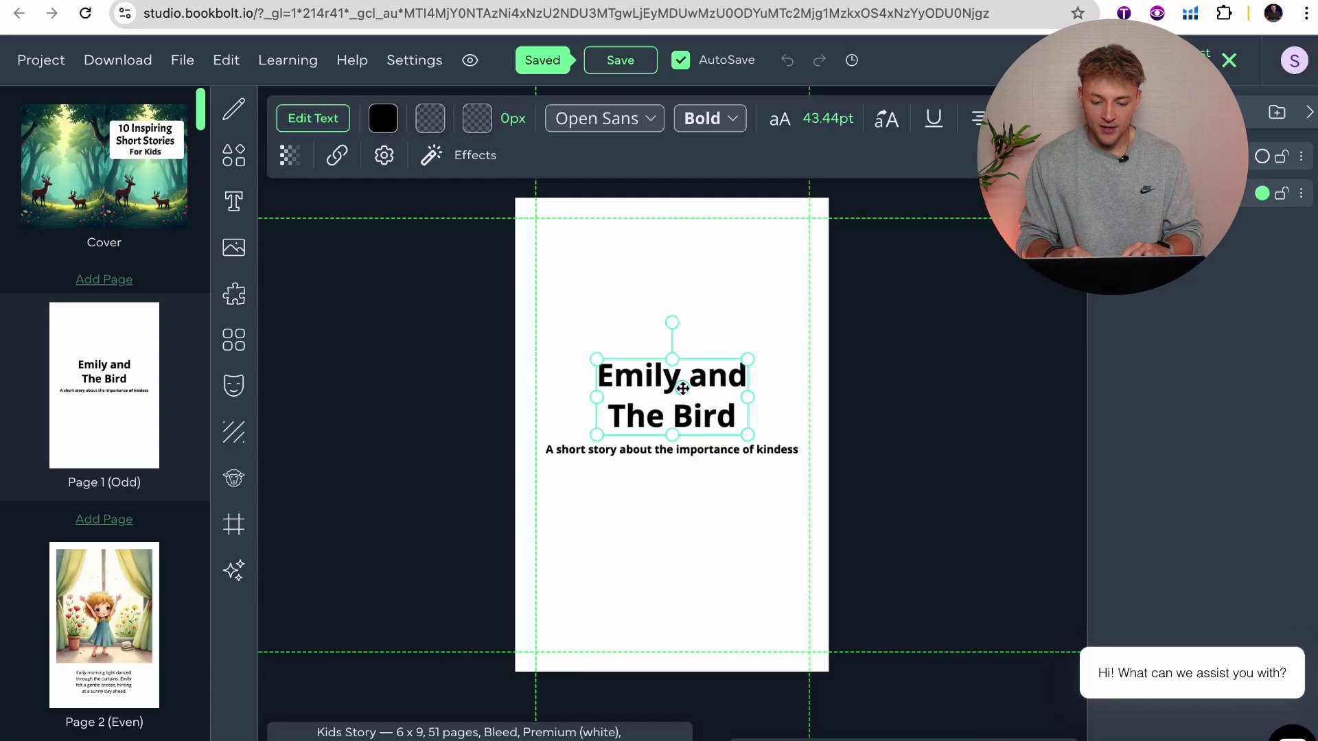
pyautogui.doubleClick(569, 449)
pyautogui.click(754, 504)
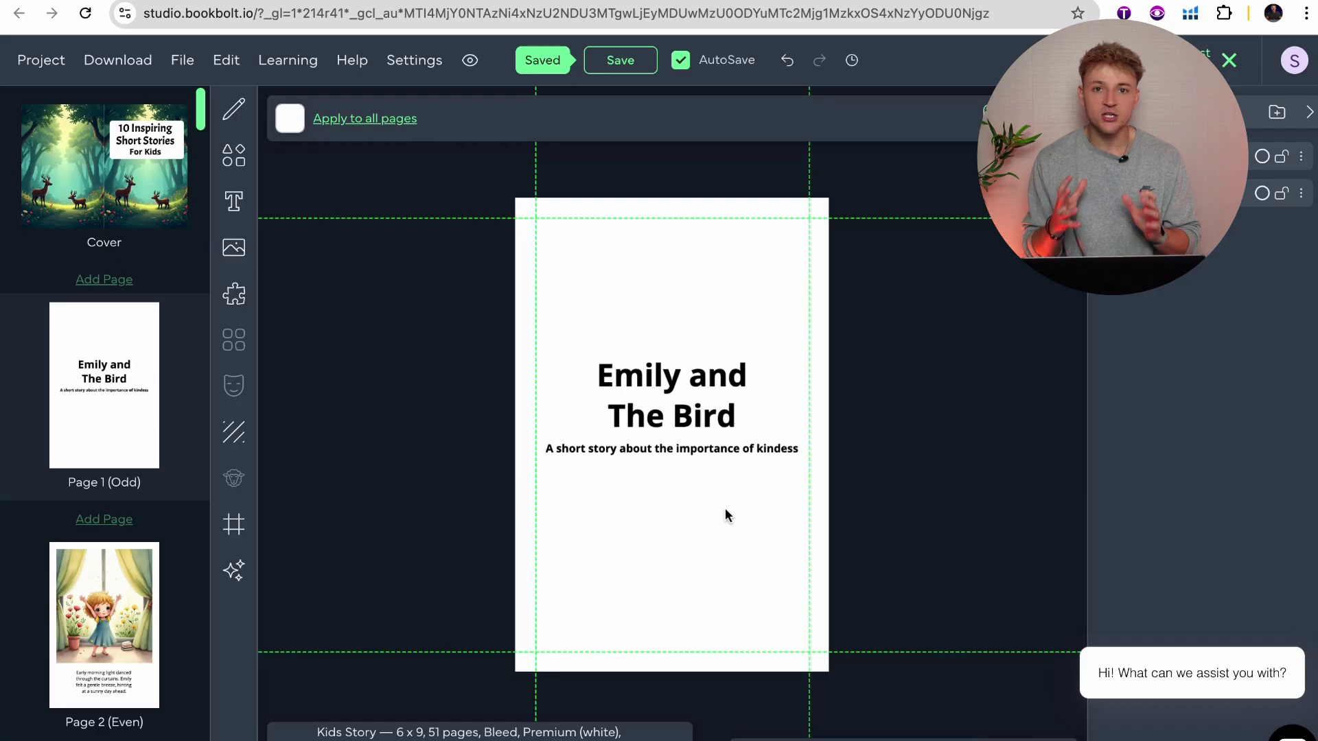
# Step: Examine the illustrations and short texts on pages 2 to 5 of the "Emily and The Bird" story
pyautogui.click(94, 571)
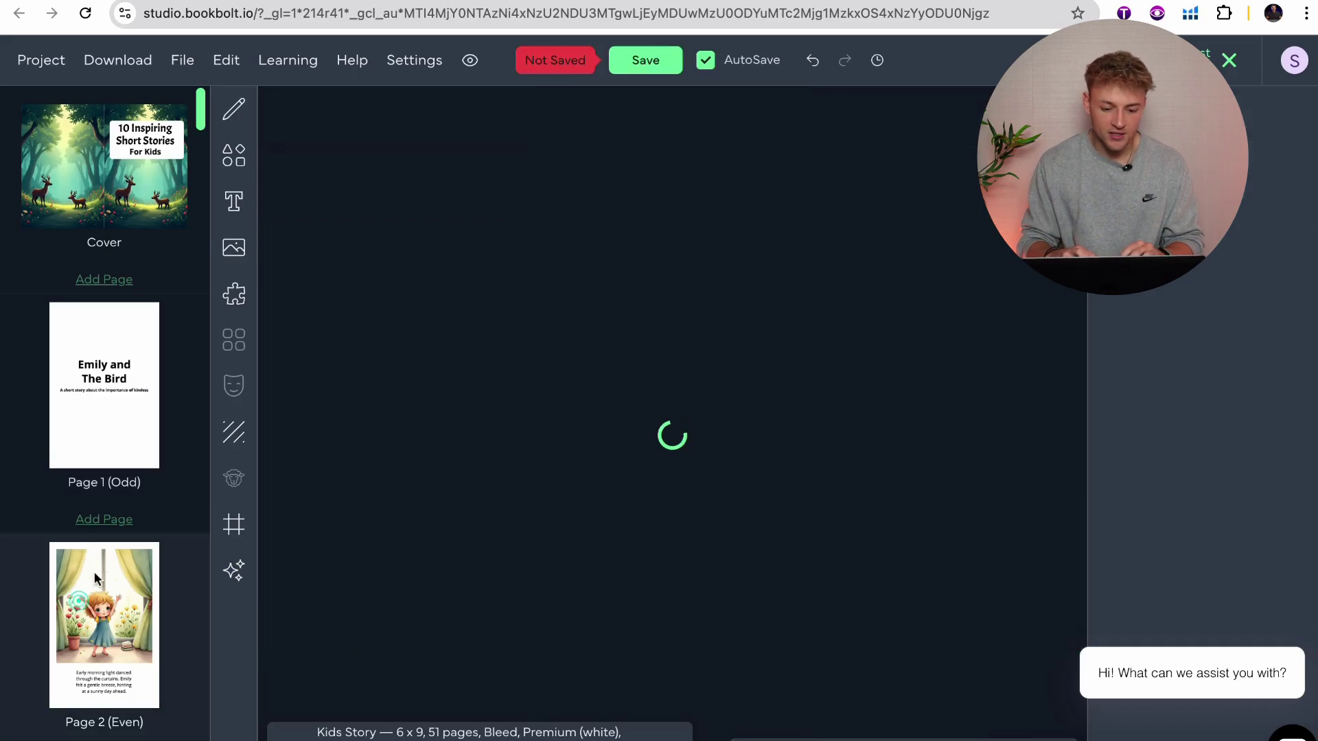
pyautogui.scroll(-1, 114, 539)
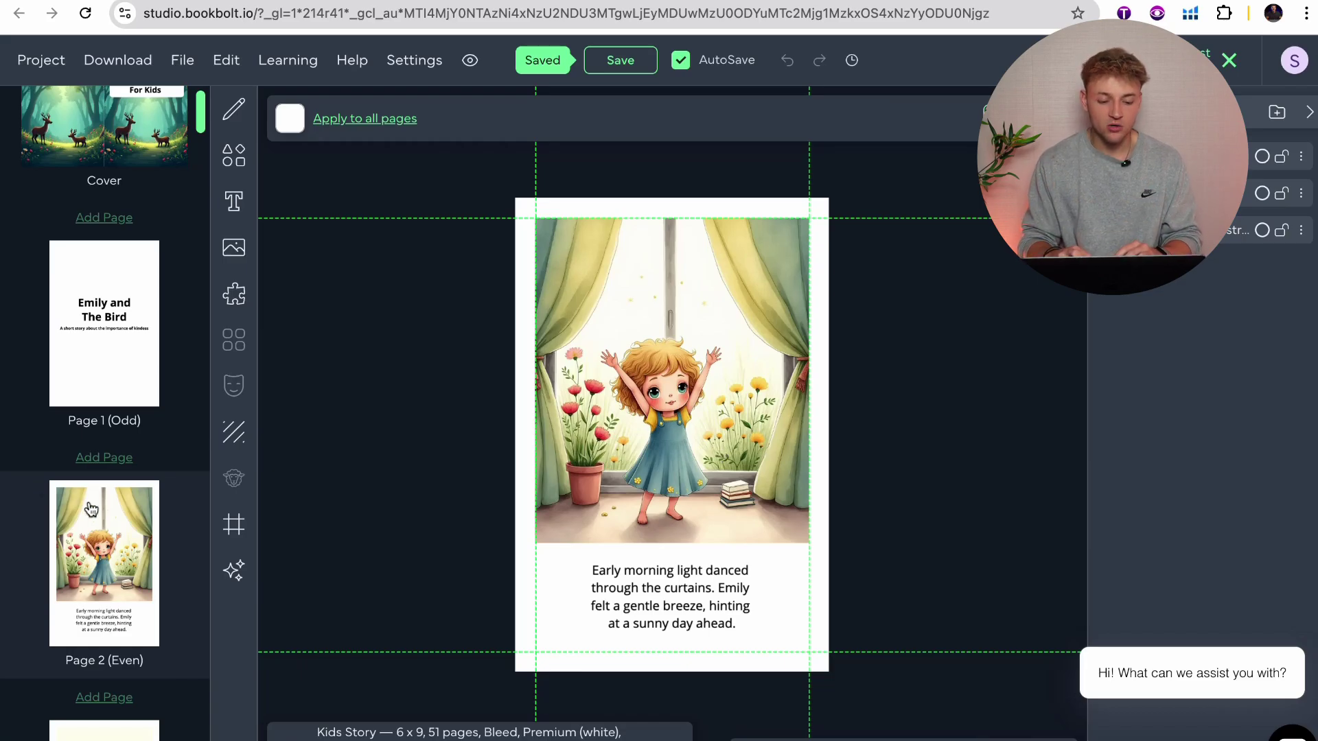
pyautogui.scroll(-3, 92, 508)
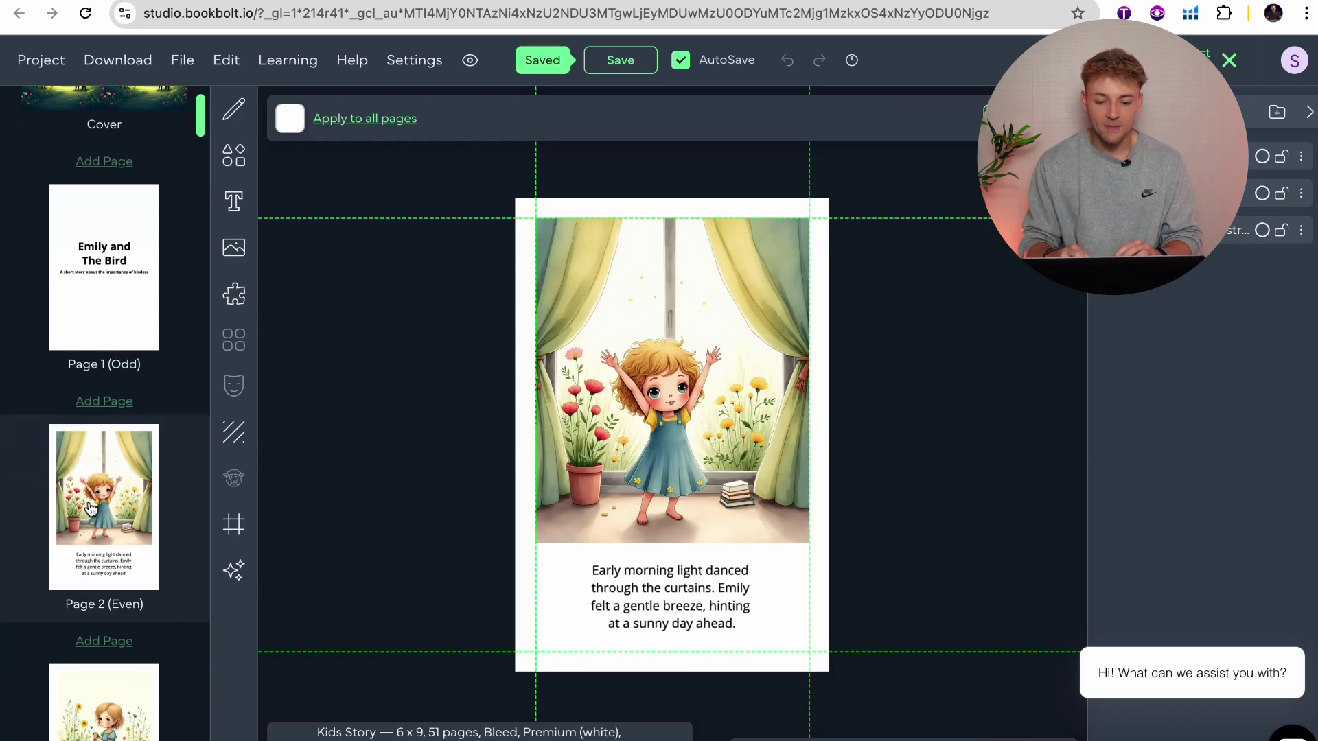
pyautogui.click(101, 612)
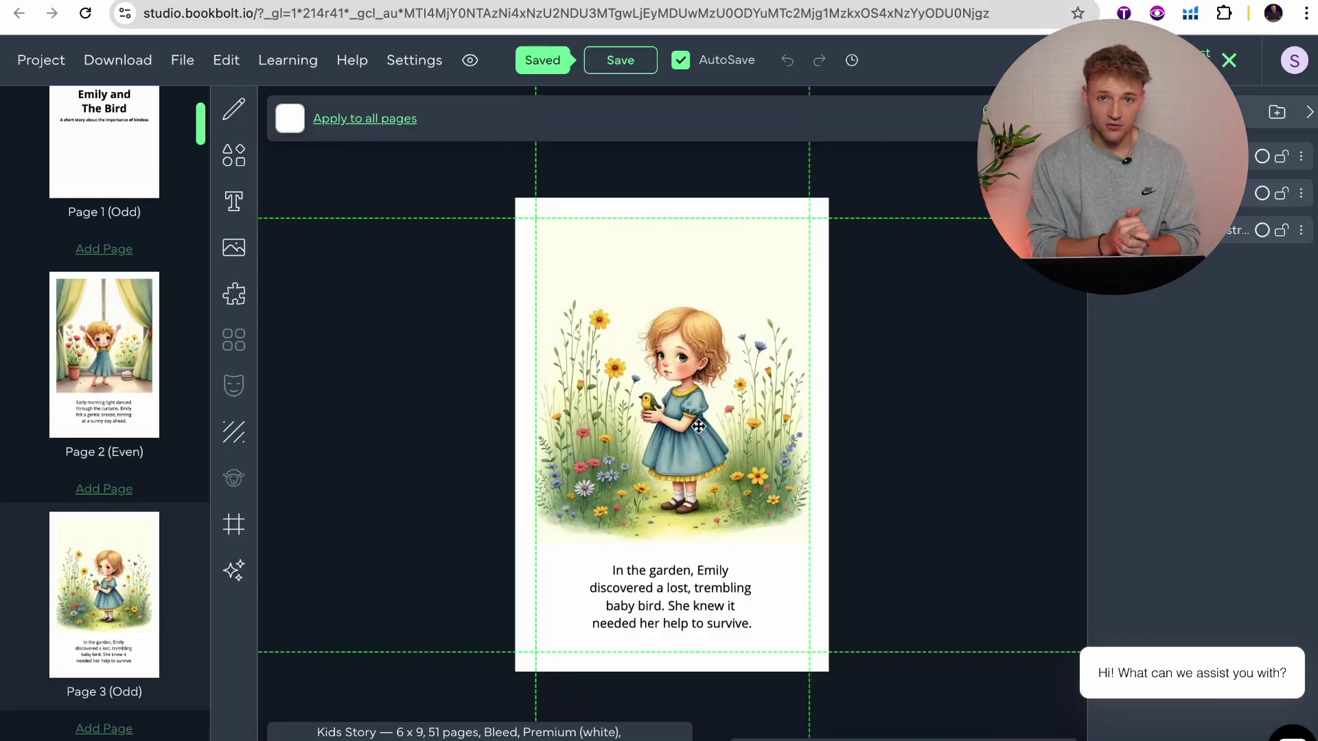
pyautogui.scroll(-5, 59, 530)
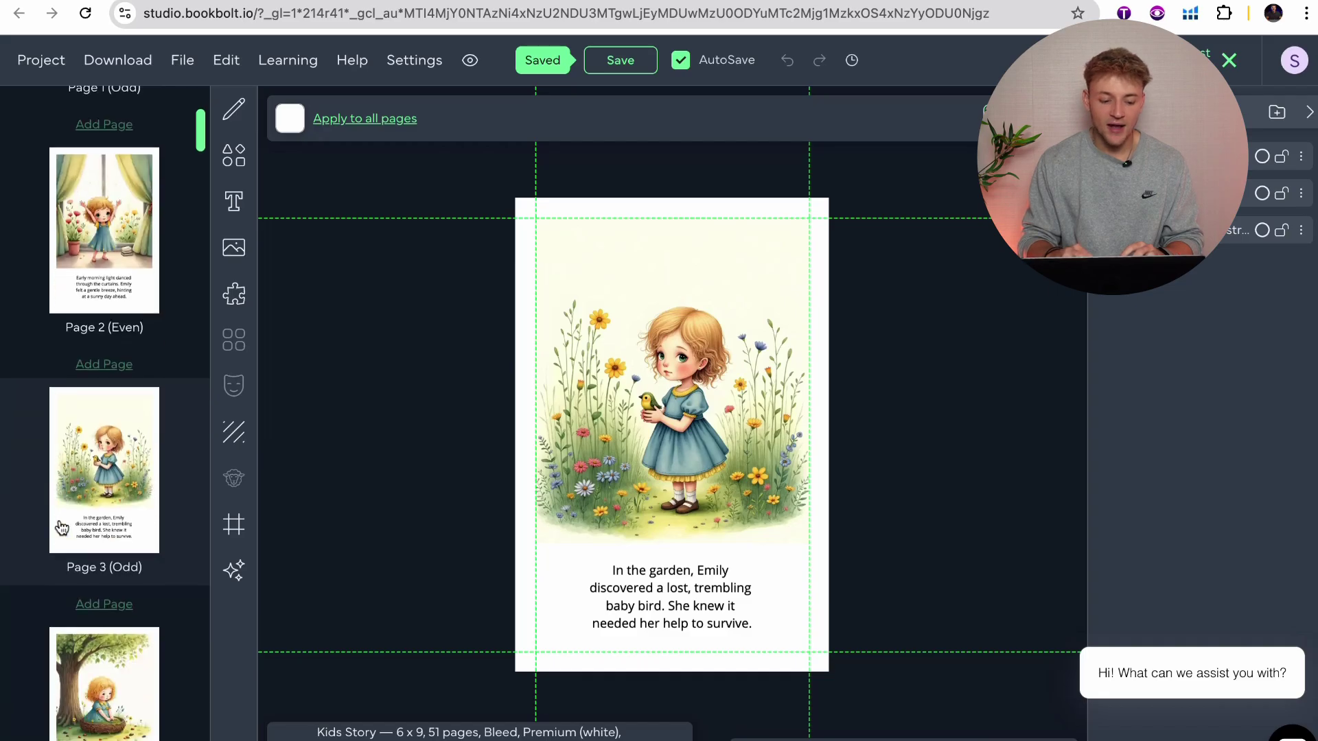
pyautogui.click(101, 528)
pyautogui.scroll(-2, 110, 652)
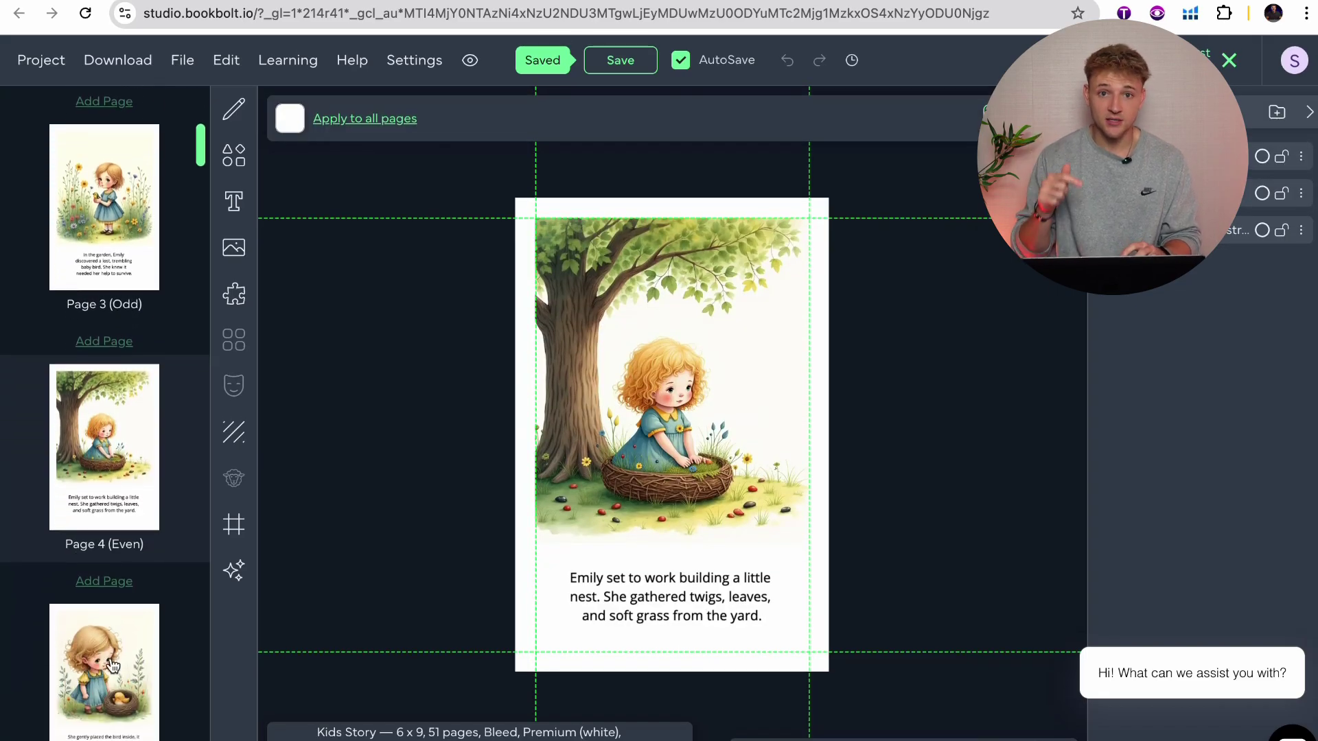
pyautogui.click(113, 664)
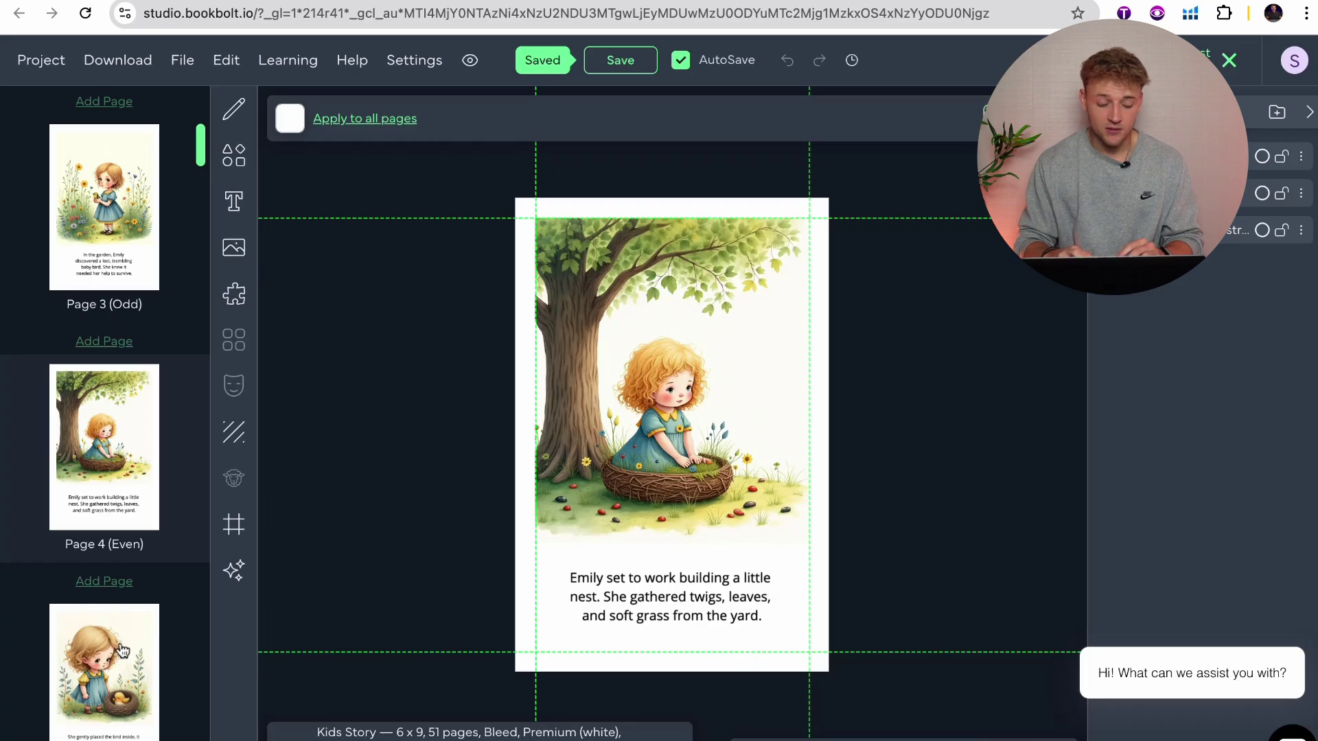
# Step: Start a new paperback project using the AI Story Generator and name it "Children's Illustrated Book"
pyautogui.click(35, 66)
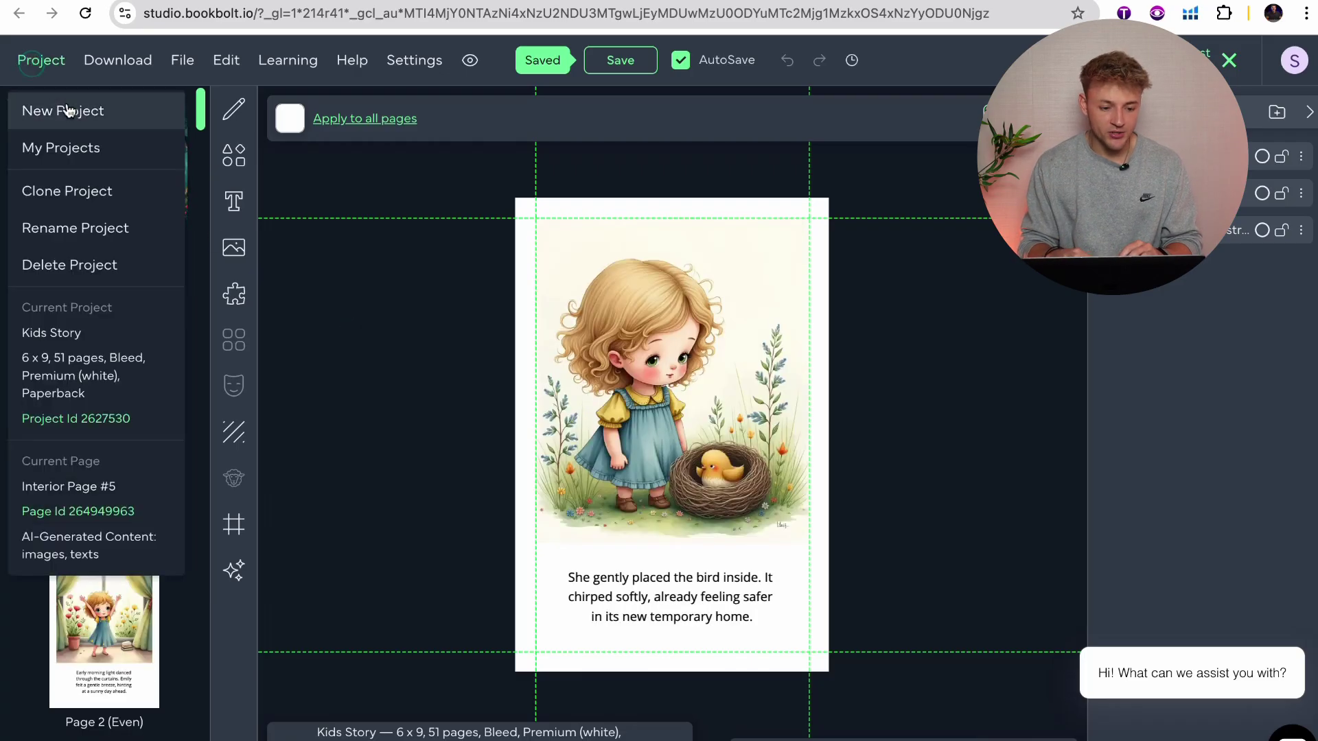
pyautogui.click(103, 112)
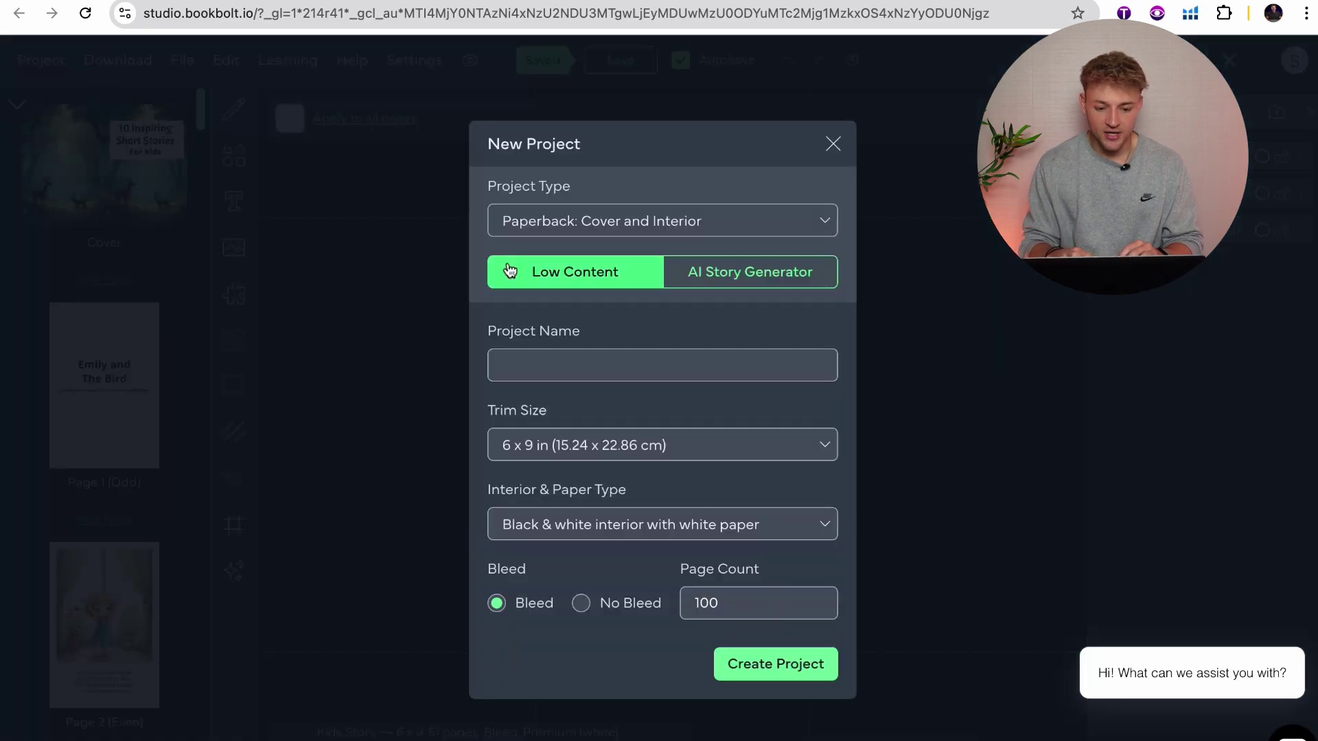
pyautogui.click(770, 275)
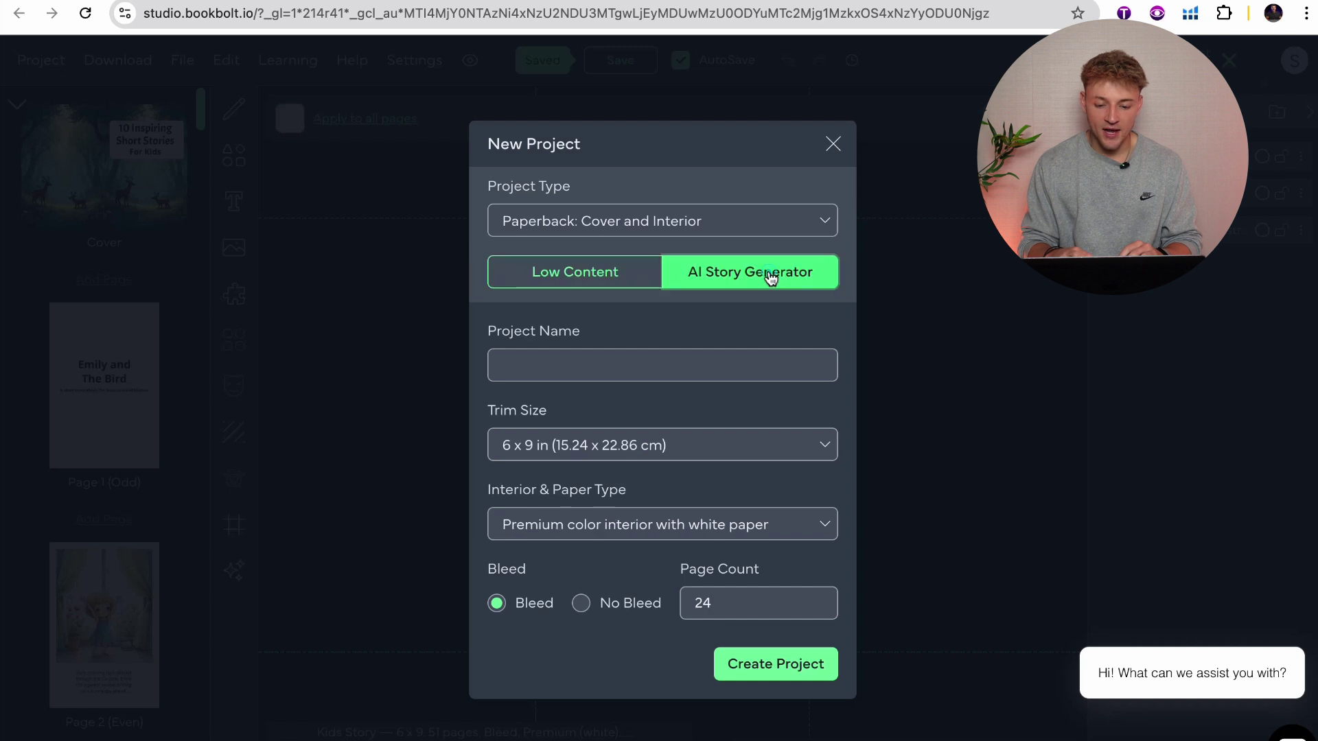
pyautogui.click(605, 364)
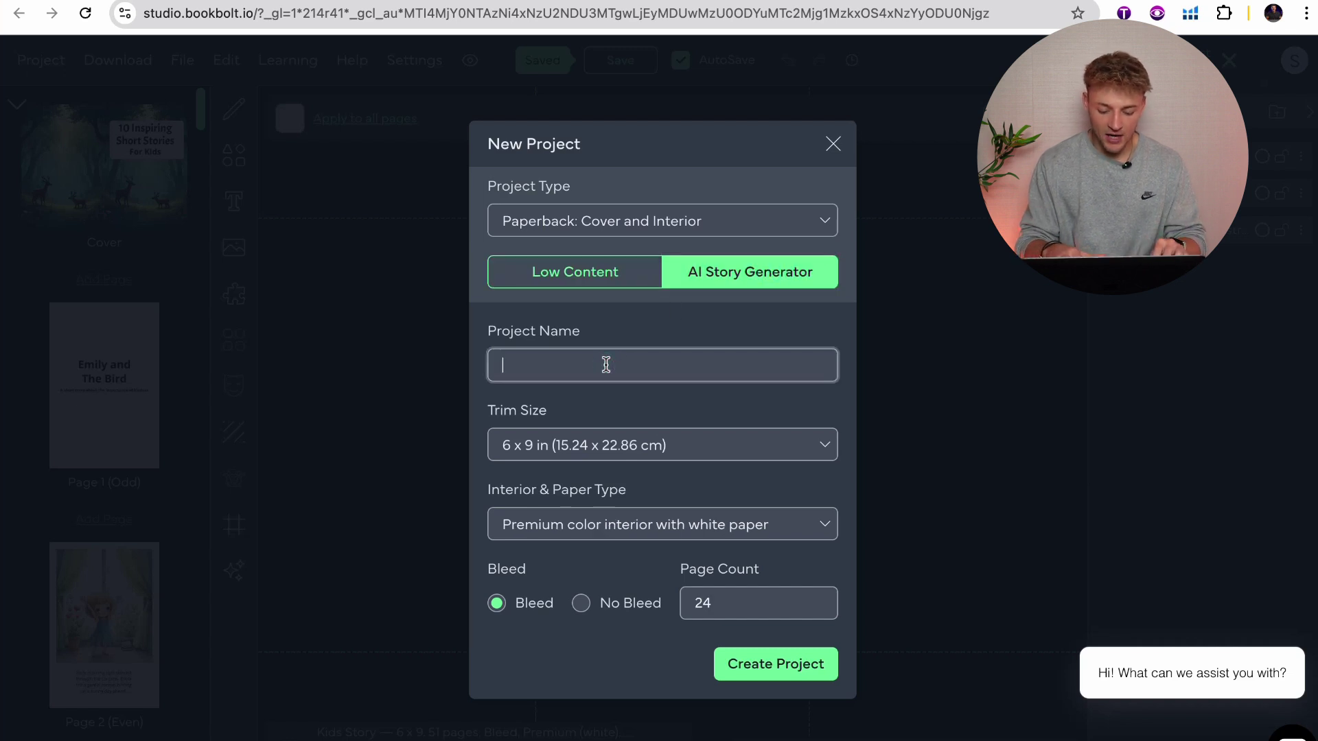
pyautogui.write("Children's Illustrated Book")
# Step: Keep the 6 x 9 in trim size and the premium color interior with white paper for the new project
pyautogui.click(740, 449)
pyautogui.click(652, 446)
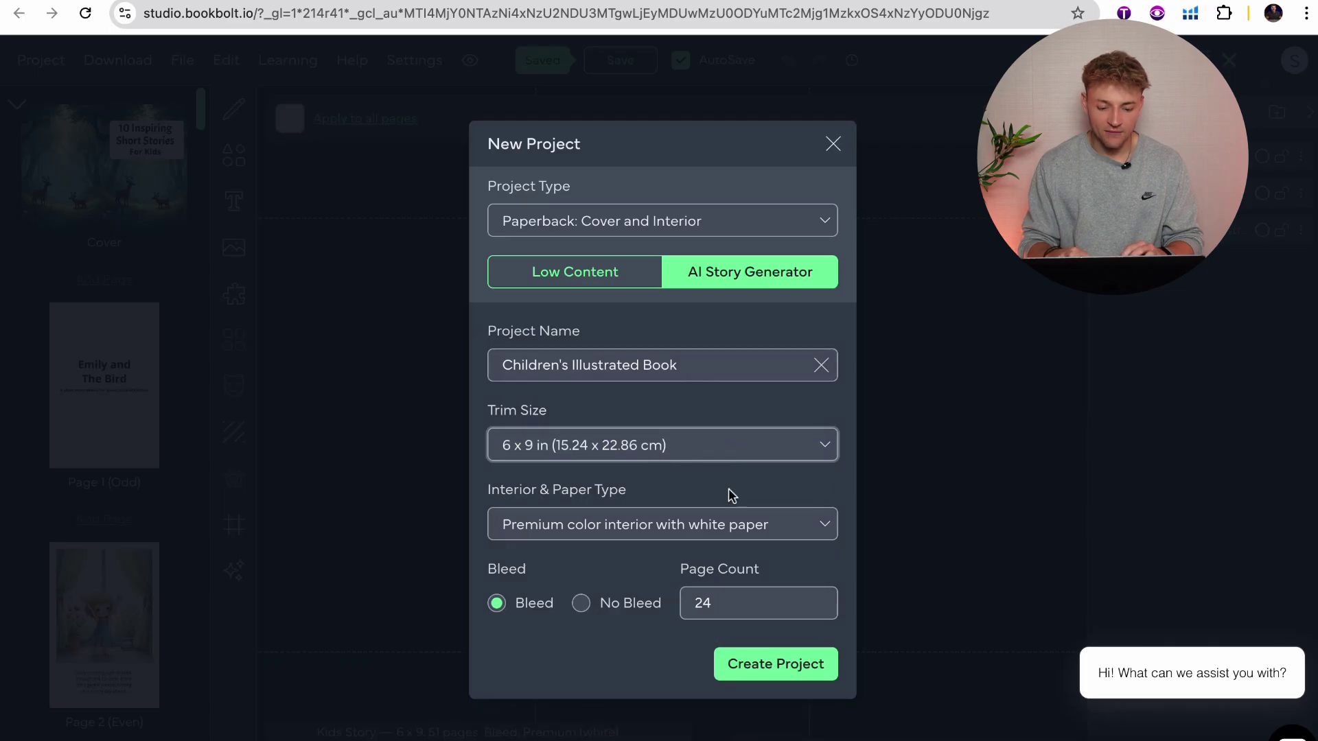
pyautogui.click(769, 521)
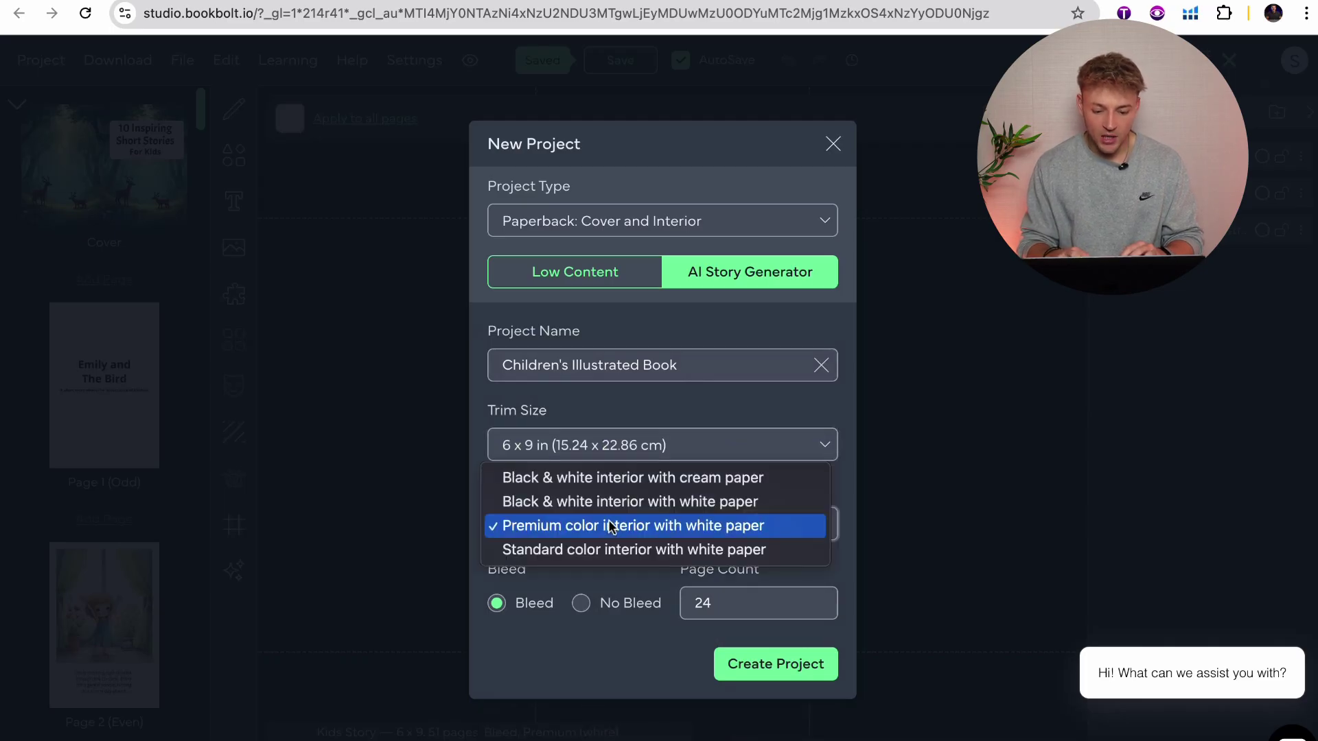
pyautogui.click(640, 528)
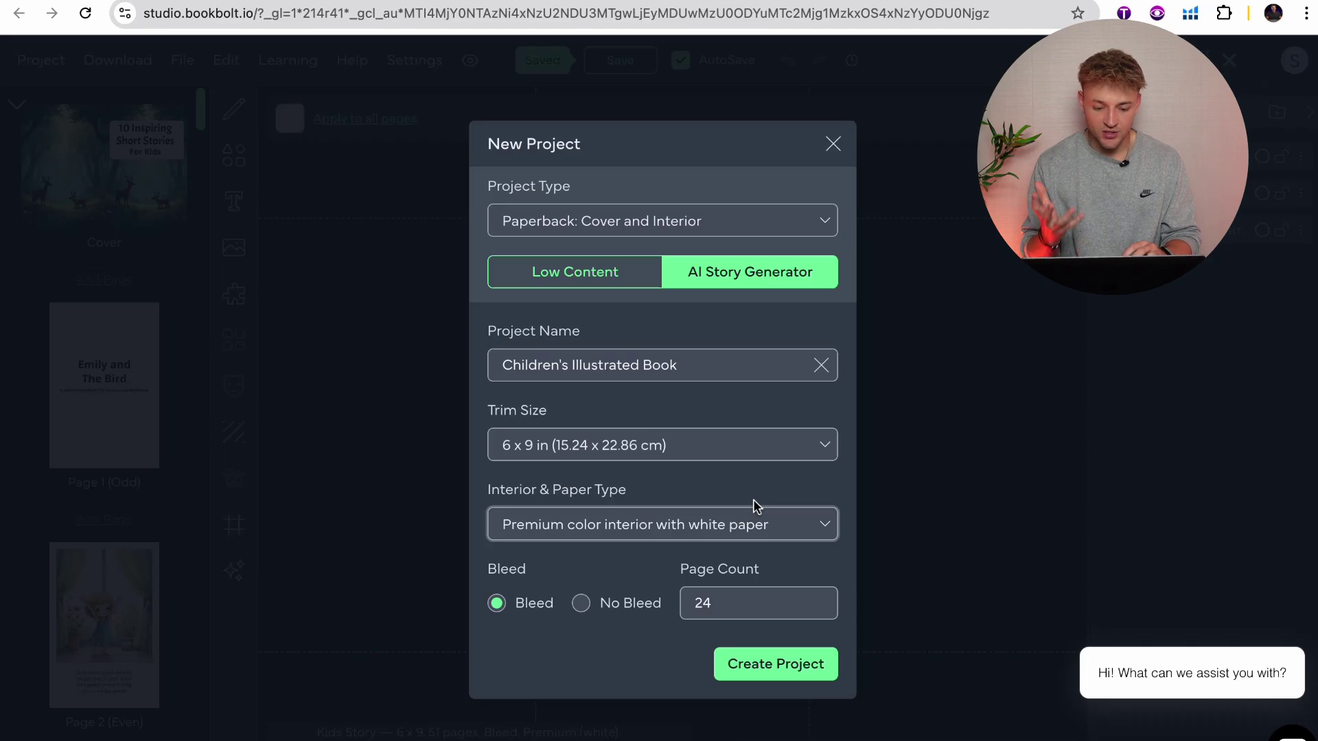
# Step: Set the project to No Bleed with a page count of 100 and create it
pyautogui.click(581, 604)
pyautogui.click(728, 602)
pyautogui.press('BackSpace')
pyautogui.press('BackSpace')
pyautogui.write('1')
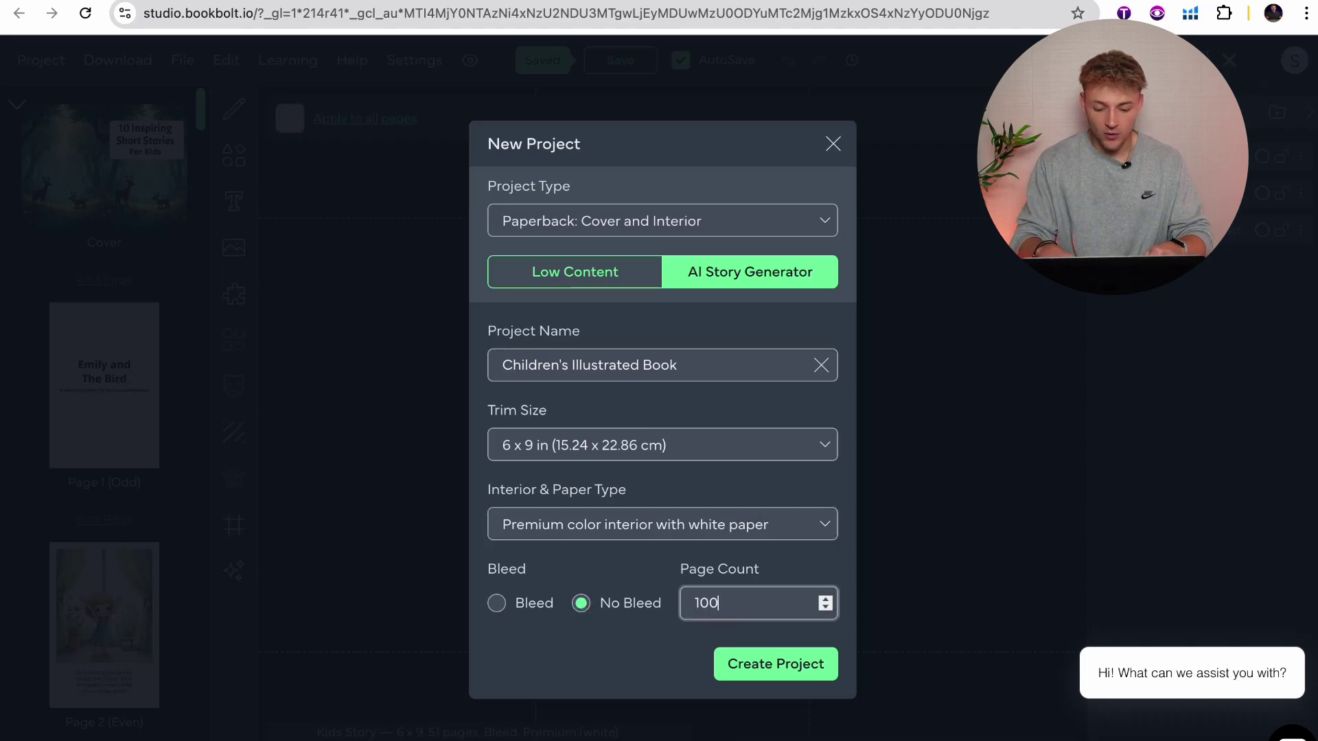
pyautogui.write('00')
pyautogui.click(686, 635)
pyautogui.click(773, 667)
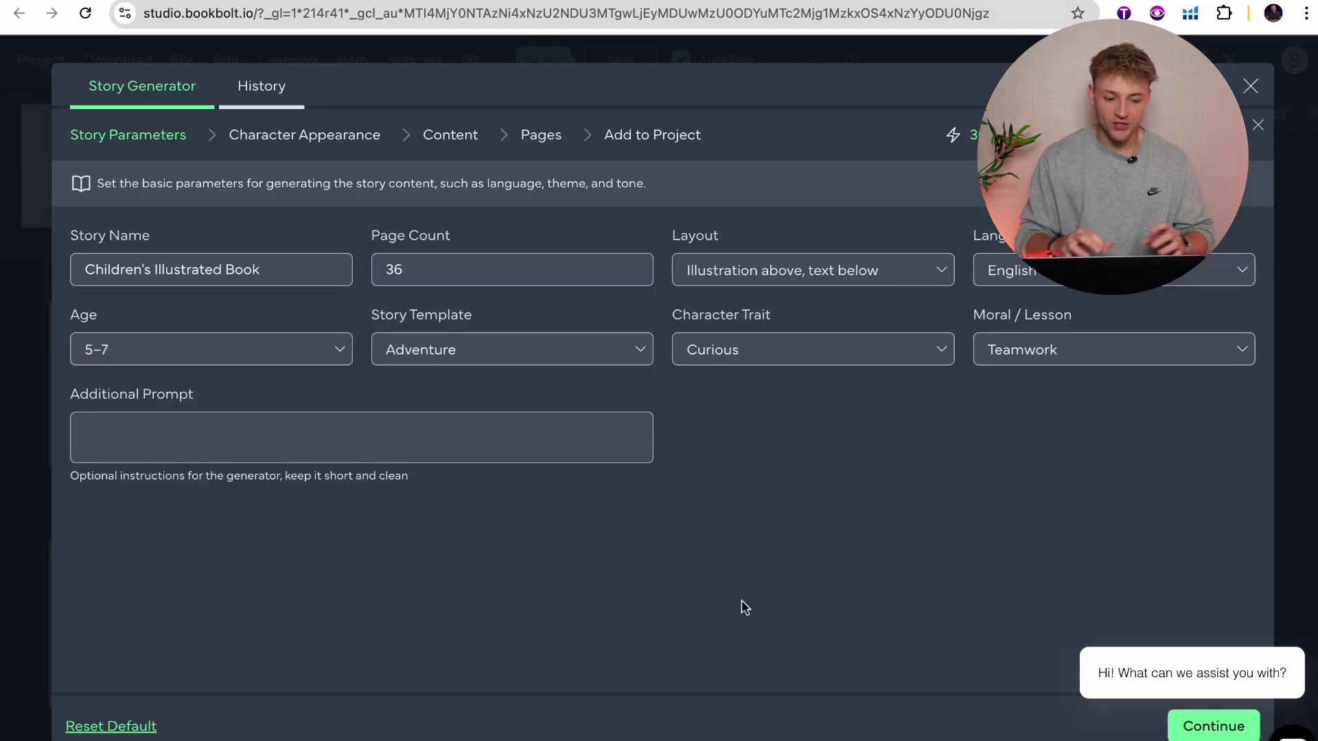
# Step: Set the story's page count to 10 in the story parameters
pyautogui.doubleClick(431, 275)
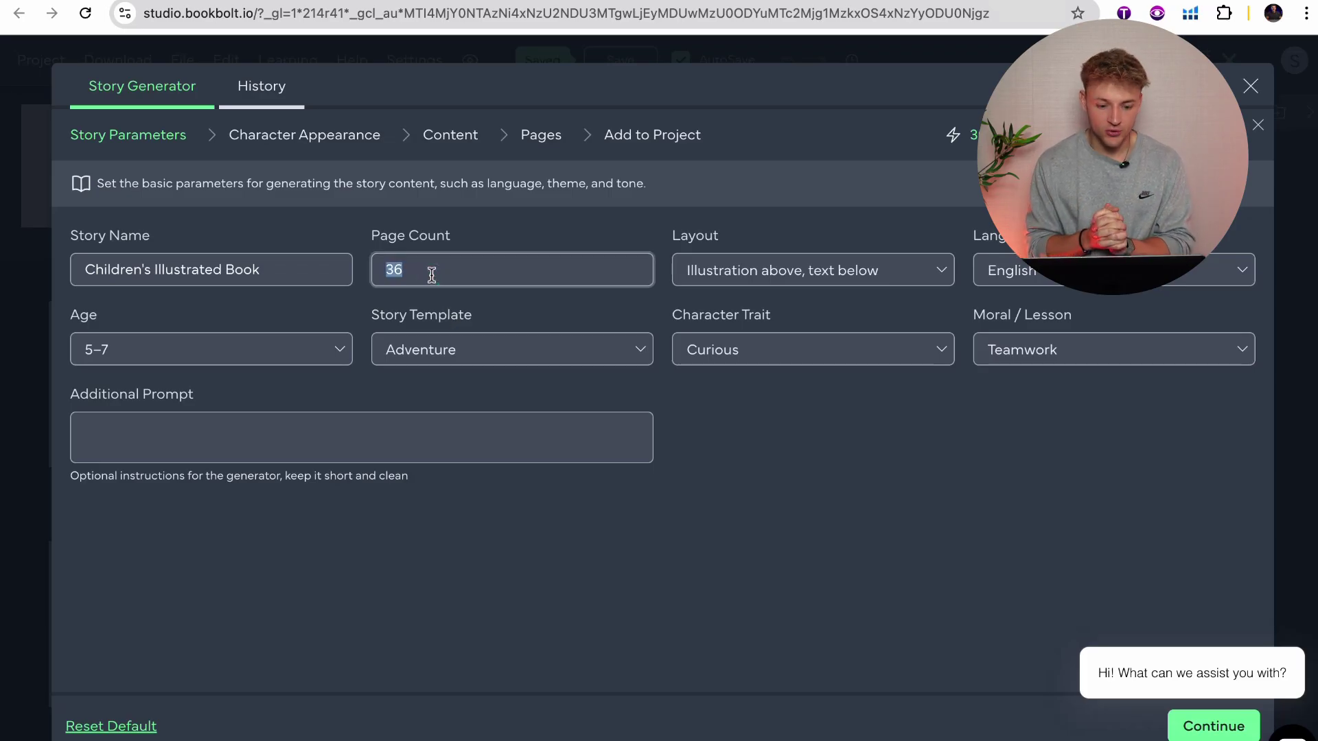
pyautogui.write('10')
pyautogui.click(447, 291)
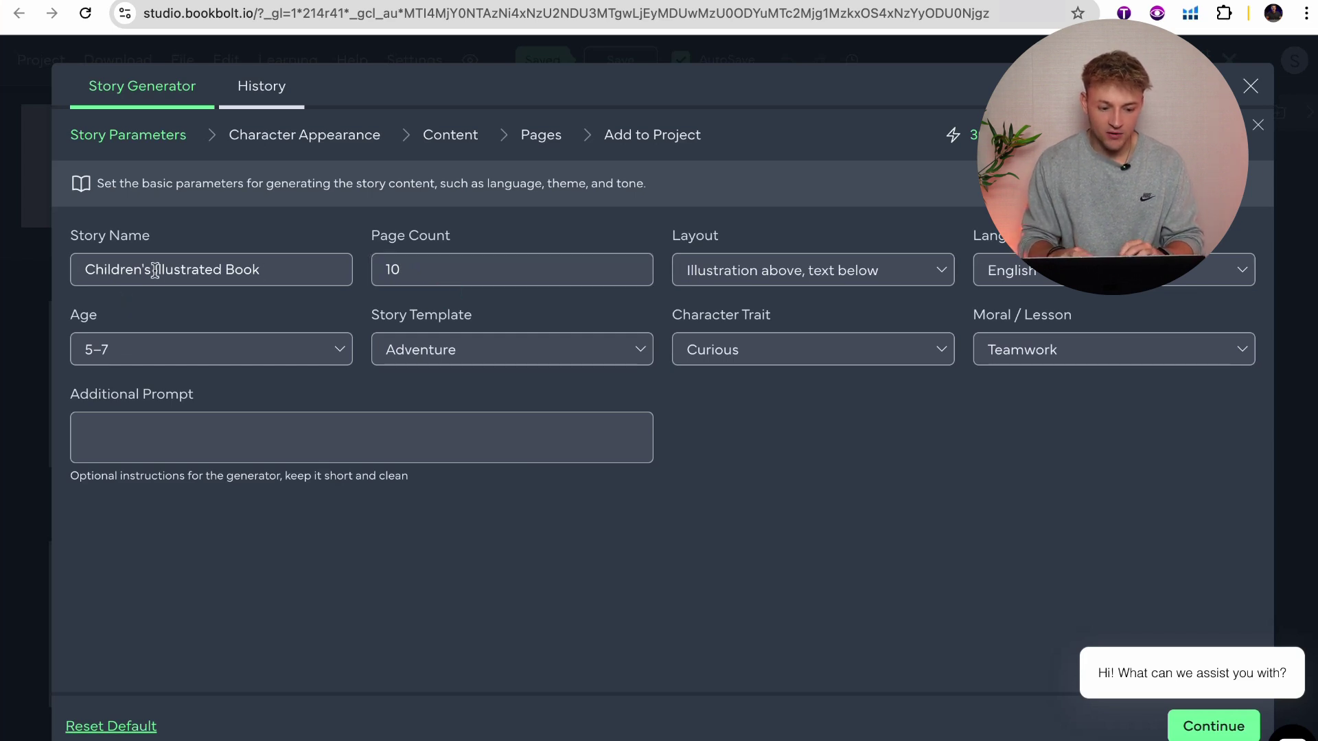
pyautogui.moveTo(277, 270); pyautogui.dragTo(76, 272)
pyautogui.moveTo(264, 269); pyautogui.dragTo(80, 275)
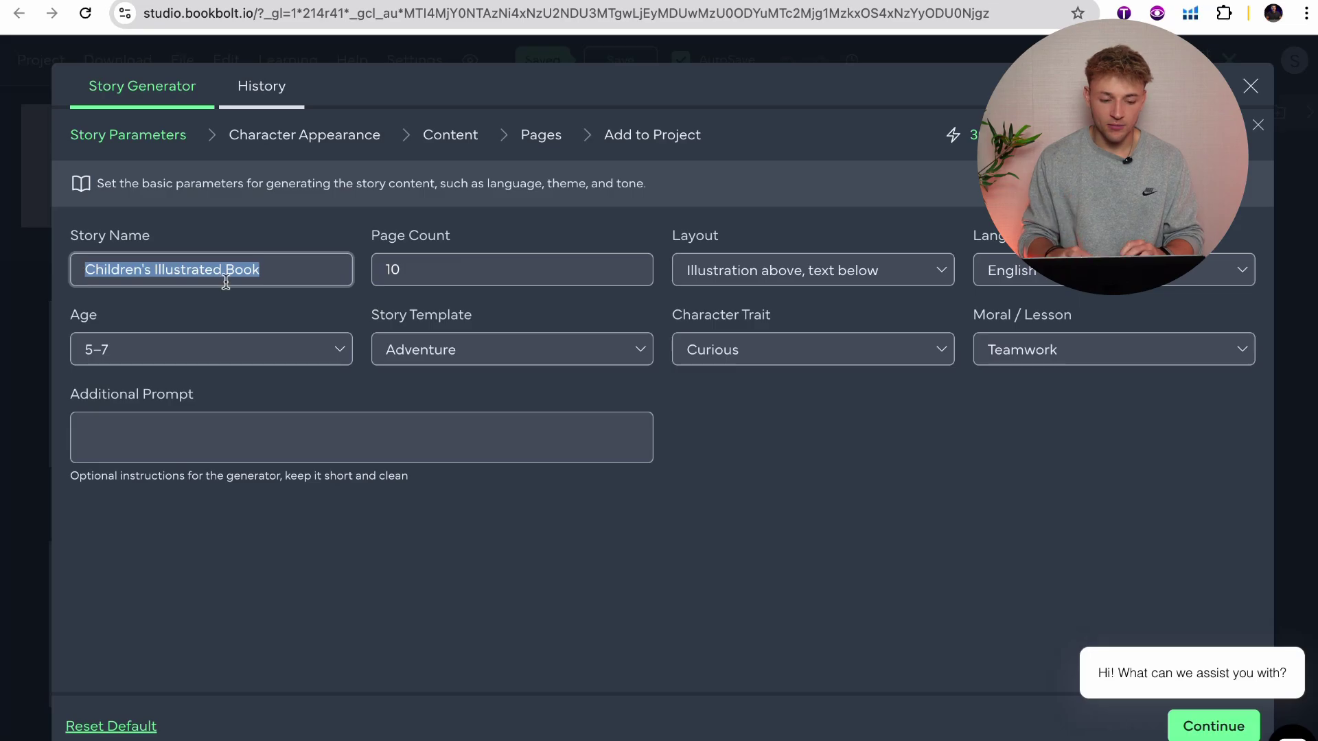
pyautogui.click(470, 269)
pyautogui.click(473, 270)
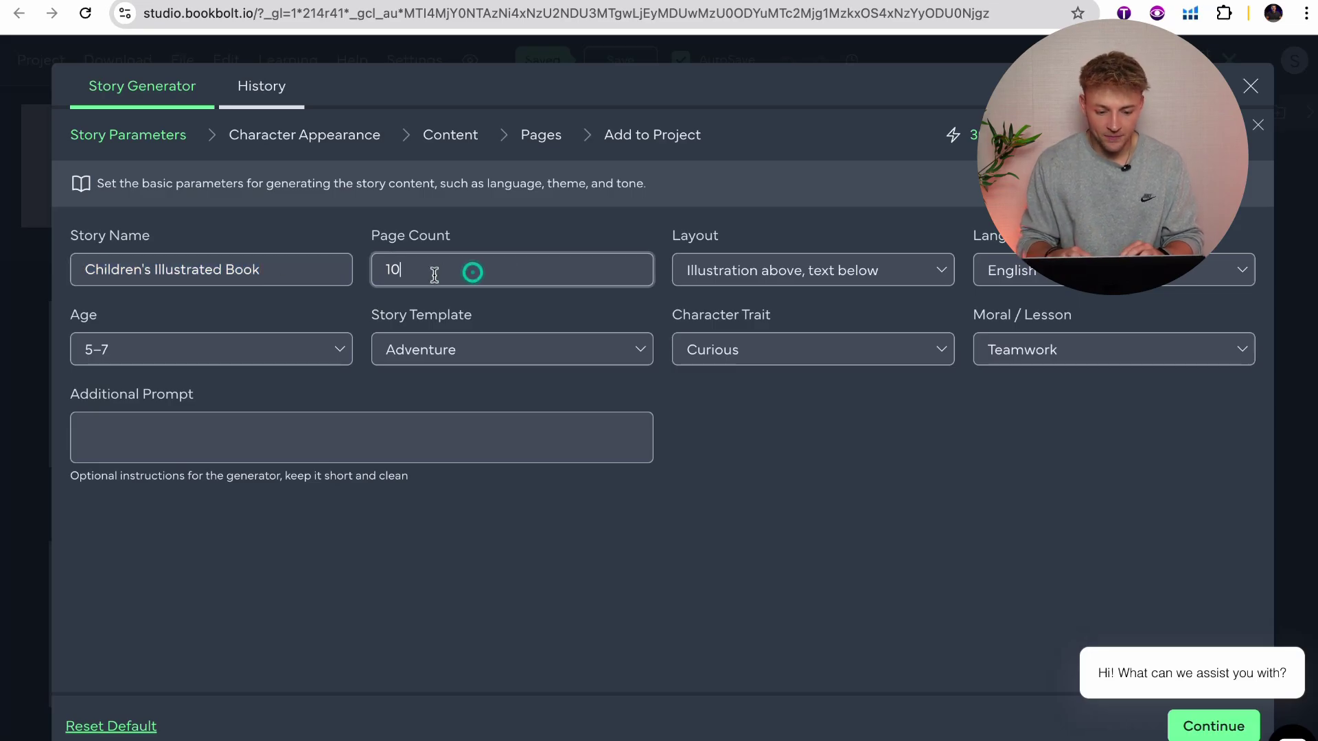
pyautogui.doubleClick(503, 272)
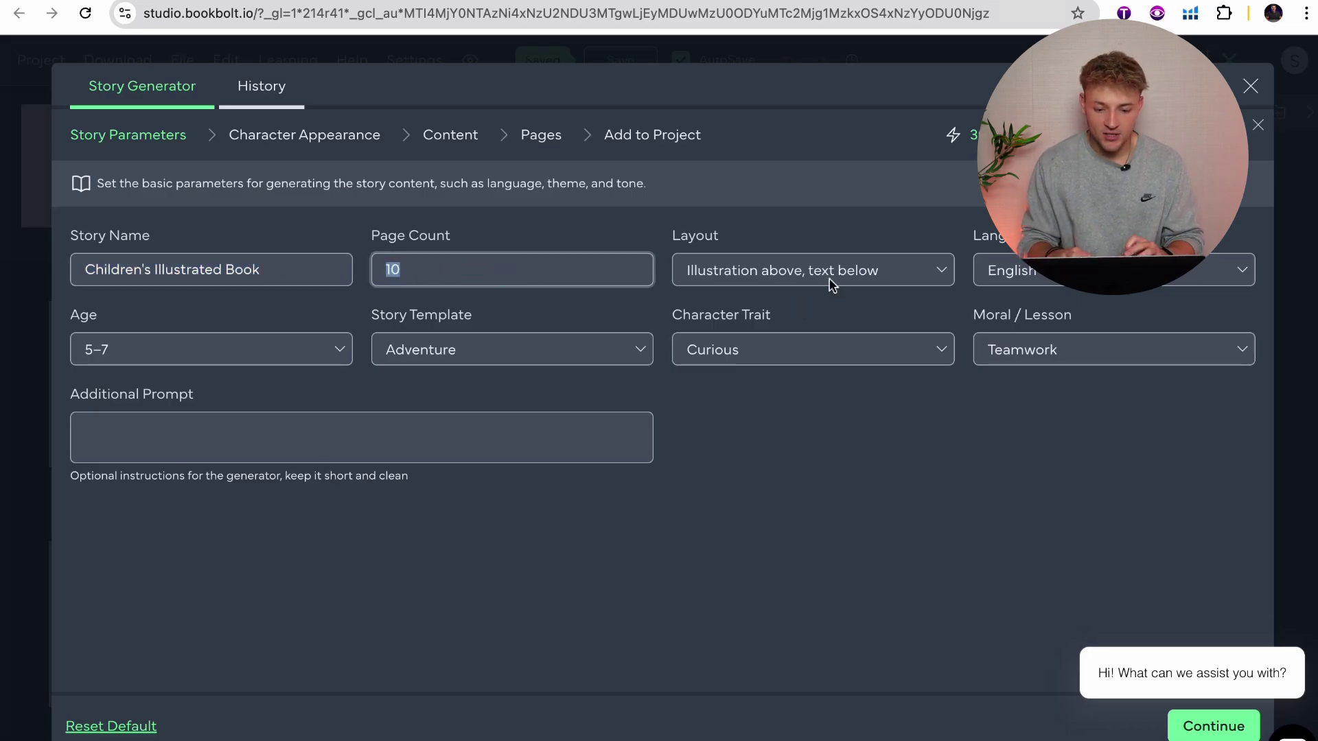
pyautogui.click(804, 302)
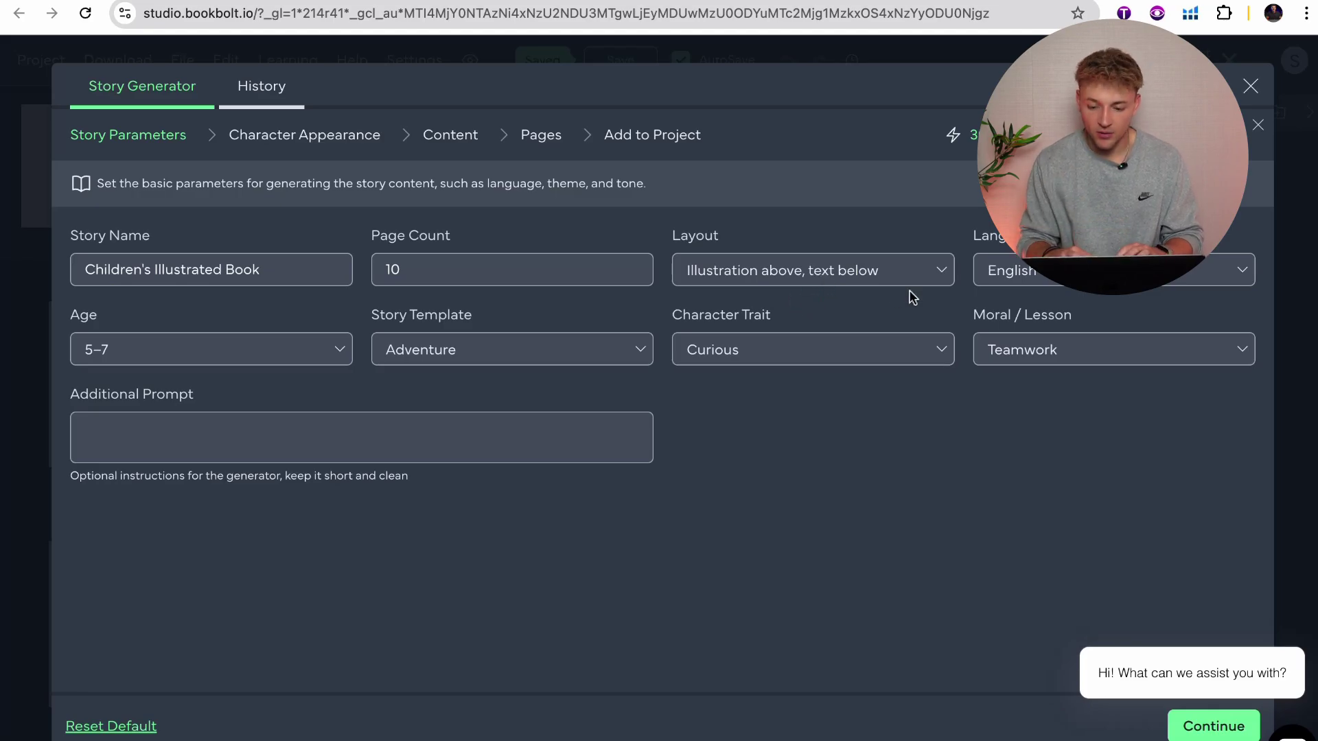
# Step: Look through the available story languages and keep English
pyautogui.click(995, 274)
pyautogui.click(1059, 284)
pyautogui.click(1056, 280)
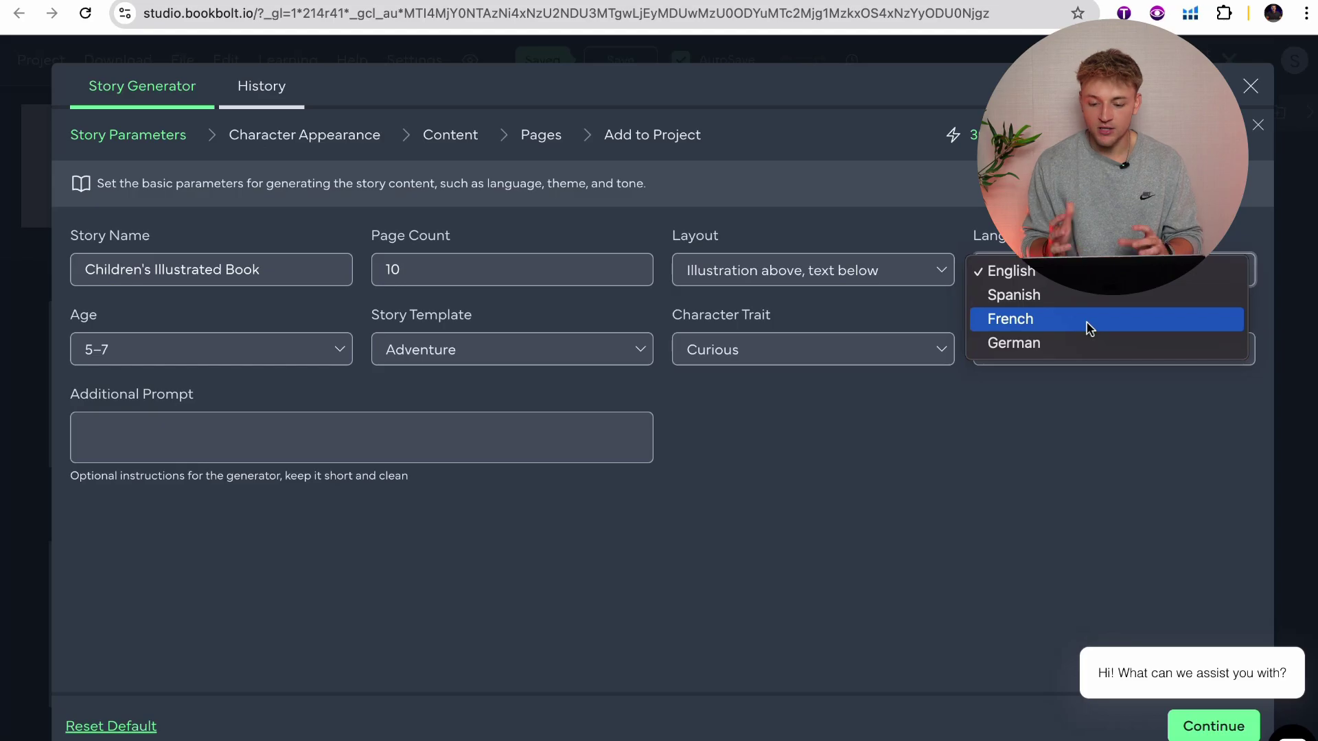
pyautogui.click(1041, 437)
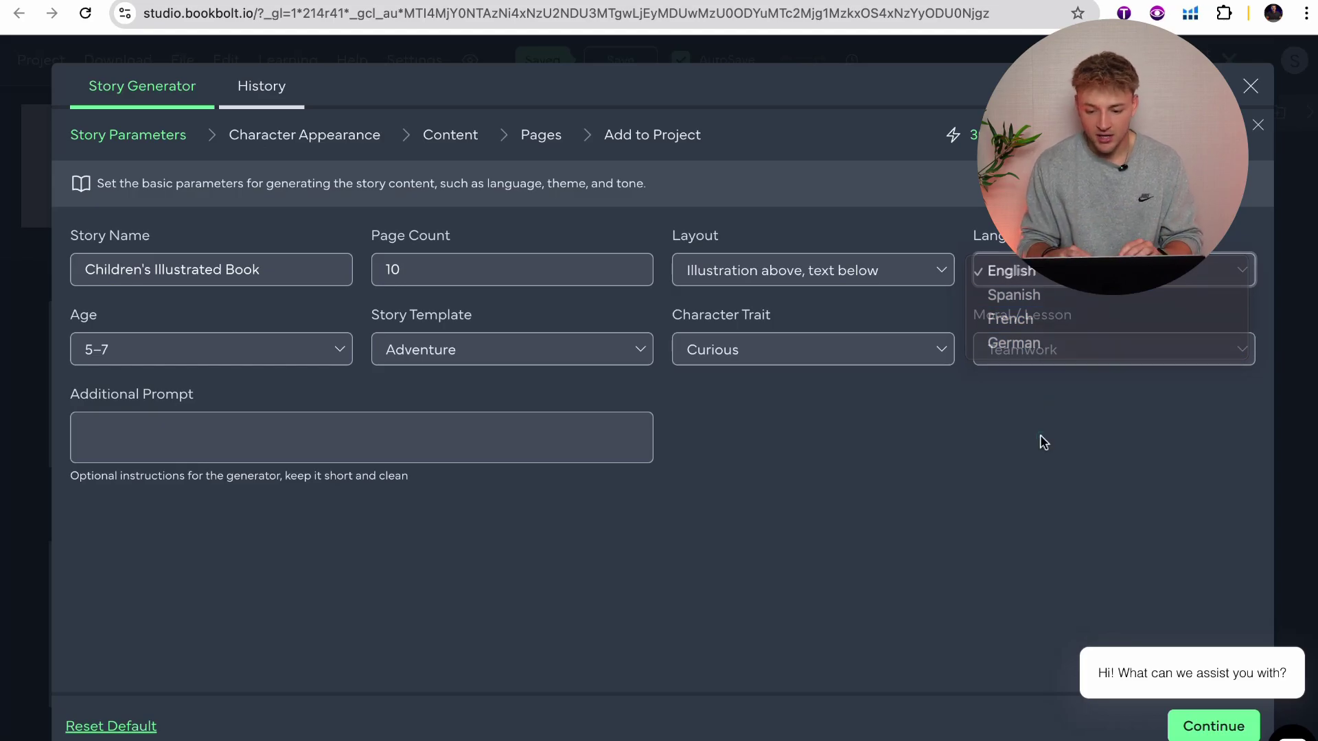
# Step: Set the story's age group to 8–10 and its template to Educational Story
pyautogui.click(293, 354)
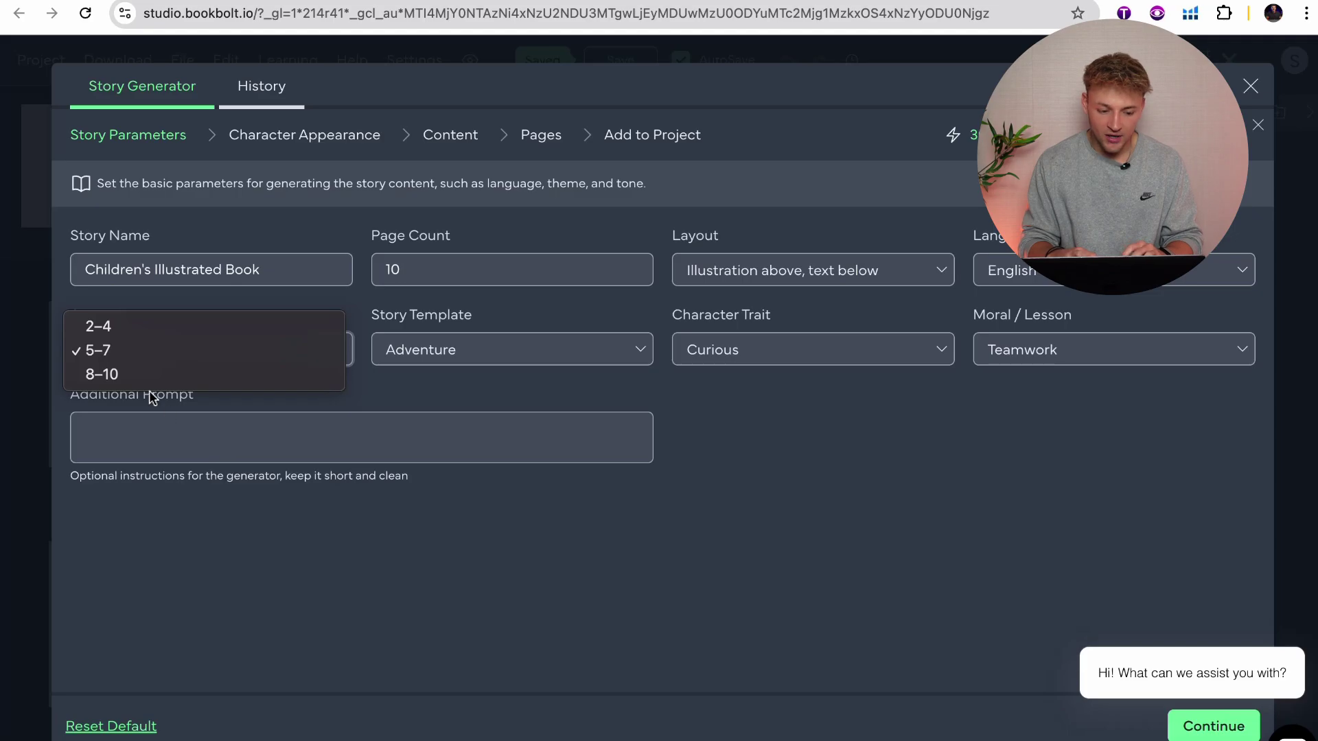
pyautogui.click(130, 374)
pyautogui.click(227, 354)
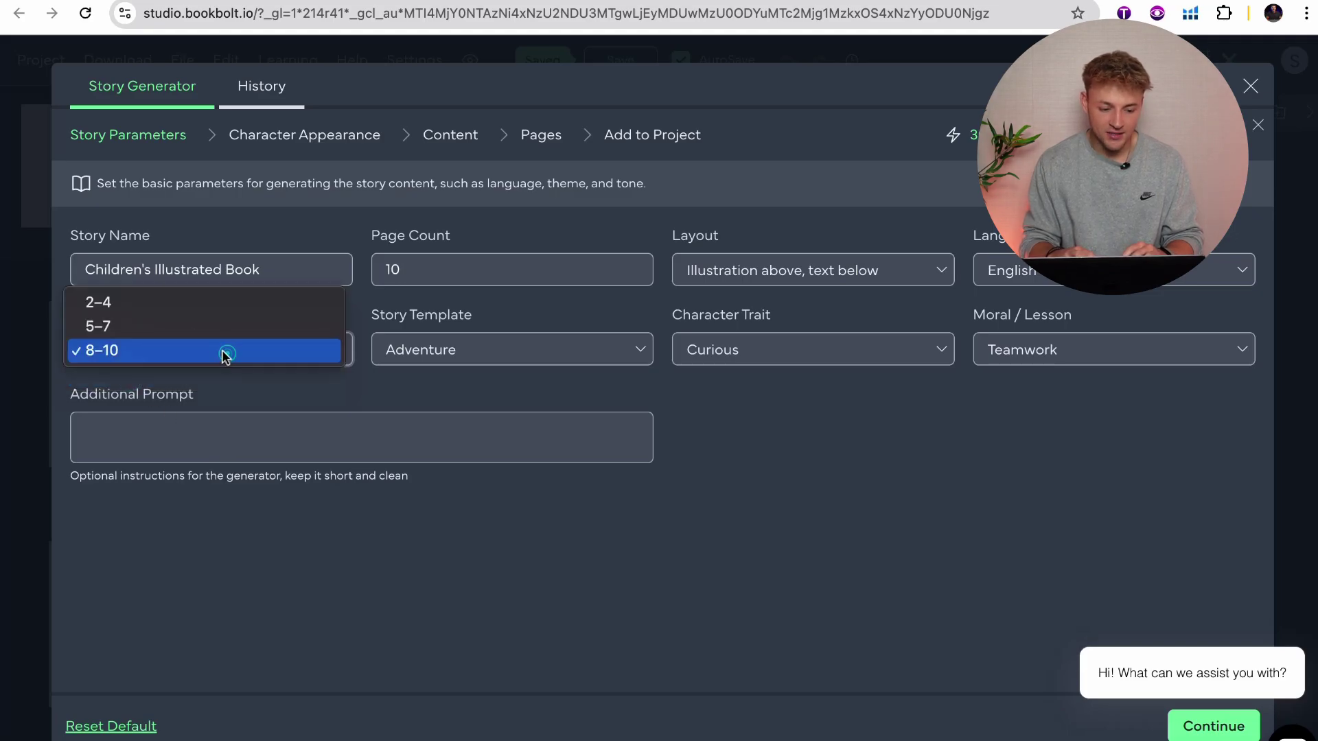
pyautogui.click(173, 350)
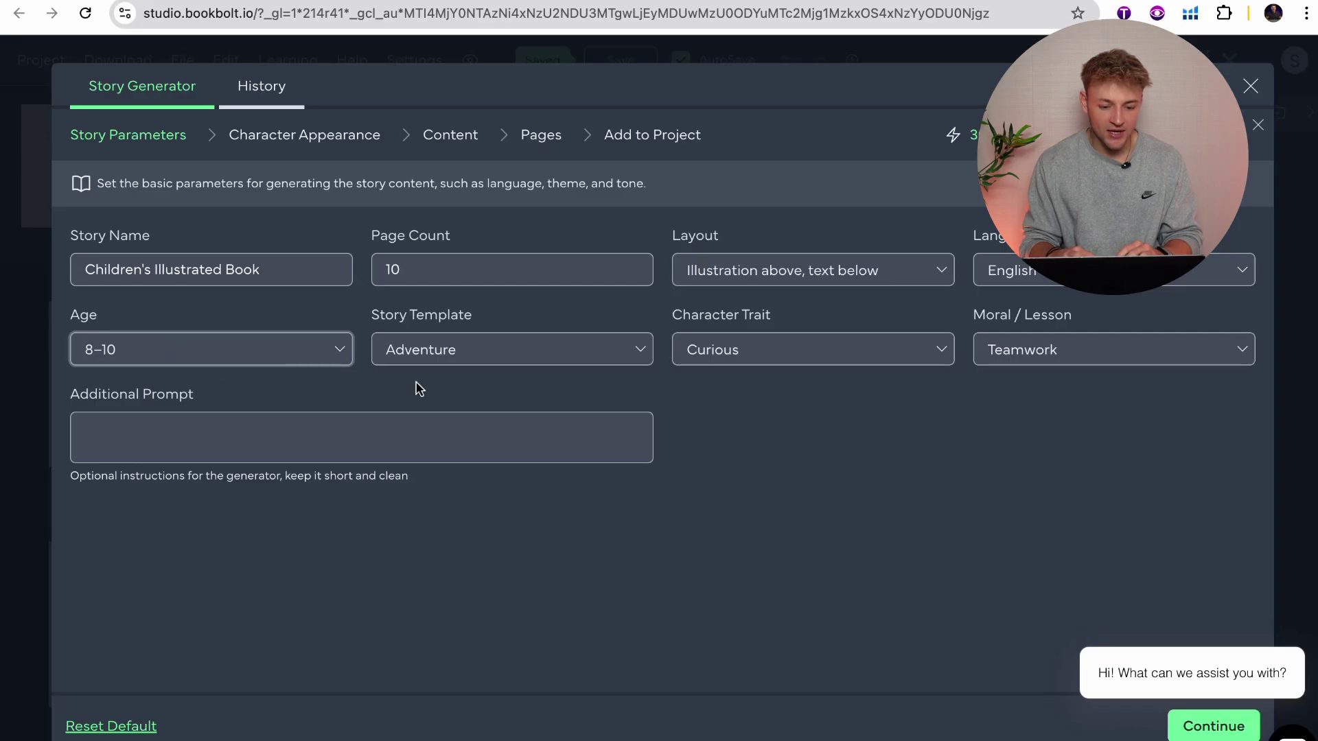
pyautogui.click(487, 350)
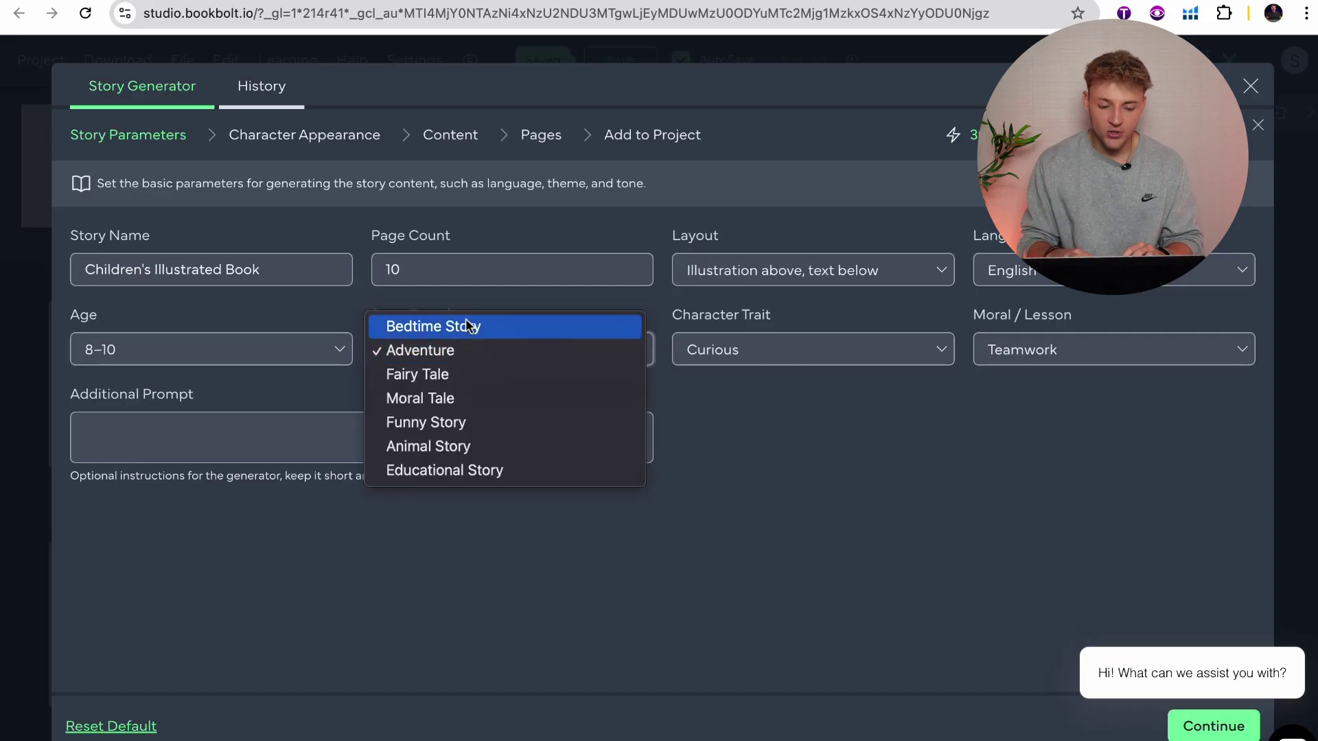
pyautogui.click(571, 467)
# Step: Set the character trait to Kind and the moral to Kindness, and continue to the character appearance stage
pyautogui.click(862, 353)
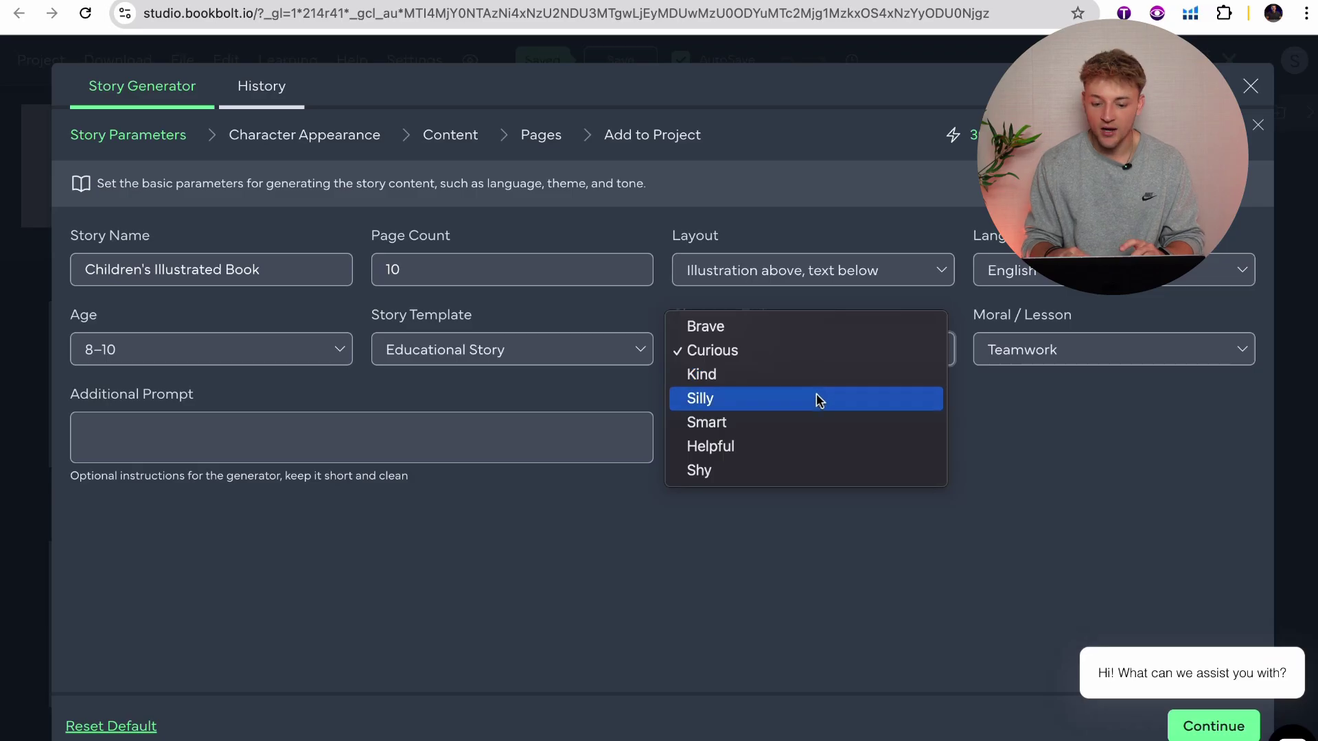
pyautogui.click(759, 385)
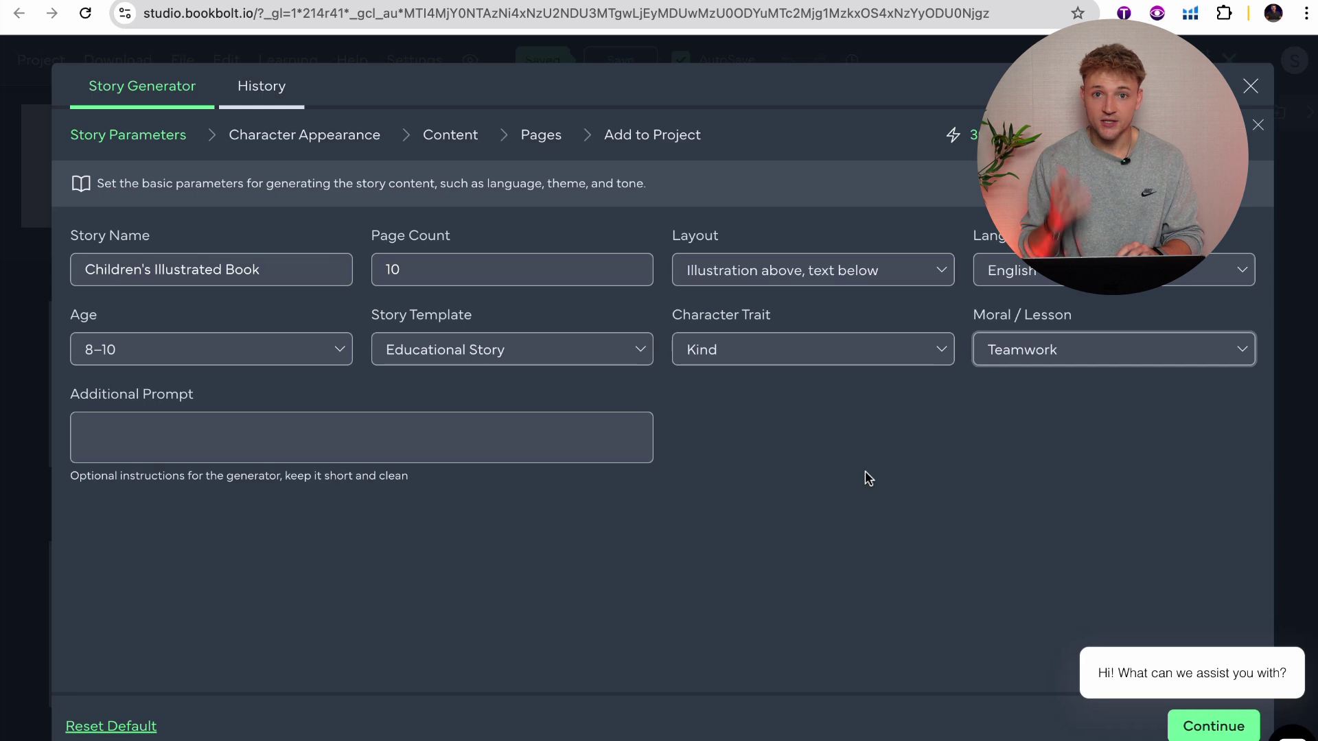
pyautogui.click(1043, 357)
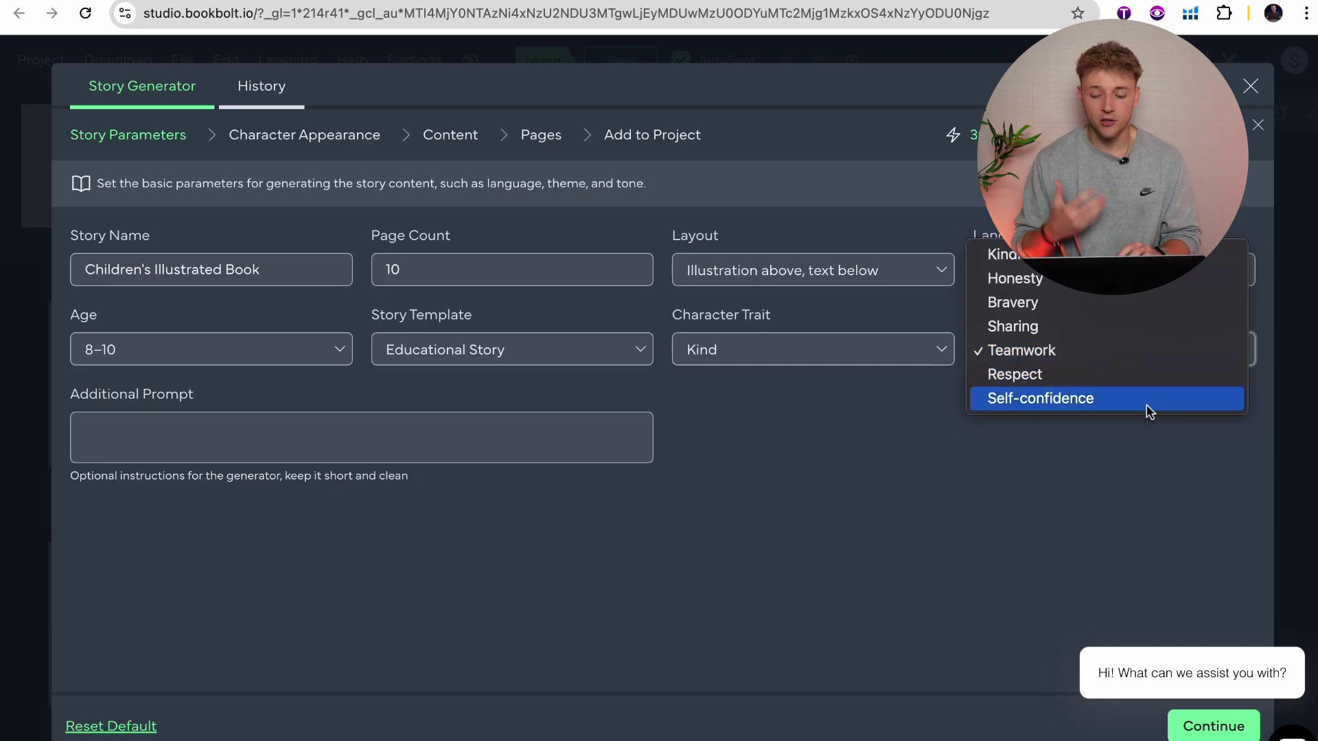
pyautogui.click(1002, 254)
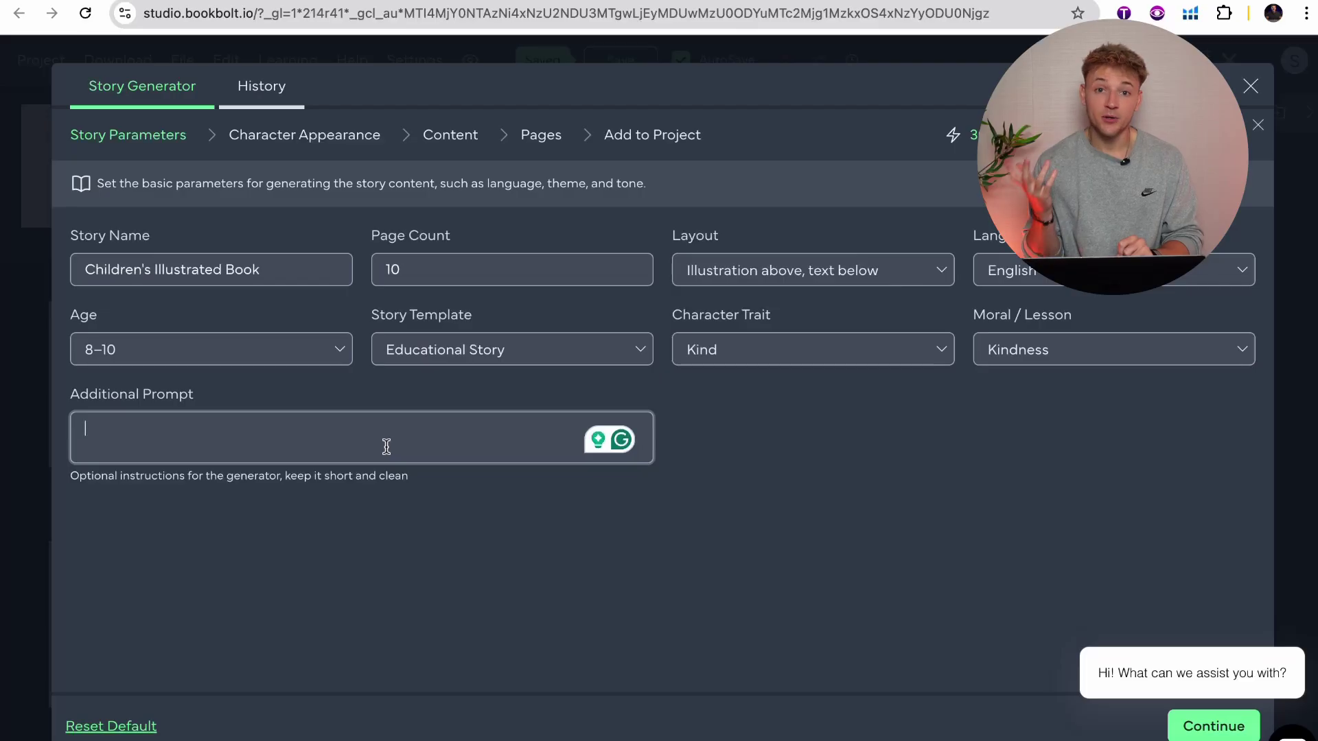
pyautogui.click(543, 525)
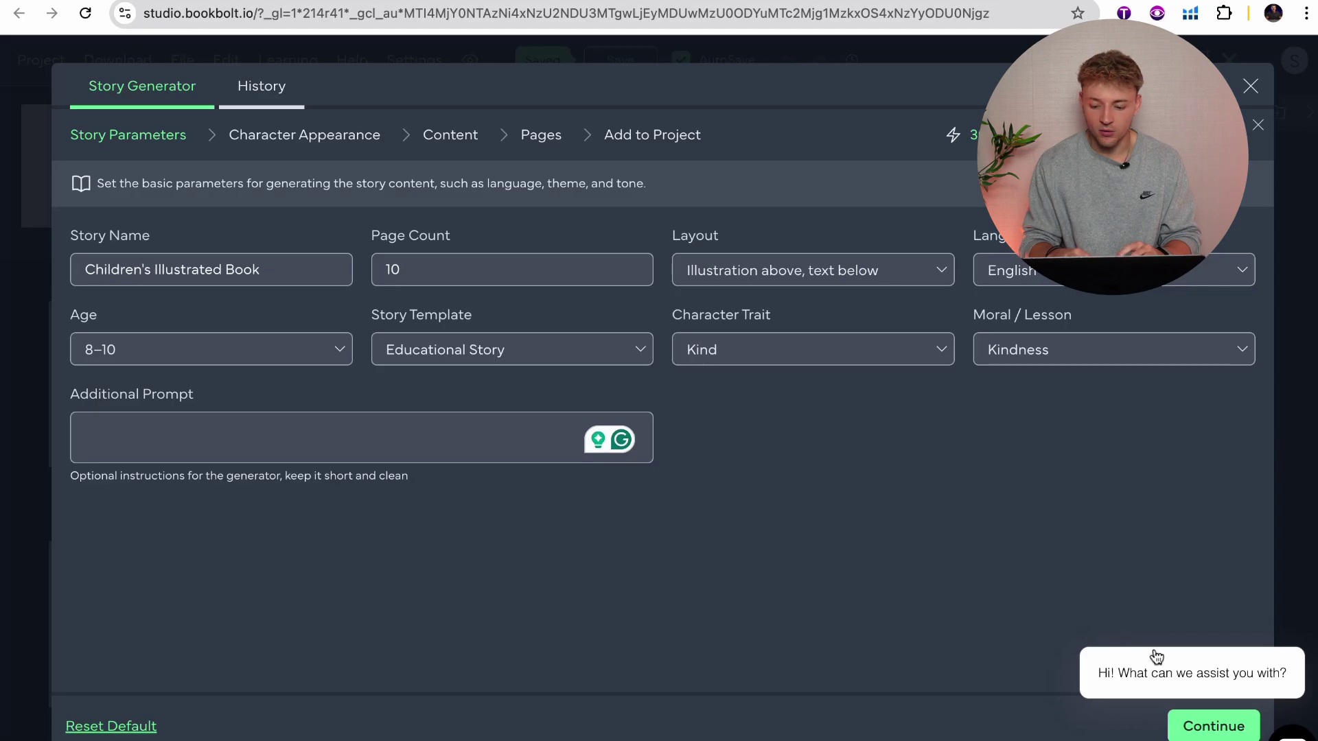
pyautogui.click(1188, 728)
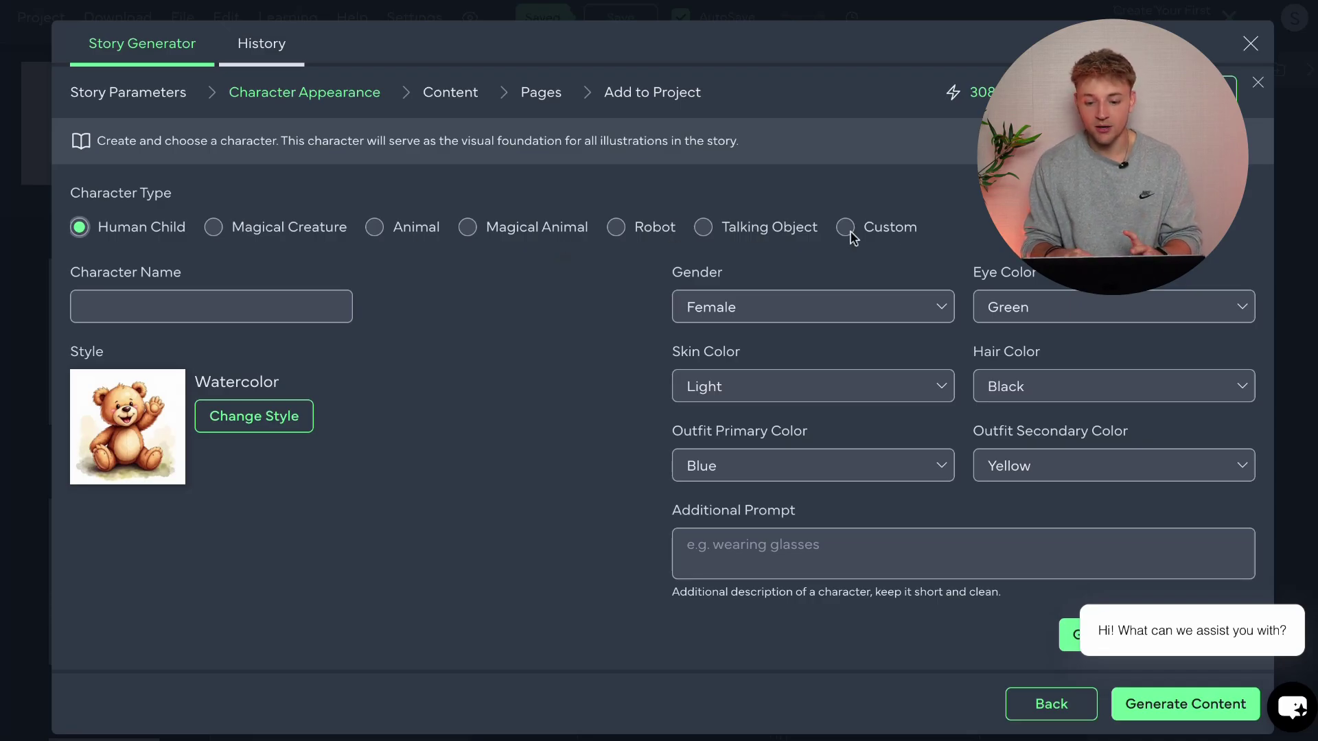
# Step: Name the human child character "Ben"
pyautogui.click(162, 308)
pyautogui.write('Ben')
pyautogui.click(501, 368)
pyautogui.doubleClick(164, 304)
pyautogui.click(525, 330)
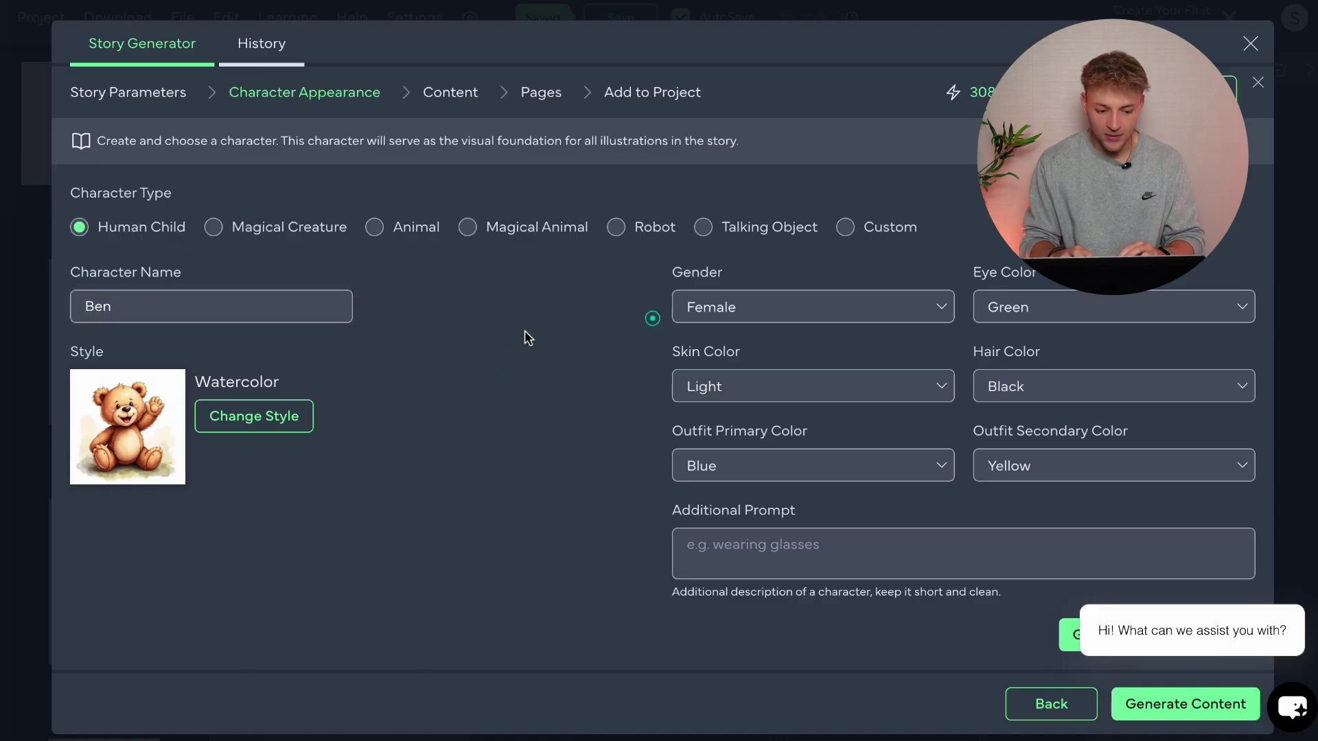
# Step: Look through the available illustration styles and keep Watercolor for the character
pyautogui.click(251, 420)
pyautogui.scroll(-2, 763, 323)
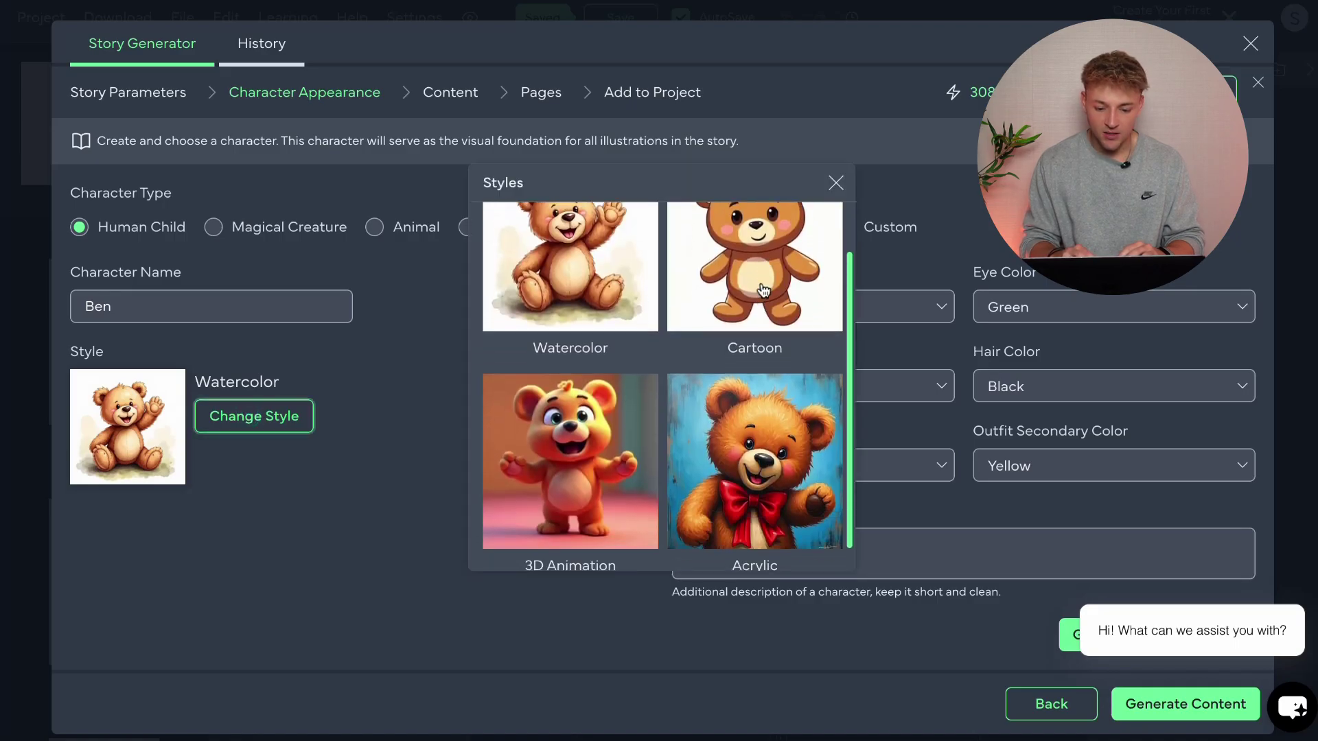
pyautogui.scroll(2, 542, 446)
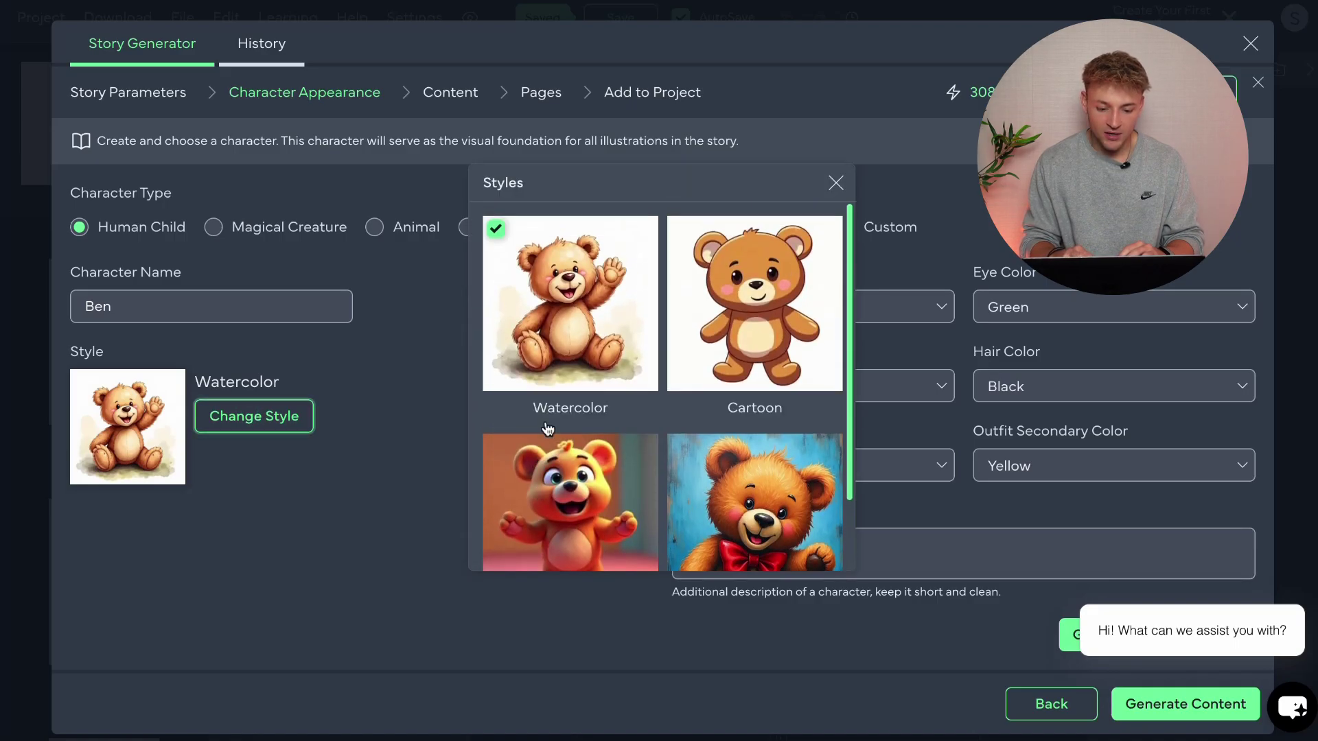
pyautogui.click(577, 306)
# Step: Set the character's gender to Male, eye color to Blue and skin color to Medium
pyautogui.click(763, 311)
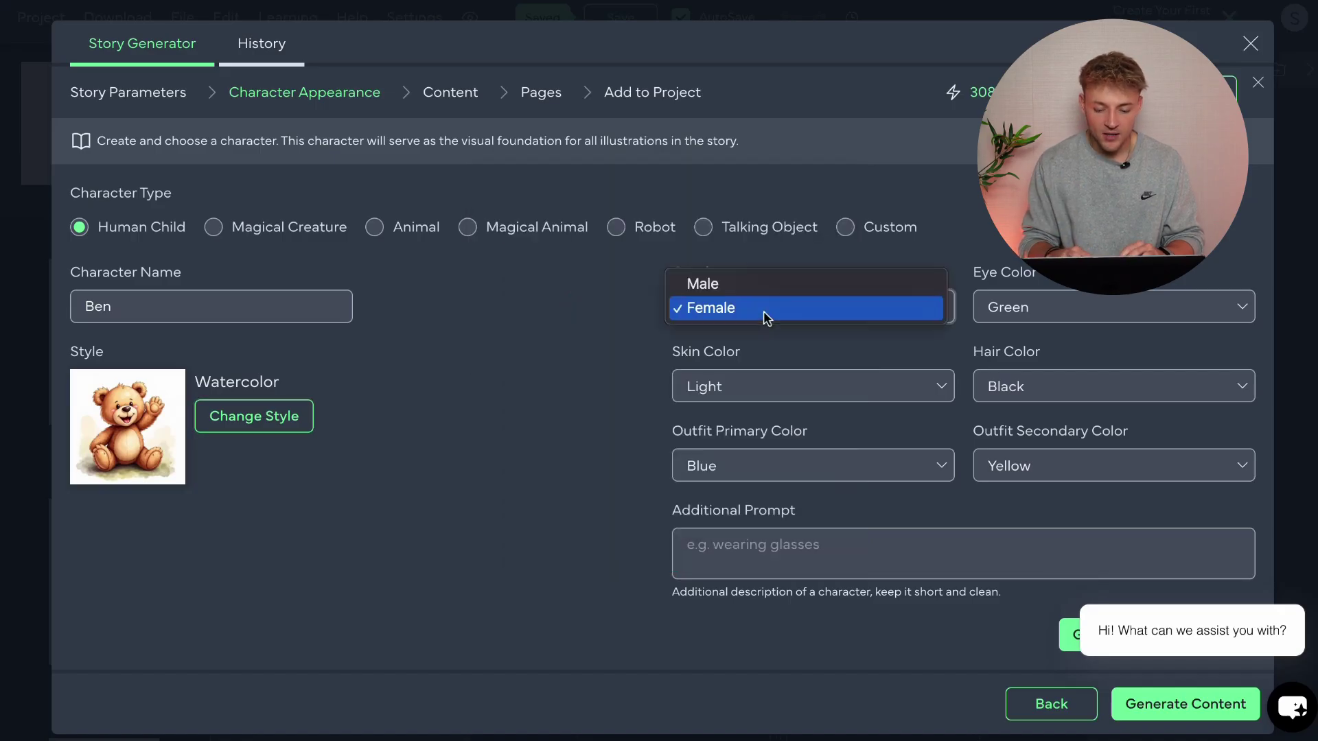
pyautogui.click(739, 287)
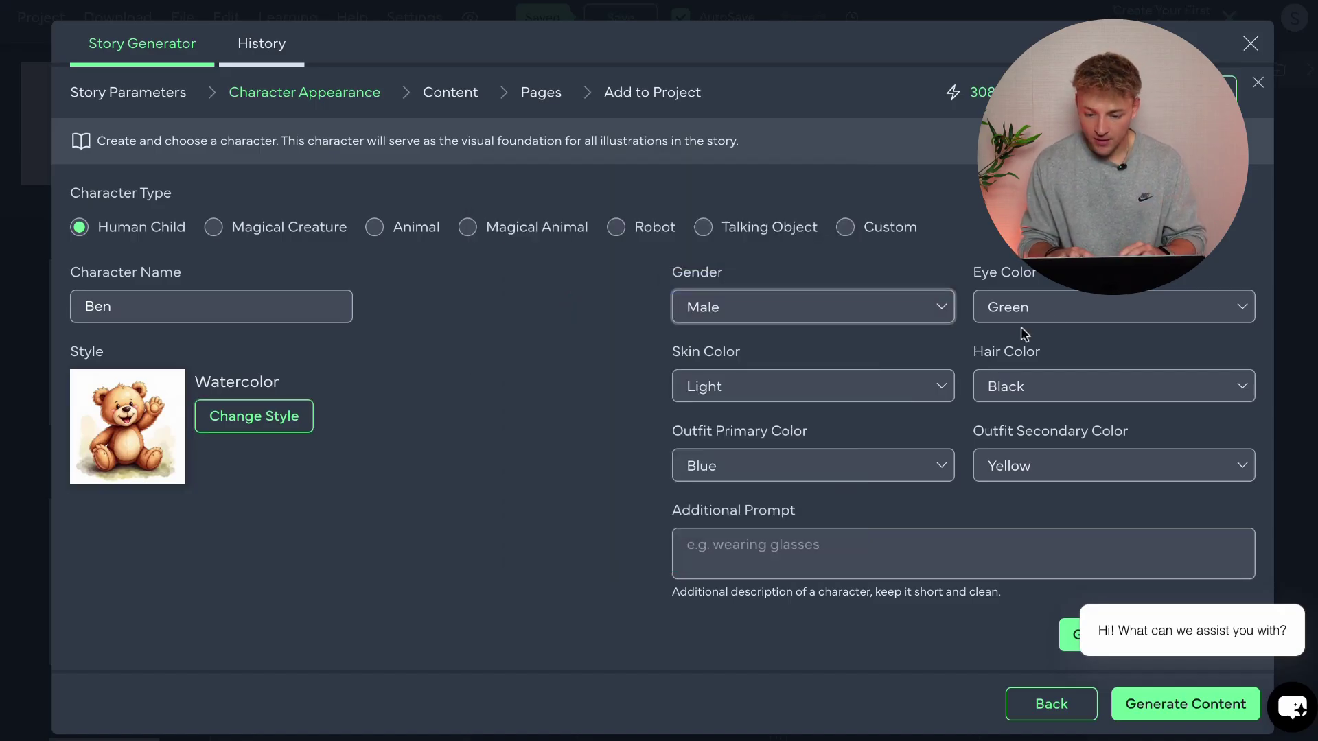
pyautogui.click(1050, 312)
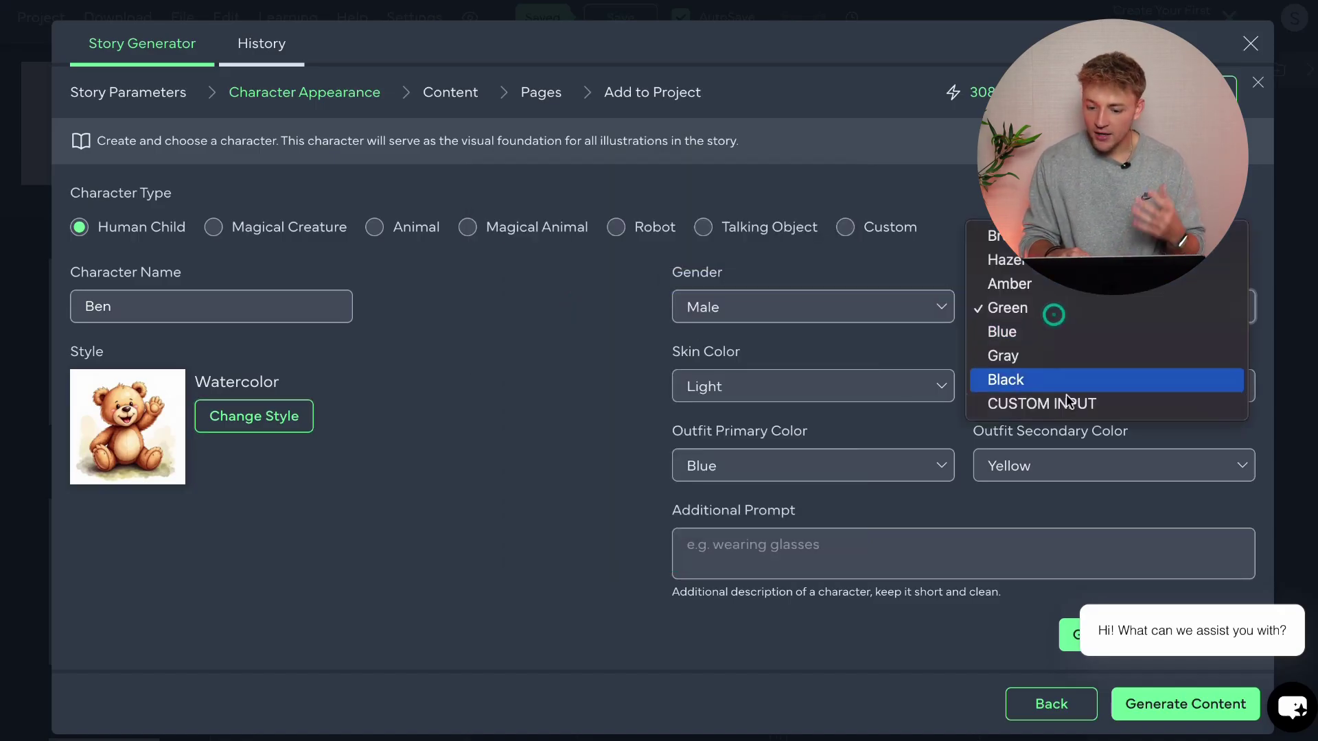
pyautogui.click(1031, 333)
pyautogui.click(857, 382)
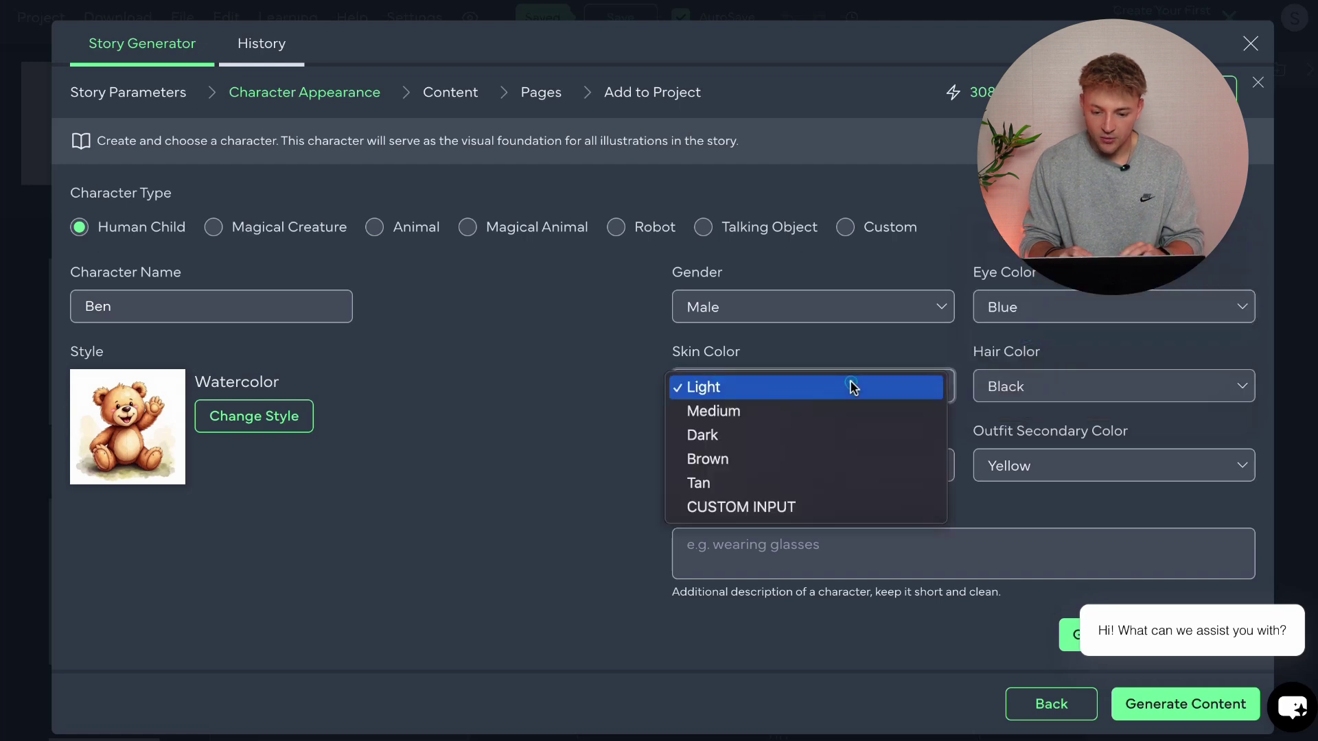
pyautogui.click(758, 412)
# Step: Set the hair color to Blonde, keep the outfit colors Blue and Yellow, and leave the additional prompt empty
pyautogui.click(1077, 386)
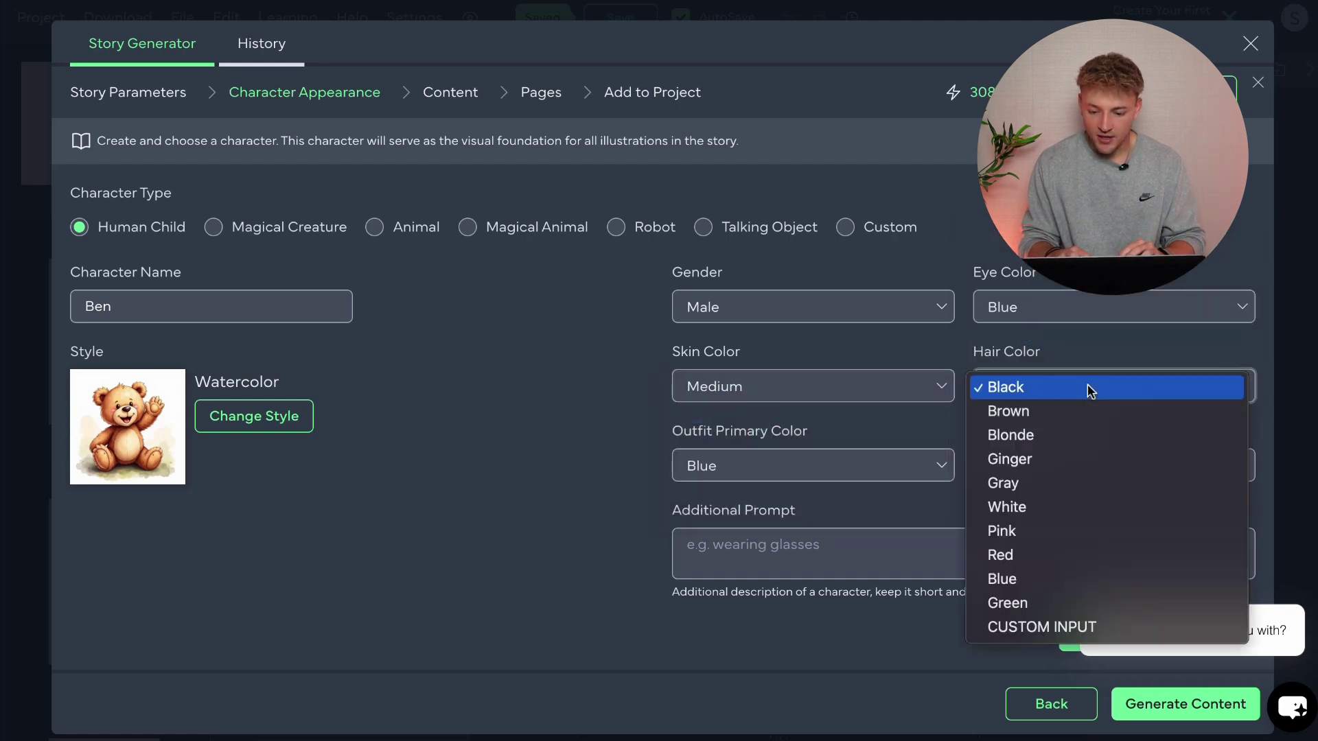
pyautogui.click(1063, 441)
pyautogui.click(838, 467)
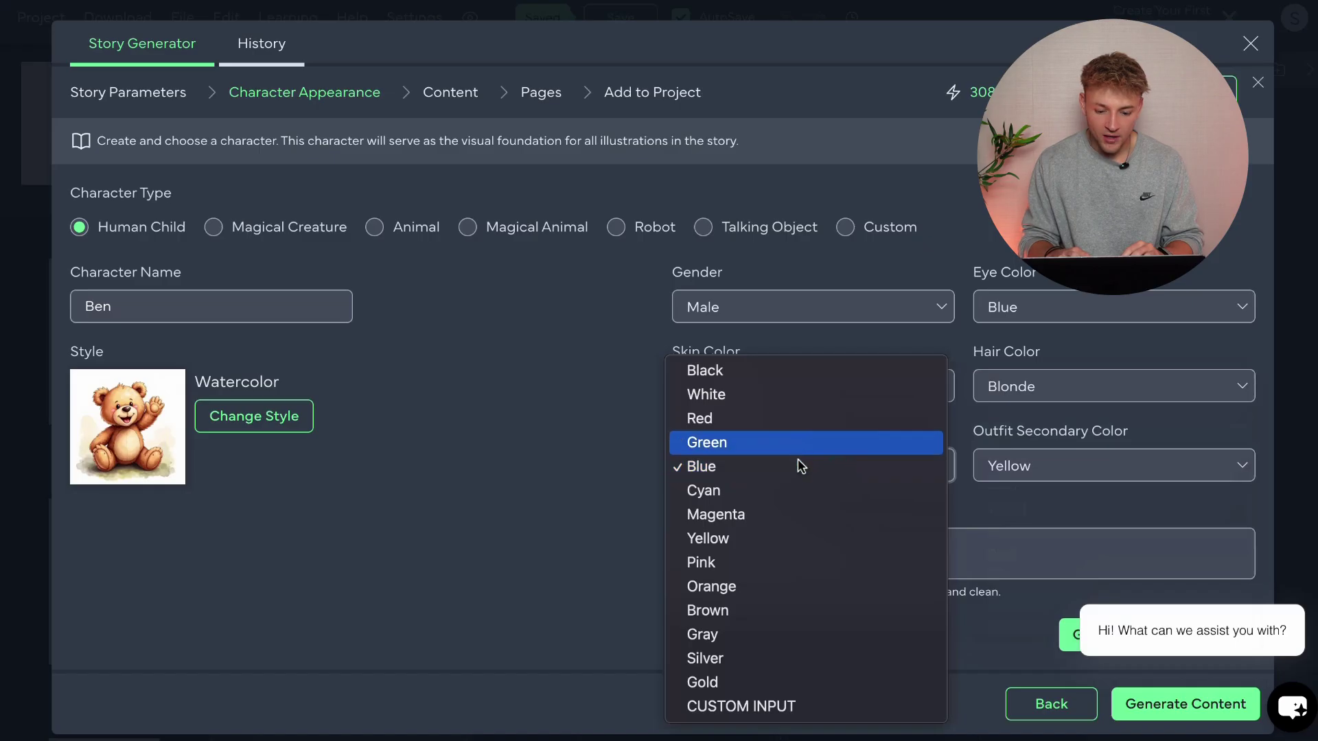
pyautogui.click(800, 468)
pyautogui.click(1073, 462)
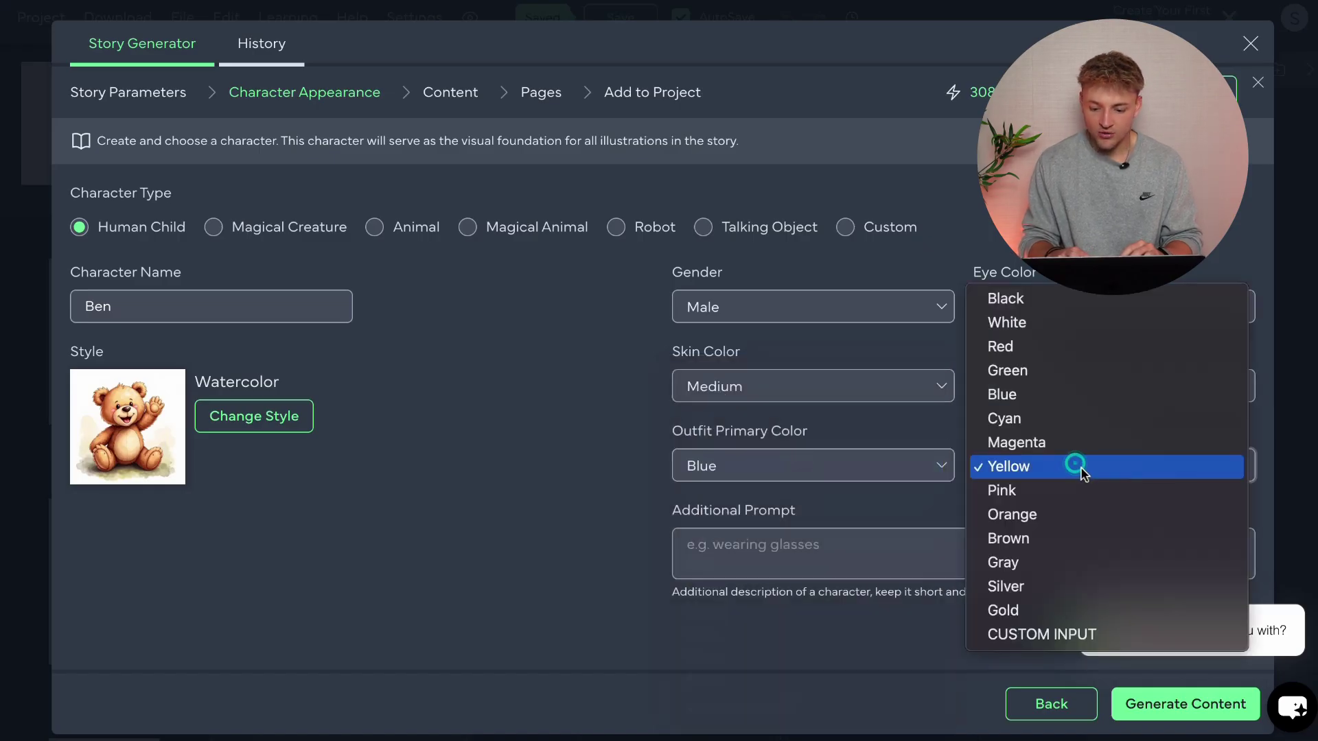
pyautogui.click(1080, 467)
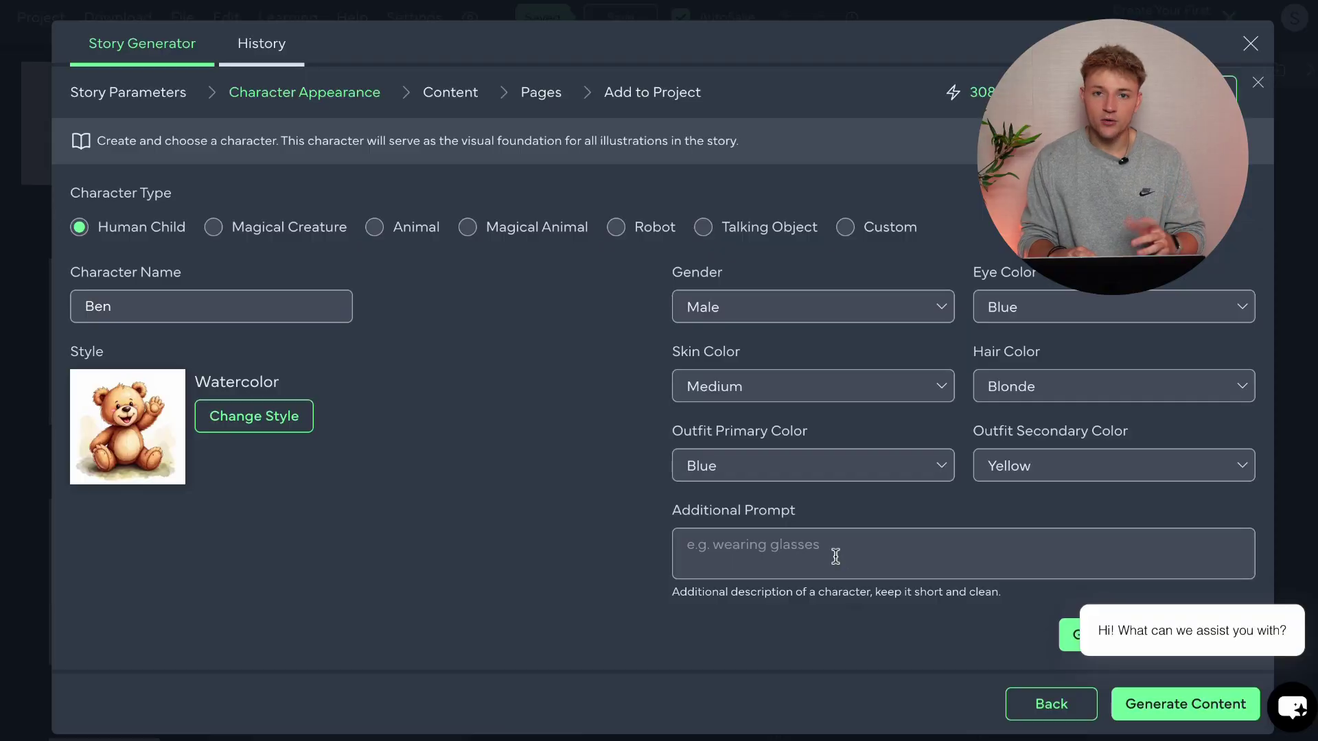
pyautogui.click(817, 553)
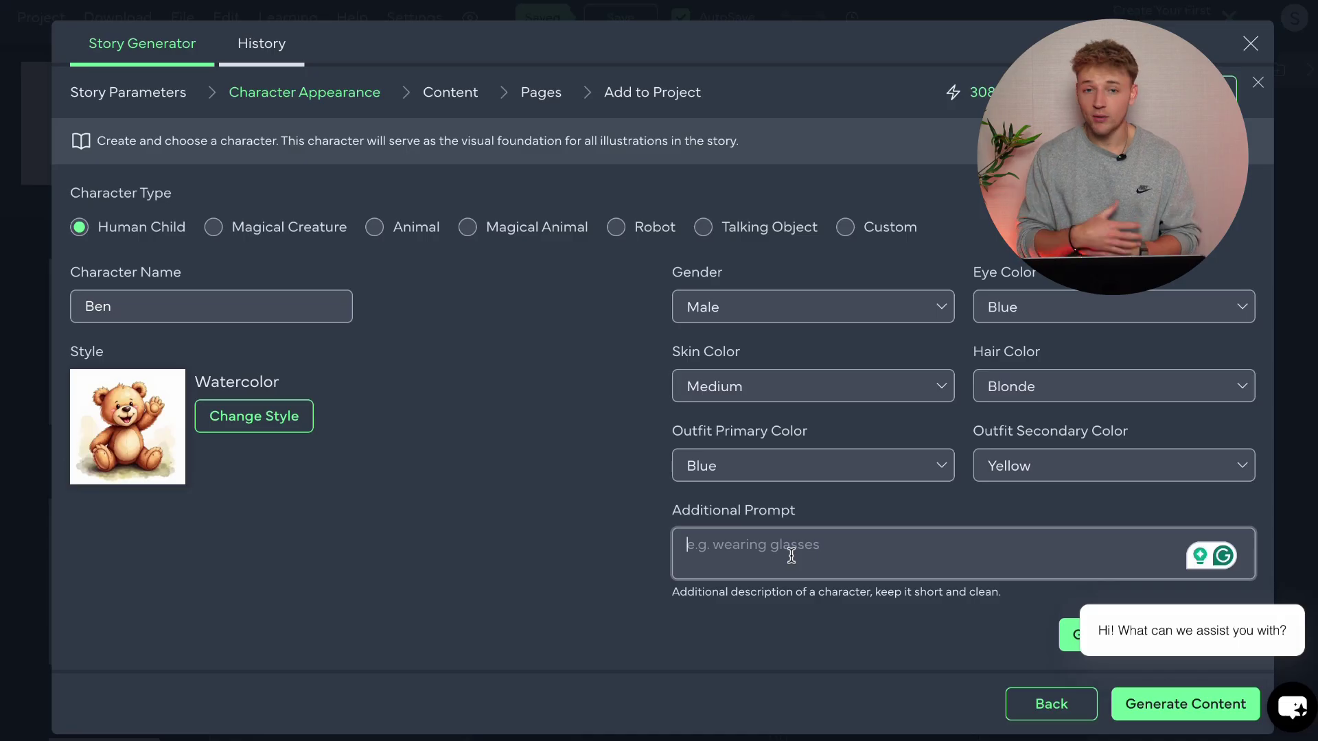
pyautogui.click(592, 534)
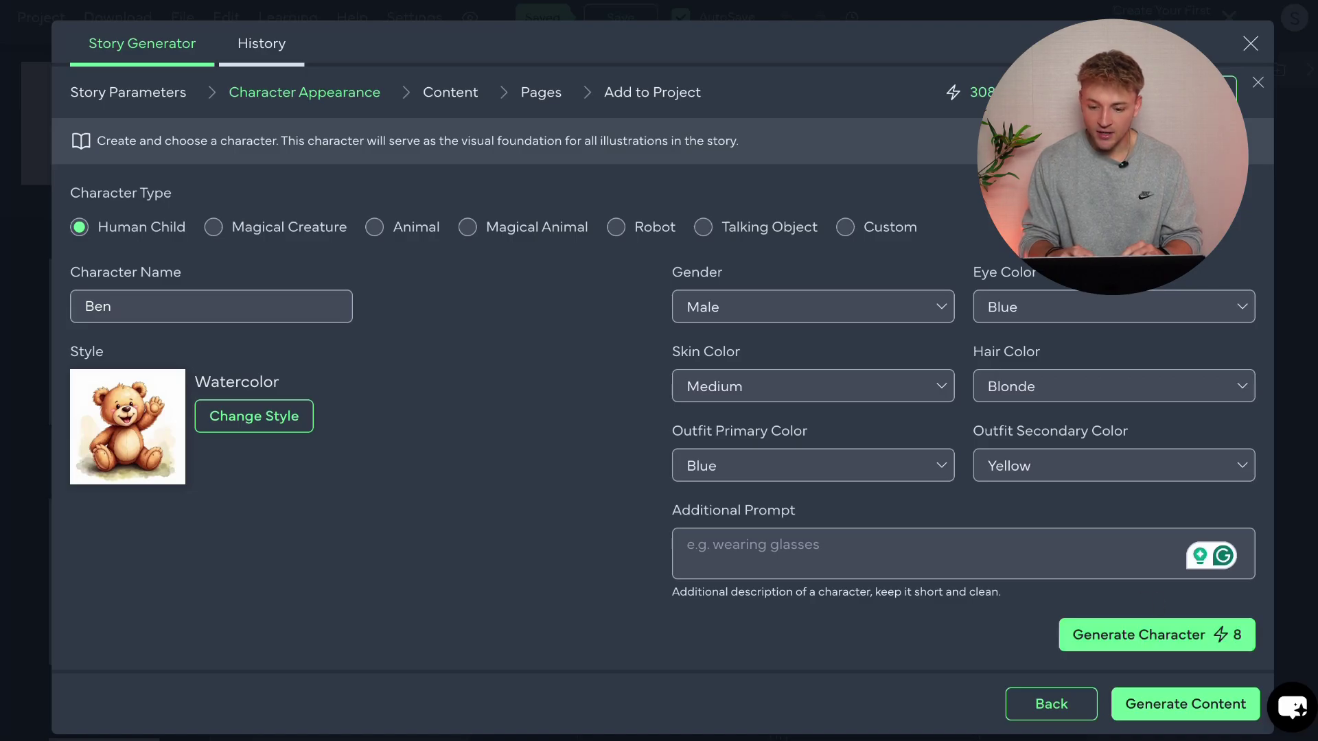
# Step: Check the paid credit balance and the prices of the credit packages, then return to the character appearance stage
pyautogui.moveTo(1108, 93); pyautogui.dragTo(1065, 94)
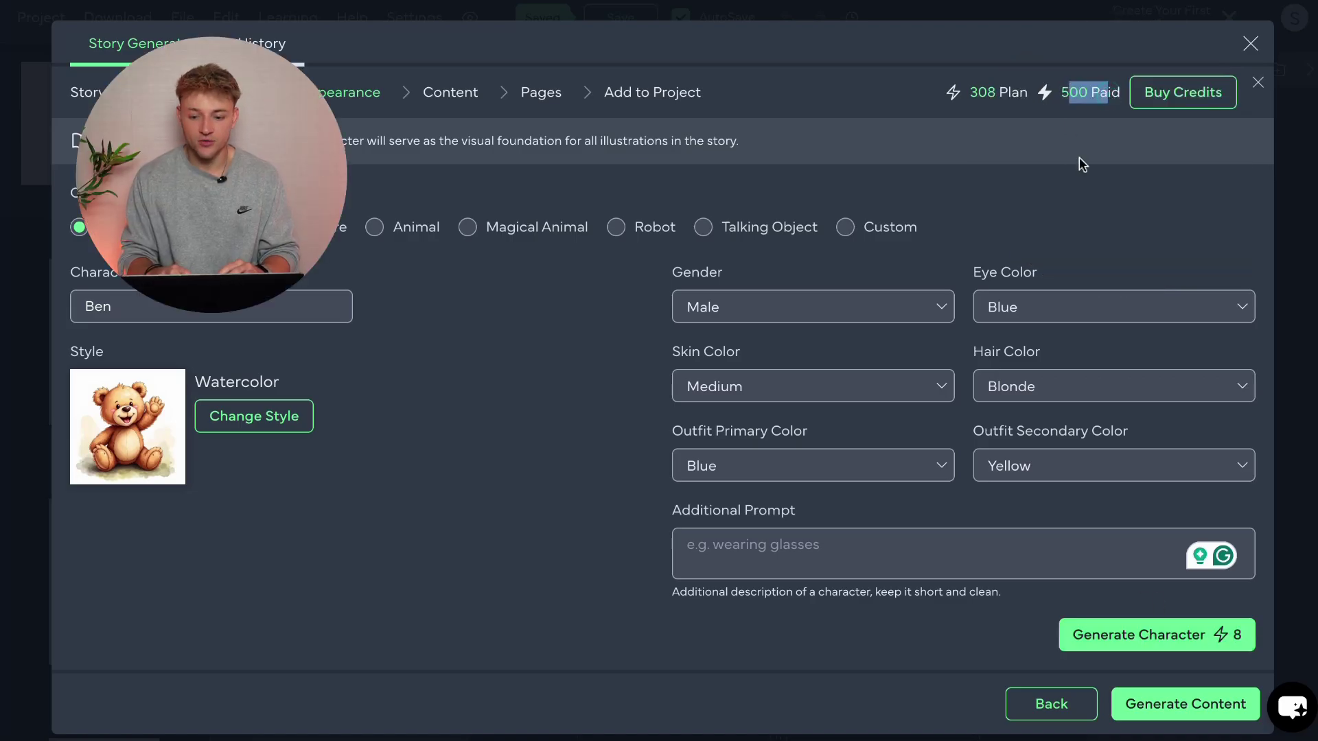
pyautogui.click(1158, 95)
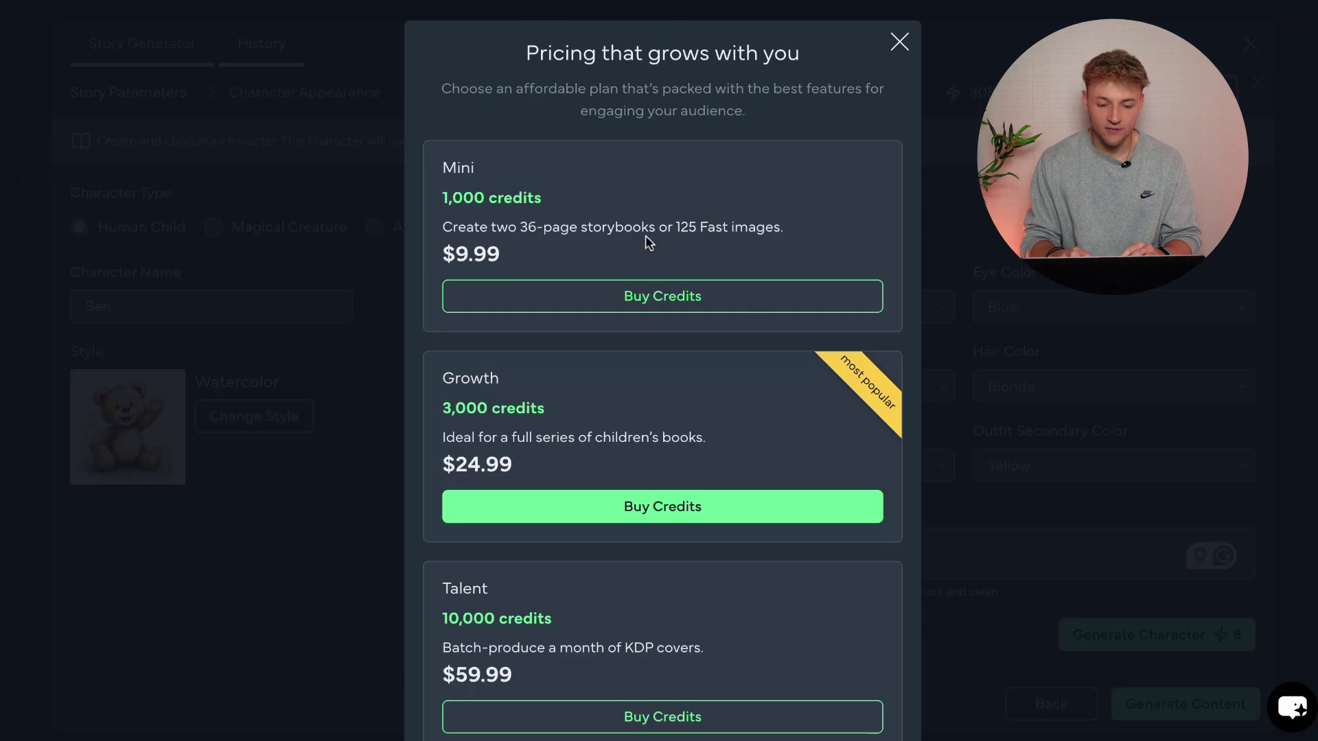
pyautogui.moveTo(442, 199); pyautogui.dragTo(542, 198)
pyautogui.moveTo(451, 255); pyautogui.dragTo(501, 255)
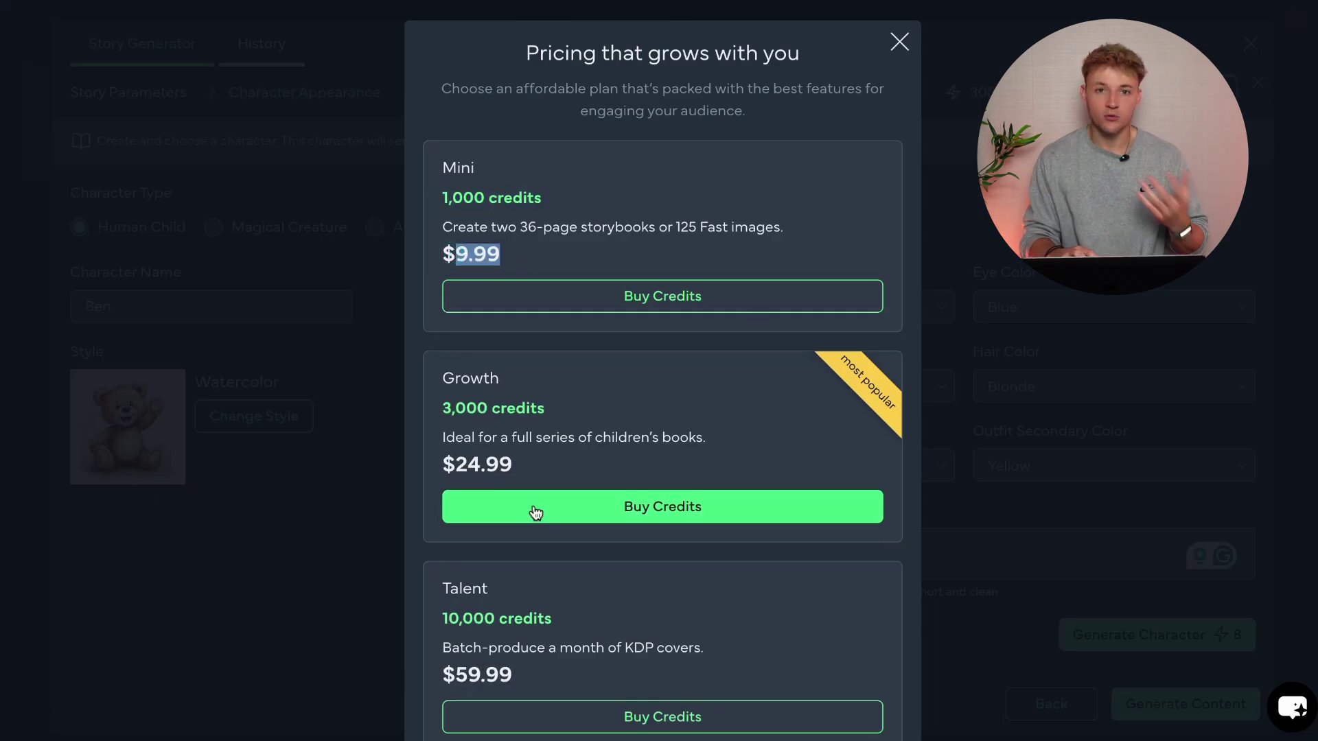
pyautogui.click(898, 43)
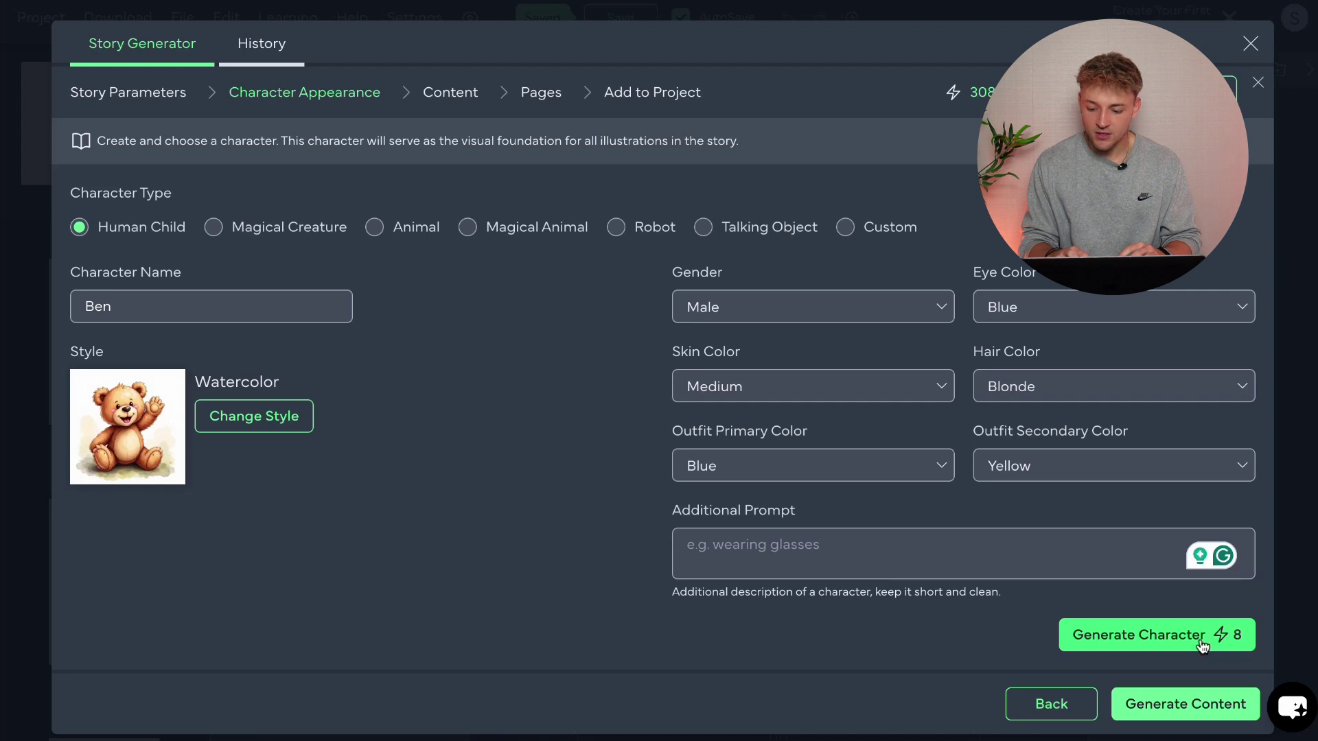
# Step: Generate the character image and review it against the chosen appearance settings
pyautogui.click(1171, 637)
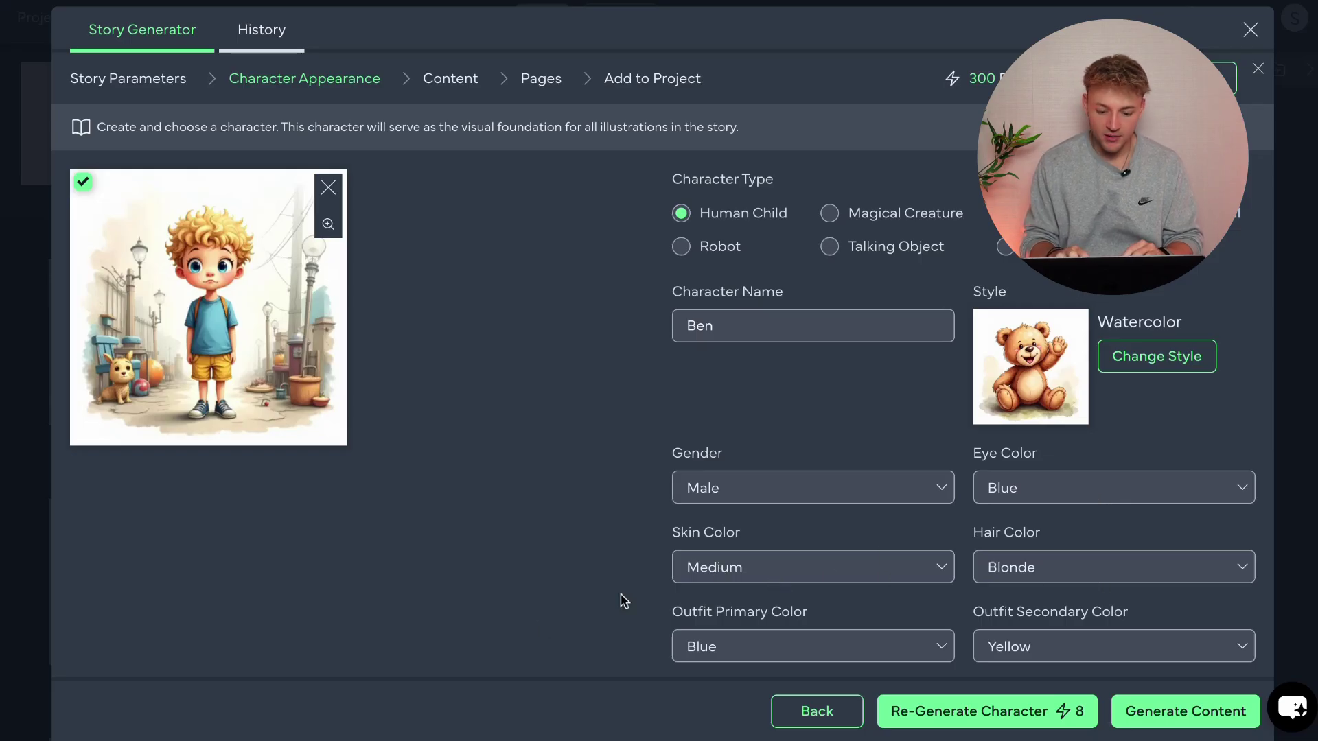
pyautogui.scroll(-1, 541, 620)
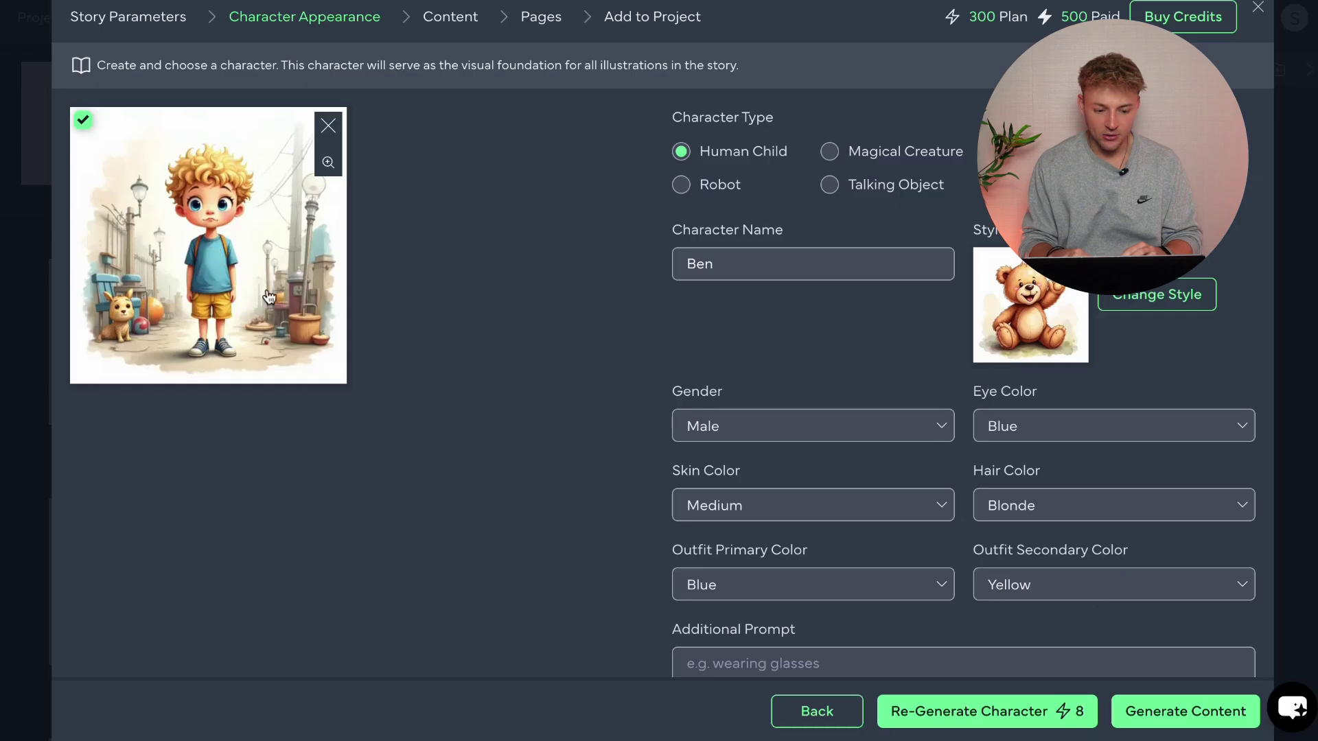
pyautogui.scroll(-2, 514, 395)
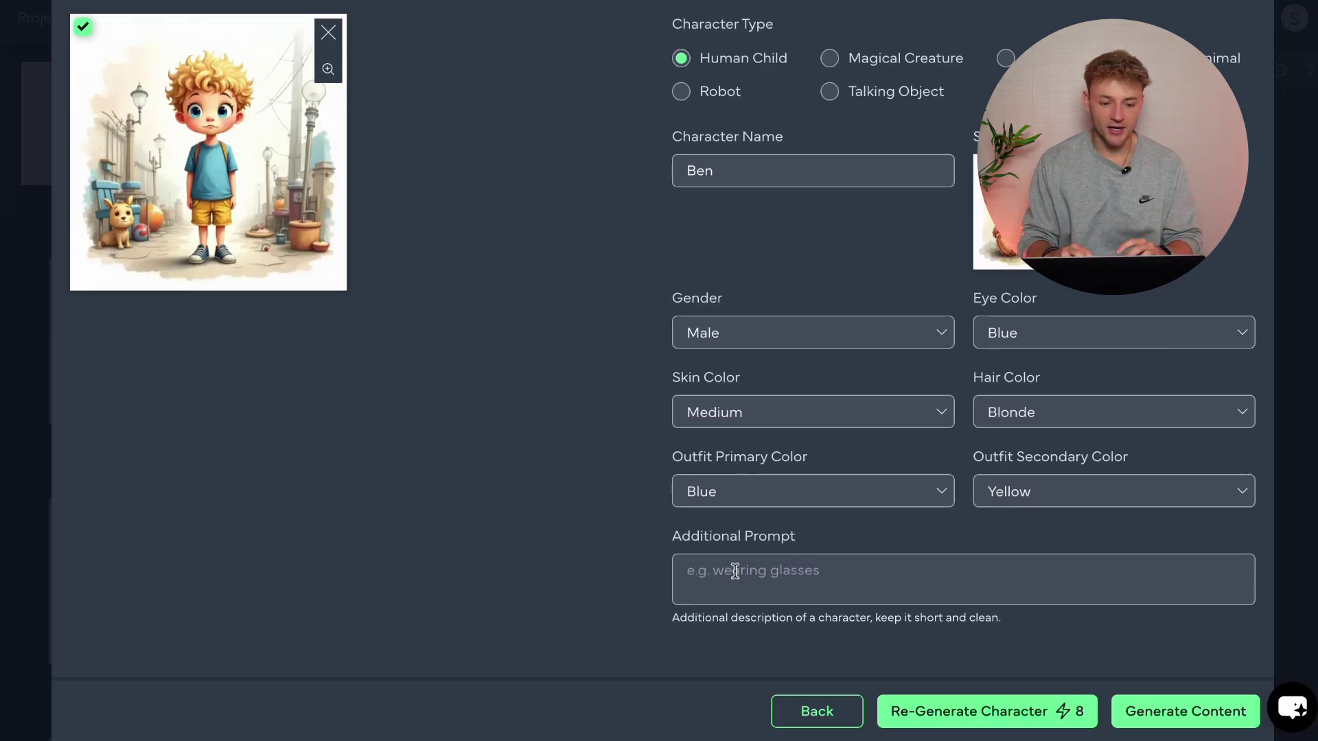
pyautogui.scroll(3, 817, 573)
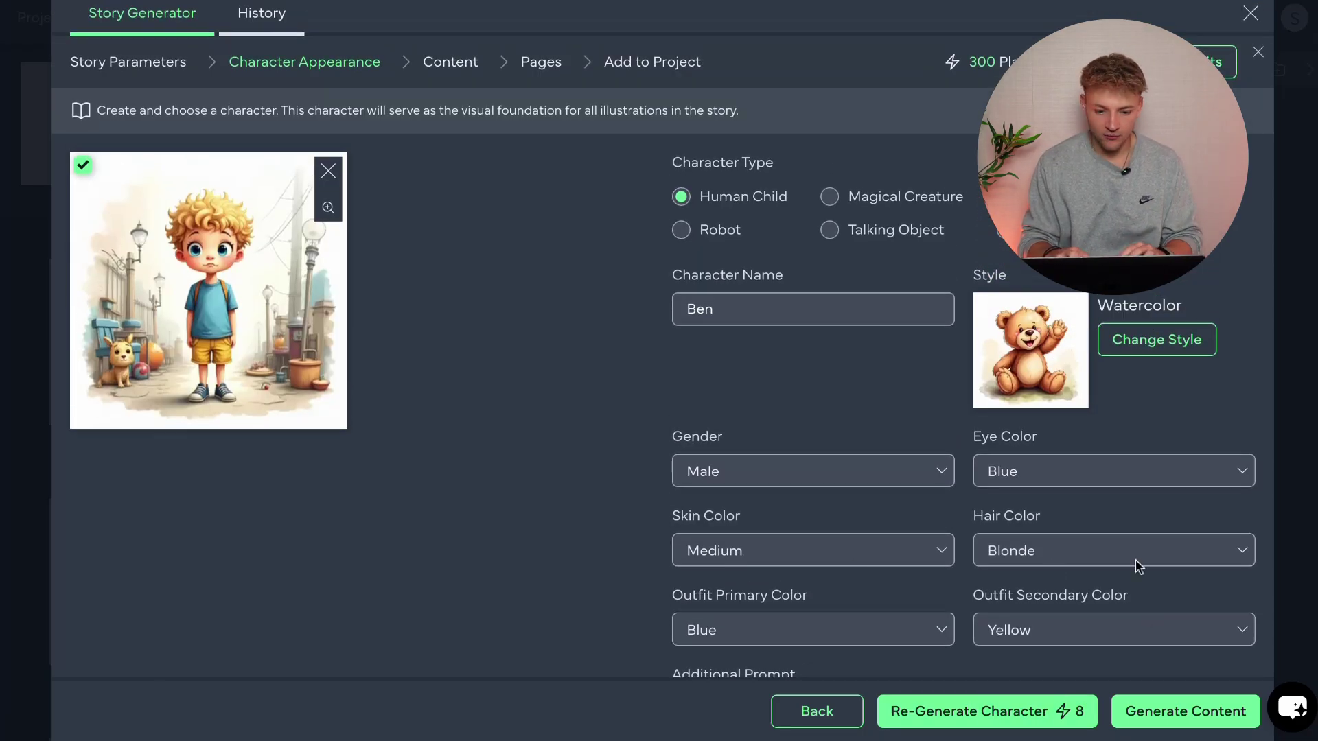
pyautogui.scroll(-1, 1139, 576)
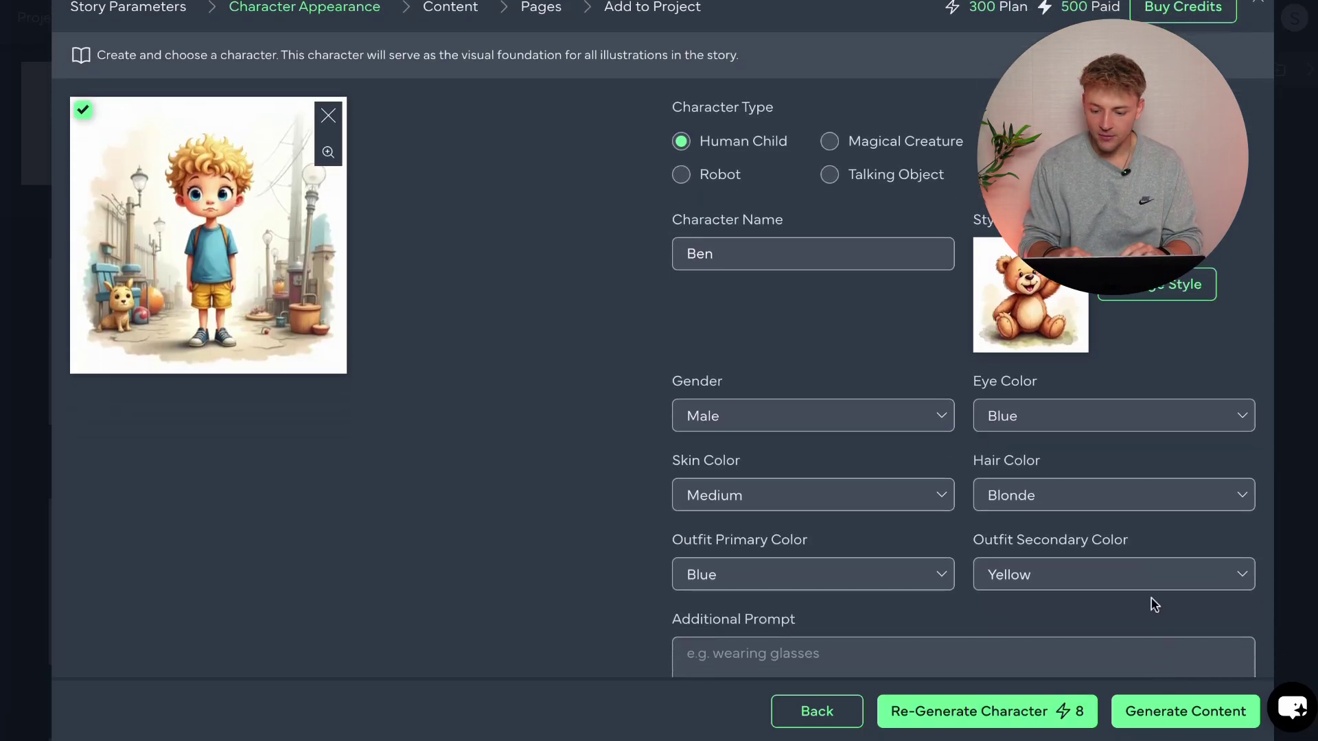
# Step: Generate the story content from the character and read through the text of the first pages
pyautogui.click(1172, 714)
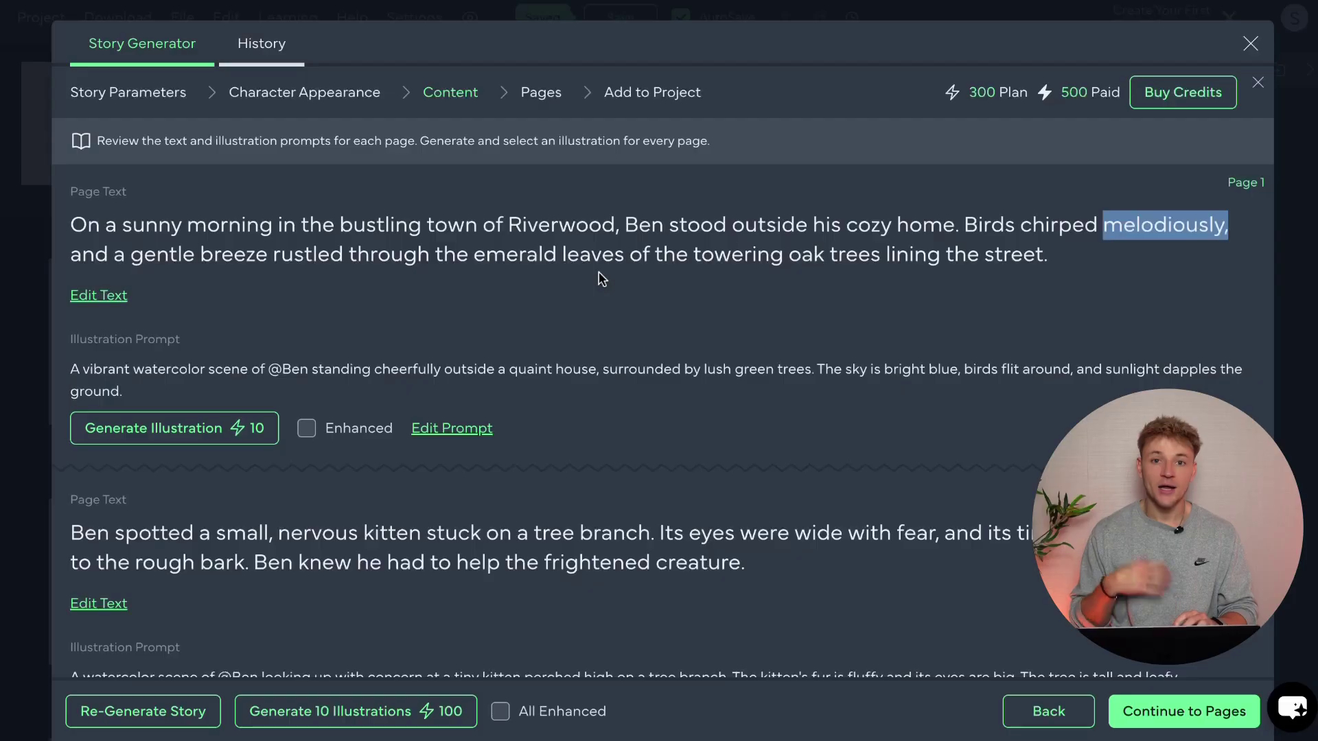
pyautogui.scroll(-8, 713, 354)
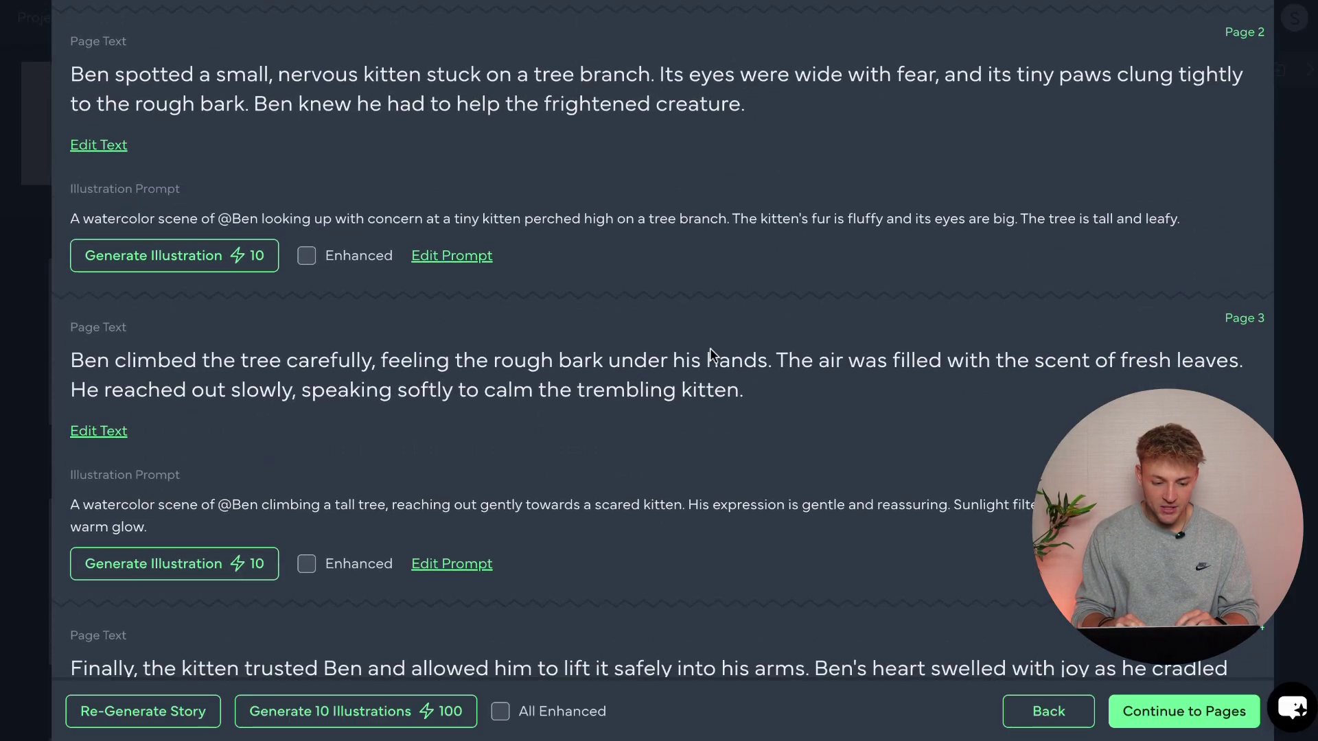
pyautogui.moveTo(381, 299); pyautogui.dragTo(597, 390)
pyautogui.scroll(7, 597, 388)
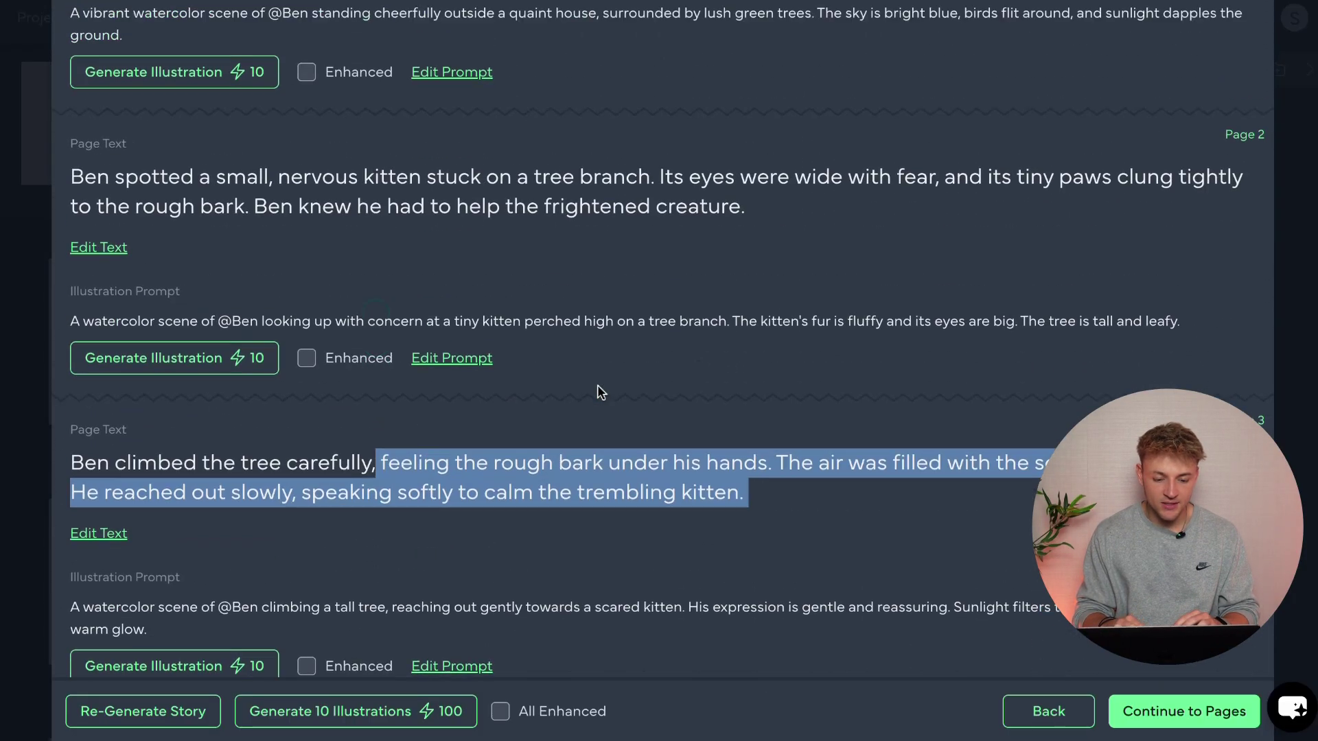
pyautogui.scroll(1, 598, 387)
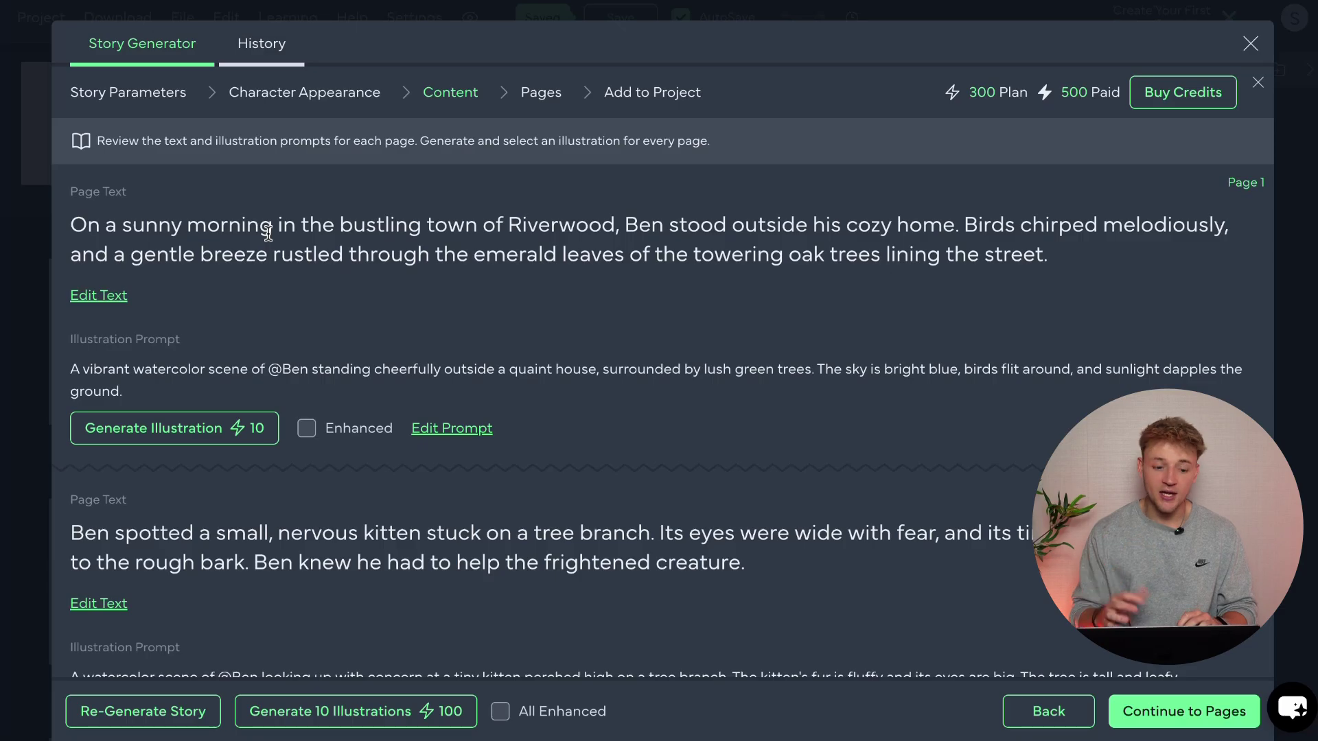
pyautogui.moveTo(131, 222); pyautogui.dragTo(1226, 231)
pyautogui.click(1139, 227)
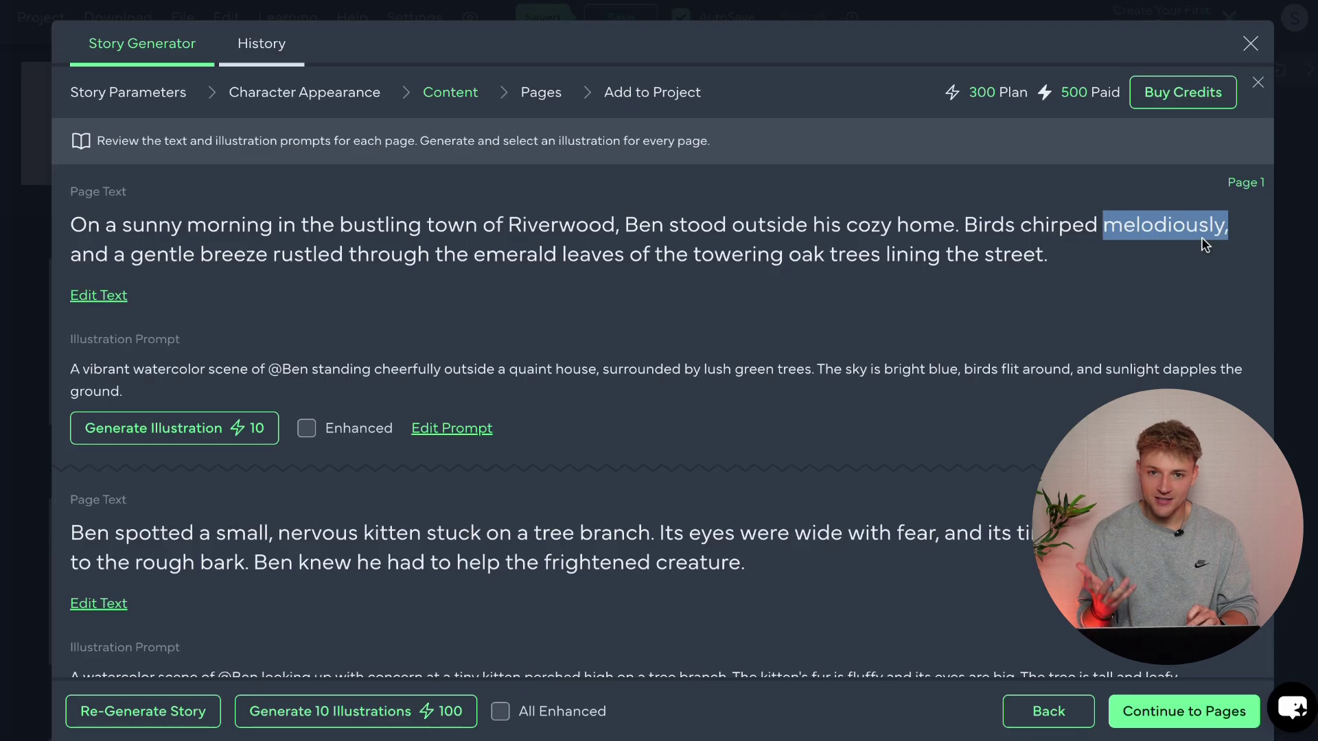
# Step: Open the page 1 text for editing and remove the word "melodiously" after "chirped"
pyautogui.click(948, 239)
pyautogui.hotkey('shift', 'Left')
pyautogui.hotkey('shift', 'Left')
pyautogui.hotkey('shift', 'Left')
pyautogui.hotkey('shift', 'Left')
pyautogui.hotkey('shift', 'Left')
pyautogui.hotkey('shift', 'Left')
pyautogui.hotkey('shift', 'Left')
pyautogui.hotkey('shift', 'Left')
pyautogui.hotkey('shift', 'Left')
pyautogui.hotkey('shift', 'Left')
pyautogui.hotkey('shift', 'Left')
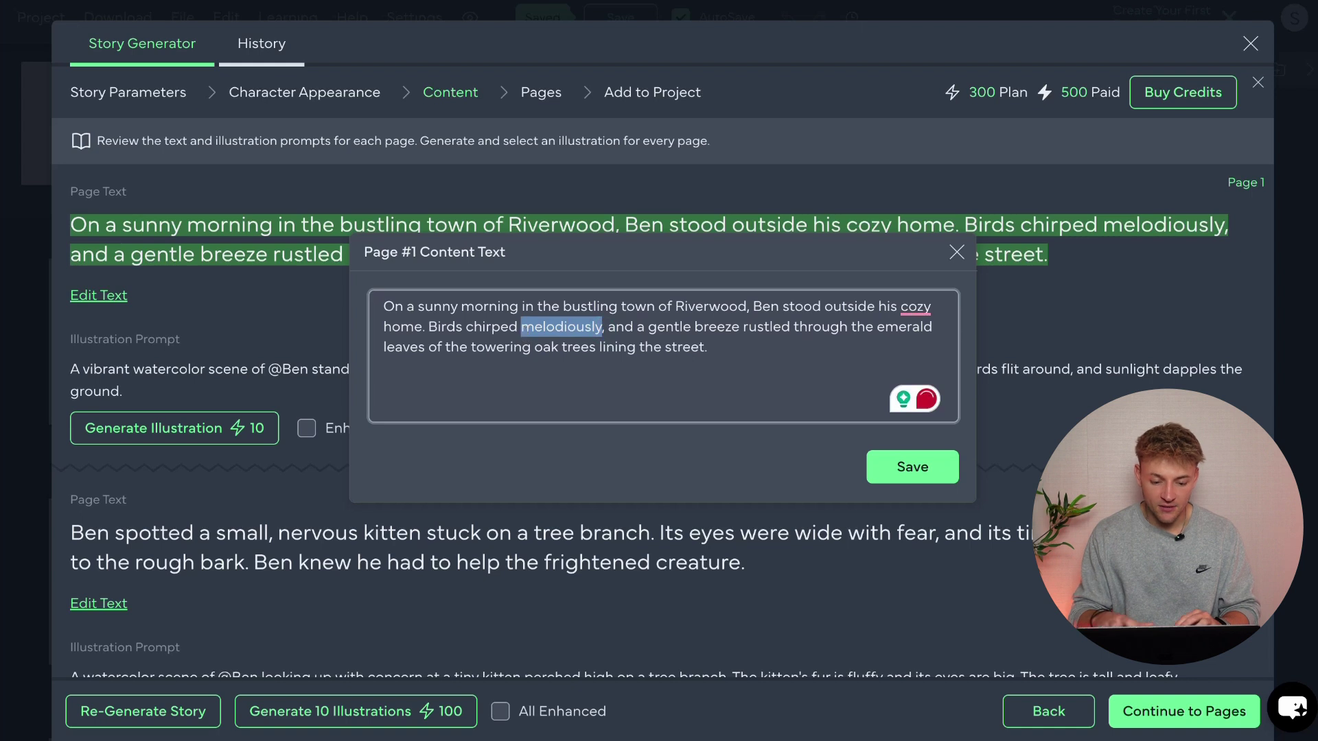
pyautogui.press('BackSpace')
pyautogui.press('BackSpace')
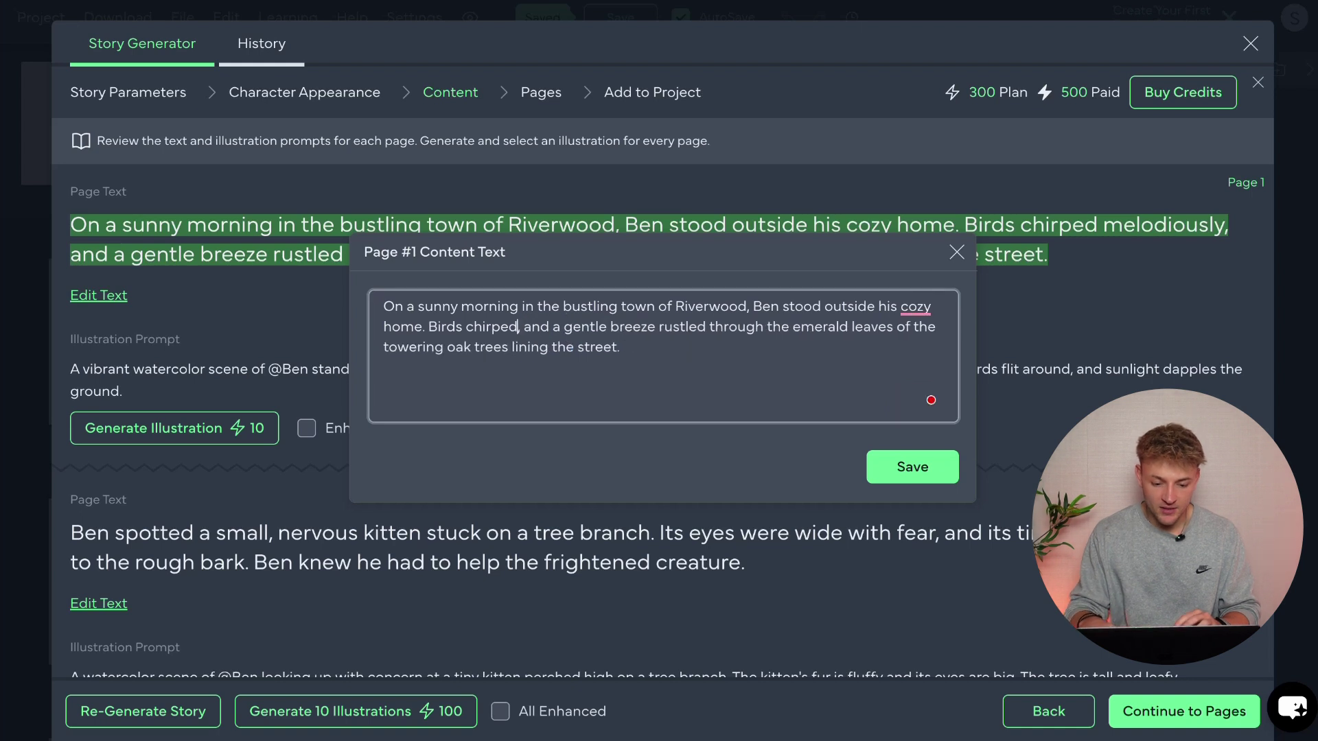
# Step: Change "Birds" to "The birds" in the page 1 text and save the edited text
pyautogui.click(437, 328)
pyautogui.press('BackSpace')
pyautogui.write('The b')
pyautogui.moveTo(585, 330); pyautogui.dragTo(742, 348)
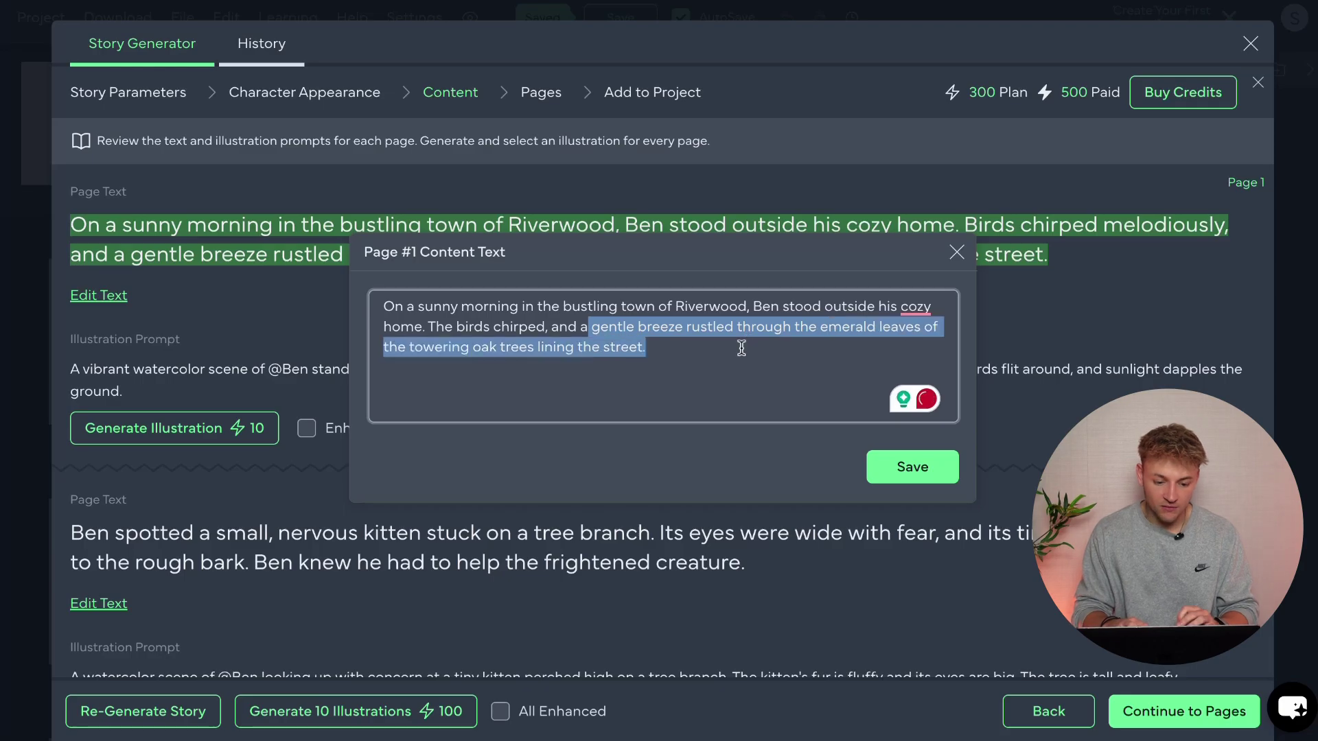
pyautogui.click(892, 466)
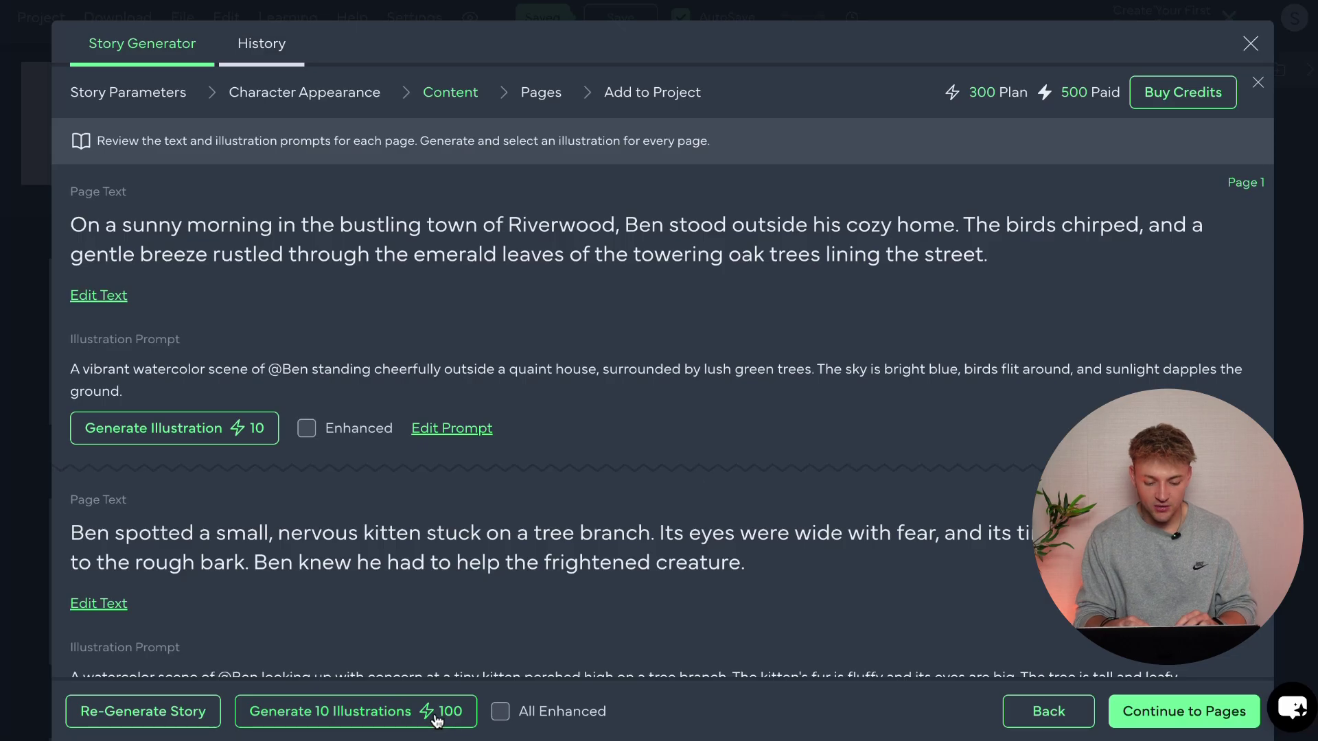
# Step: Generate all 10 story illustrations at once and compare the page 2 illustration with its text
pyautogui.click(404, 710)
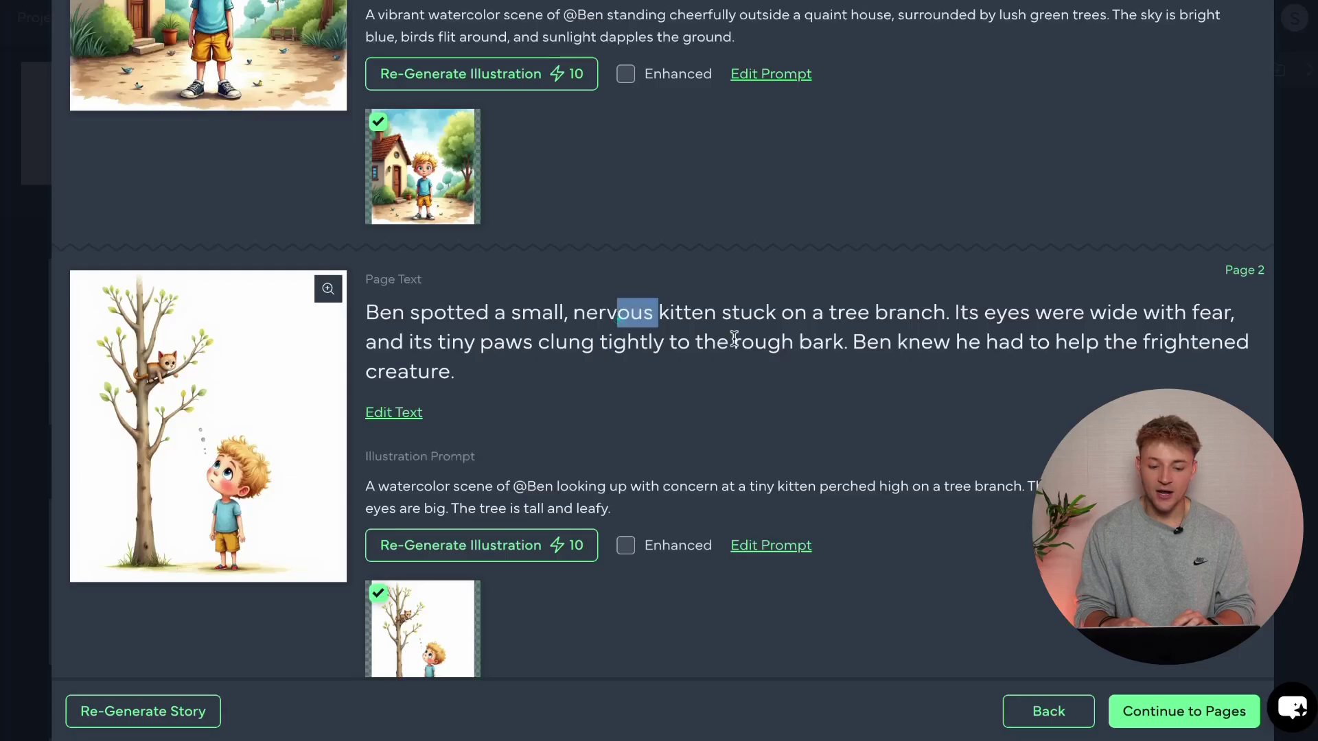
pyautogui.moveTo(733, 338); pyautogui.dragTo(745, 342)
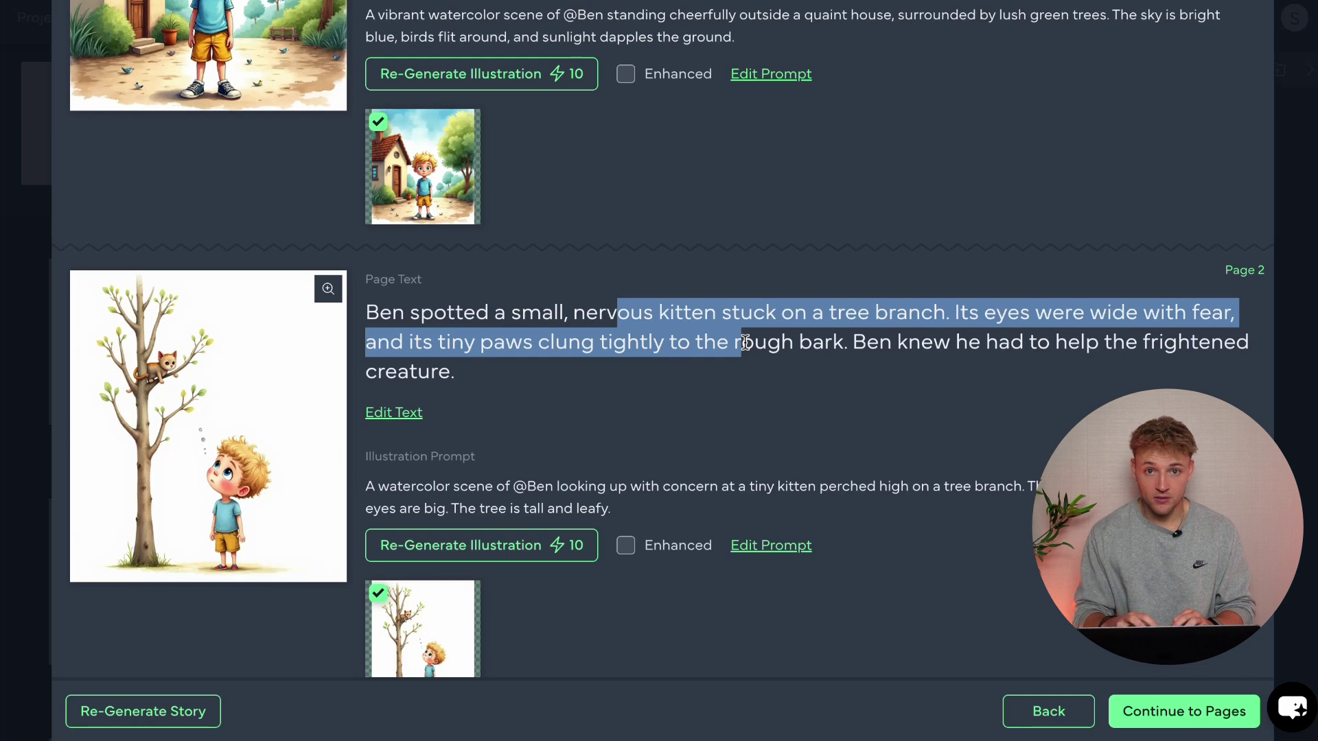
pyautogui.click(938, 377)
pyautogui.scroll(-1, 938, 377)
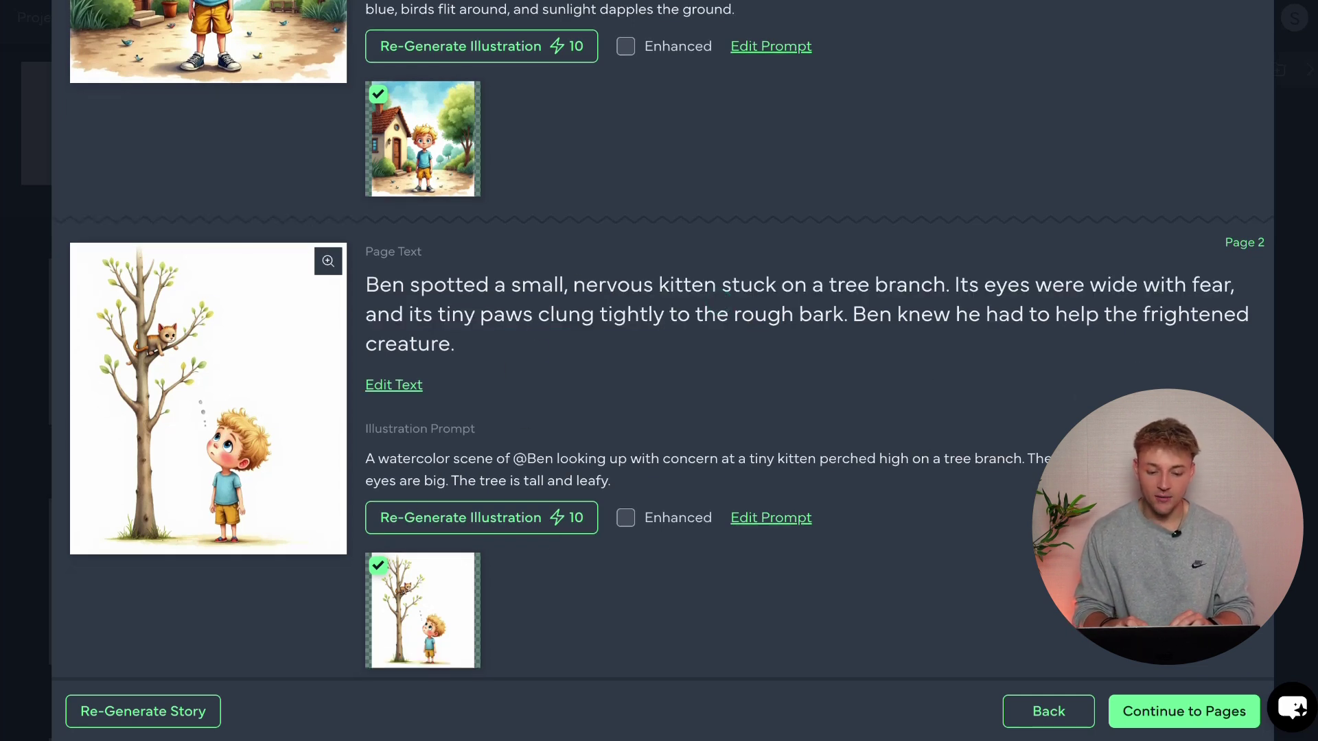
# Step: Continue to the page selection and select interior pages 1 to 10 for the story content
pyautogui.click(1187, 714)
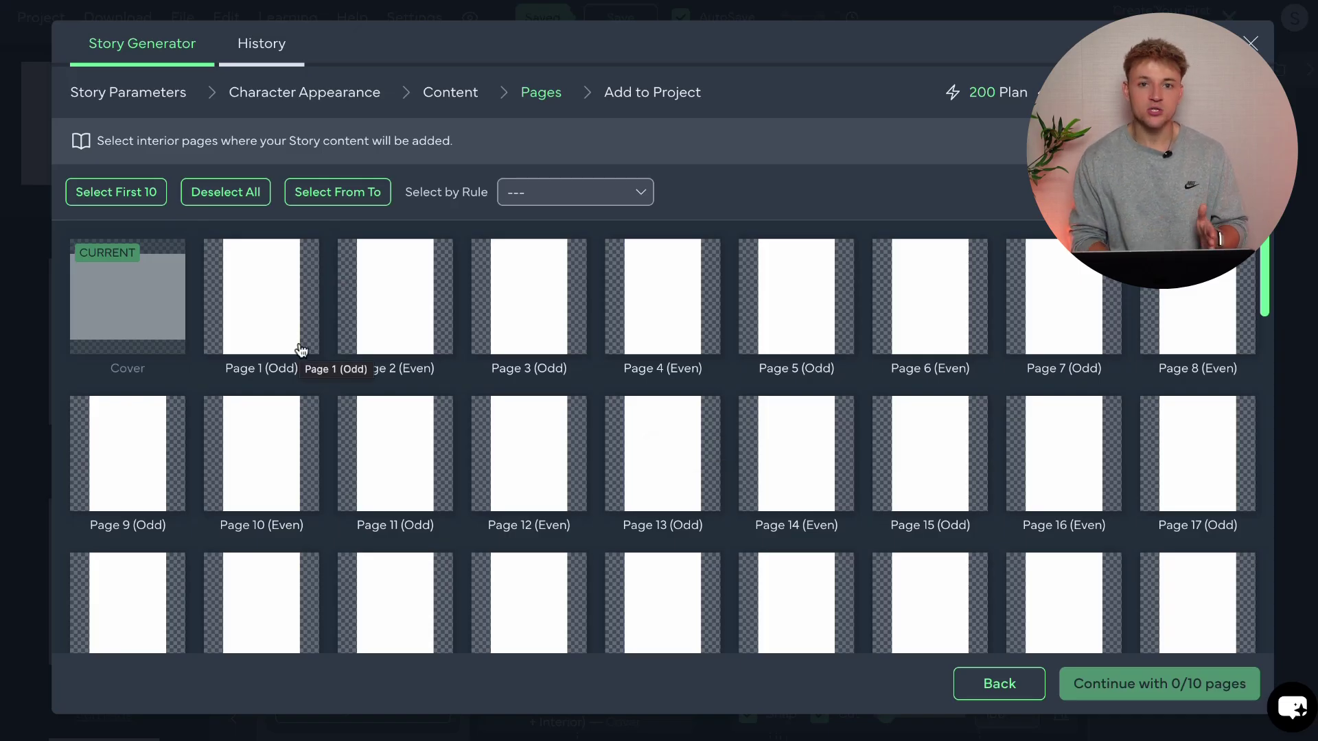
pyautogui.click(276, 332)
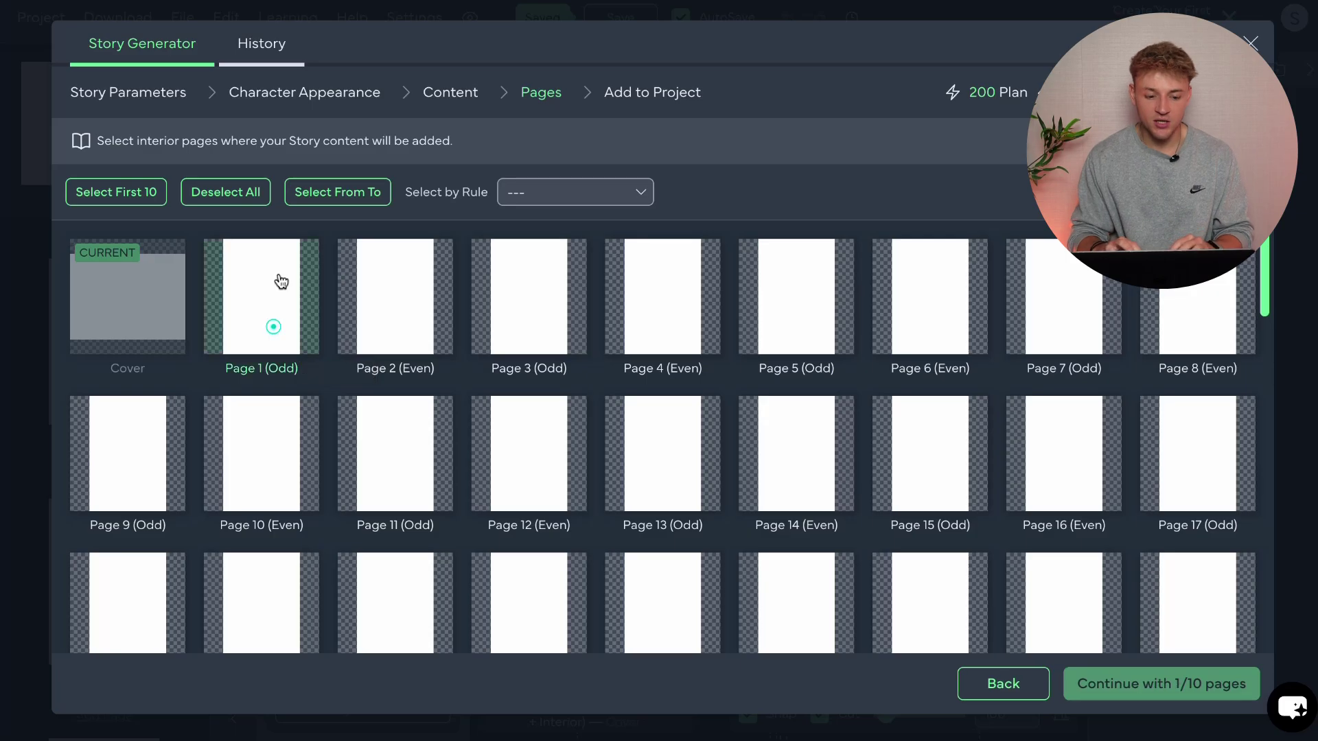
pyautogui.click(328, 193)
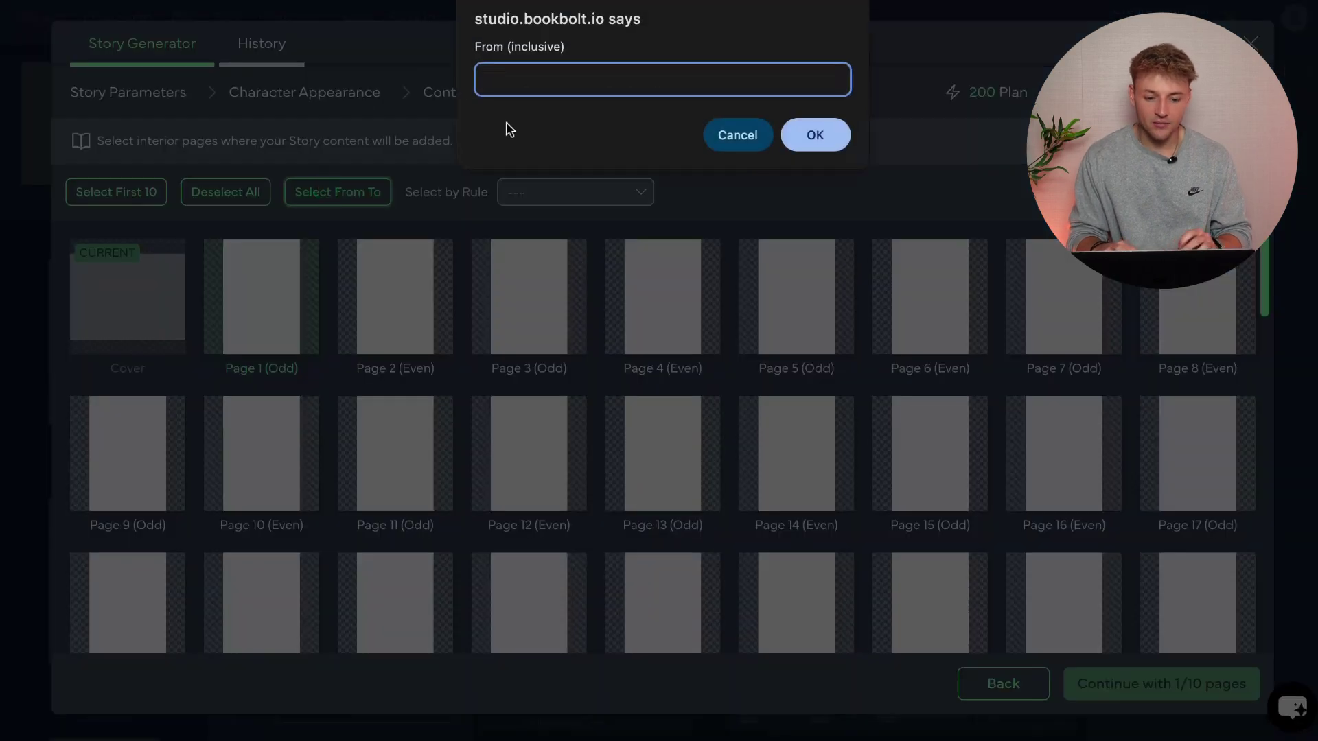
pyautogui.click(802, 135)
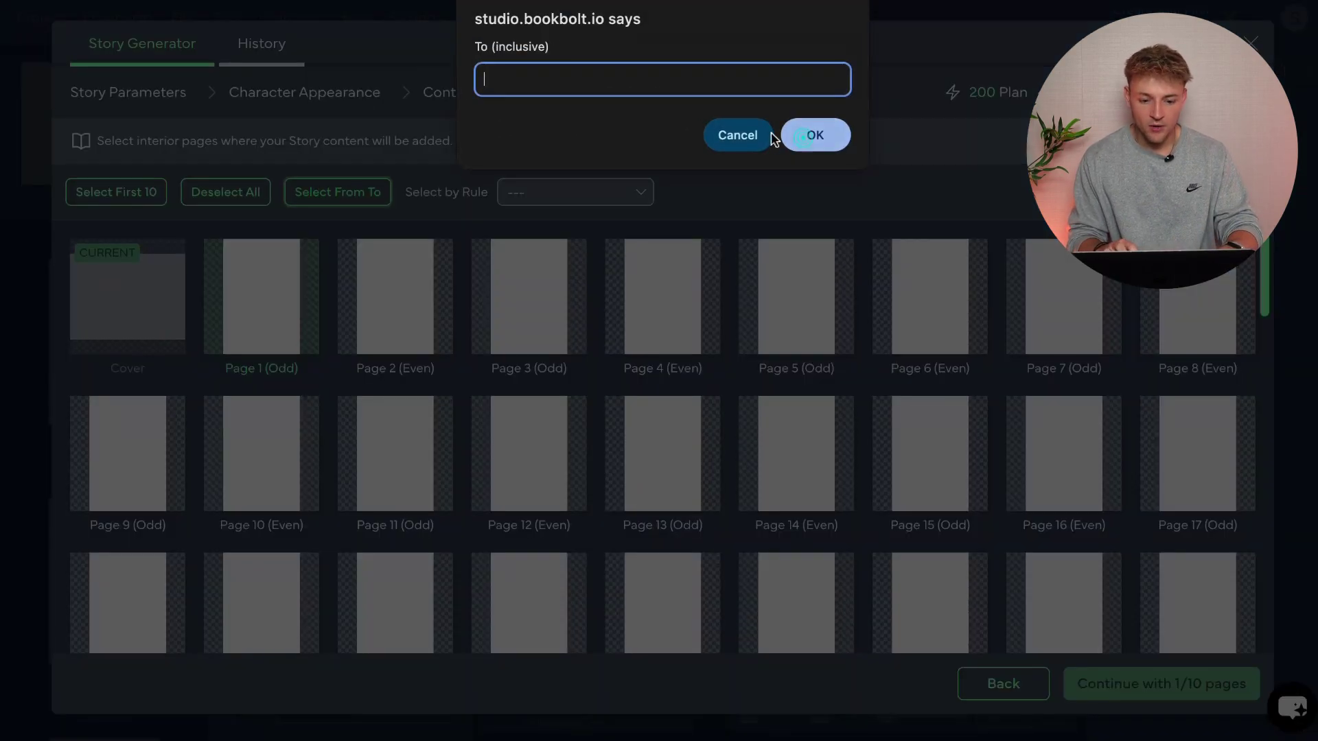
pyautogui.click(800, 134)
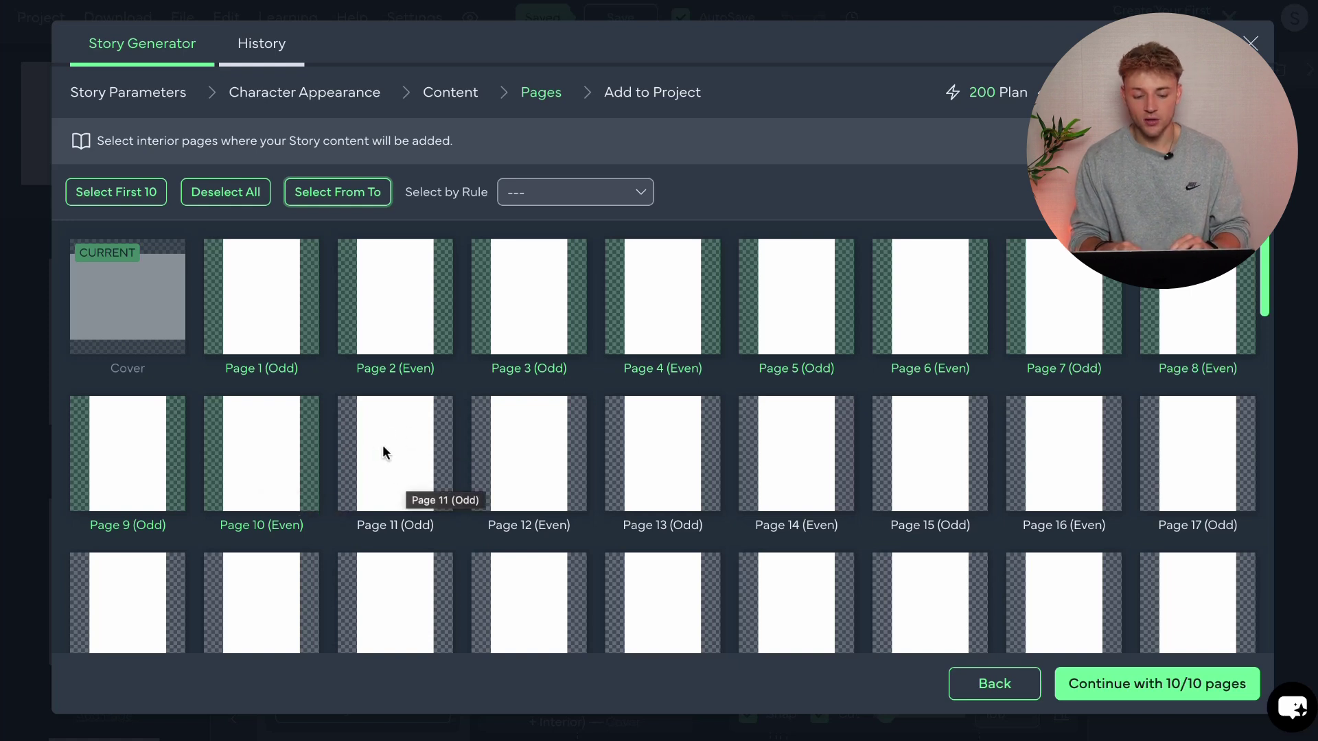
# Step: Change the selected interior page range to pages 2 through 11 and continue with it
pyautogui.click(330, 198)
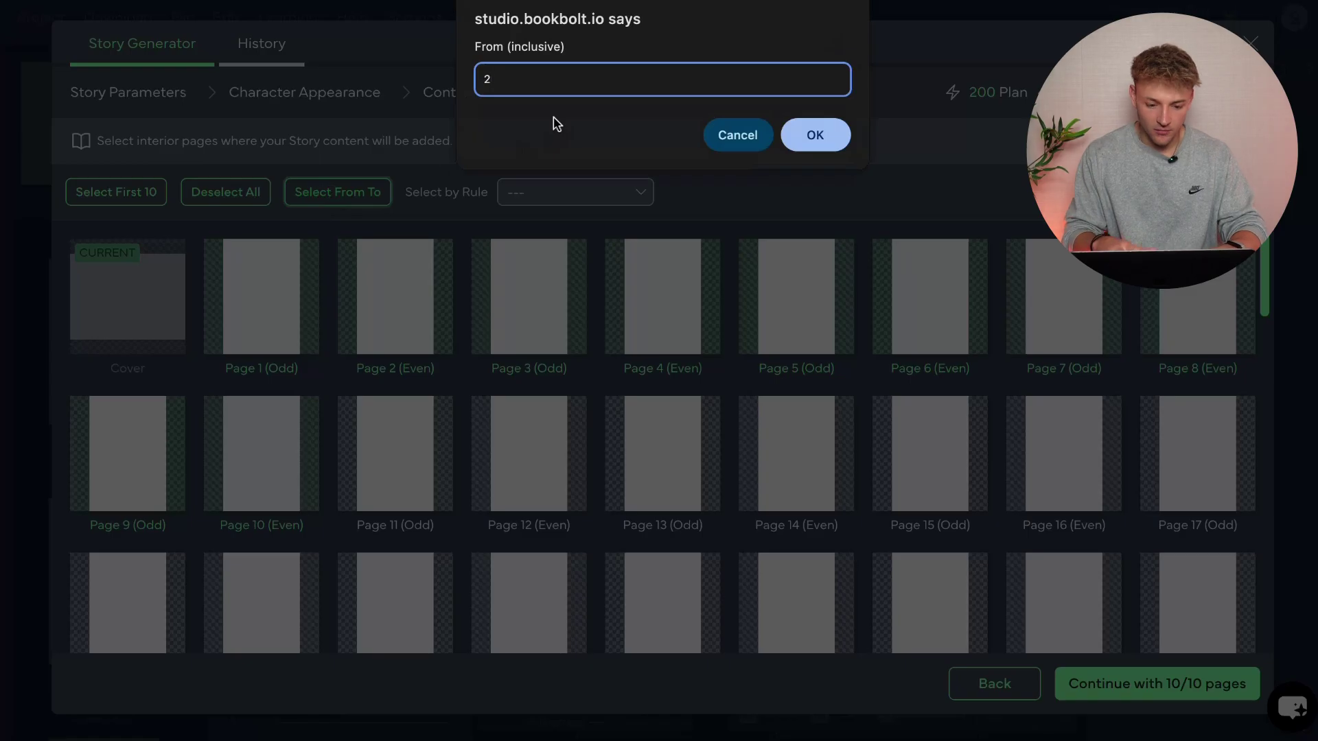
pyautogui.click(810, 140)
pyautogui.write('11')
pyautogui.click(828, 138)
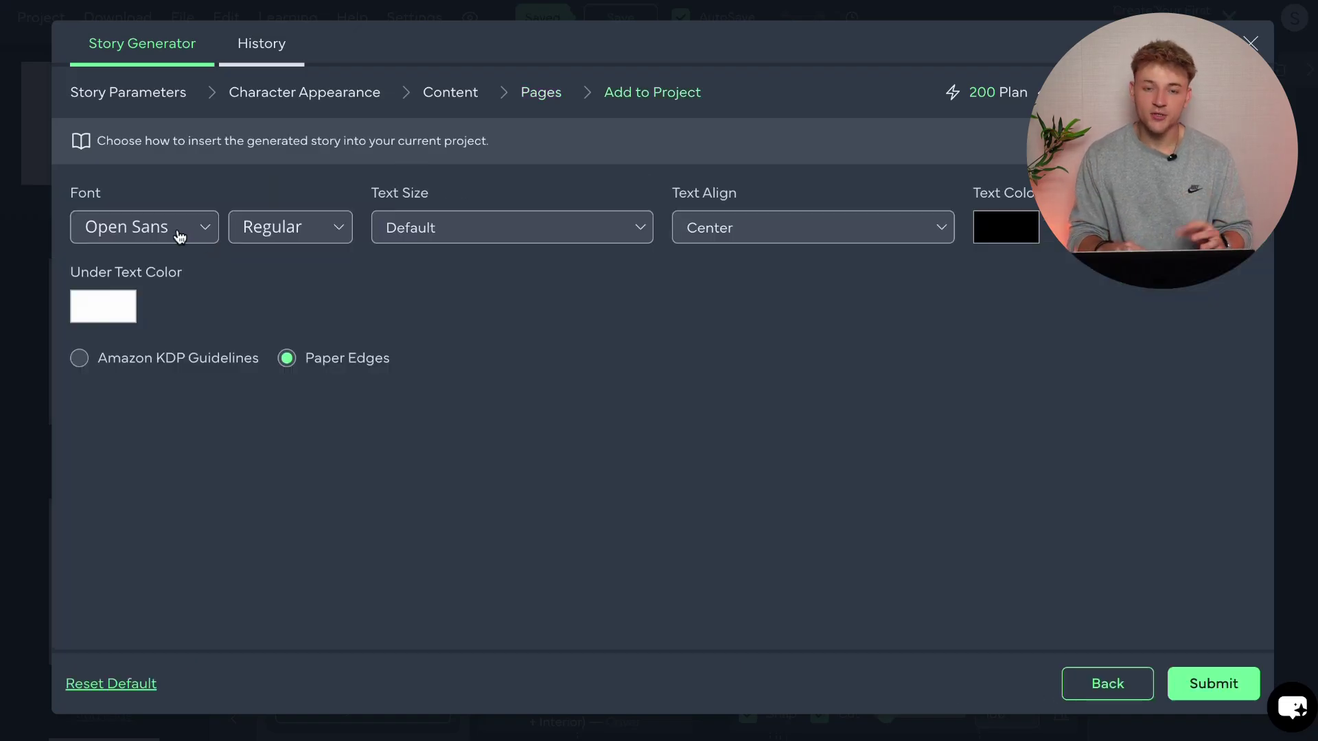
# Step: Look at the available font and text alignment options for the inserted story without changing them
pyautogui.click(176, 233)
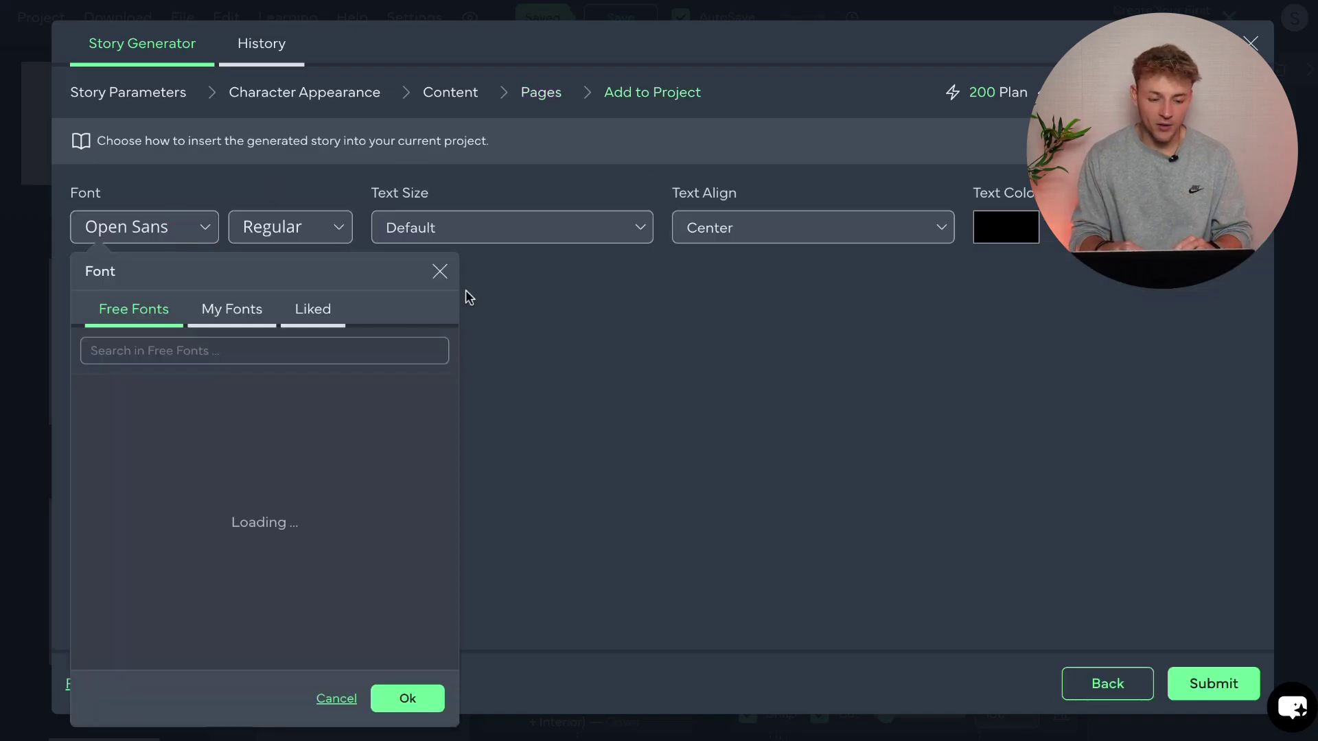
pyautogui.click(760, 217)
pyautogui.click(700, 379)
pyautogui.click(446, 272)
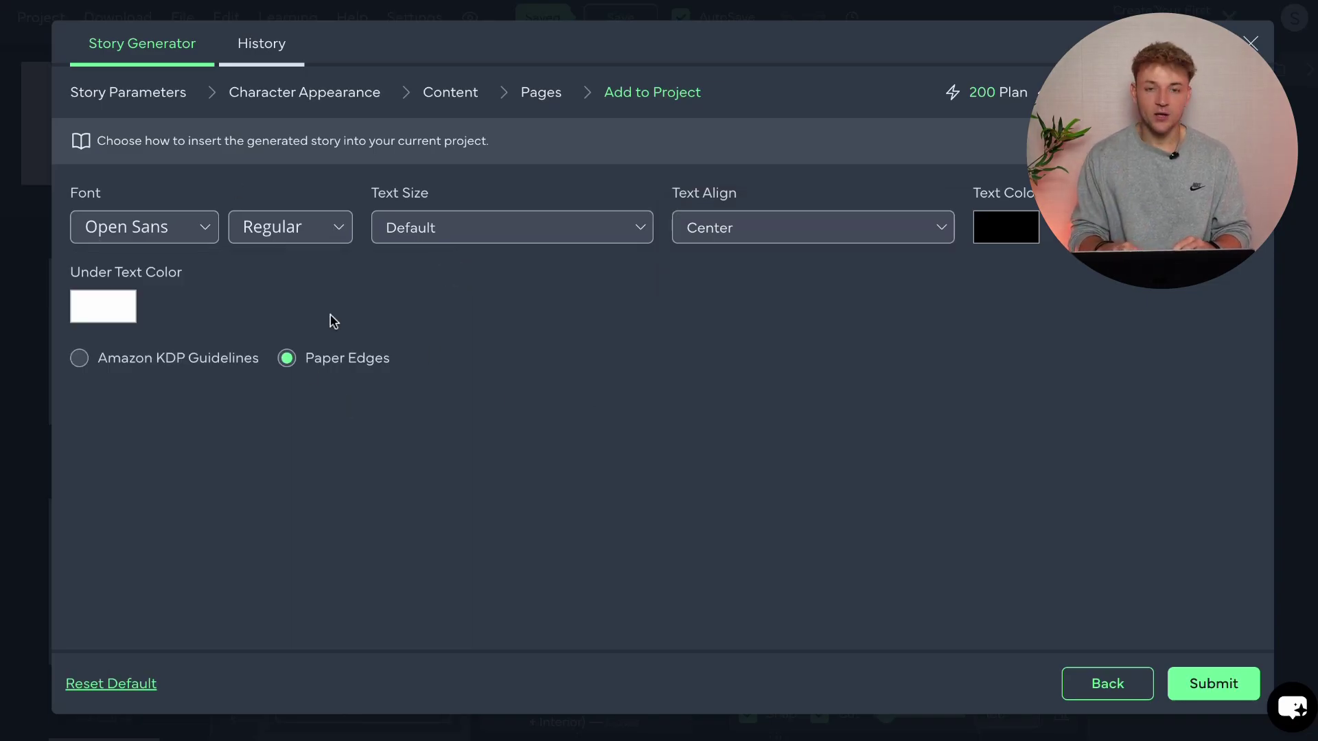
# Step: Choose Amazon KDP Guidelines for the placement and submit the story to the project
pyautogui.click(80, 359)
pyautogui.click(620, 456)
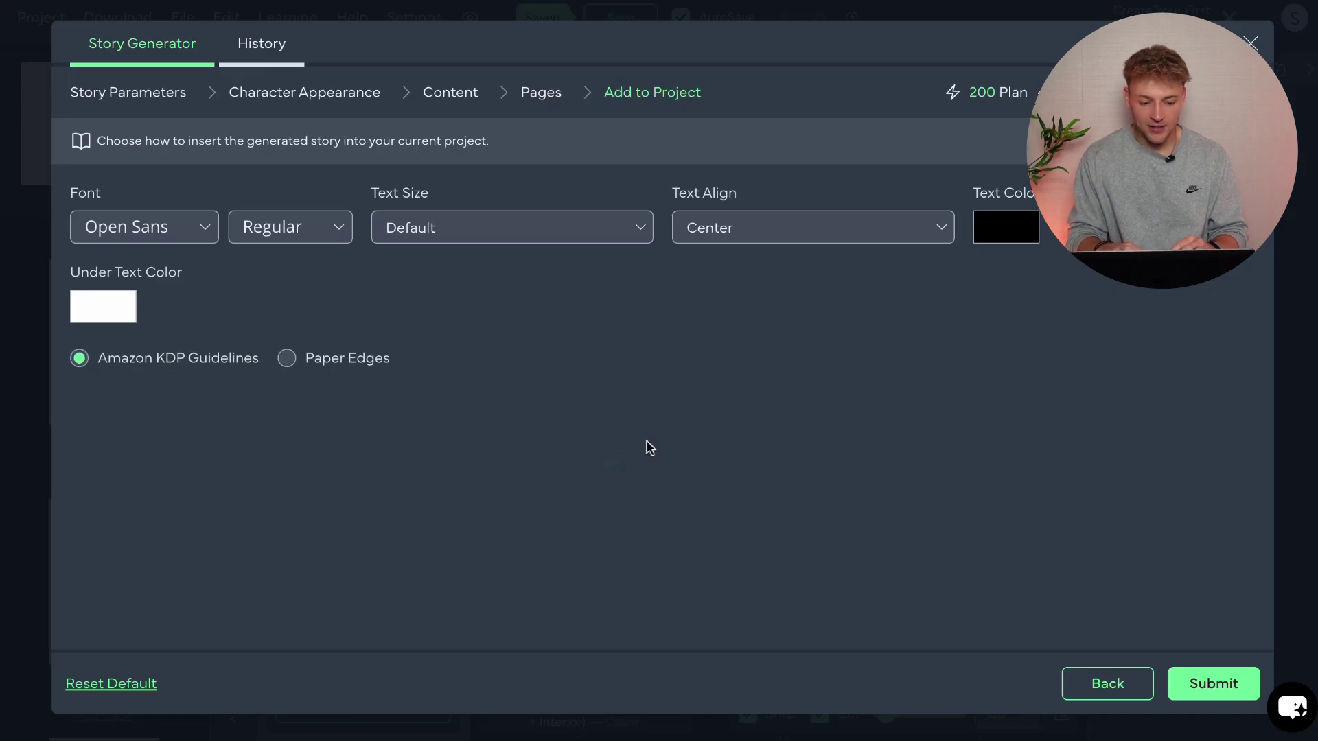
pyautogui.click(1208, 687)
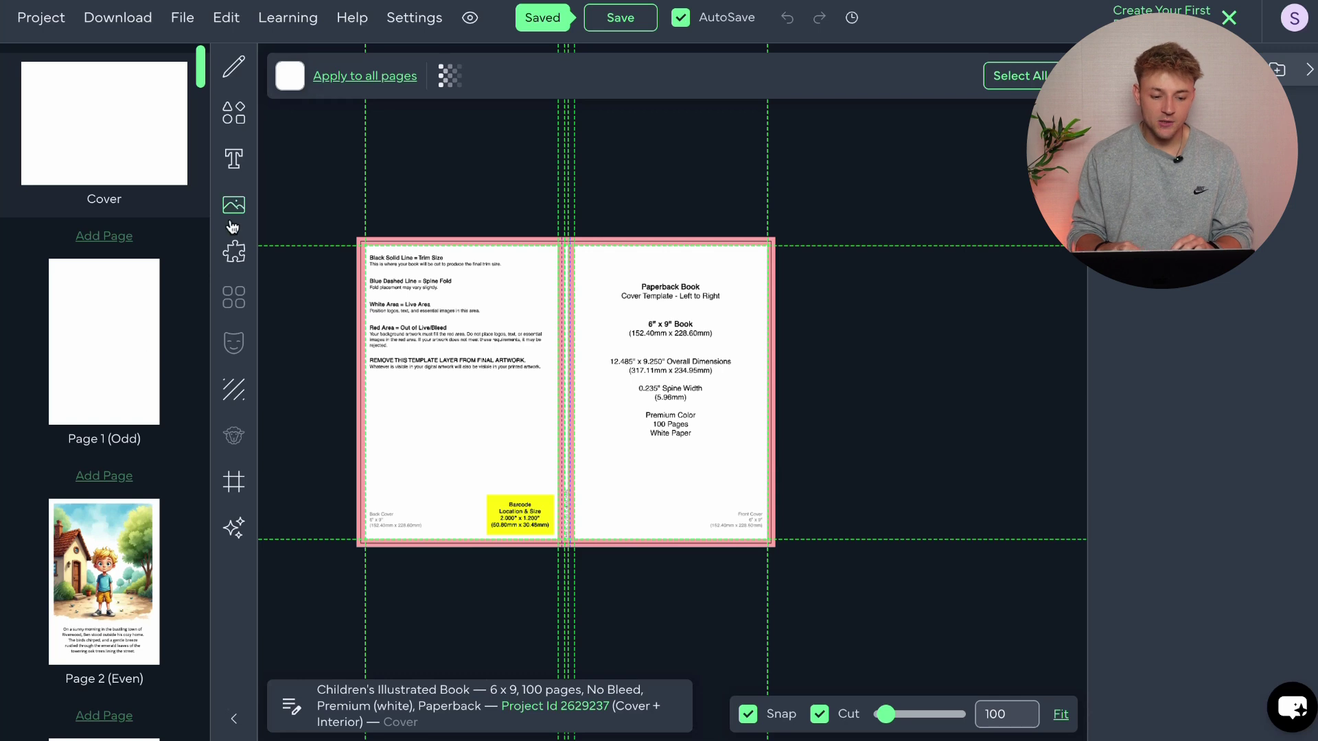
# Step: Check the inserted illustration and text on interior pages 2 and 3 and return to the cover
pyautogui.scroll(-2, 120, 497)
pyautogui.click(116, 491)
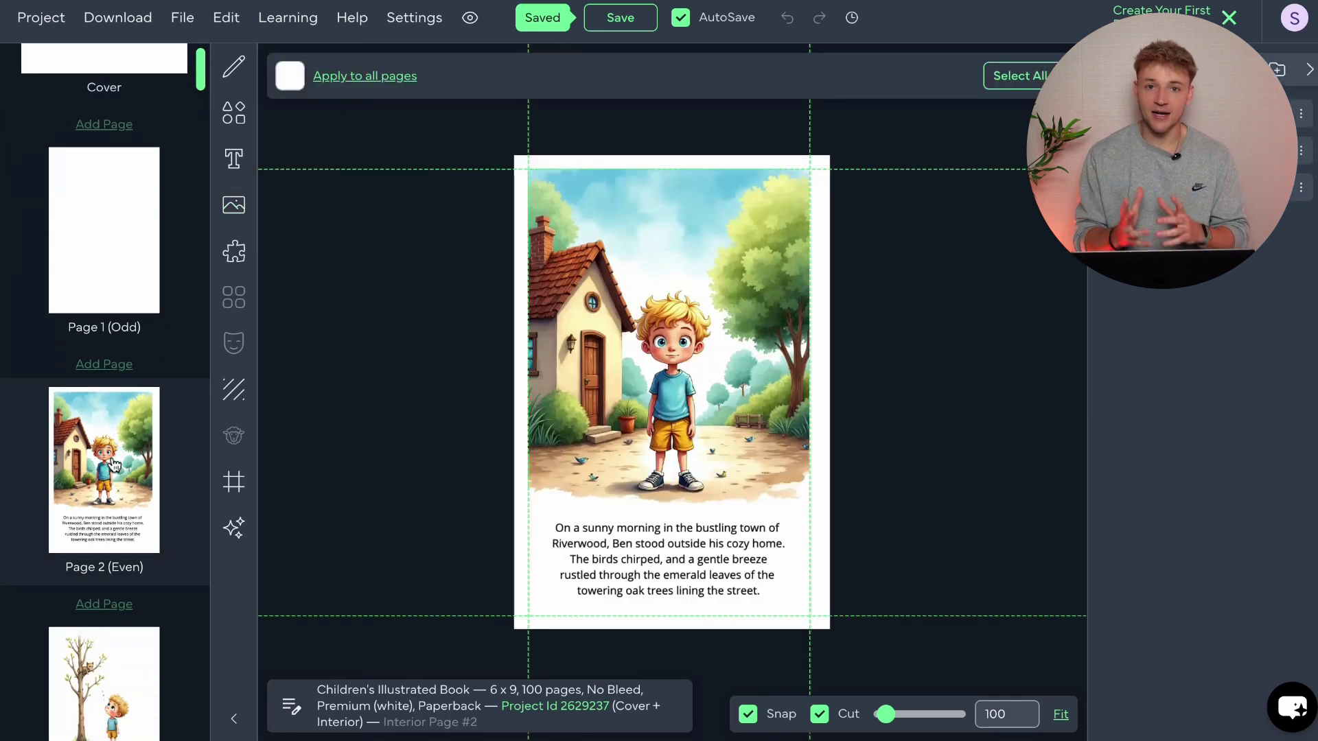
pyautogui.scroll(-2, 114, 467)
pyautogui.click(99, 597)
pyautogui.scroll(3, 98, 599)
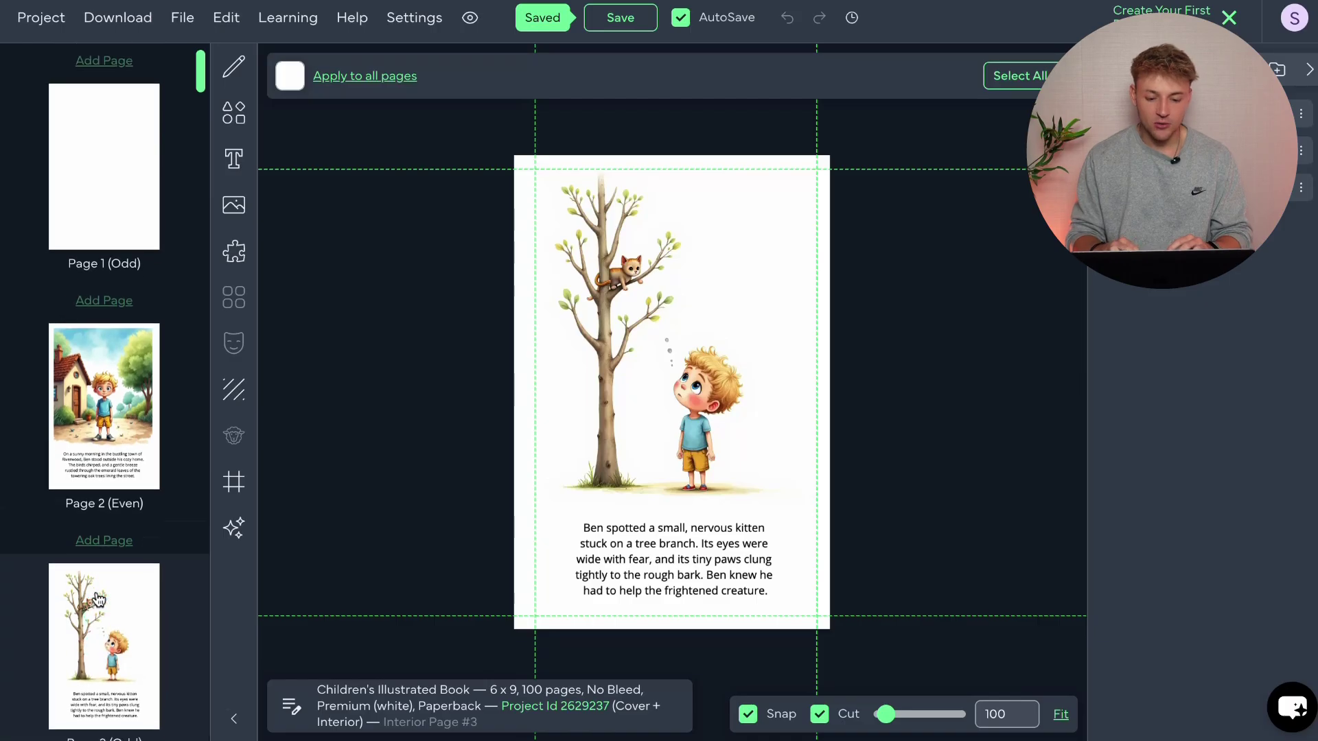
pyautogui.scroll(2, 99, 599)
pyautogui.click(117, 113)
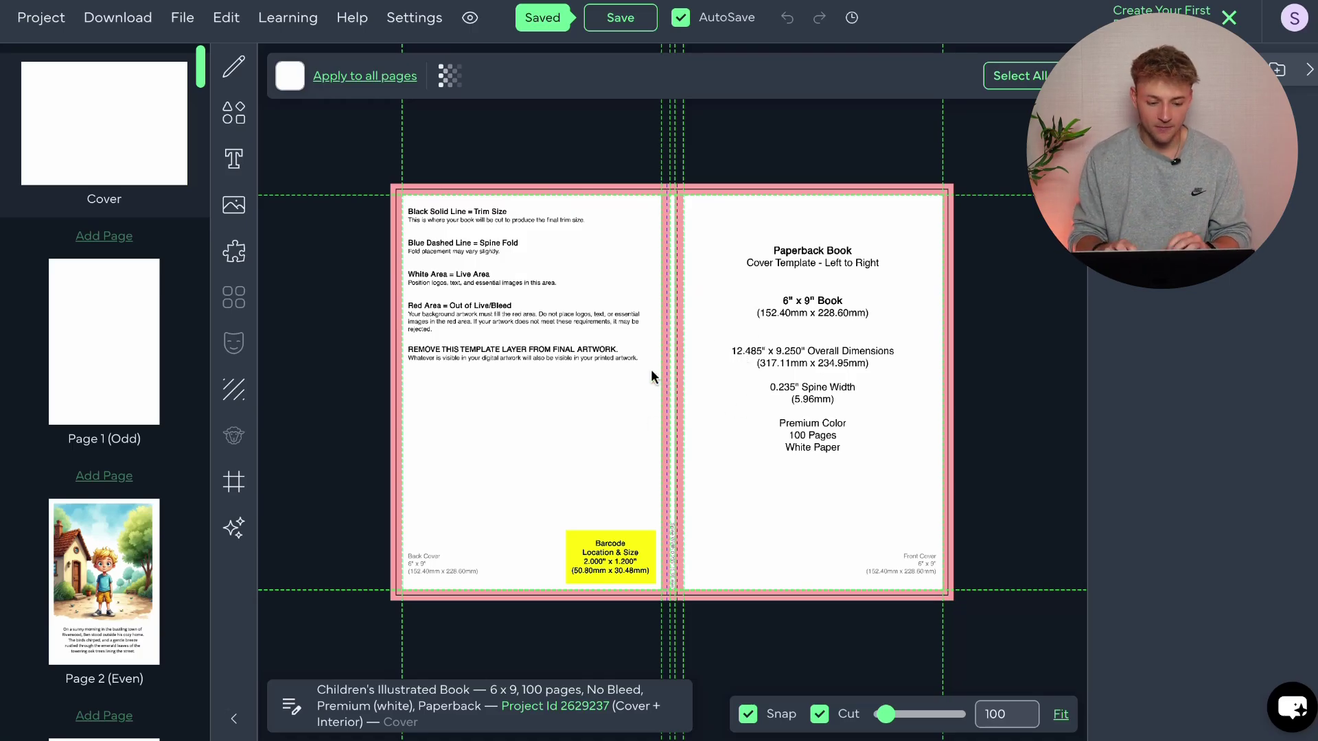
# Step: Go through the story pages from page 2 to page 11, checking each illustration with its text
pyautogui.scroll(-3, 126, 405)
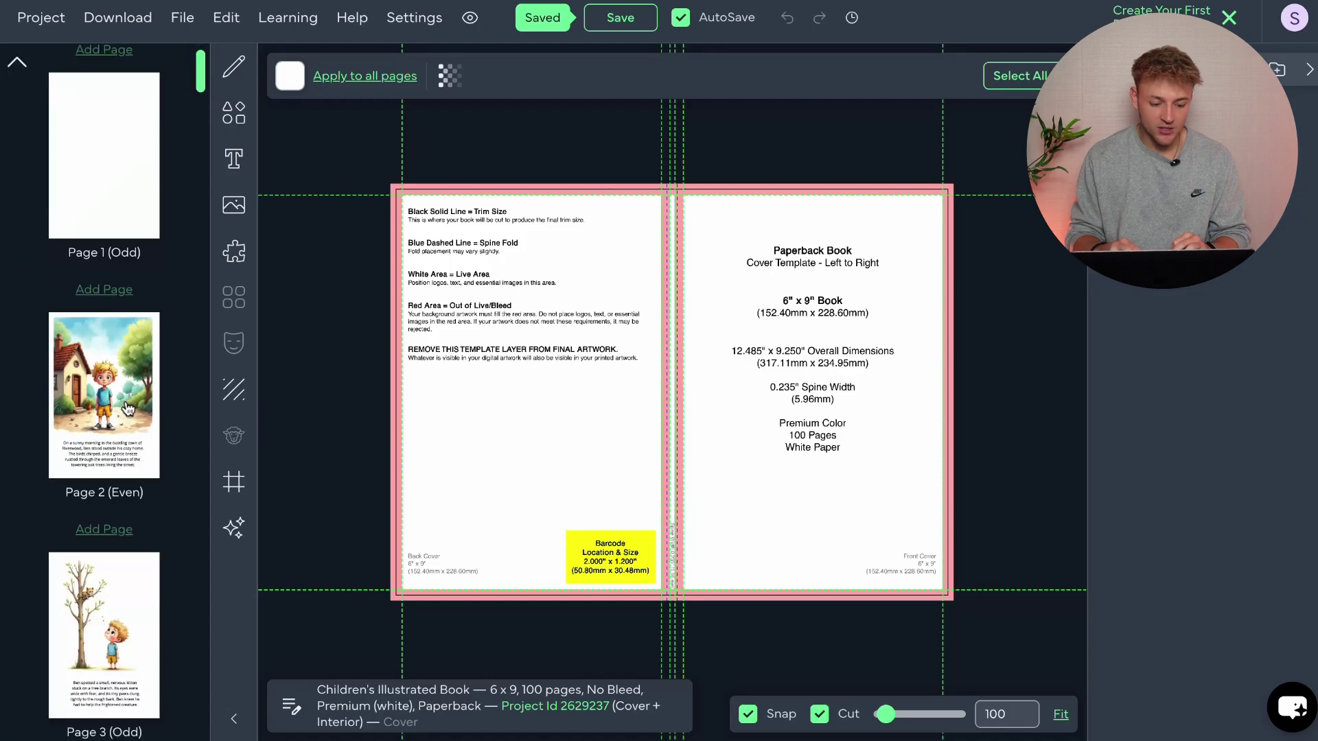
pyautogui.click(127, 402)
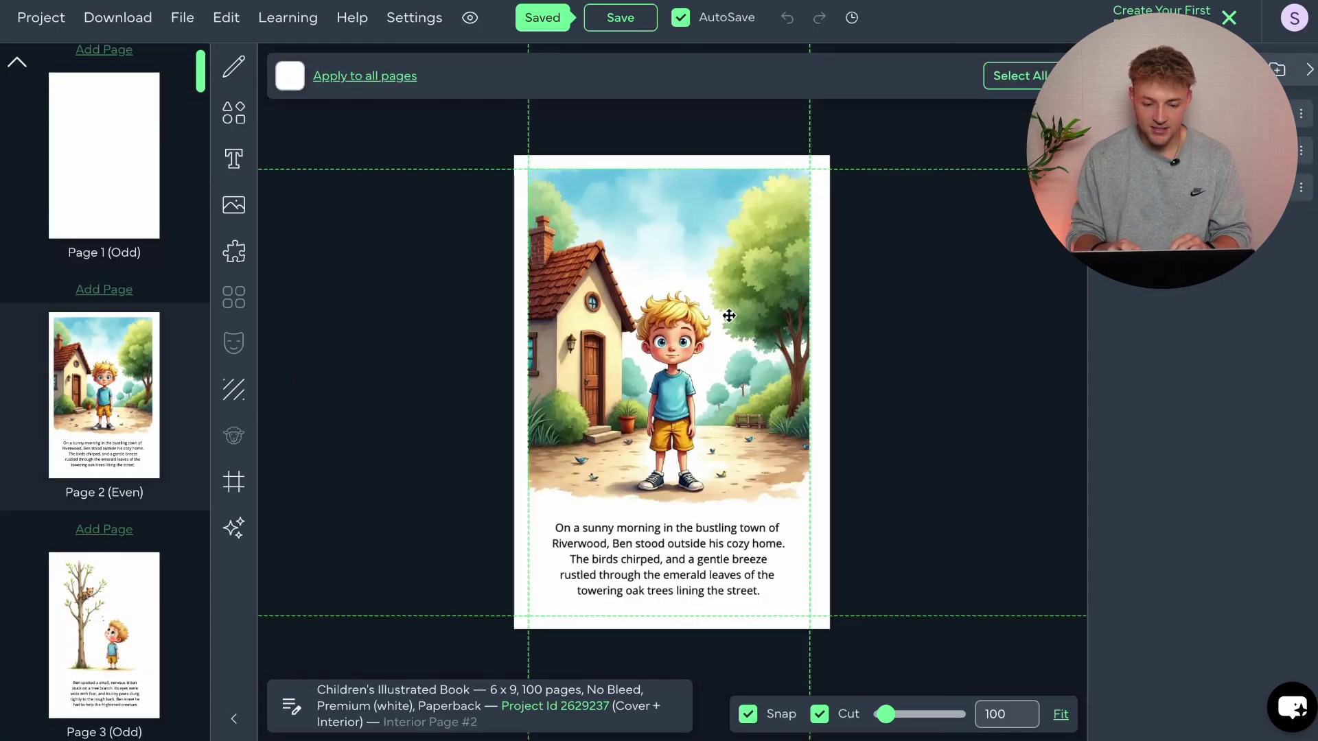
pyautogui.click(115, 637)
pyautogui.scroll(-5, 113, 639)
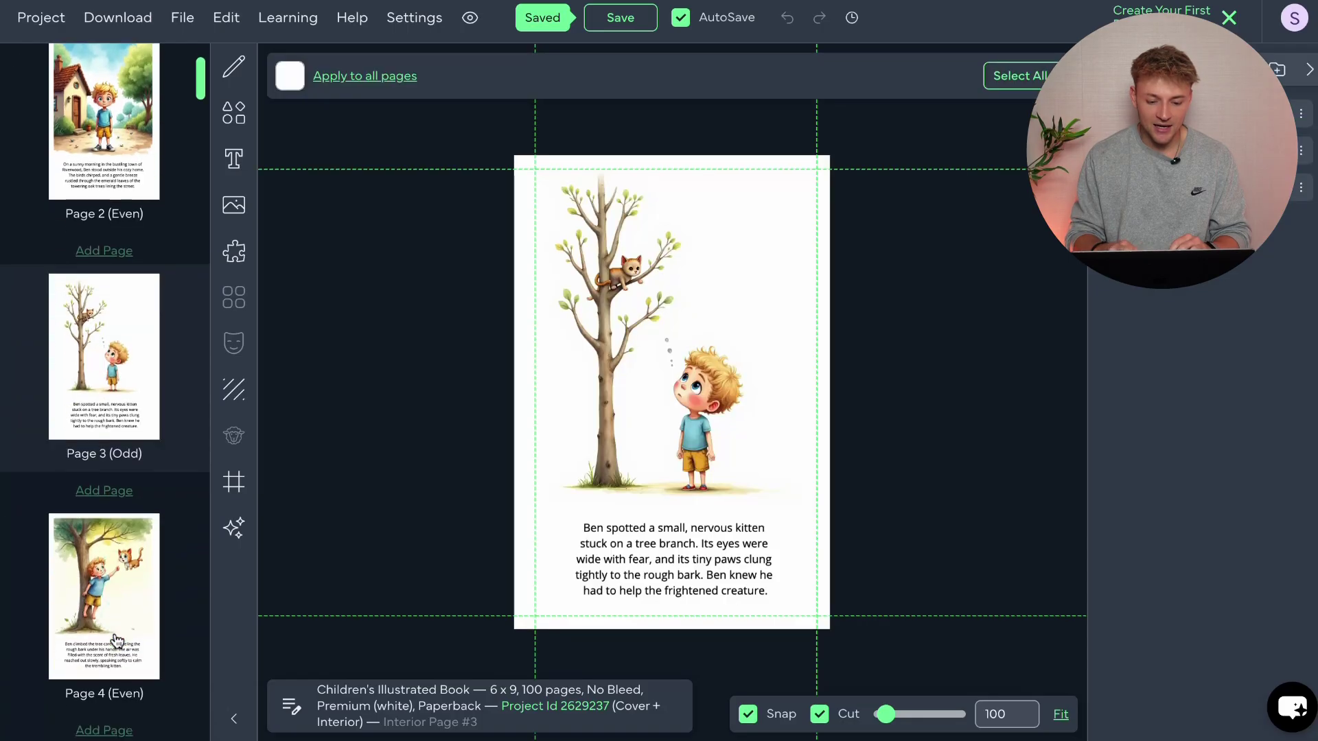
pyautogui.click(120, 531)
pyautogui.scroll(-4, 120, 529)
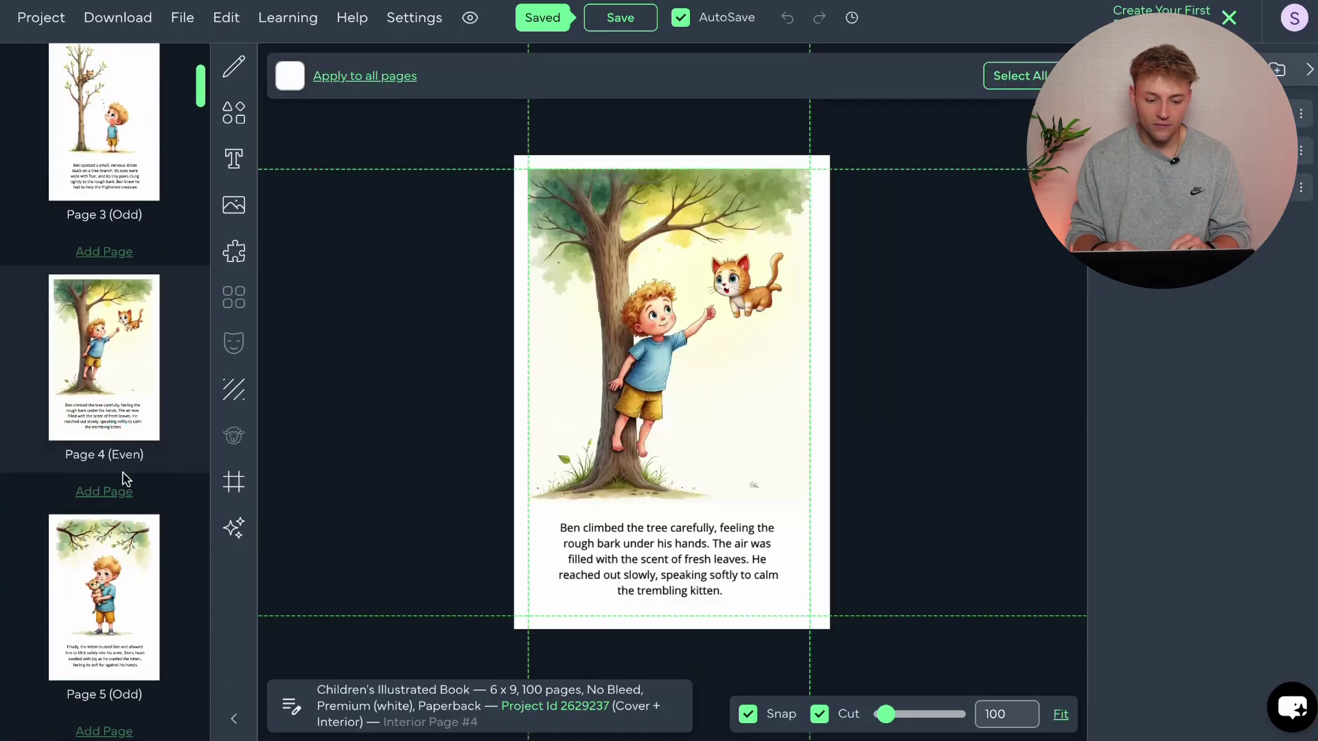
pyautogui.click(107, 575)
pyautogui.scroll(-4, 106, 575)
pyautogui.click(107, 579)
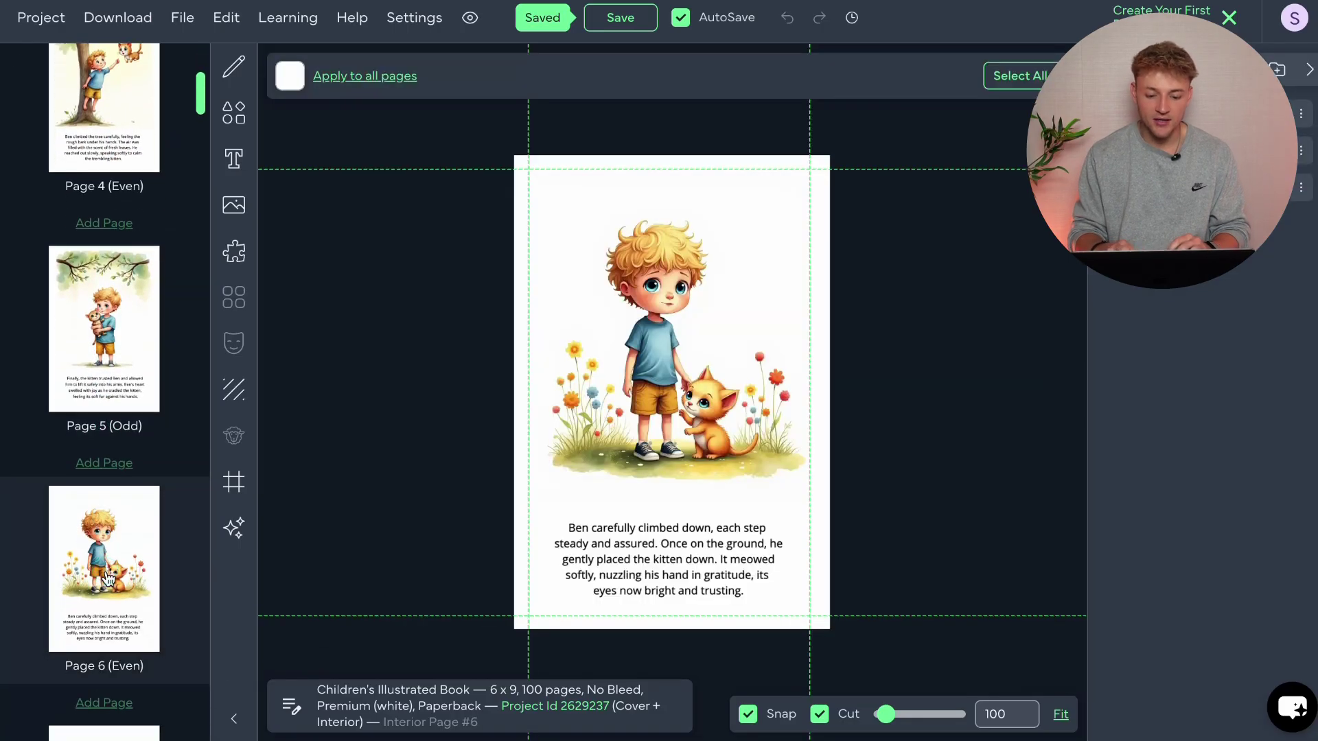
pyautogui.scroll(-4, 108, 578)
pyautogui.click(107, 578)
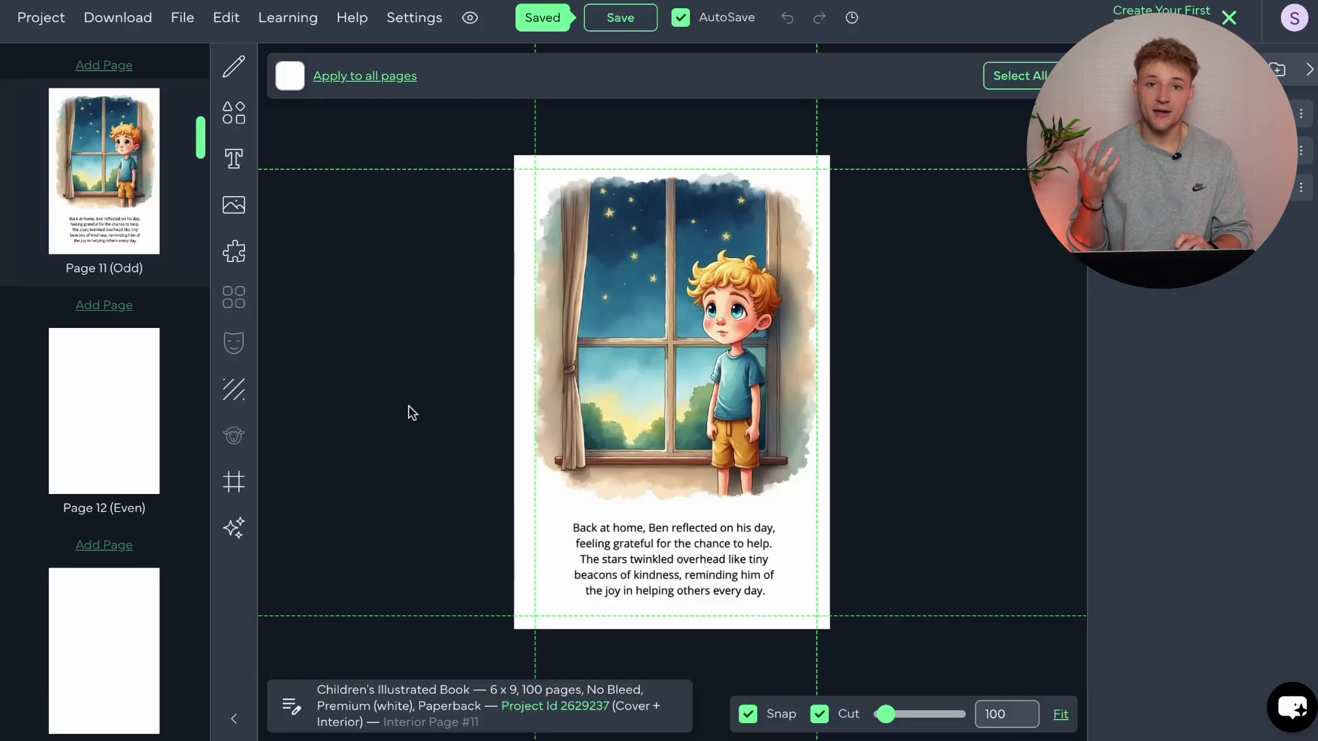
# Step: Reopen the AI Story Generator and try the Educational Story template with the Smart character trait and the Bravery moral
pyautogui.click(232, 535)
pyautogui.click(383, 178)
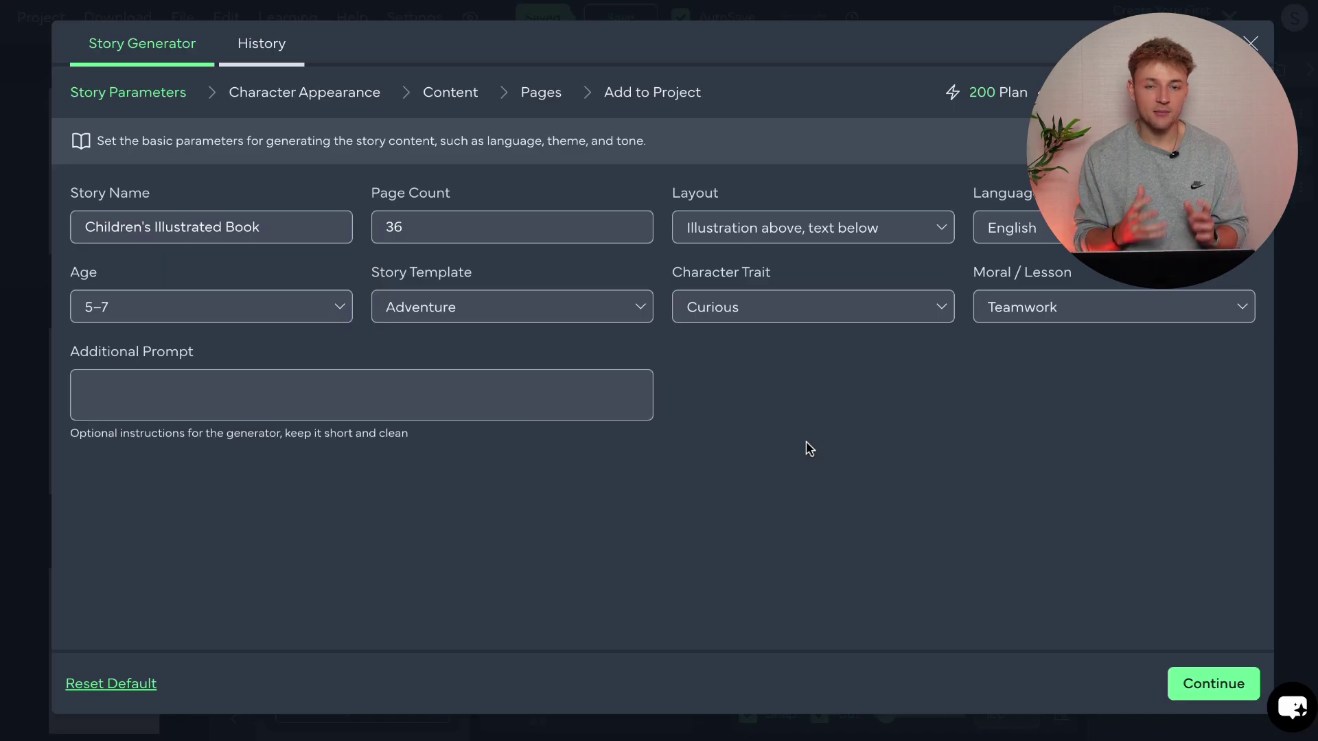
pyautogui.click(570, 317)
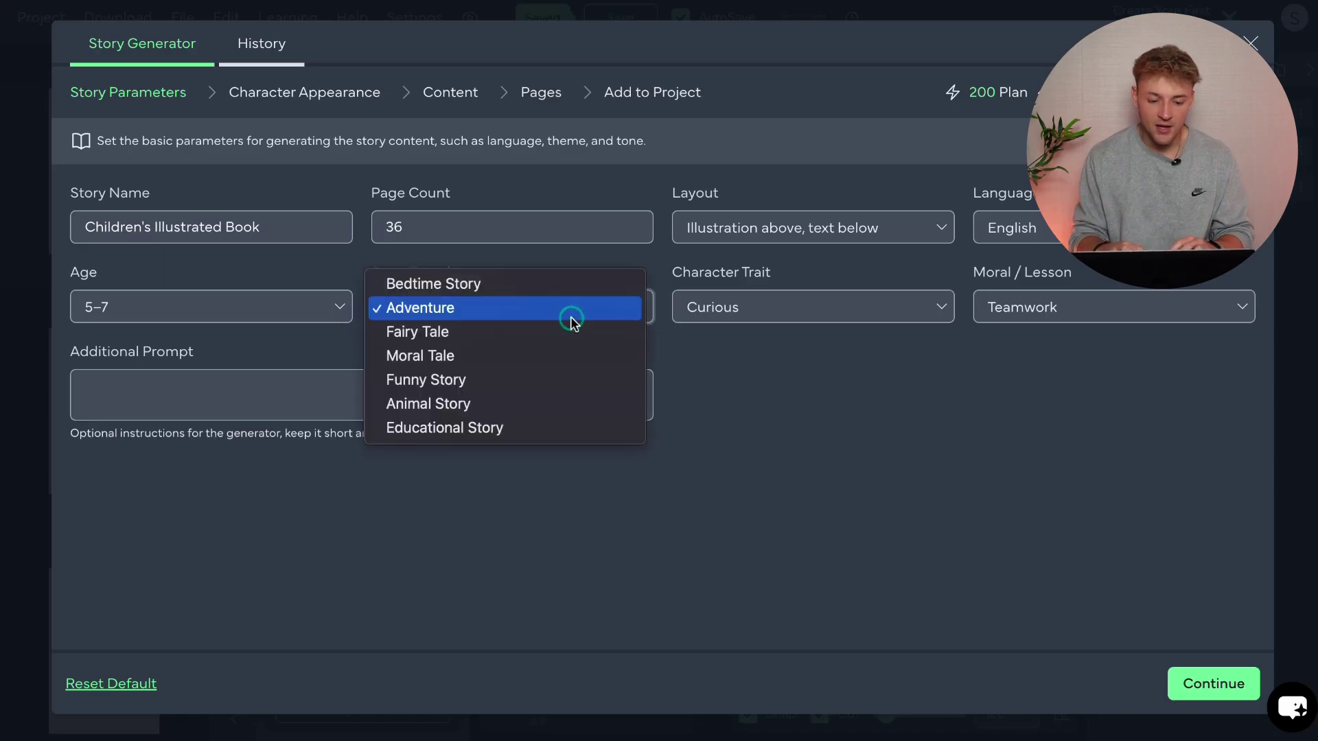
pyautogui.click(519, 418)
pyautogui.click(829, 307)
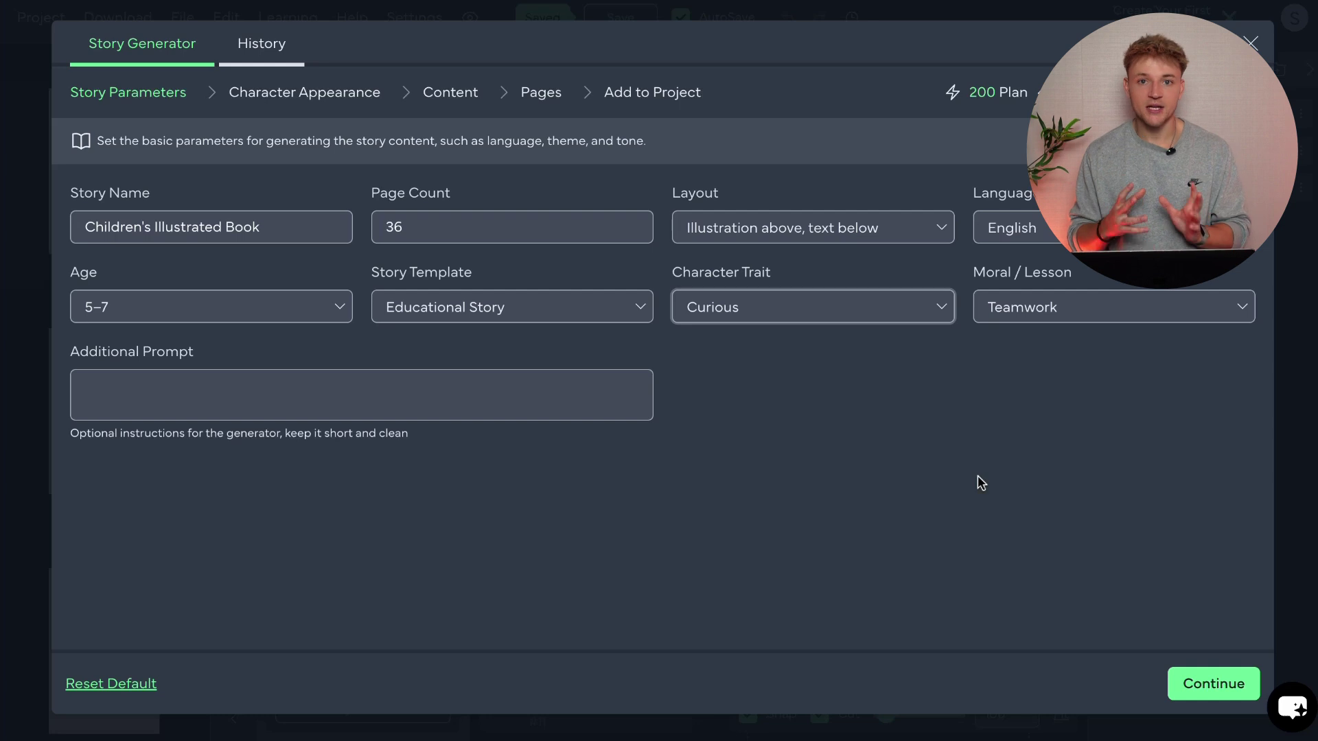
pyautogui.click(796, 314)
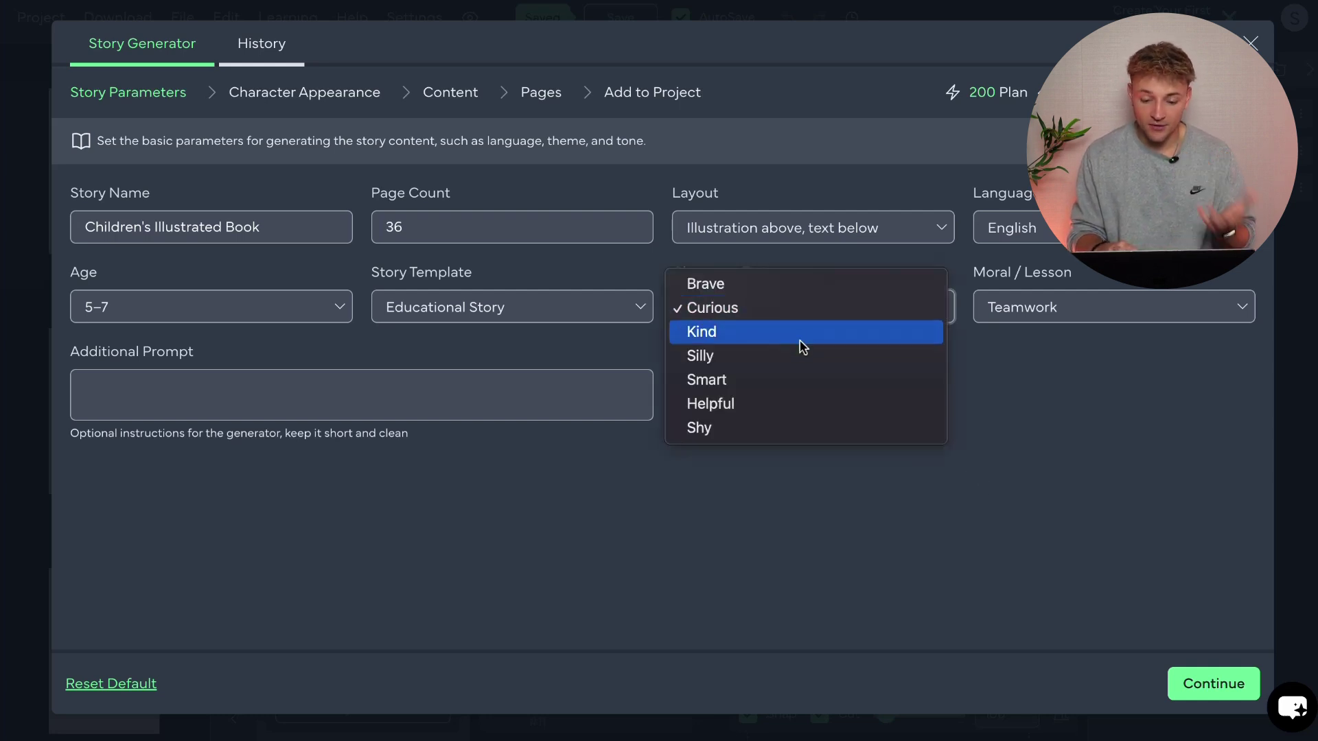
pyautogui.click(780, 380)
pyautogui.click(1062, 302)
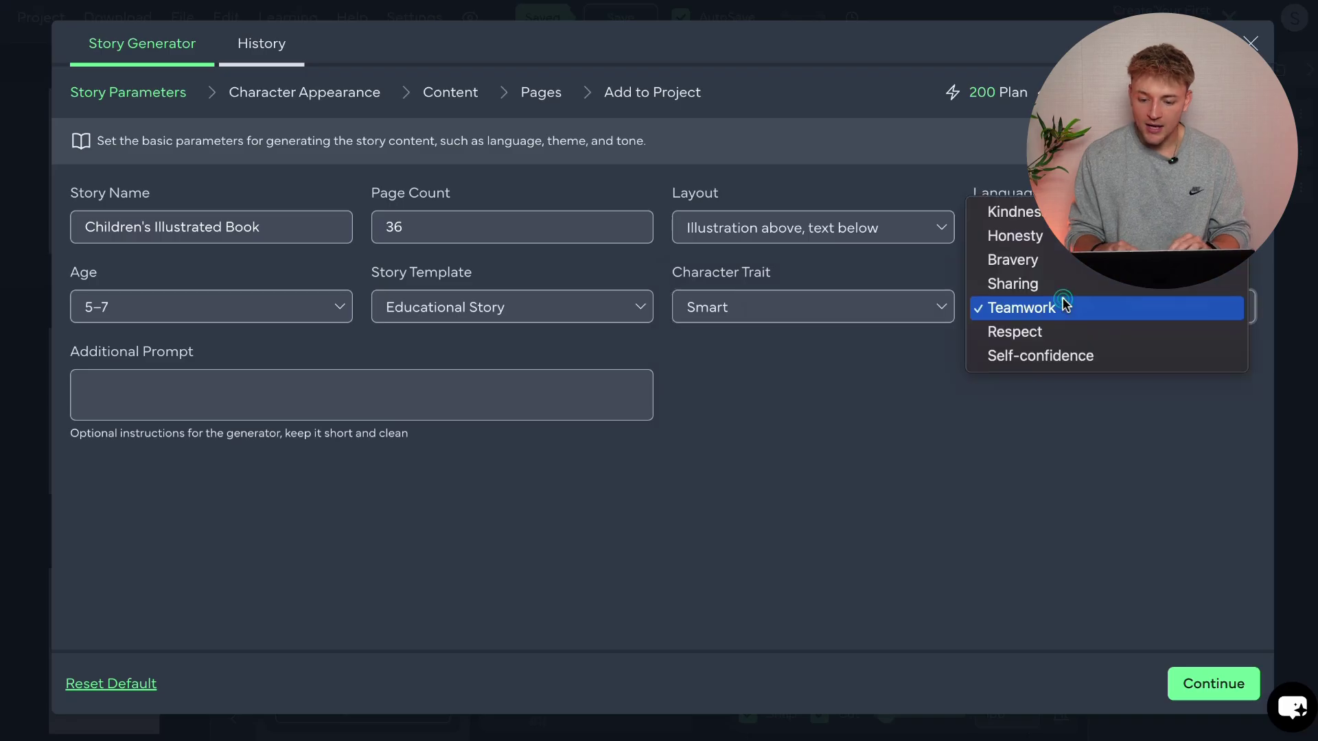
pyautogui.click(1046, 264)
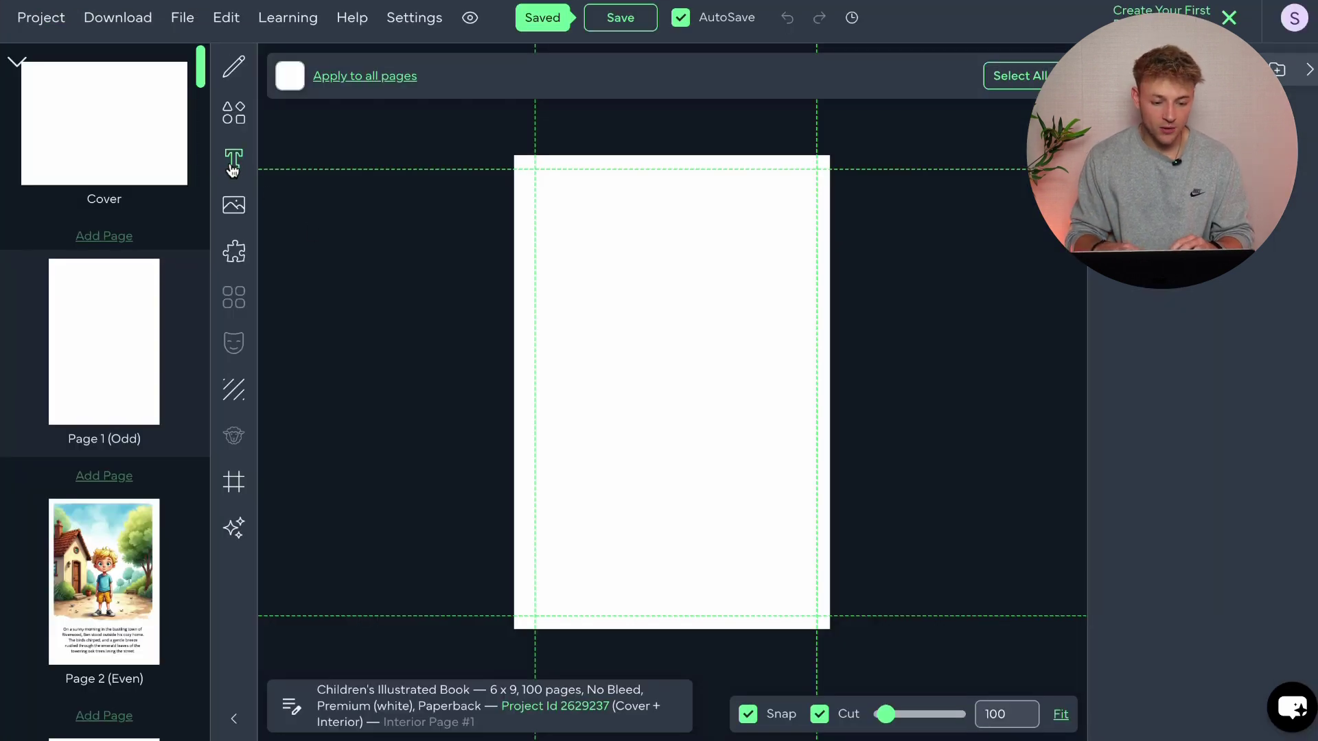
# Step: Add a heading to interior page 1 and set its text to "Ben and The Cat"
pyautogui.click(233, 162)
pyautogui.click(361, 76)
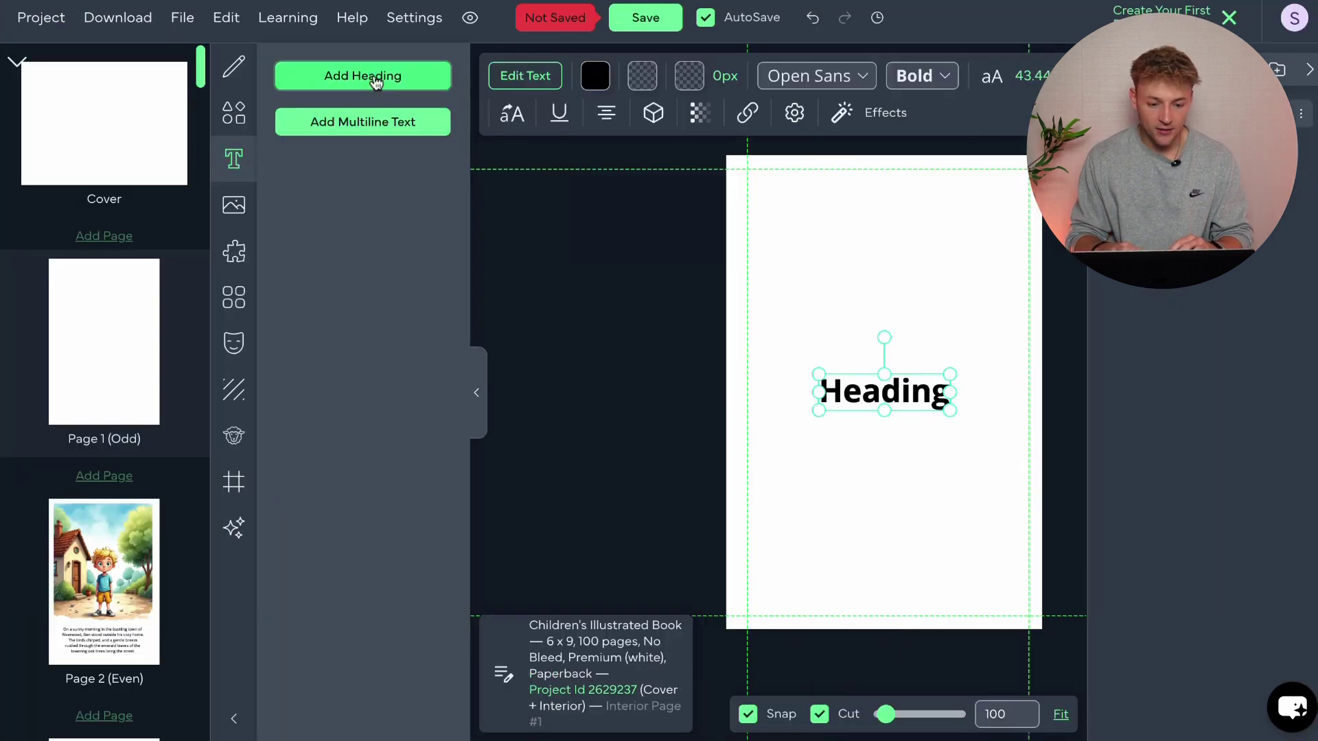
pyautogui.click(886, 395)
pyautogui.doubleClick(885, 395)
pyautogui.write('B')
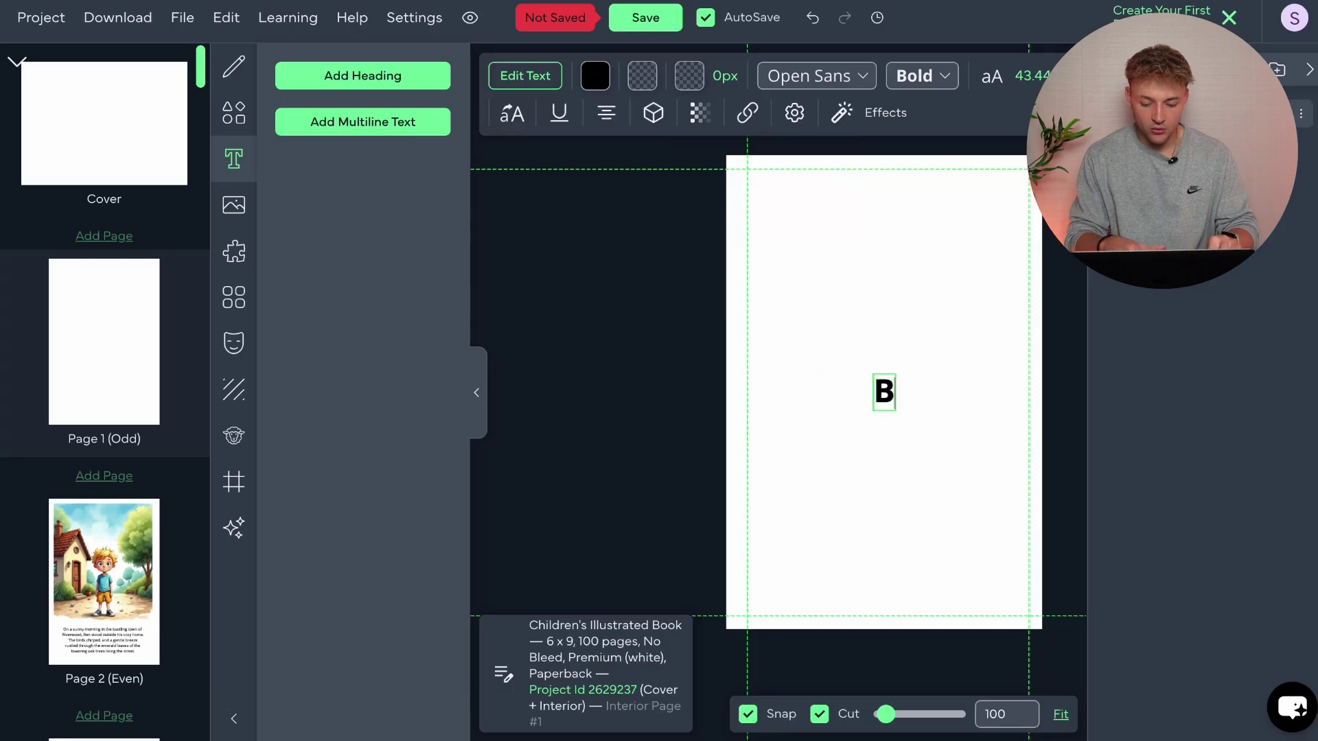
pyautogui.write('en adn')
pyautogui.press('BackSpace')
pyautogui.press('BackSpace')
pyautogui.write('nd The ')
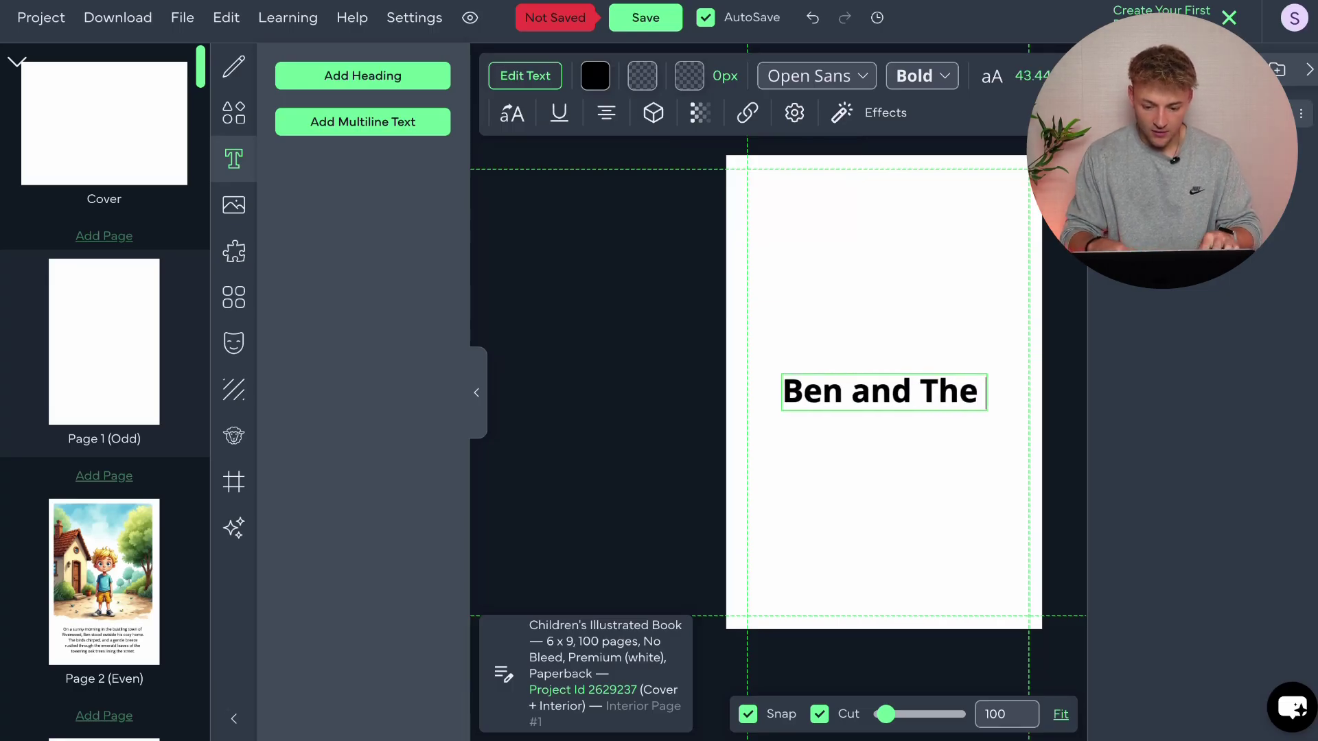
pyautogui.write('Cat')
pyautogui.click(947, 465)
# Step: Move the page 1 title slightly up and place a copy of it directly below
pyautogui.moveTo(930, 397)
pyautogui.mouseDown()
pyautogui.moveTo(929, 350)
pyautogui.moveTo(925, 389)
pyautogui.mouseUp()
pyautogui.hotkey('ctrl', 'c')
pyautogui.hotkey('ctrl', 'v')
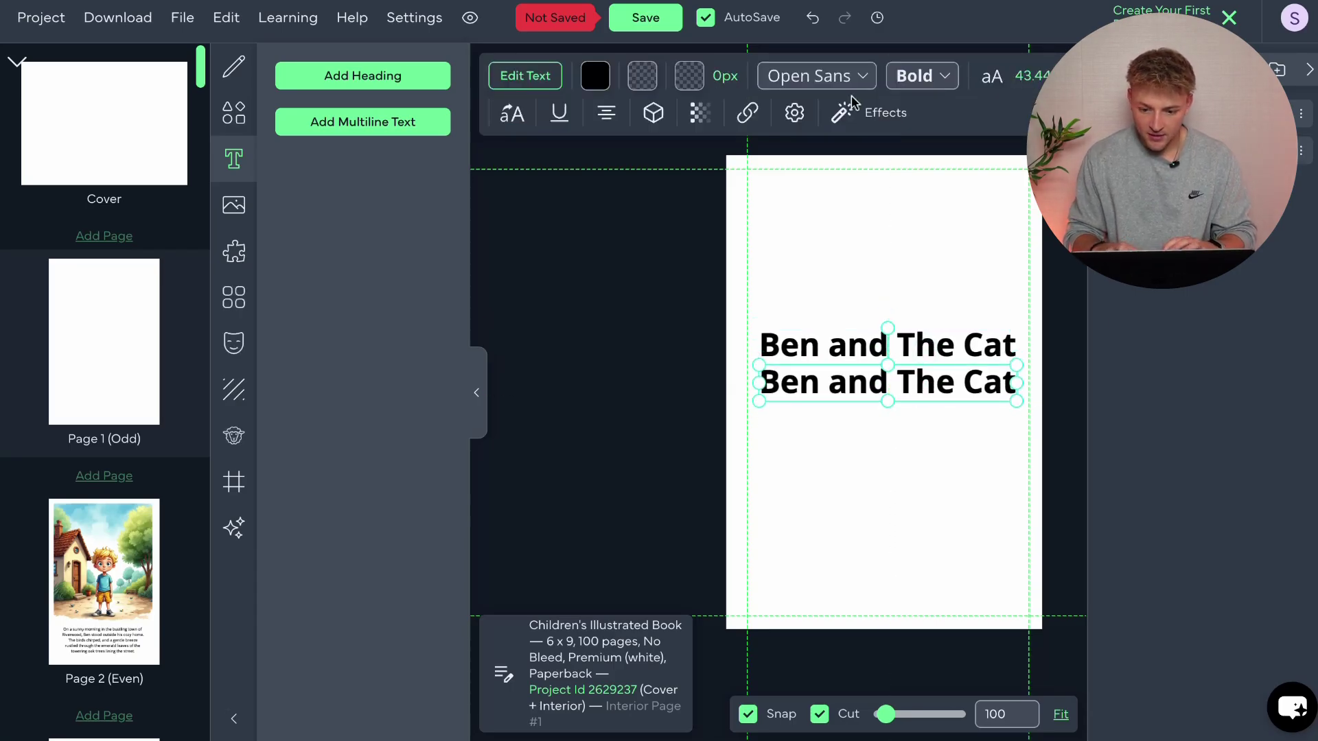
# Step: Reduce the lower title copy to 15 pt and move the large title down closer to it
pyautogui.click(1035, 77)
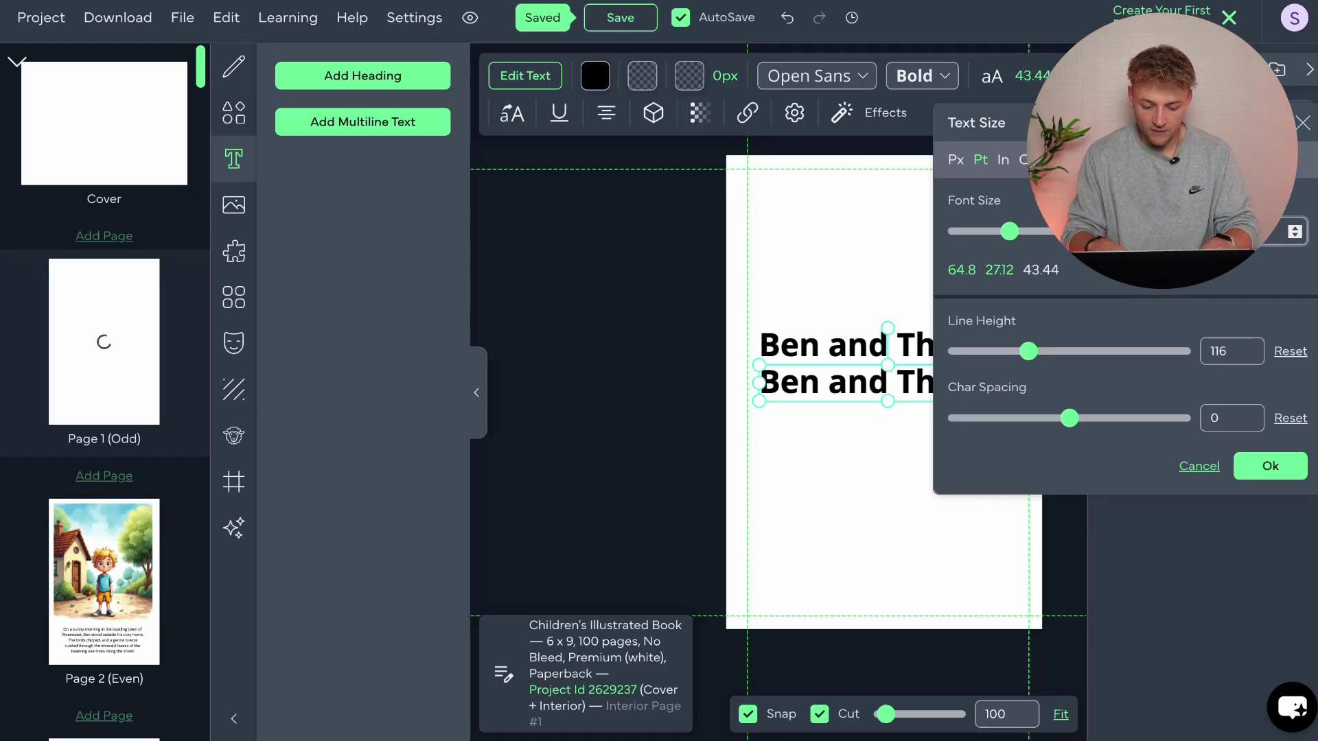
pyautogui.moveTo(1009, 231); pyautogui.dragTo(975, 231)
pyautogui.click(903, 418)
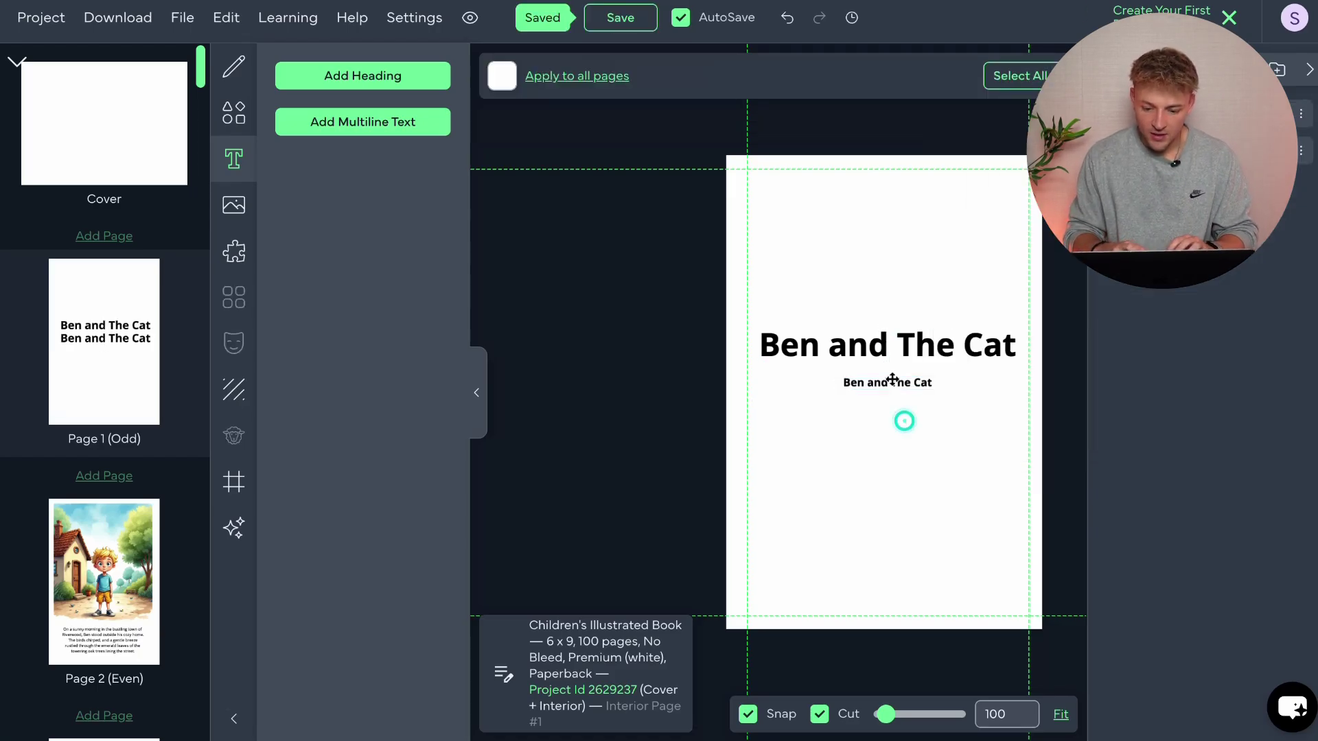
pyautogui.click(885, 355)
pyautogui.moveTo(885, 356); pyautogui.dragTo(892, 361)
# Step: Change the small page 1 subtitle to "A short story about the importance of kindess" and stay on the page
pyautogui.doubleClick(887, 383)
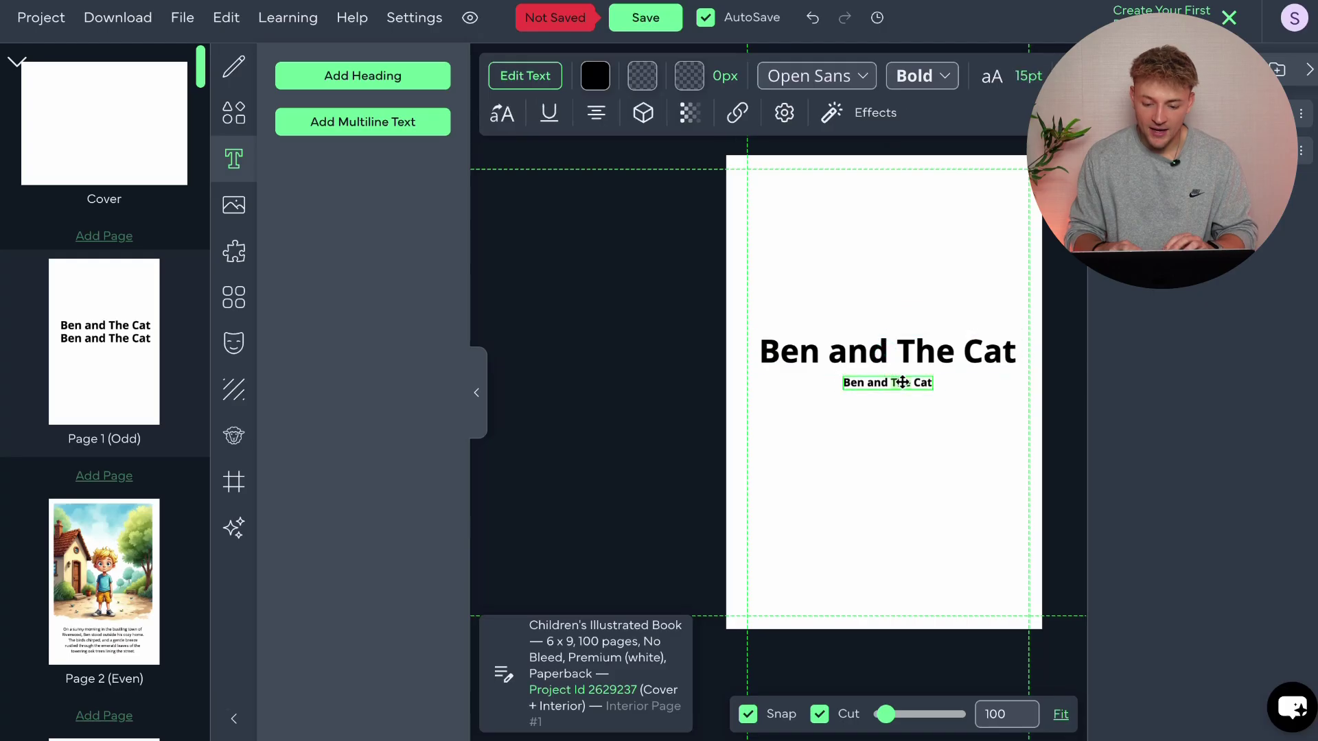
pyautogui.write('Ashort story about the im')
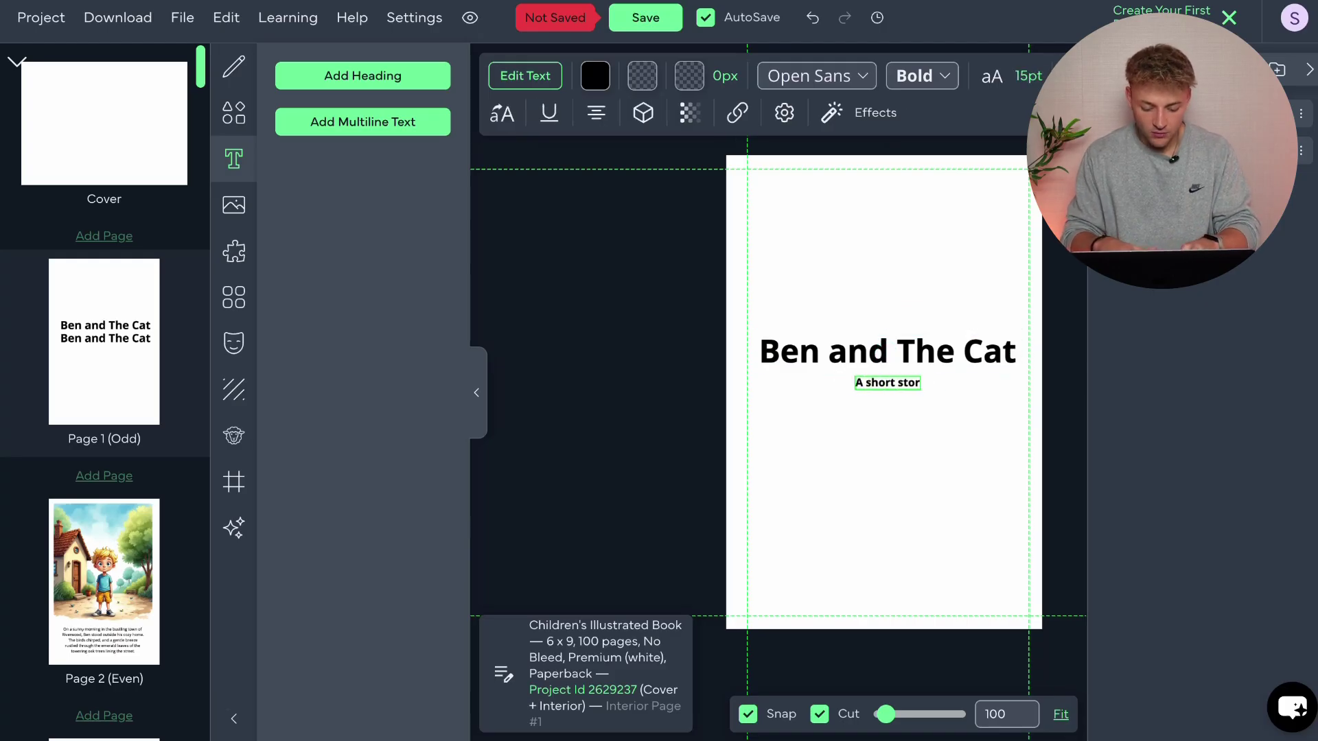
pyautogui.write('port')
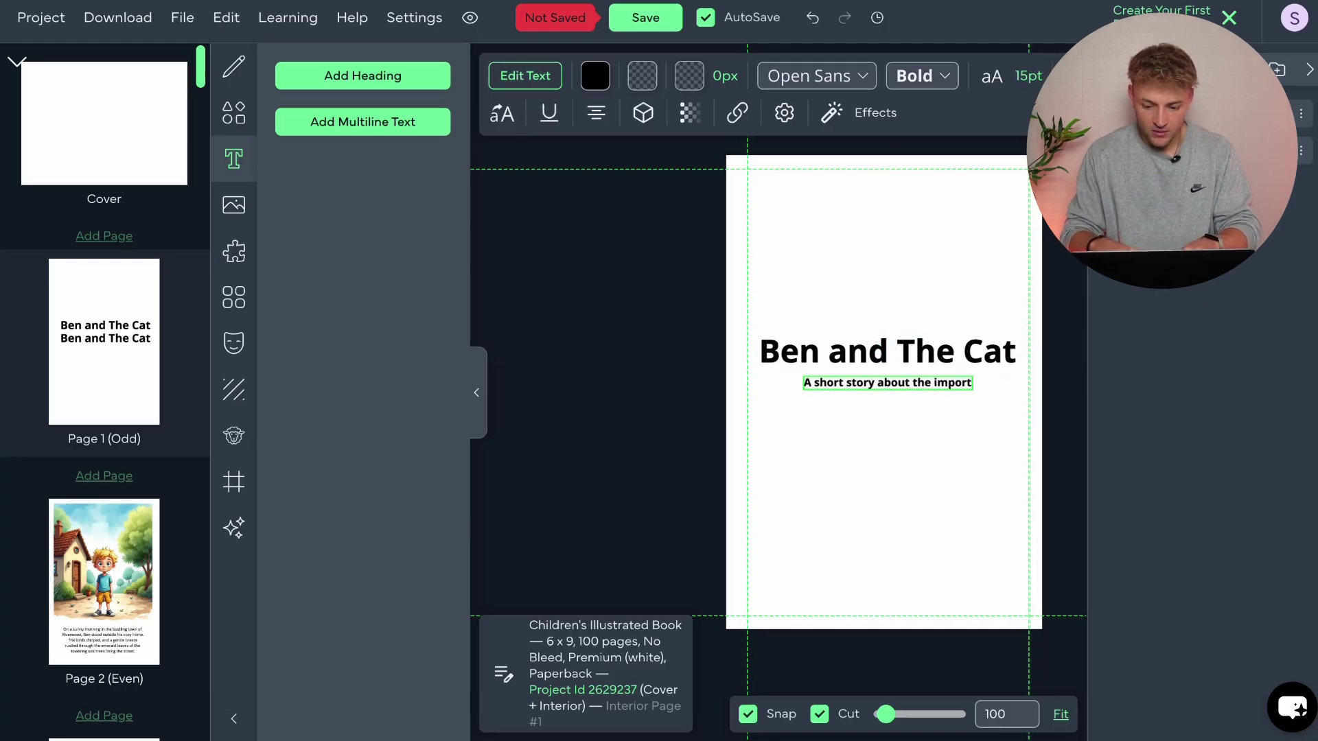
pyautogui.write('ance of kindness')
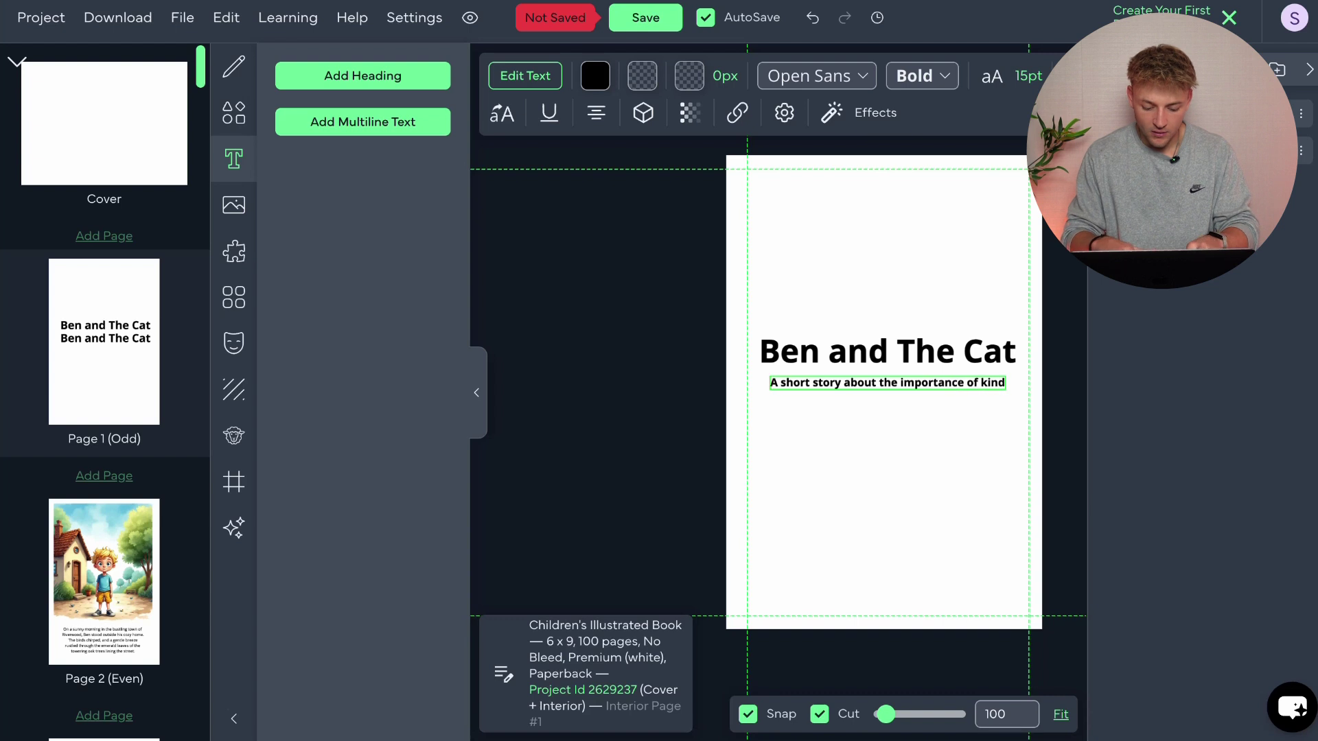
pyautogui.click(927, 486)
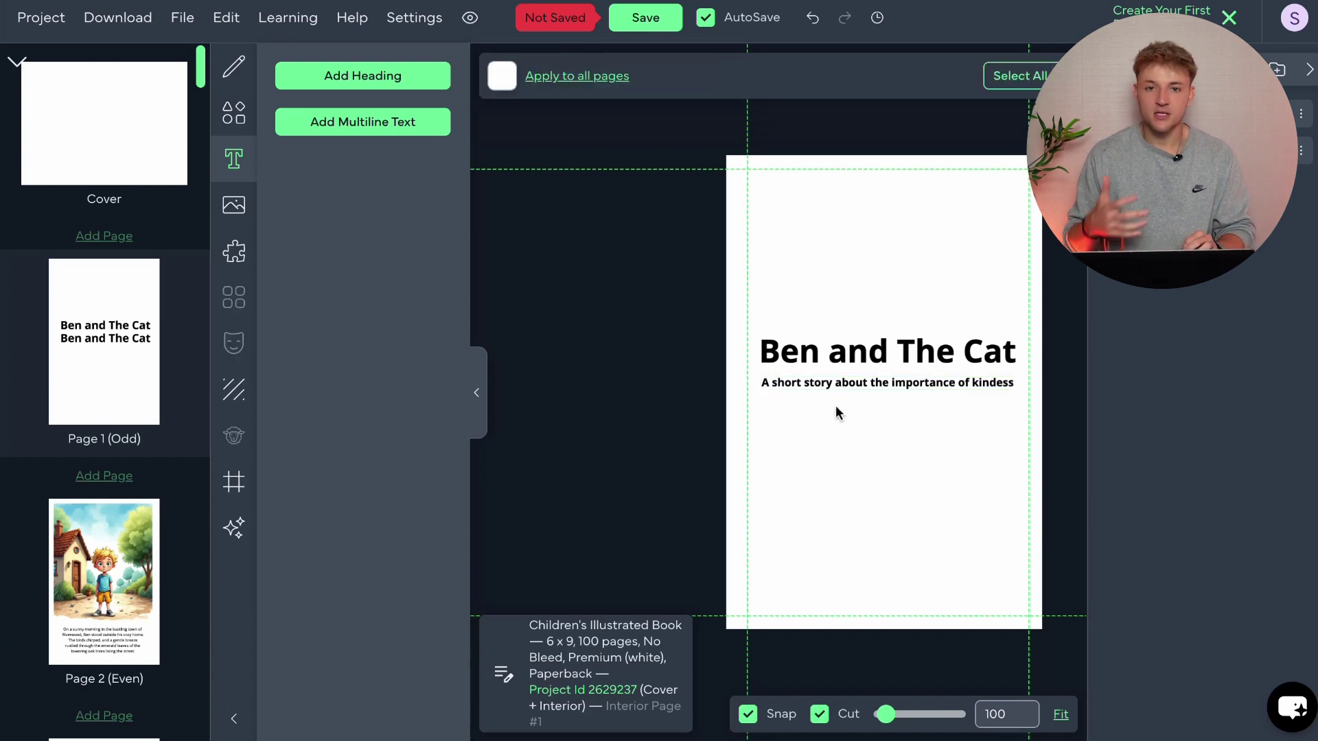
pyautogui.click(101, 520)
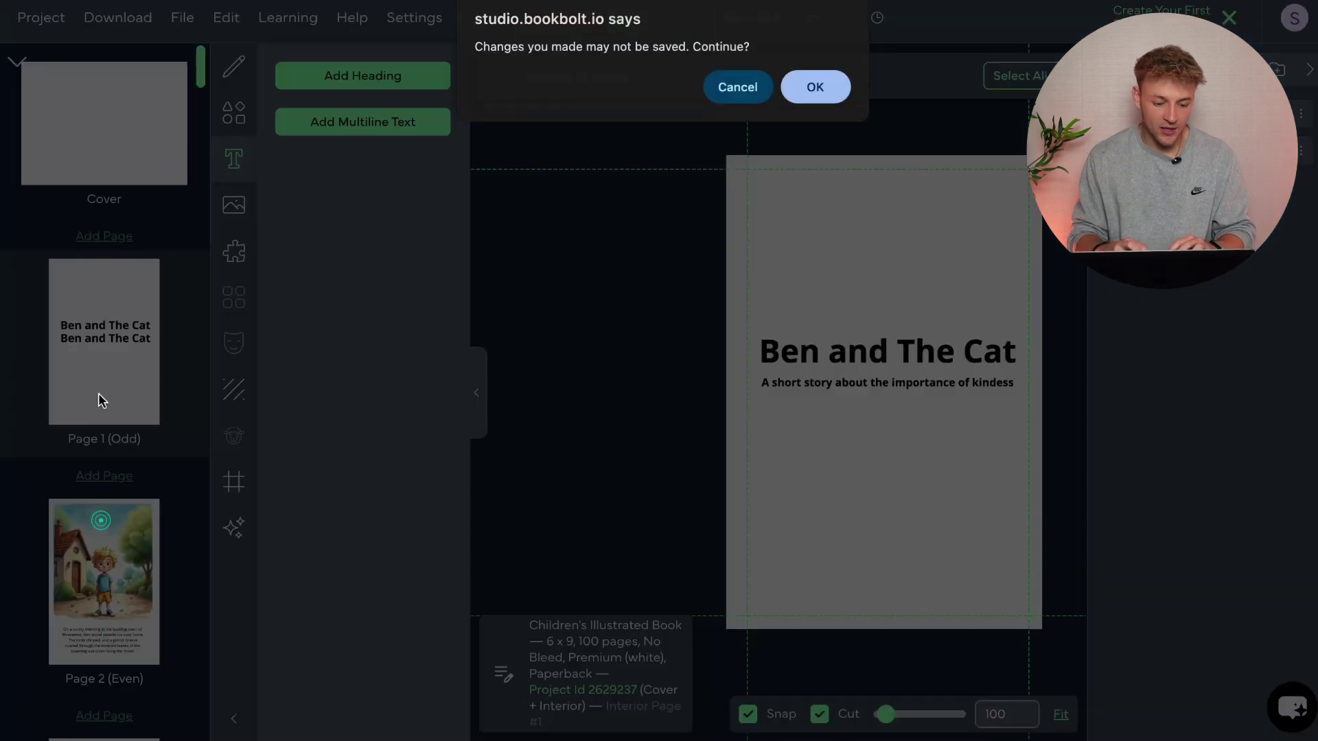
pyautogui.click(747, 94)
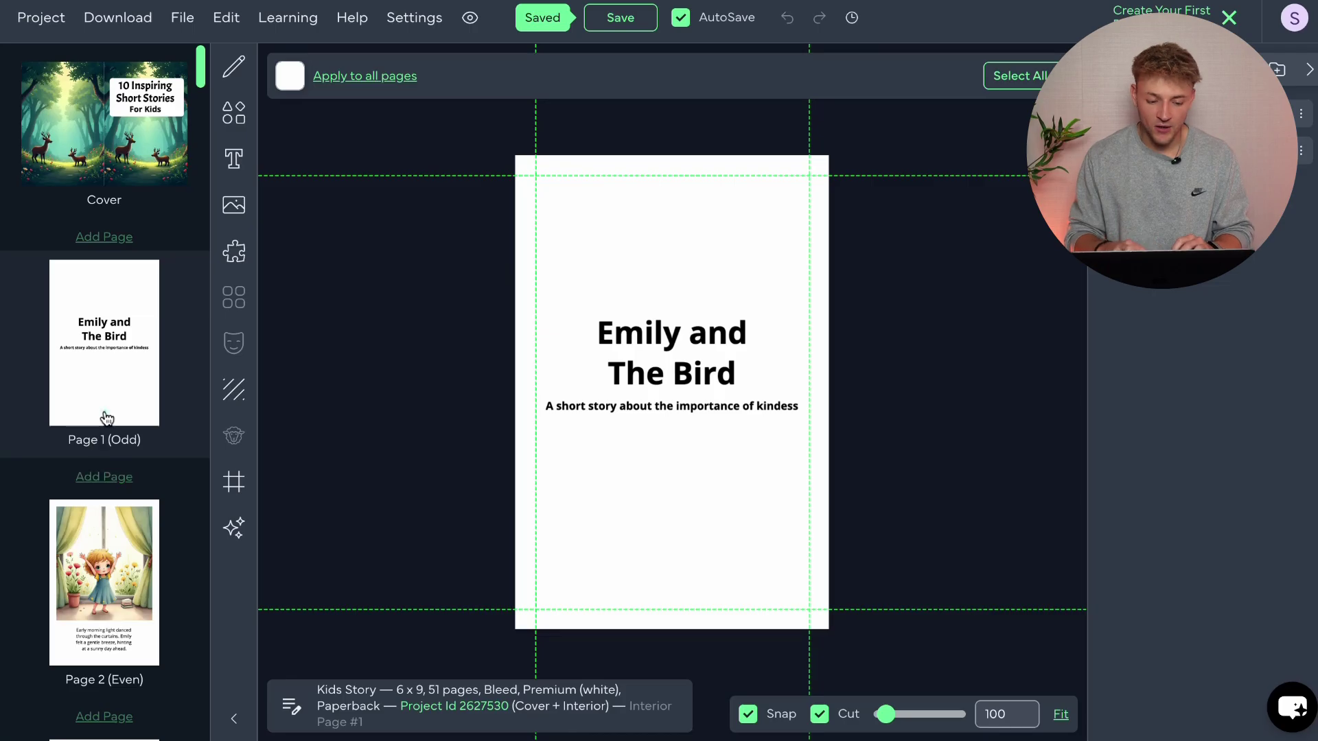
# Step: Examine the title page text and the illustrated story pages in the finished Kids Story project
pyautogui.click(104, 411)
pyautogui.click(700, 372)
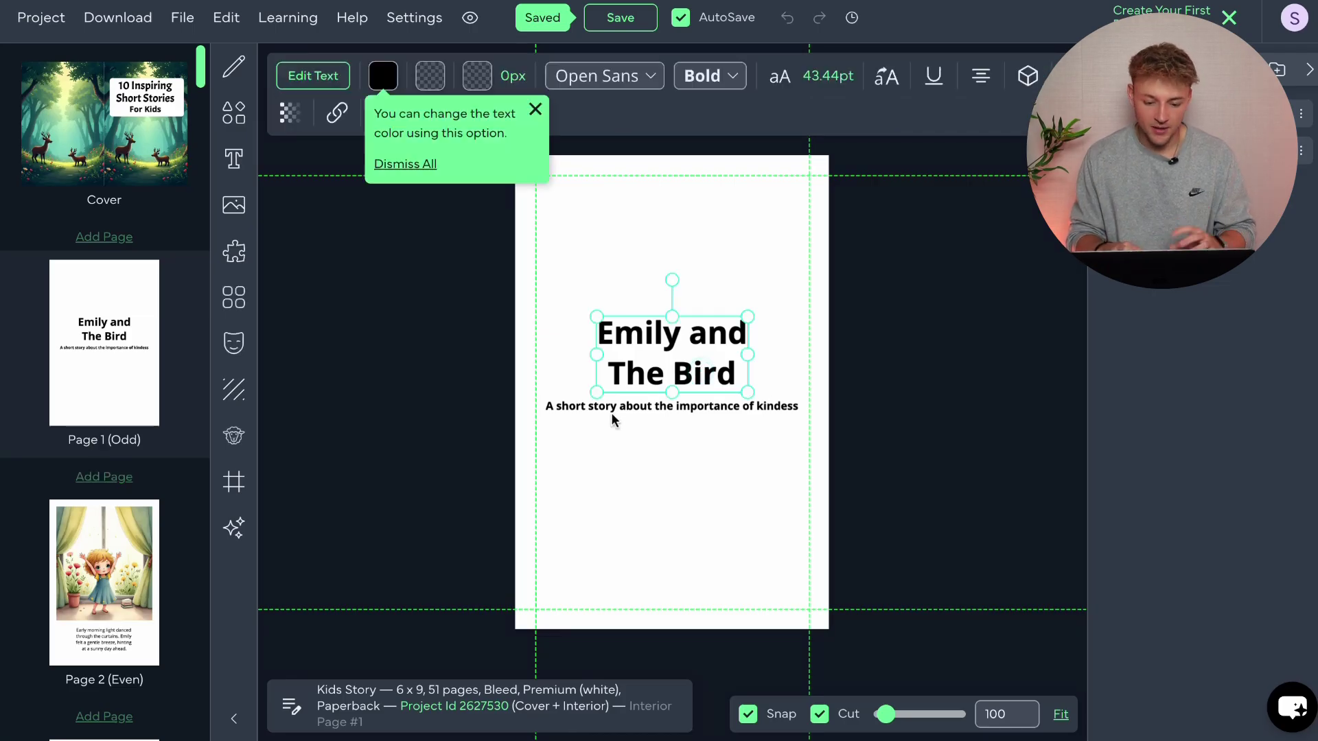
pyautogui.click(621, 414)
pyautogui.click(641, 410)
pyautogui.click(767, 496)
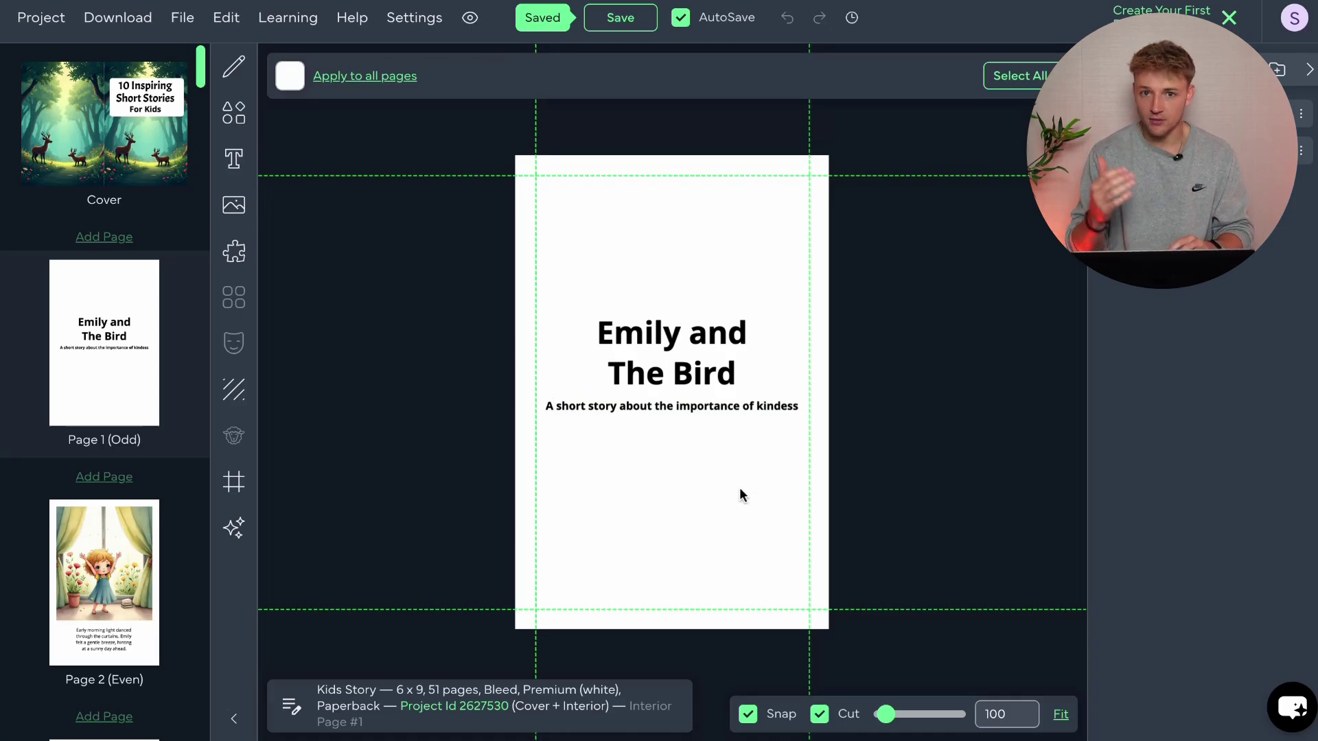
pyautogui.scroll(-20, 108, 467)
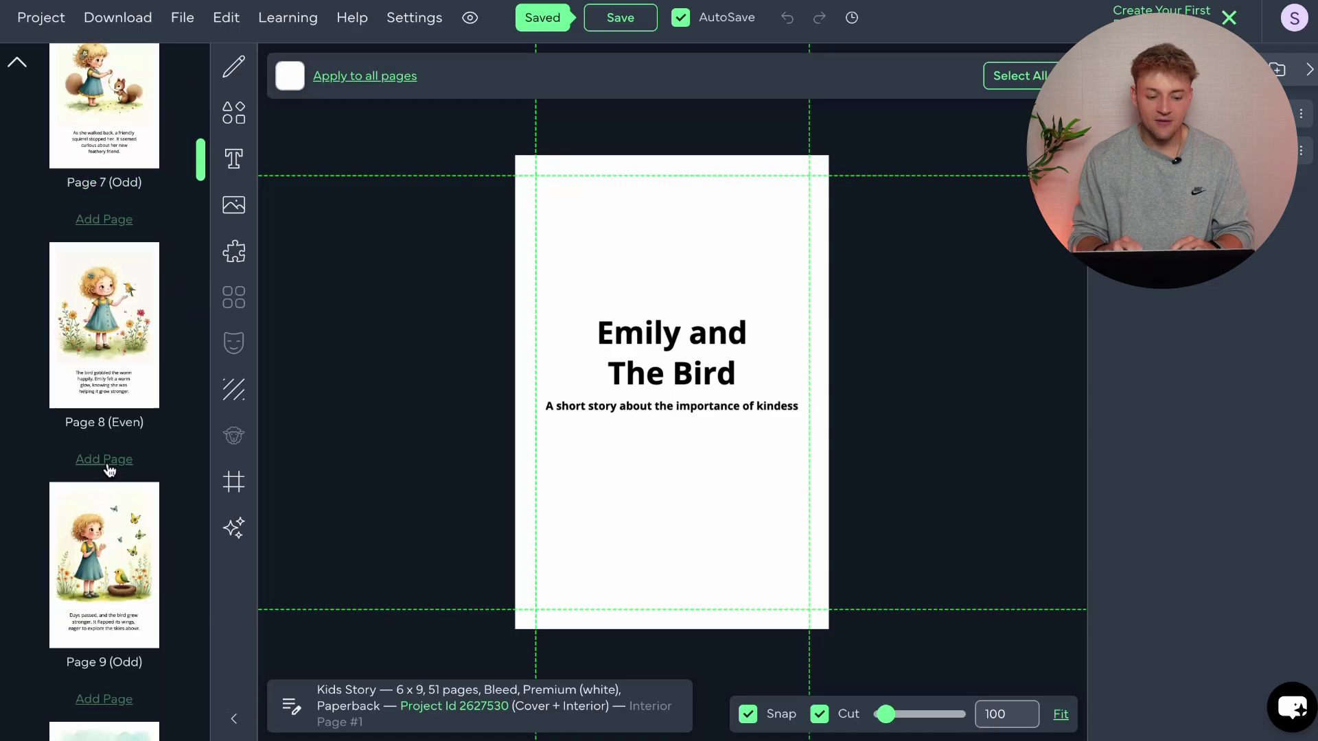
pyautogui.scroll(-1, 108, 469)
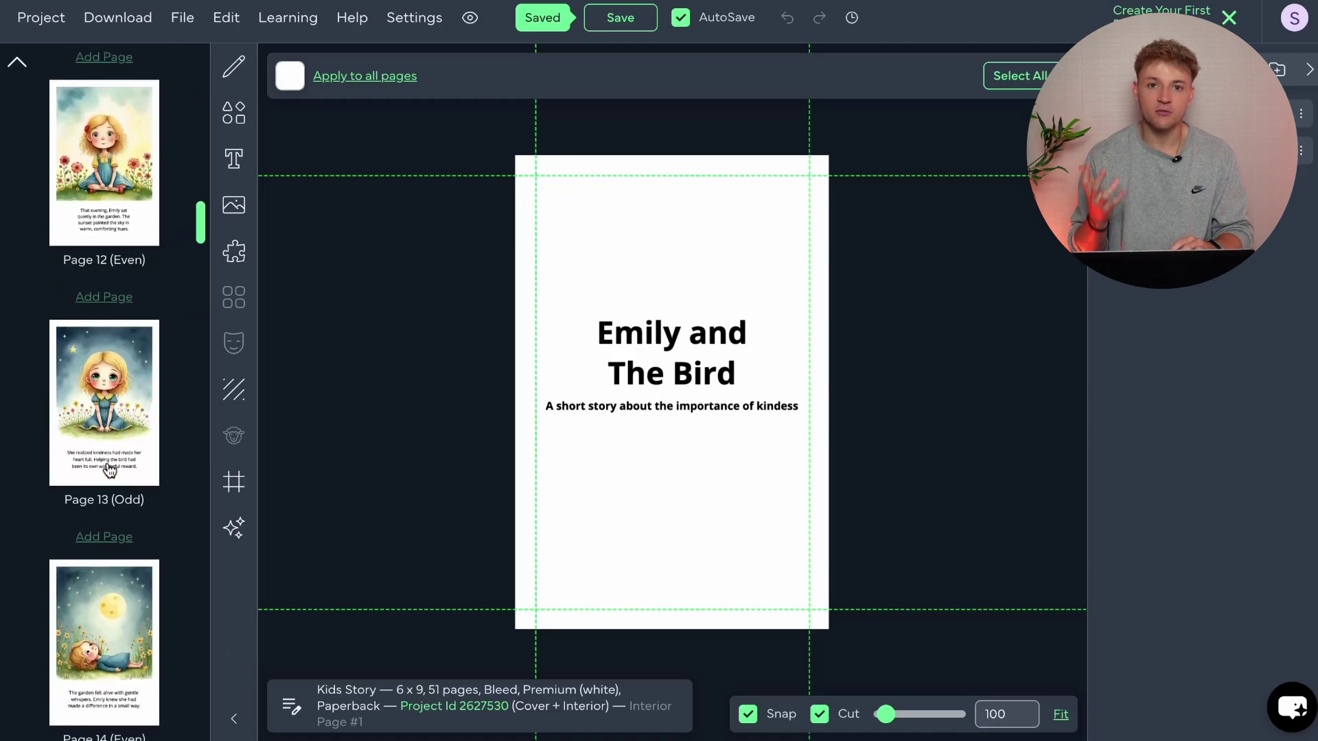
pyautogui.scroll(20, 109, 469)
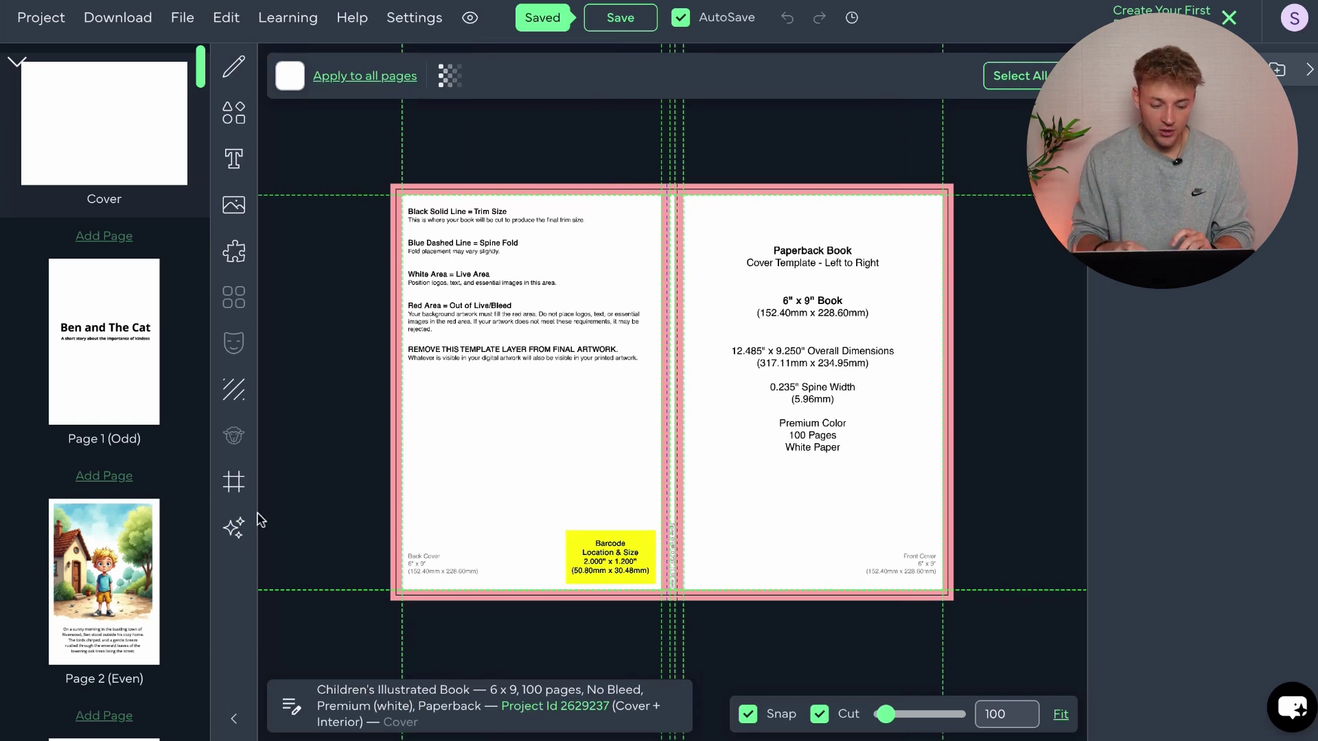
# Step: Open the AI Image Generator for the cover in Precise mode and enter the prompt "image of a magical forest with animals and open space"
pyautogui.click(234, 527)
pyautogui.click(398, 104)
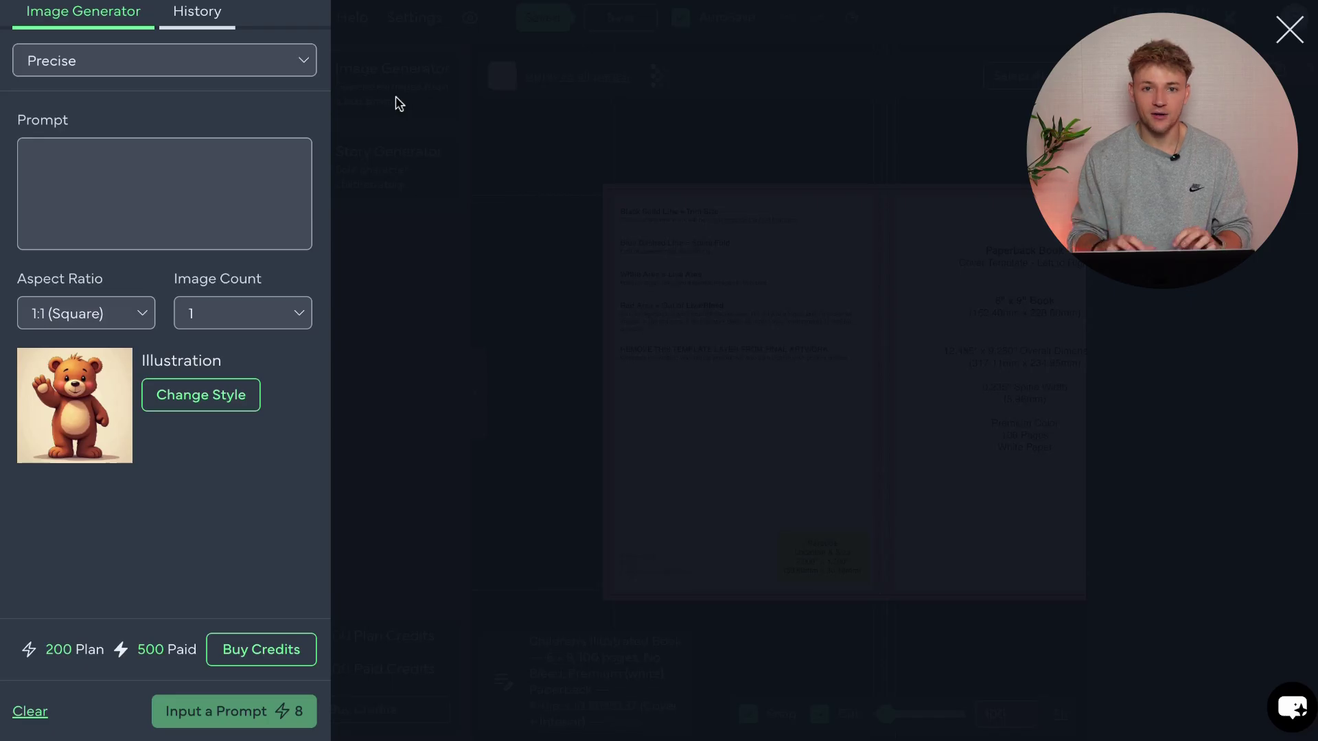
pyautogui.click(224, 48)
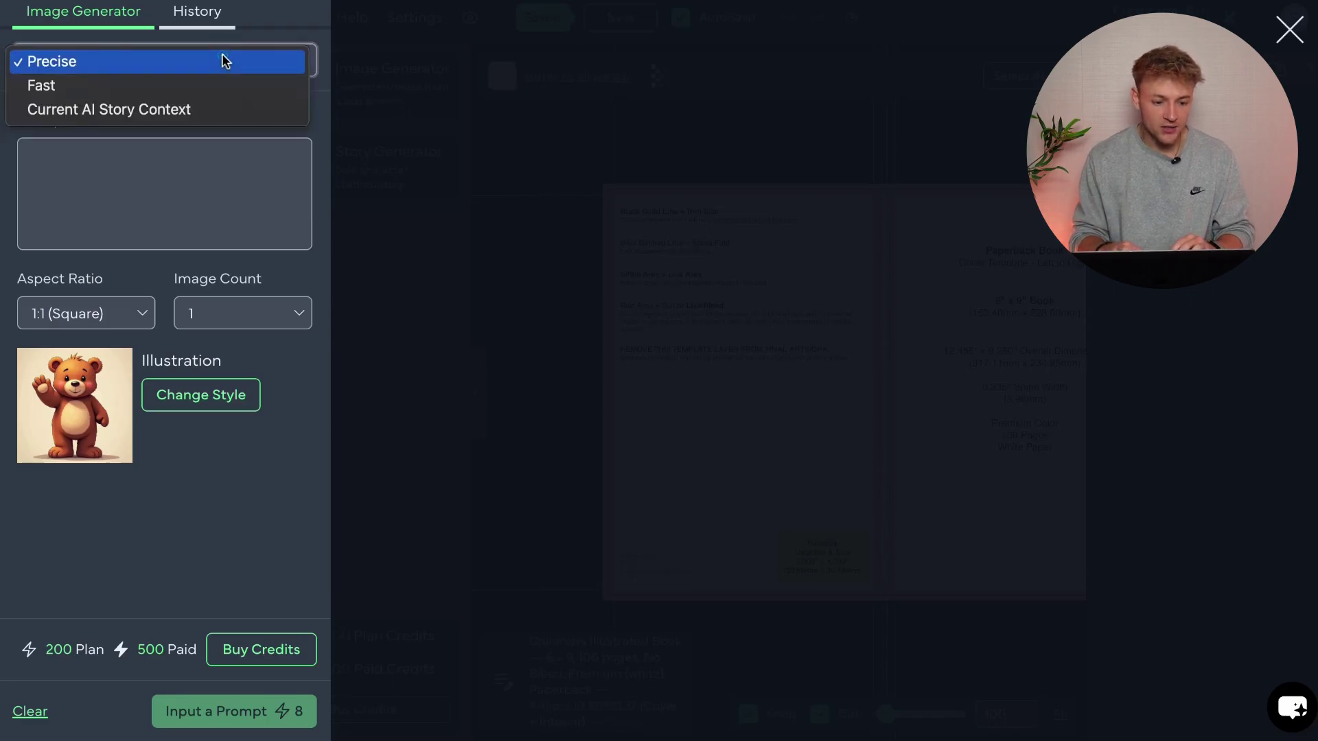
pyautogui.click(223, 59)
pyautogui.click(97, 186)
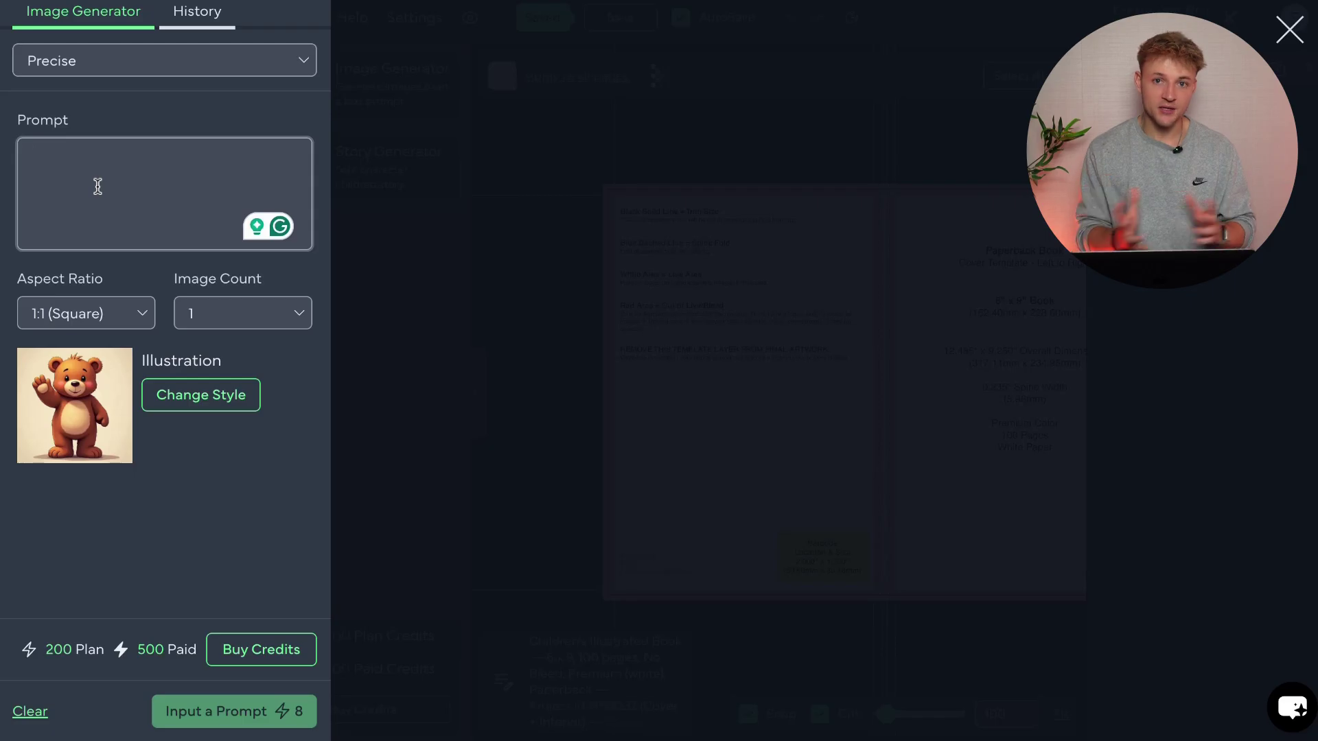
pyautogui.write('image of a magical forest with animals and open space')
pyautogui.moveTo(55, 155); pyautogui.dragTo(324, 174)
pyautogui.click(151, 165)
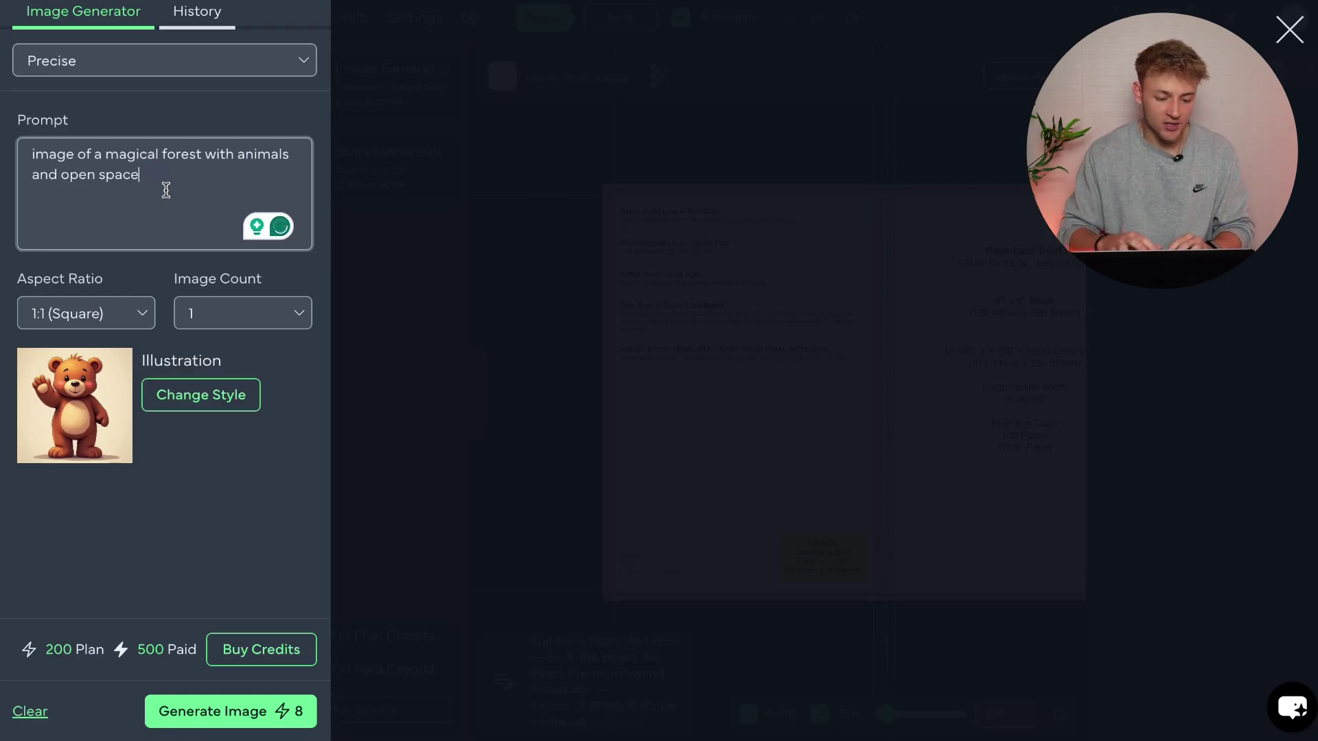
pyautogui.press('Tab')
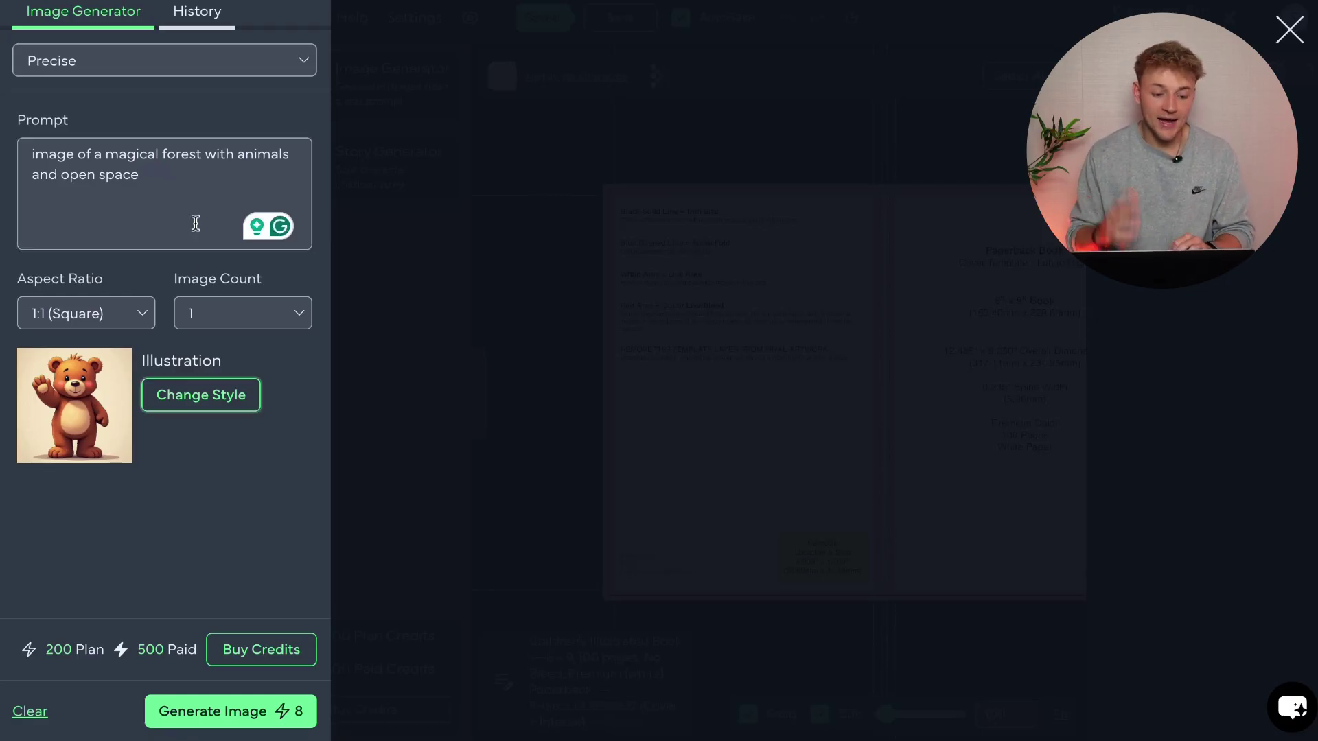
# Step: Look through the available image styles, keep Illustration, and generate one square forest image
pyautogui.click(172, 391)
pyautogui.click(156, 481)
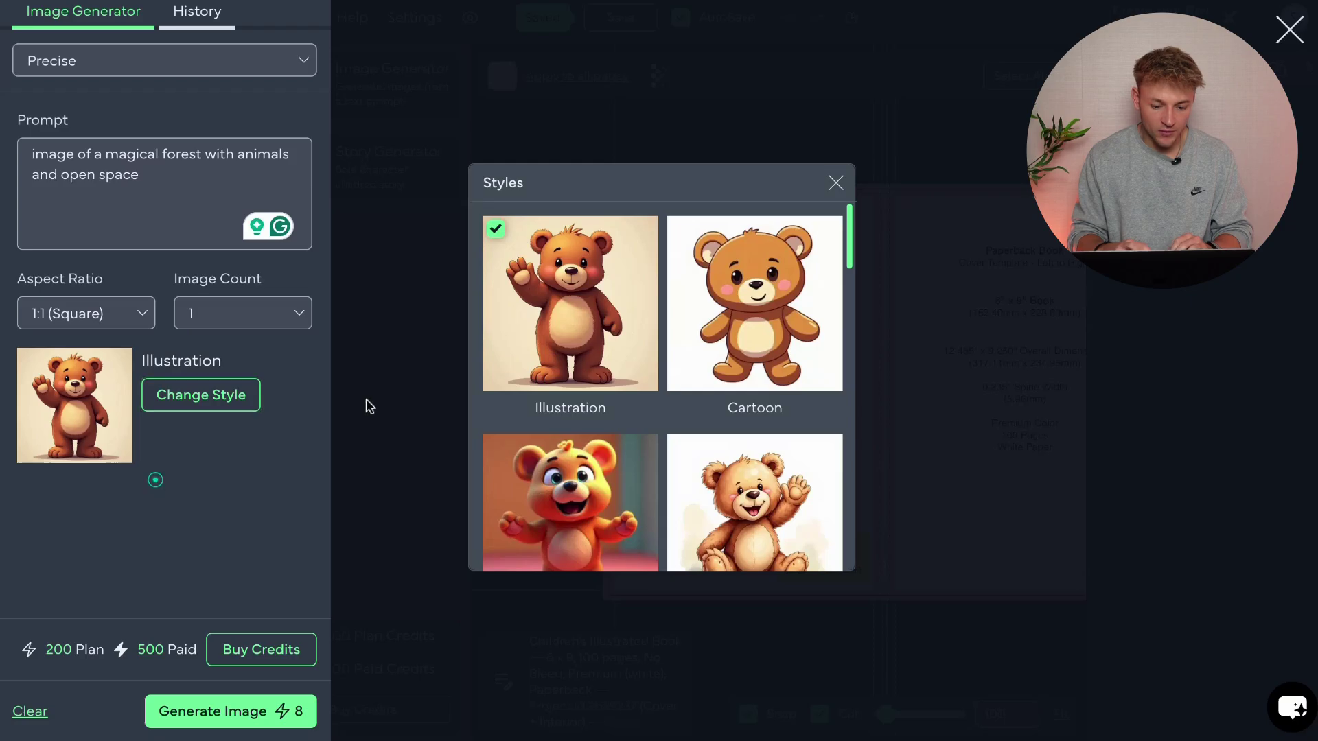
pyautogui.scroll(-1, 789, 293)
pyautogui.scroll(-2, 788, 283)
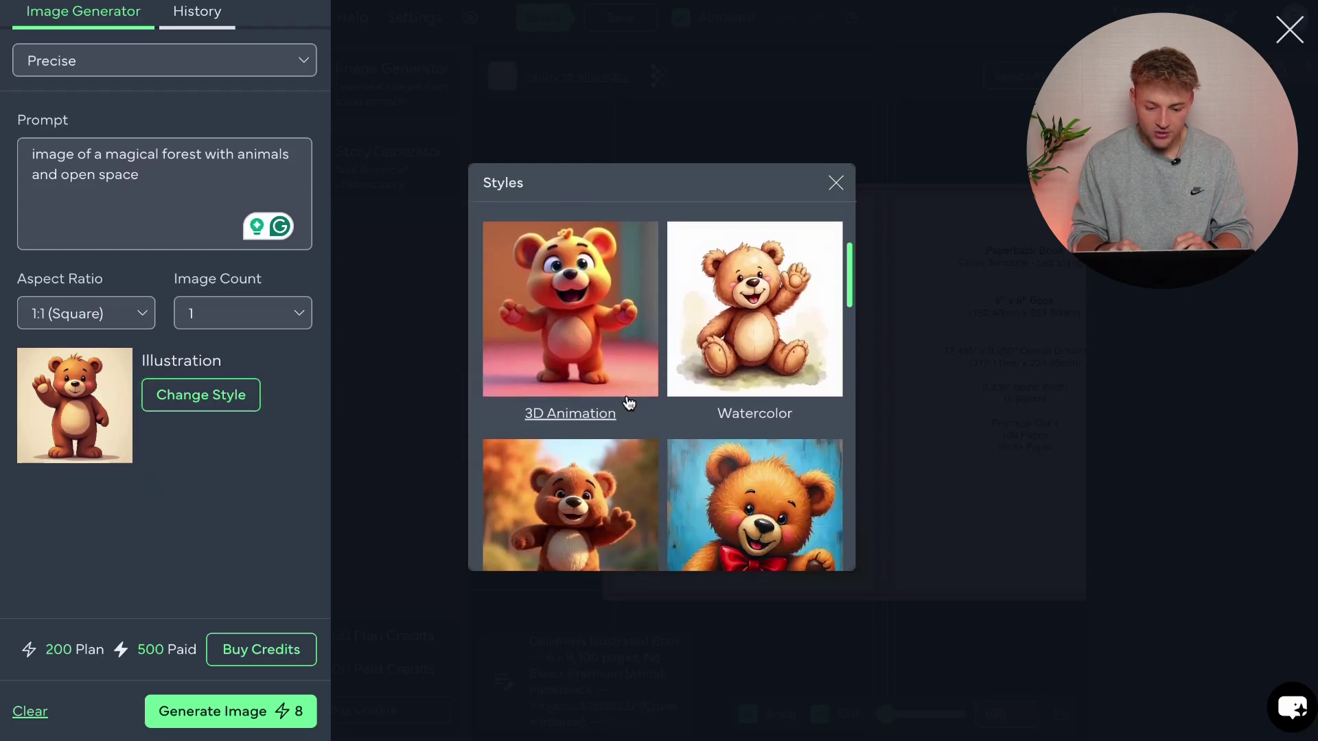
pyautogui.scroll(-6, 789, 373)
pyautogui.scroll(-3, 790, 372)
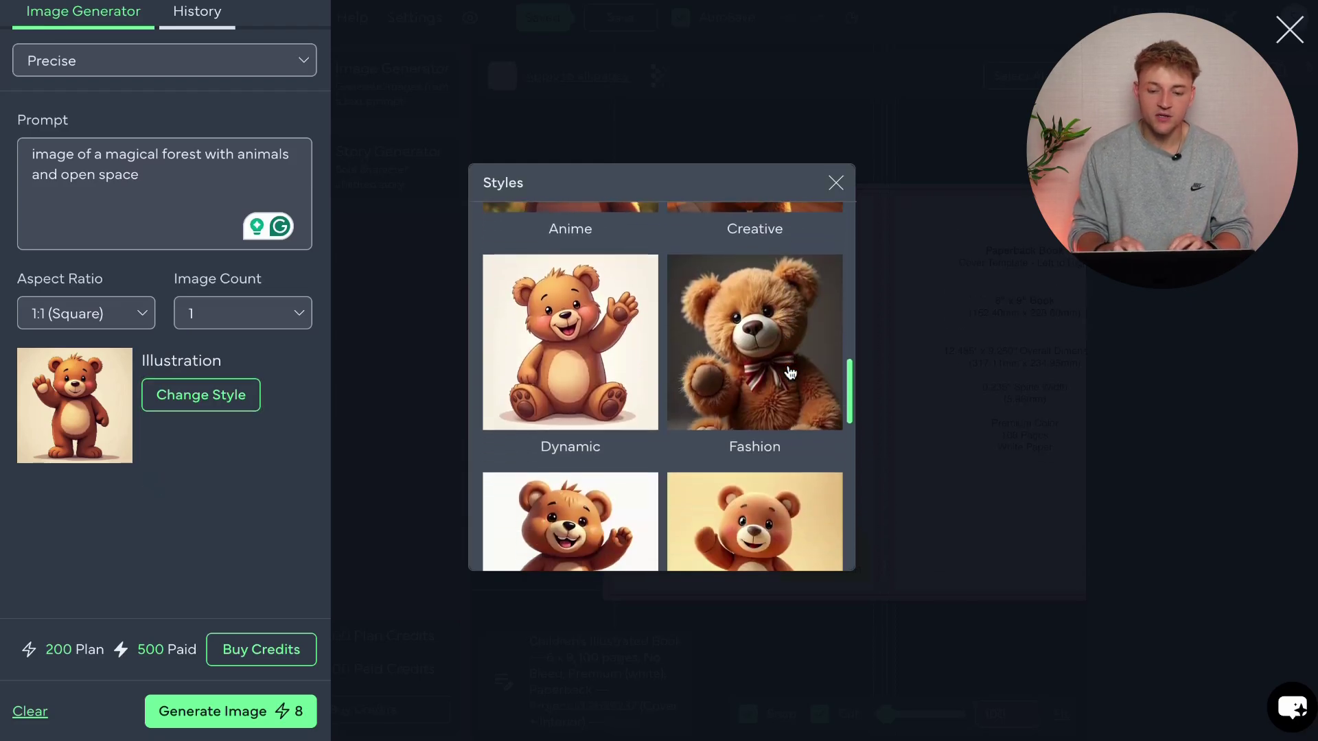
pyautogui.click(836, 184)
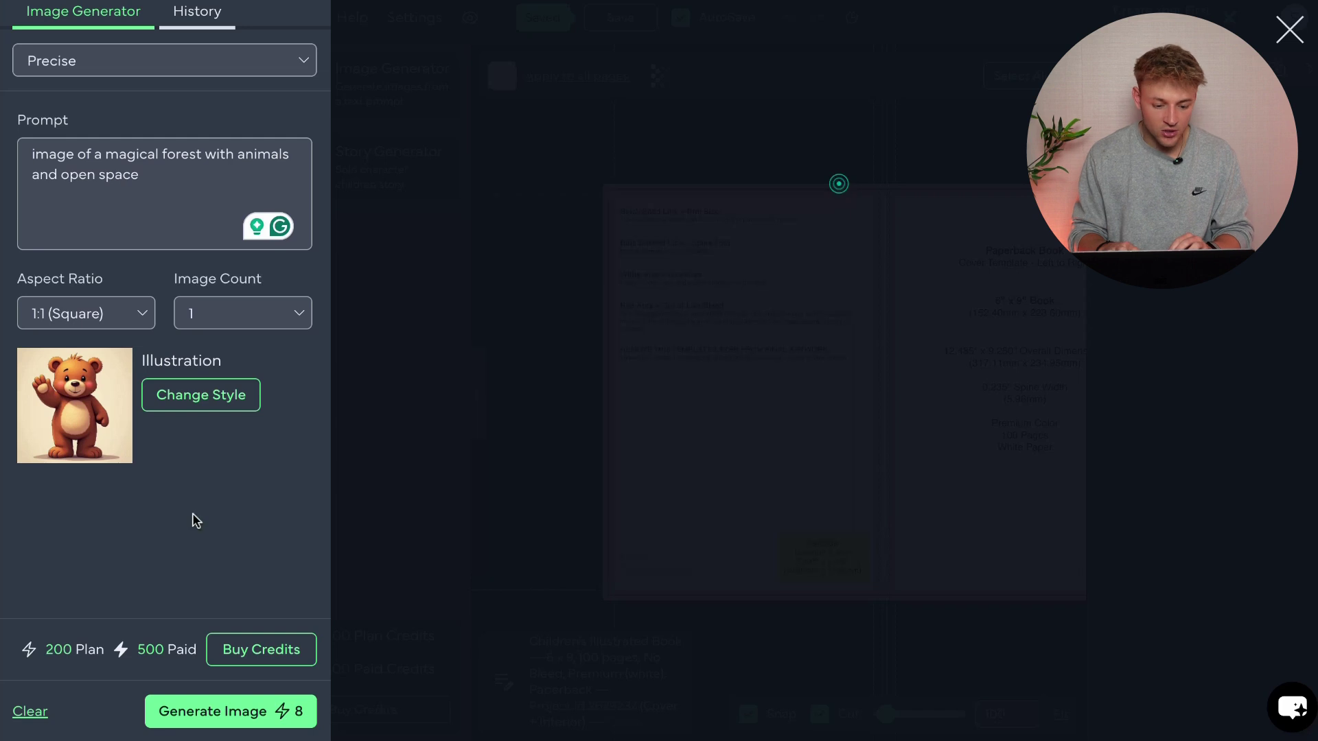
pyautogui.click(245, 716)
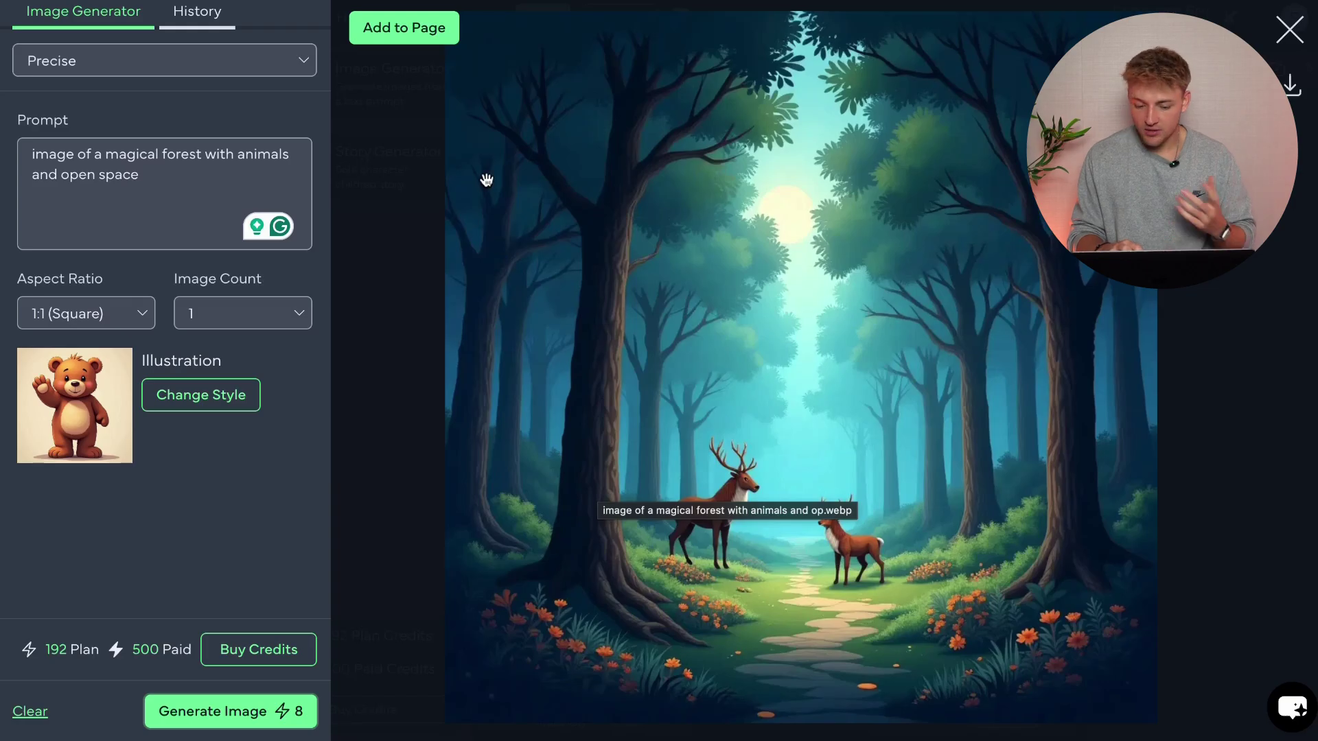
# Step: Add the generated forest image to the cover, enlarge it to the full cover height and centre it over the front cover
pyautogui.click(433, 35)
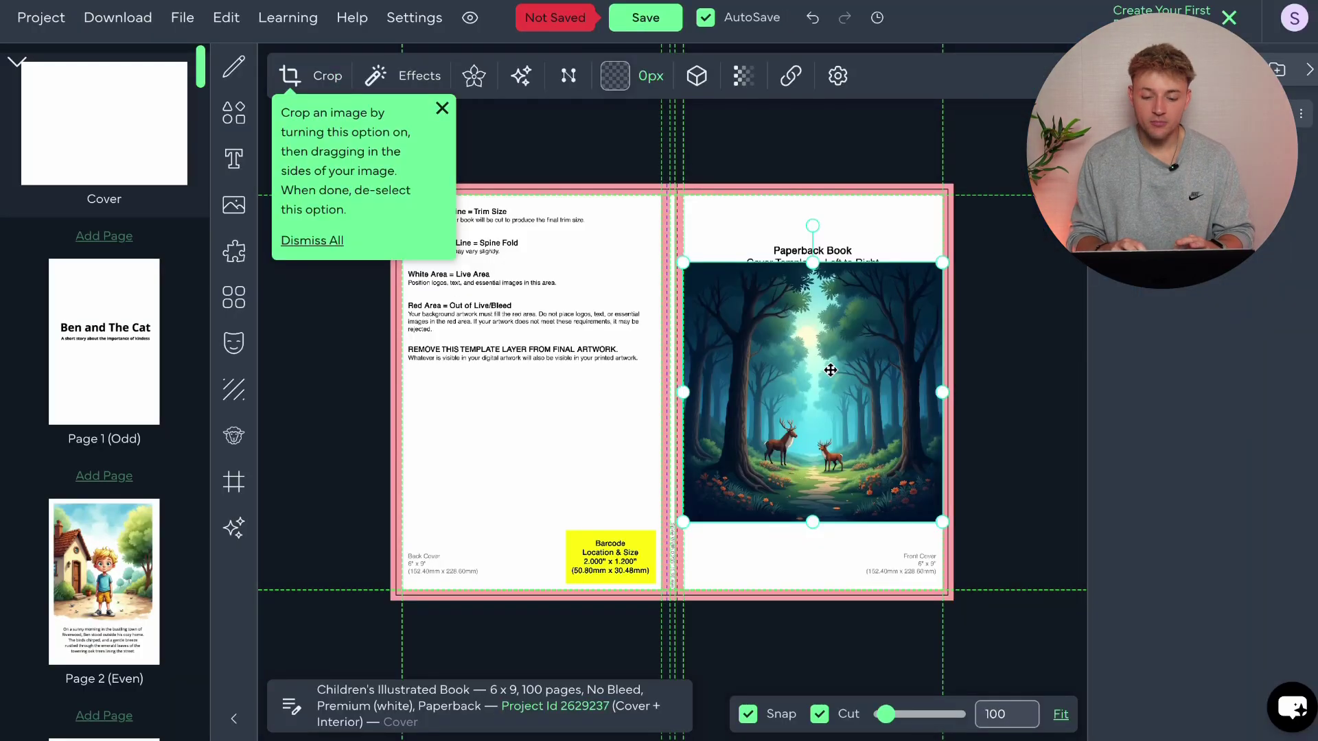
pyautogui.moveTo(830, 370); pyautogui.dragTo(818, 292)
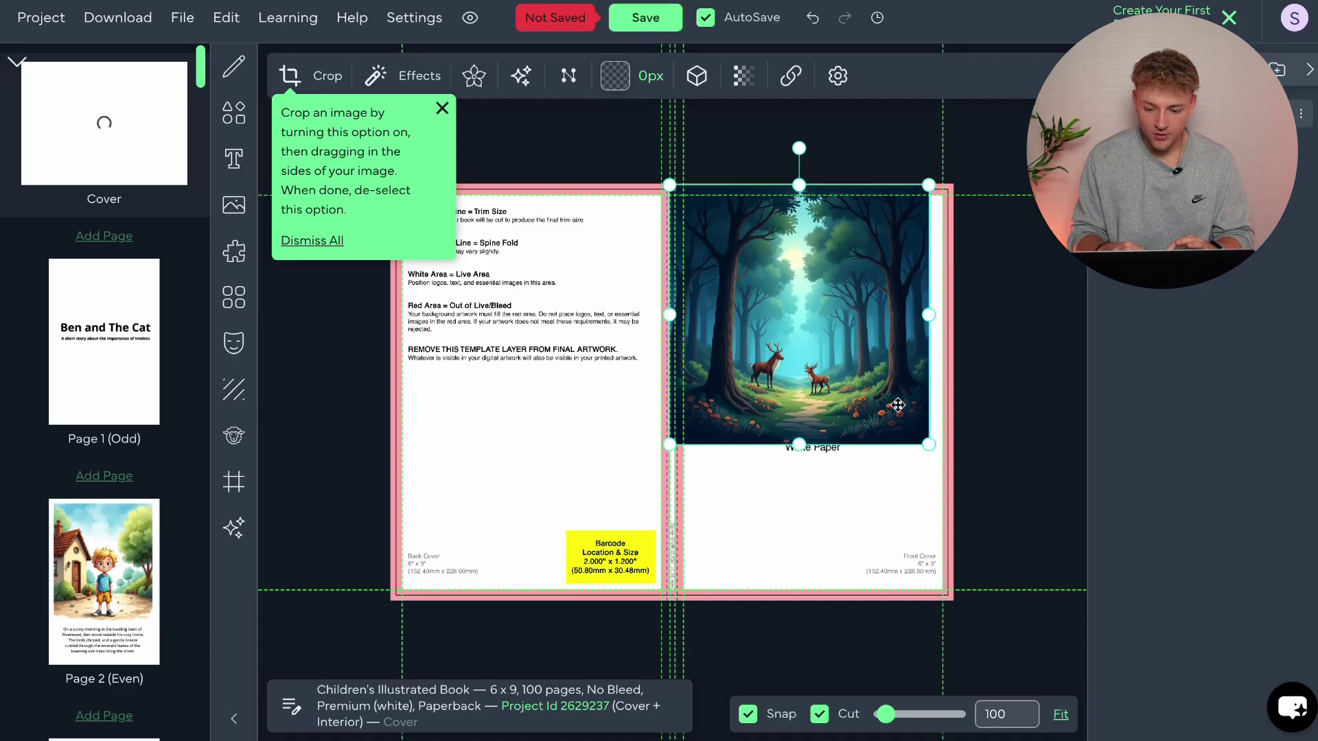
pyautogui.click(824, 491)
pyautogui.click(868, 347)
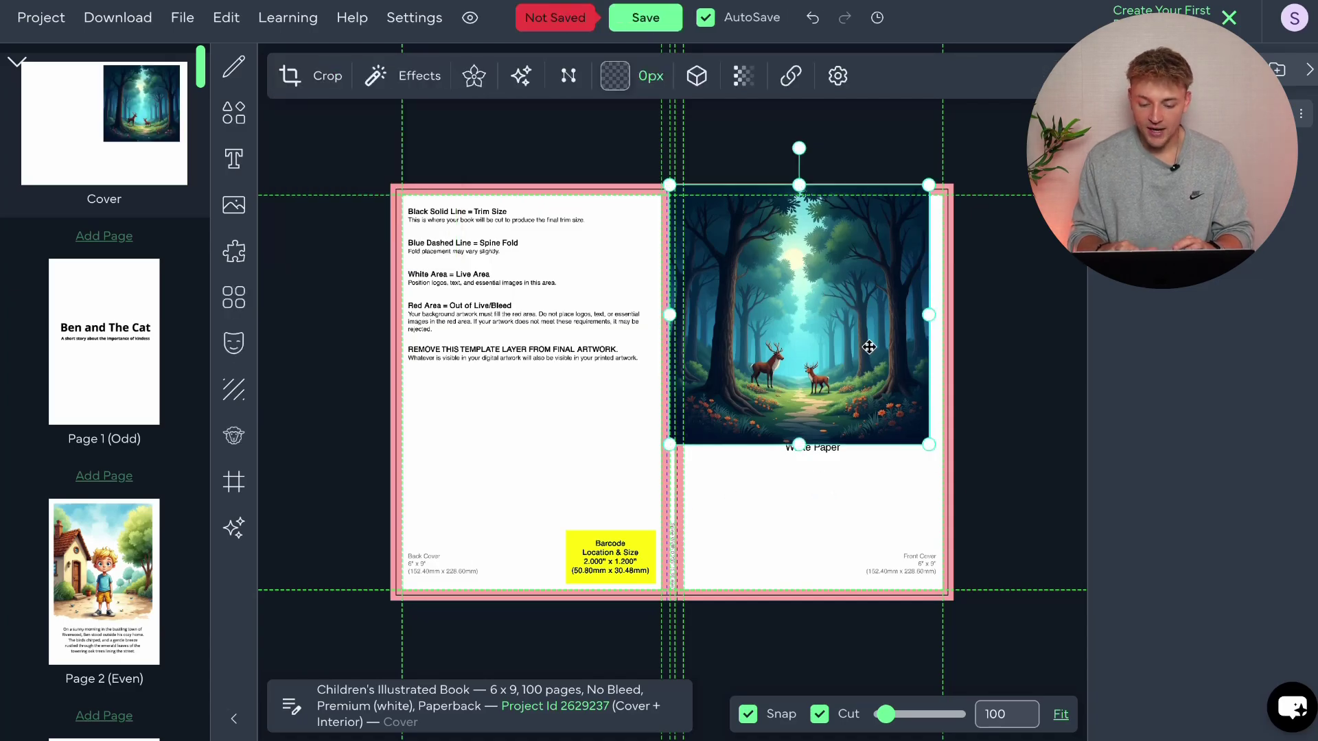
pyautogui.moveTo(928, 446); pyautogui.dragTo(1032, 653)
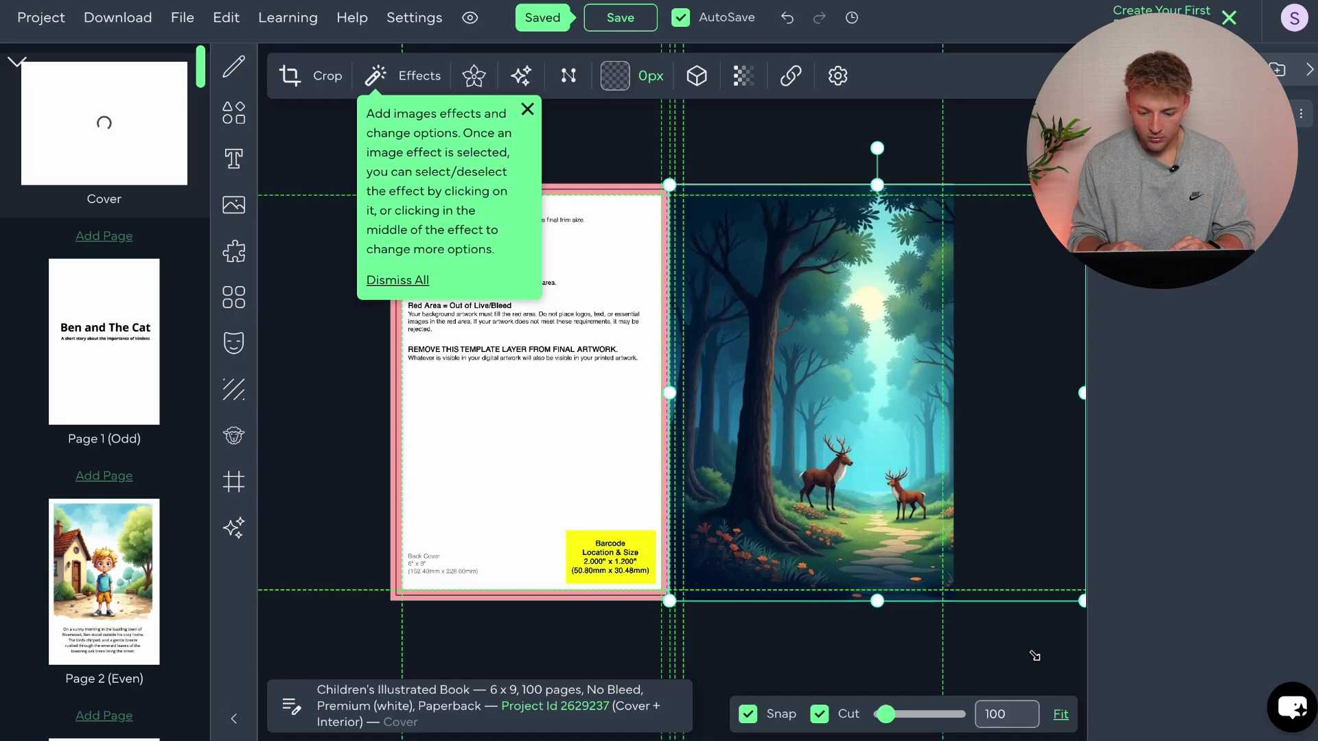
pyautogui.click(947, 659)
pyautogui.moveTo(874, 469); pyautogui.dragTo(811, 470)
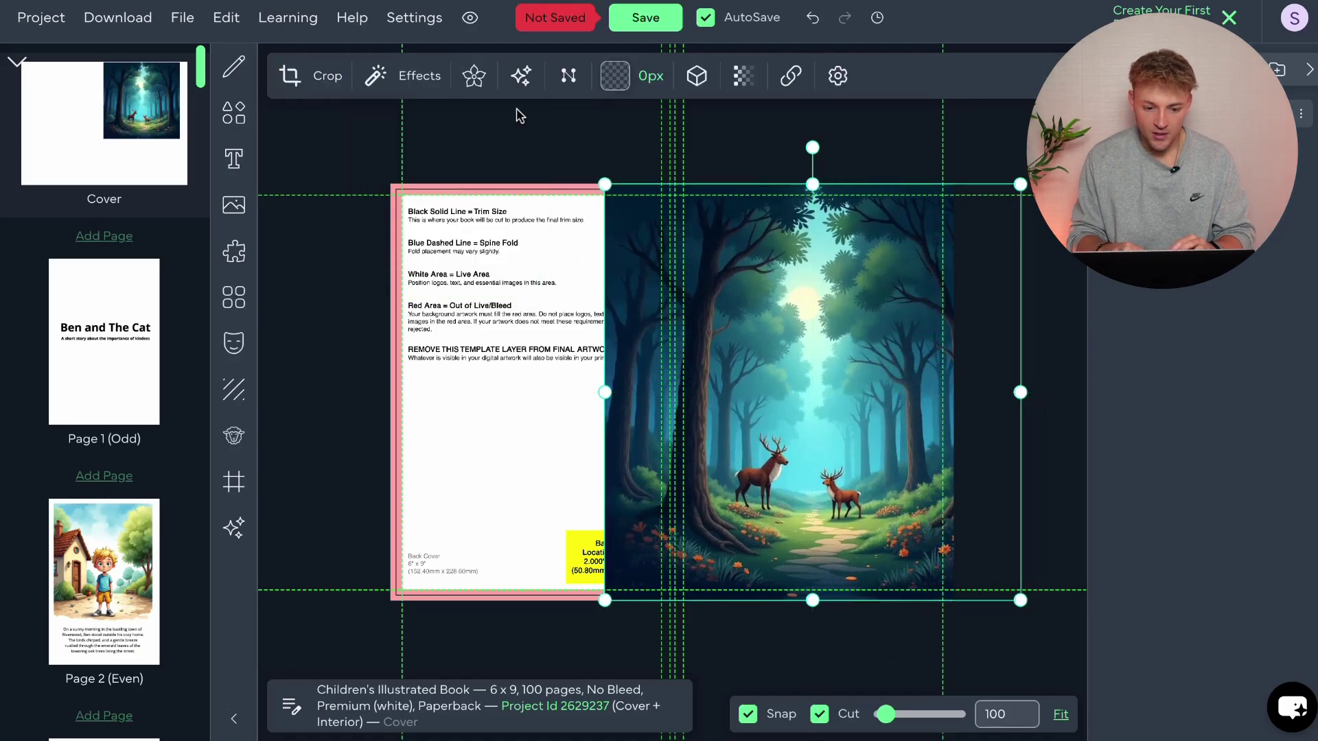
# Step: Crop both sides of the forest image to the front cover, from the spine to the outer bleed edge
pyautogui.click(290, 75)
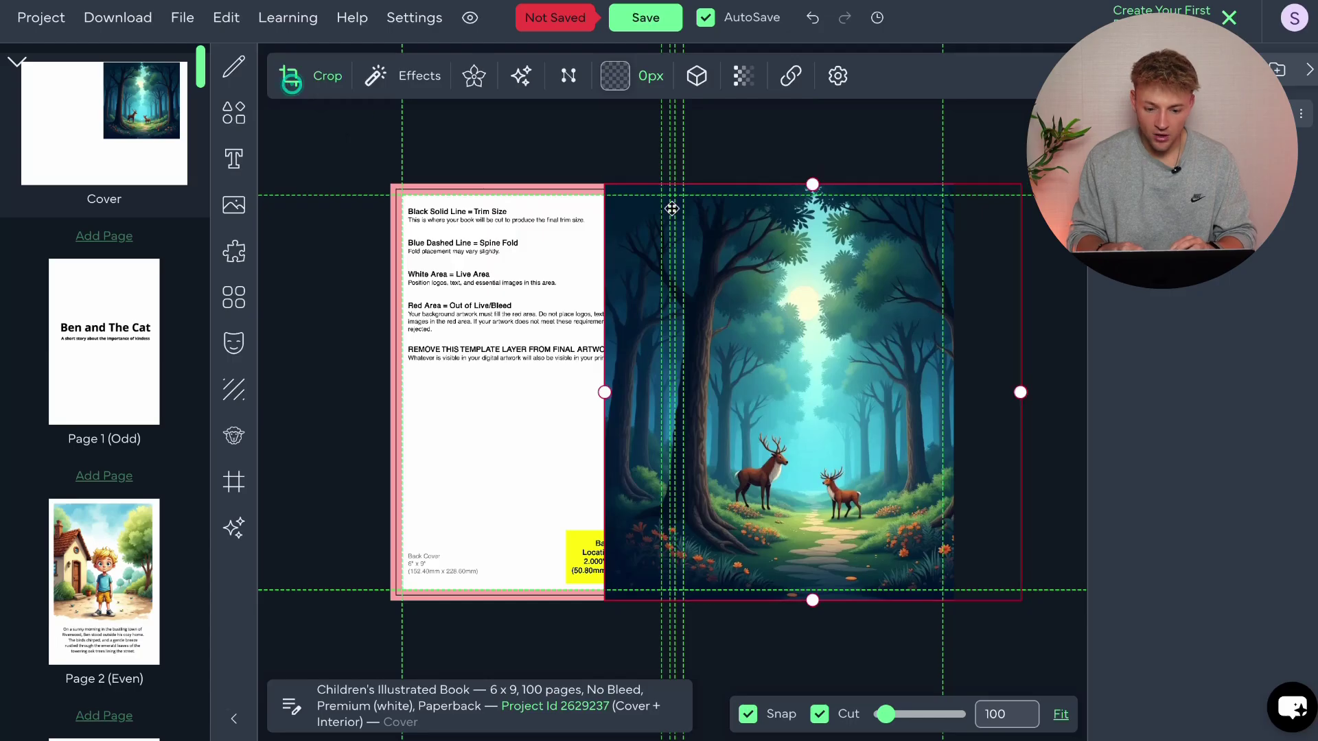
pyautogui.moveTo(603, 393); pyautogui.dragTo(674, 393)
pyautogui.moveTo(1019, 392); pyautogui.dragTo(948, 393)
pyautogui.click(1003, 369)
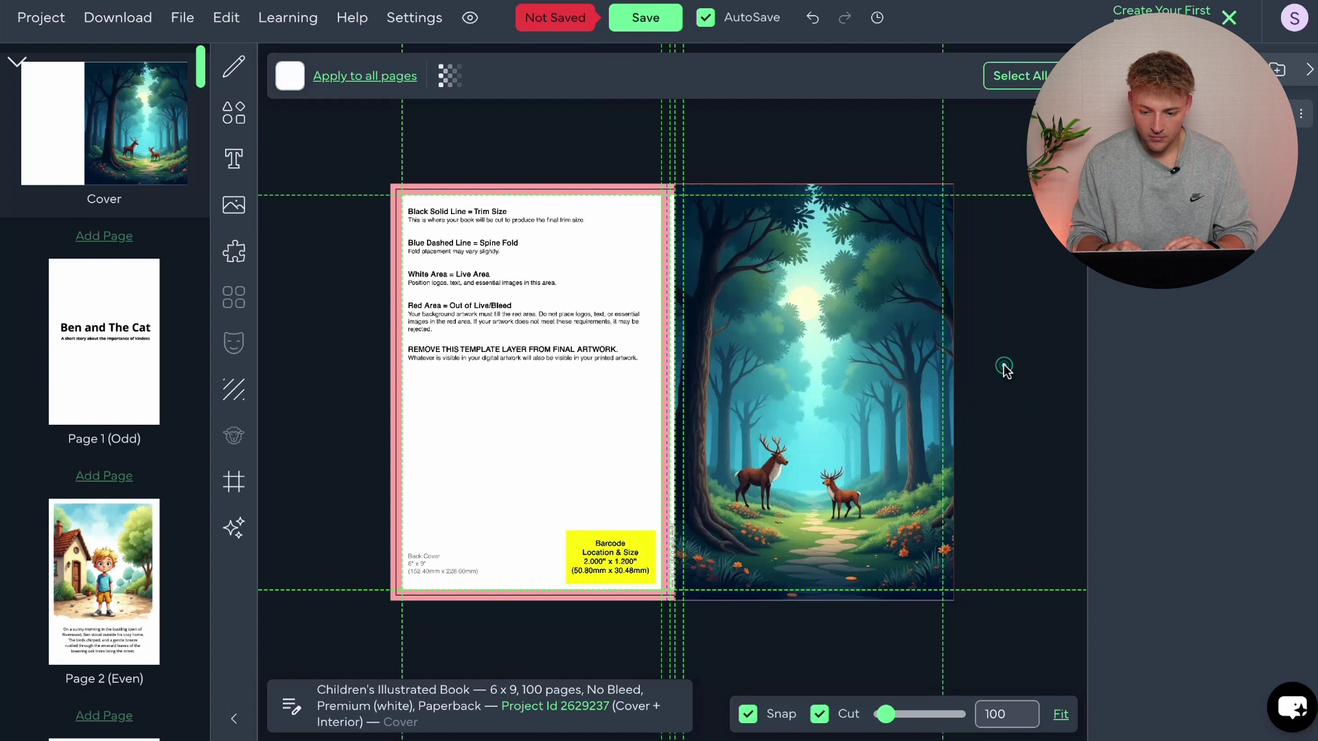
# Step: Slightly enlarge the cropped forest image and centre it vertically so it fills the front cover's bleed
pyautogui.click(882, 348)
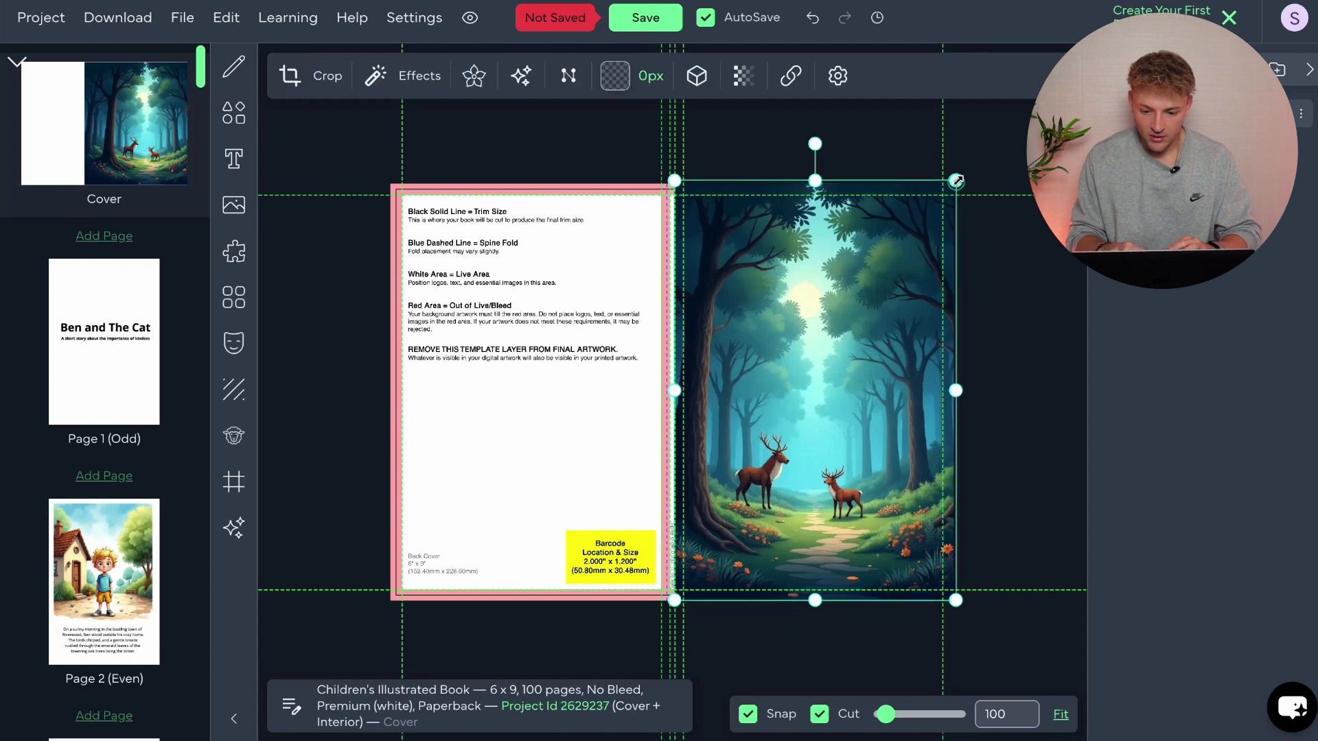
pyautogui.click(990, 292)
pyautogui.click(886, 540)
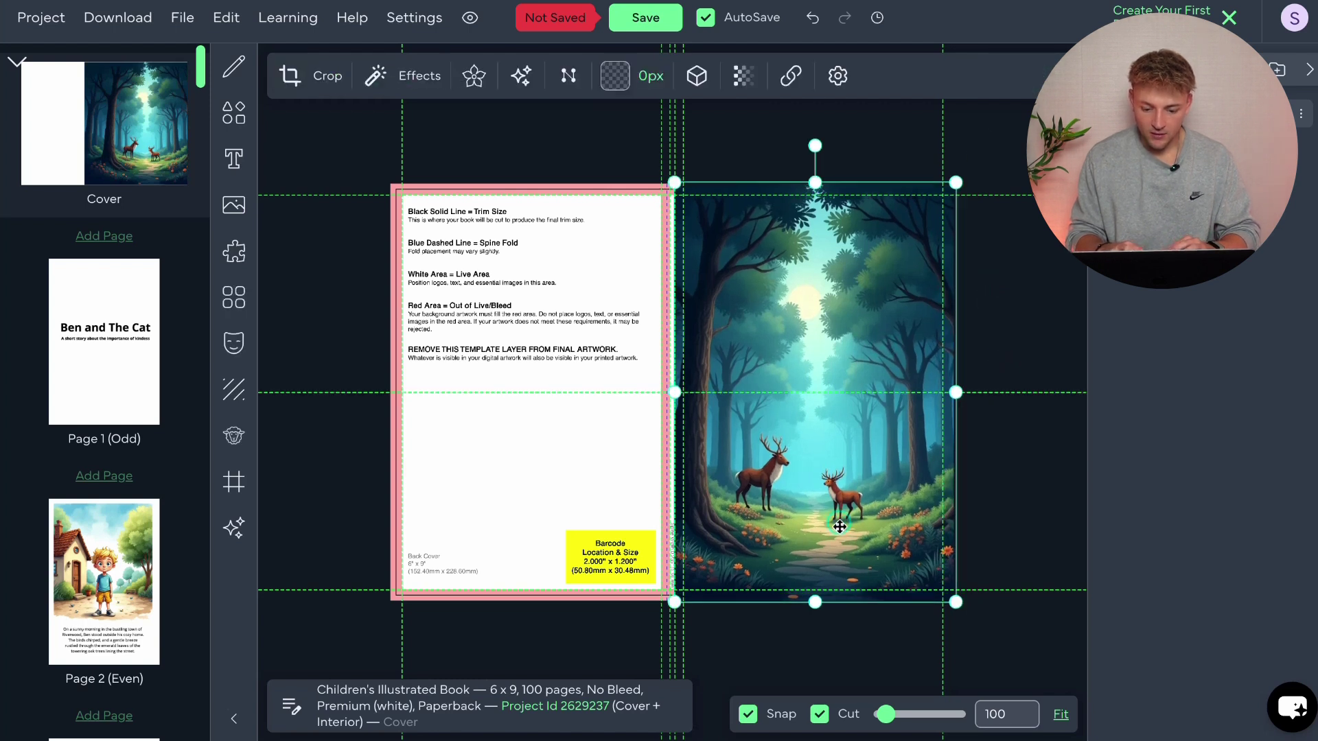
pyautogui.click(986, 513)
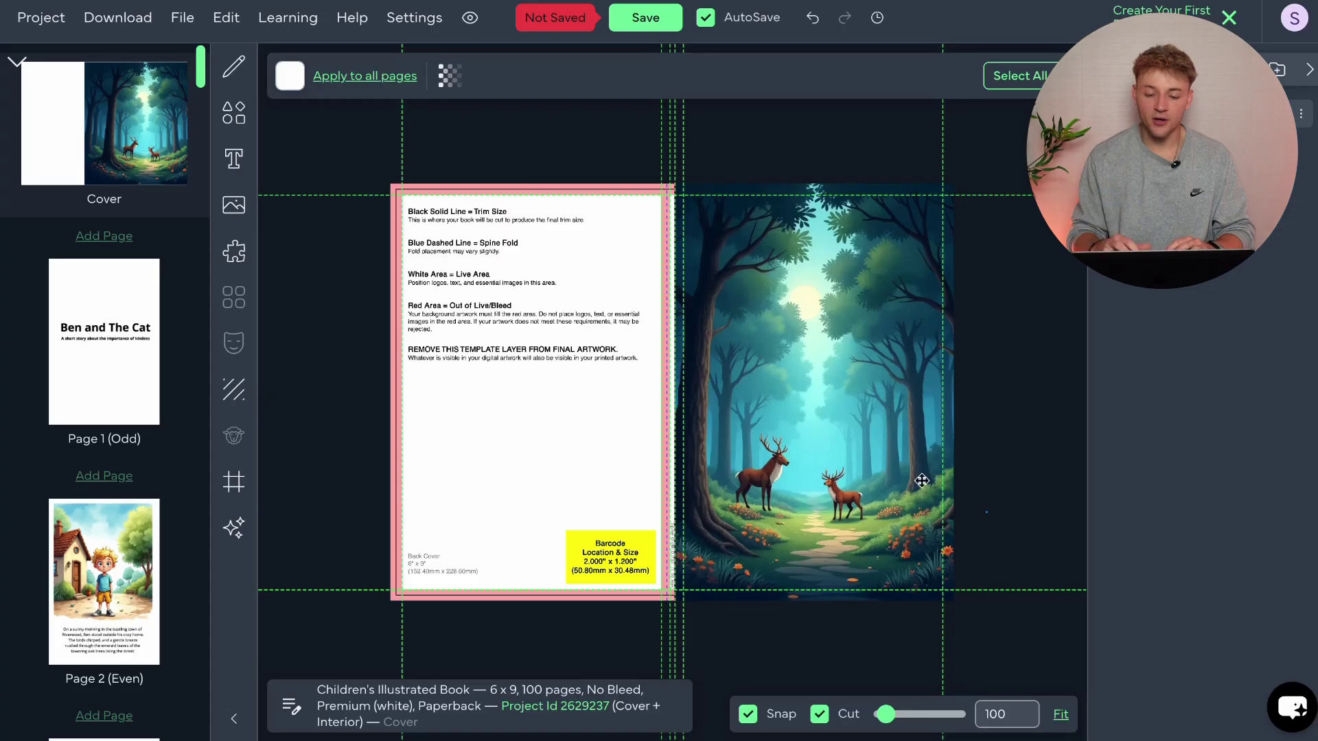
# Step: Duplicate the front cover forest image and place the copy over the back cover
pyautogui.click(892, 472)
pyautogui.moveTo(858, 461); pyautogui.dragTo(532, 462)
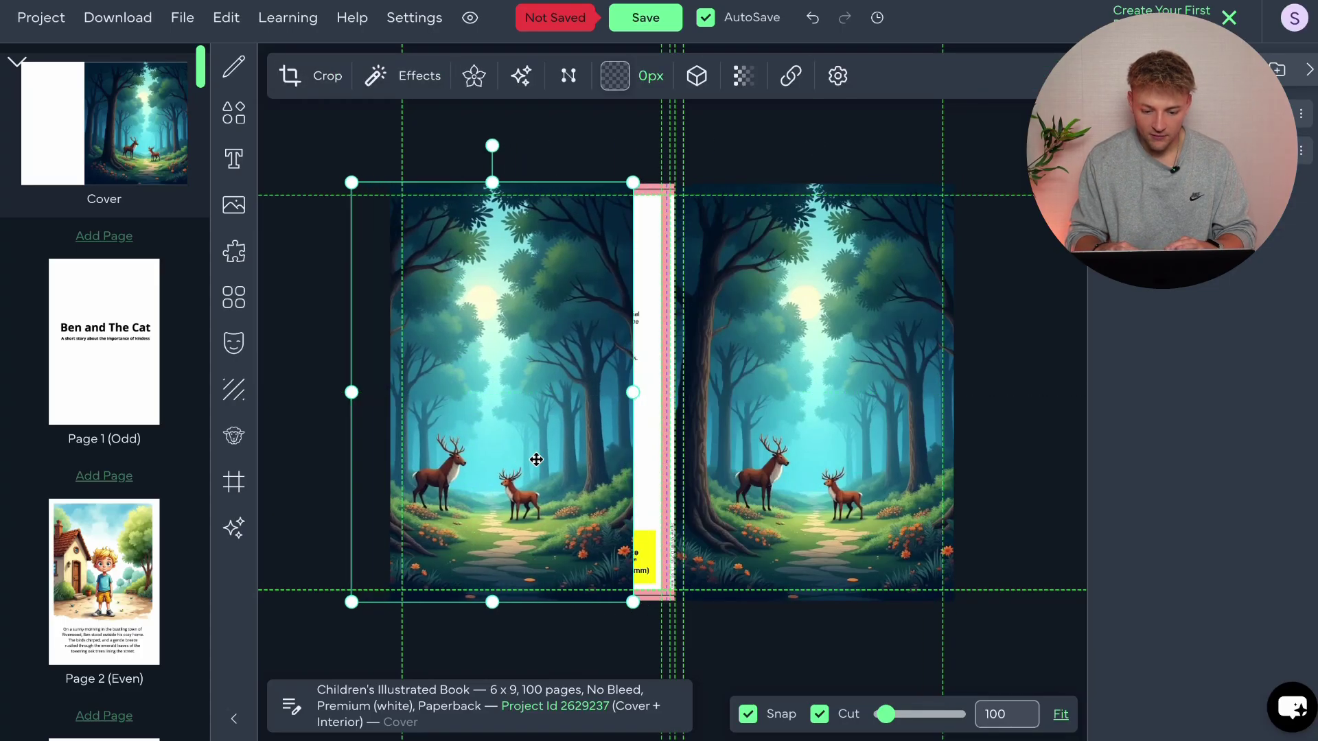
# Step: Add a rectangle shape to the front cover's upper half and widen it to nearly the full width between the side guides
pyautogui.click(844, 417)
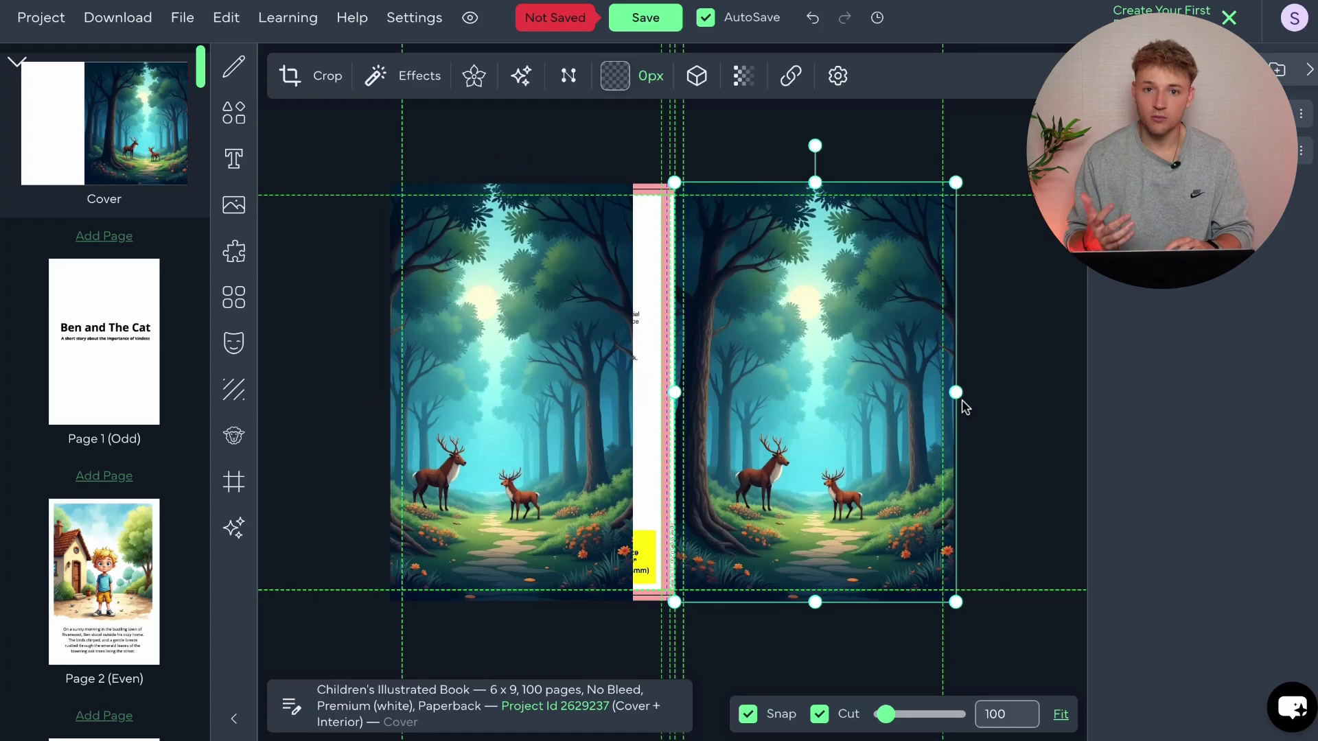
pyautogui.click(234, 113)
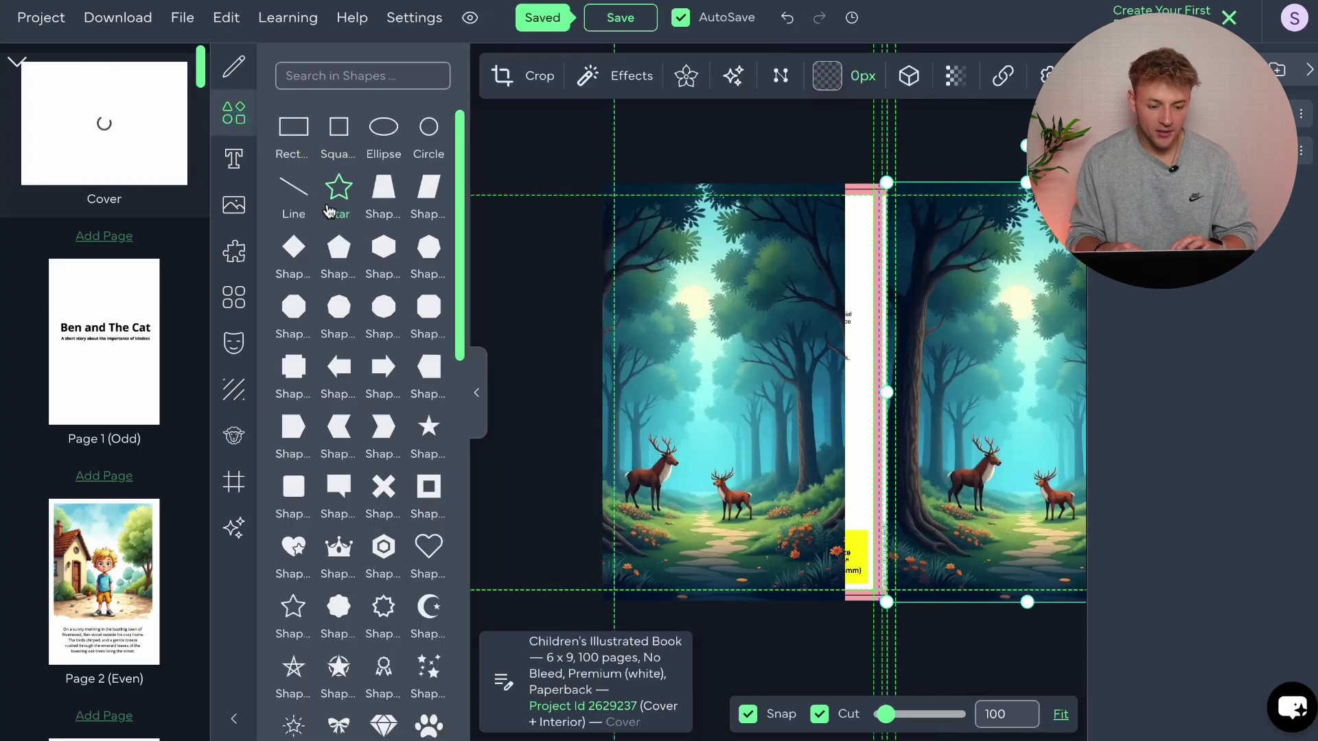
pyautogui.click(293, 126)
pyautogui.click(679, 338)
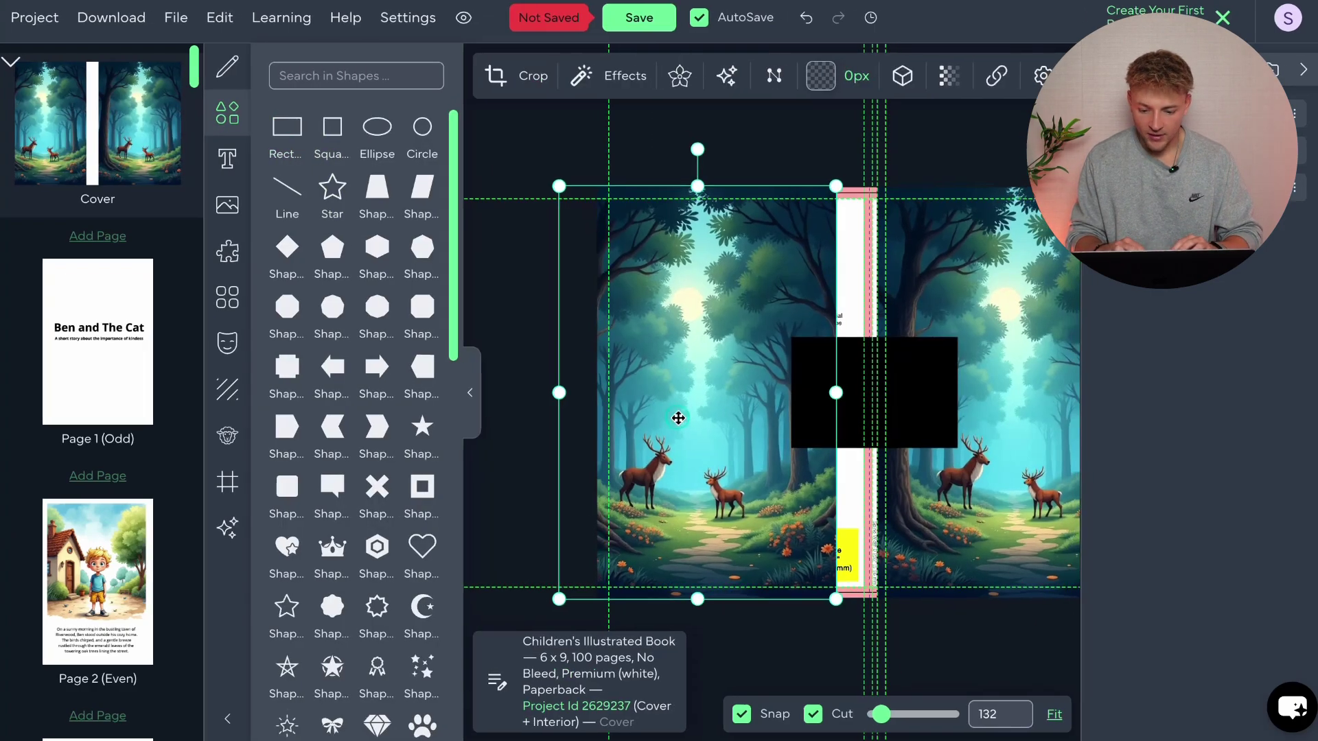
pyautogui.click(478, 398)
pyautogui.click(697, 399)
pyautogui.moveTo(697, 400); pyautogui.dragTo(869, 420)
pyautogui.moveTo(794, 385); pyautogui.dragTo(776, 306)
pyautogui.moveTo(889, 300); pyautogui.dragTo(924, 300)
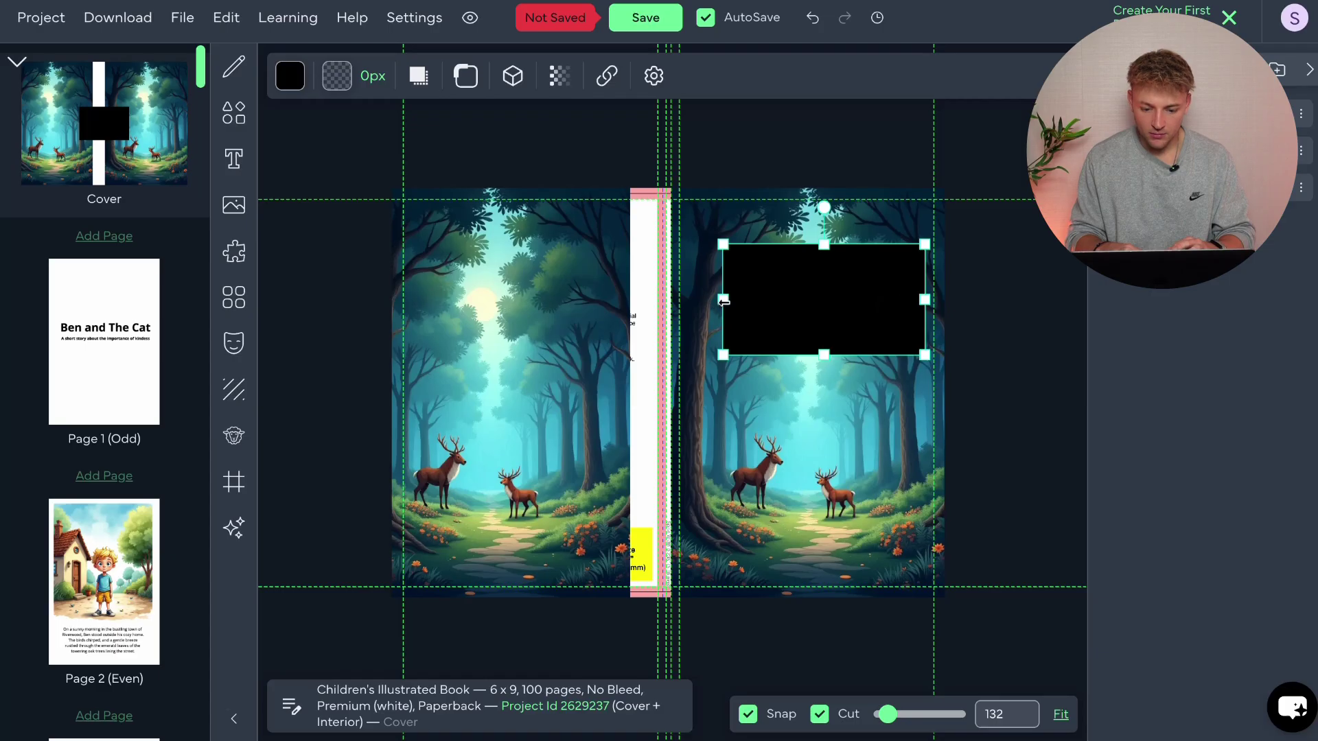
pyautogui.moveTo(724, 300); pyautogui.dragTo(691, 300)
# Step: Change the fill color of the front cover rectangle to white (#ffffff)
pyautogui.click(289, 75)
pyautogui.moveTo(321, 224); pyautogui.dragTo(257, 195)
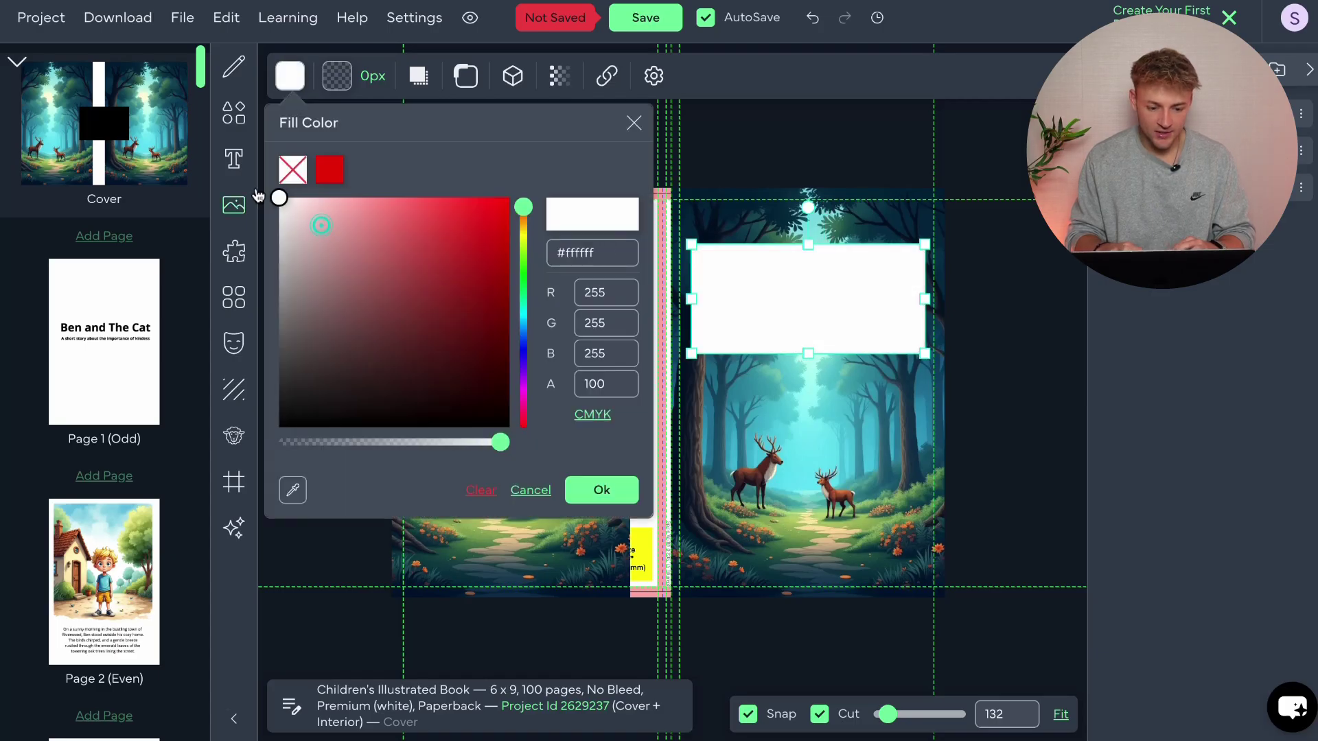
pyautogui.click(602, 490)
# Step: Add a heading at the top of the white rectangle with the text "10 Inspiring"
pyautogui.click(233, 159)
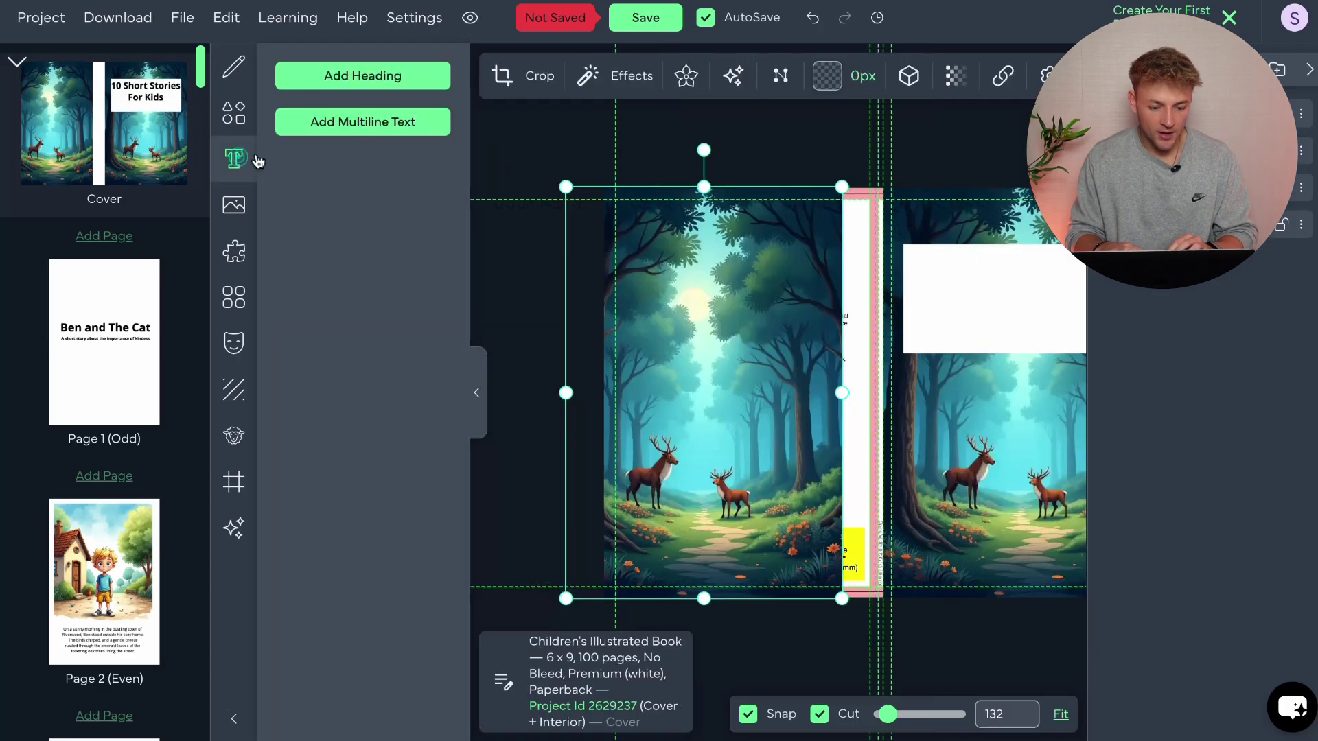
pyautogui.click(362, 76)
pyautogui.click(774, 396)
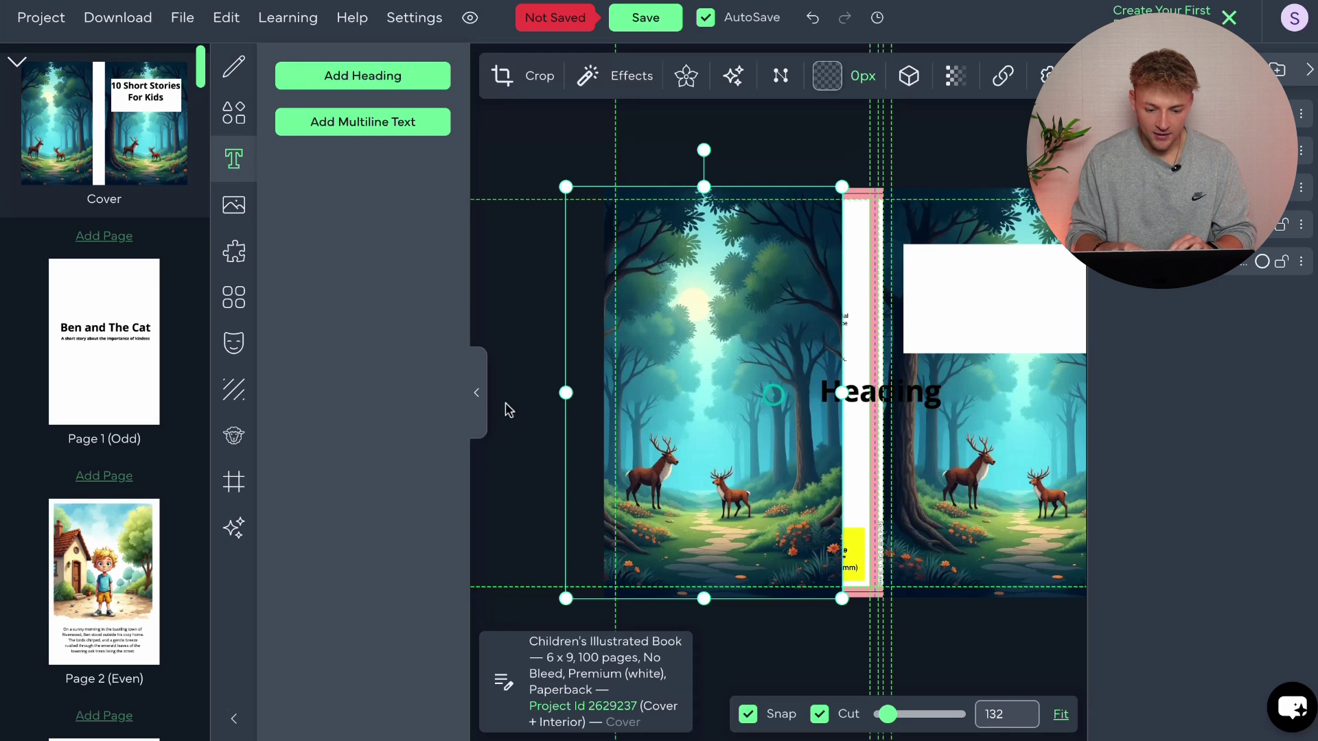
pyautogui.click(478, 405)
pyautogui.moveTo(647, 396); pyautogui.dragTo(789, 278)
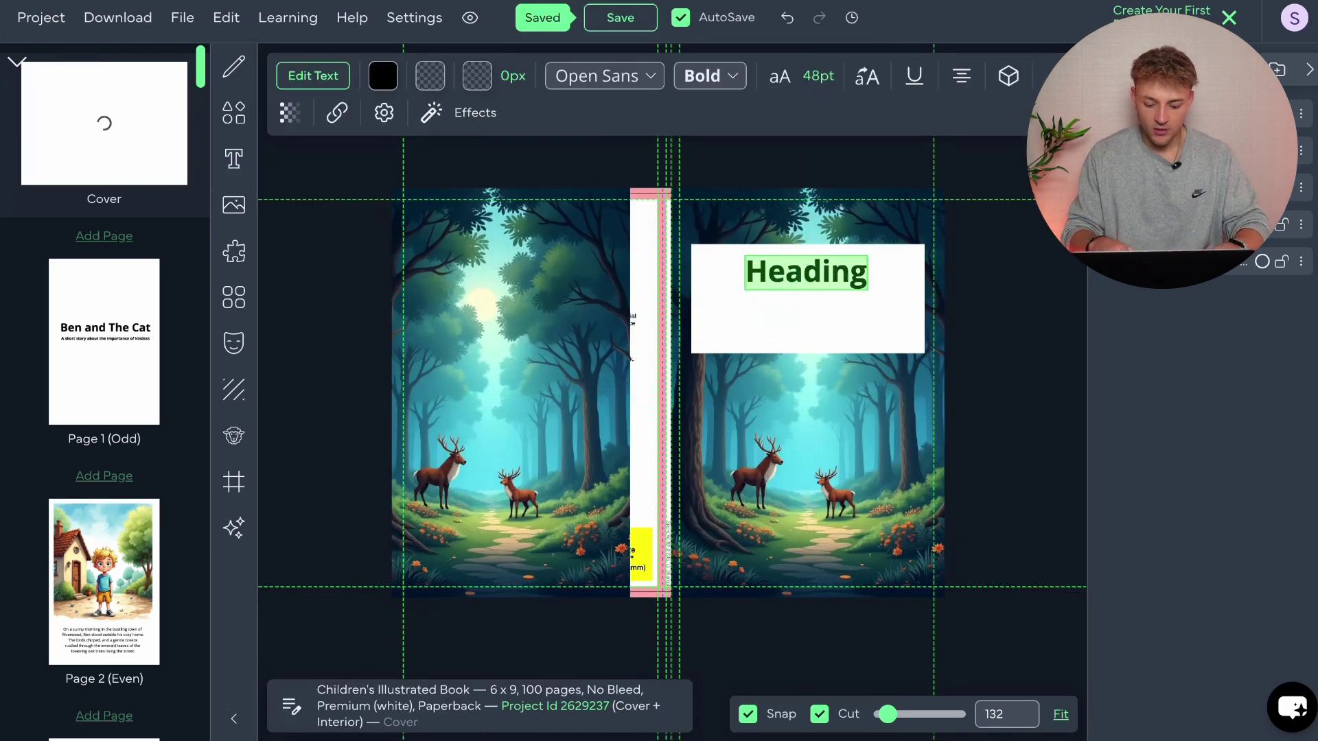
pyautogui.write('10 Inspiring')
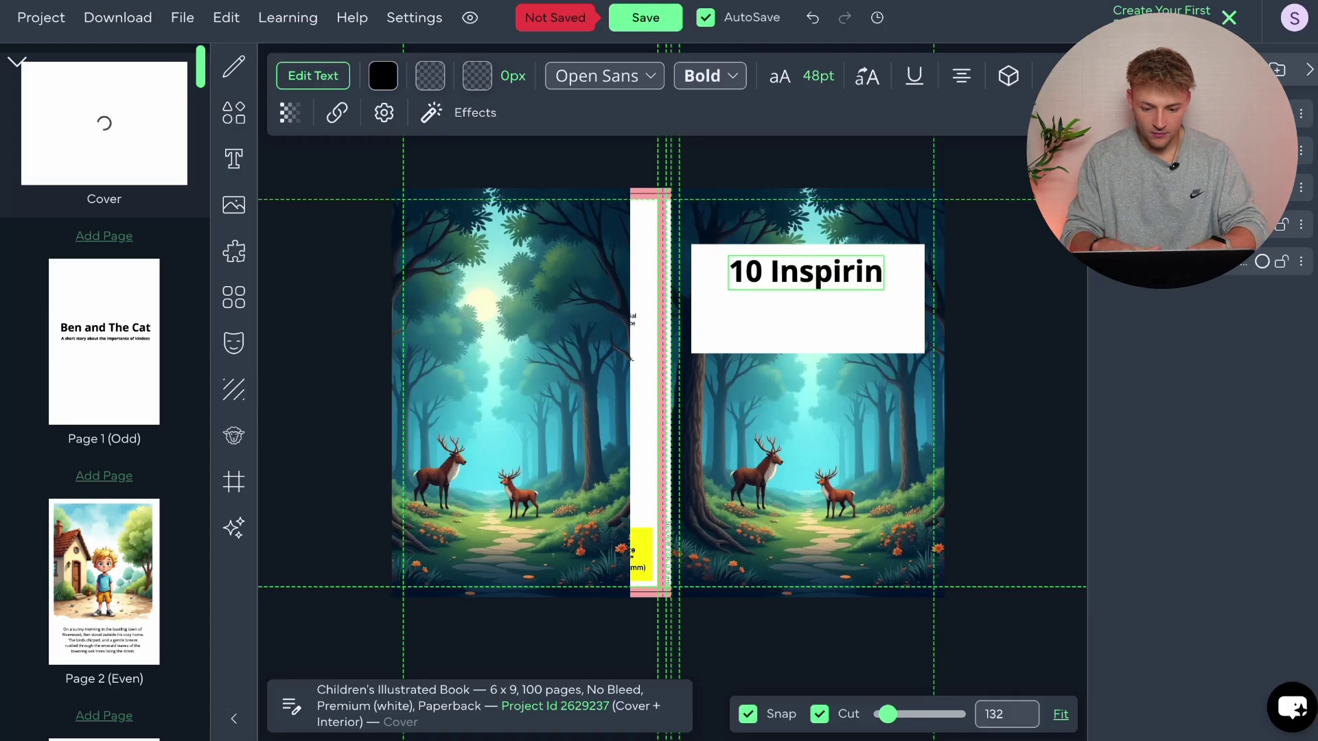
# Step: Set the font size of the "10 Inspiring" heading to 58 pt
pyautogui.click(813, 75)
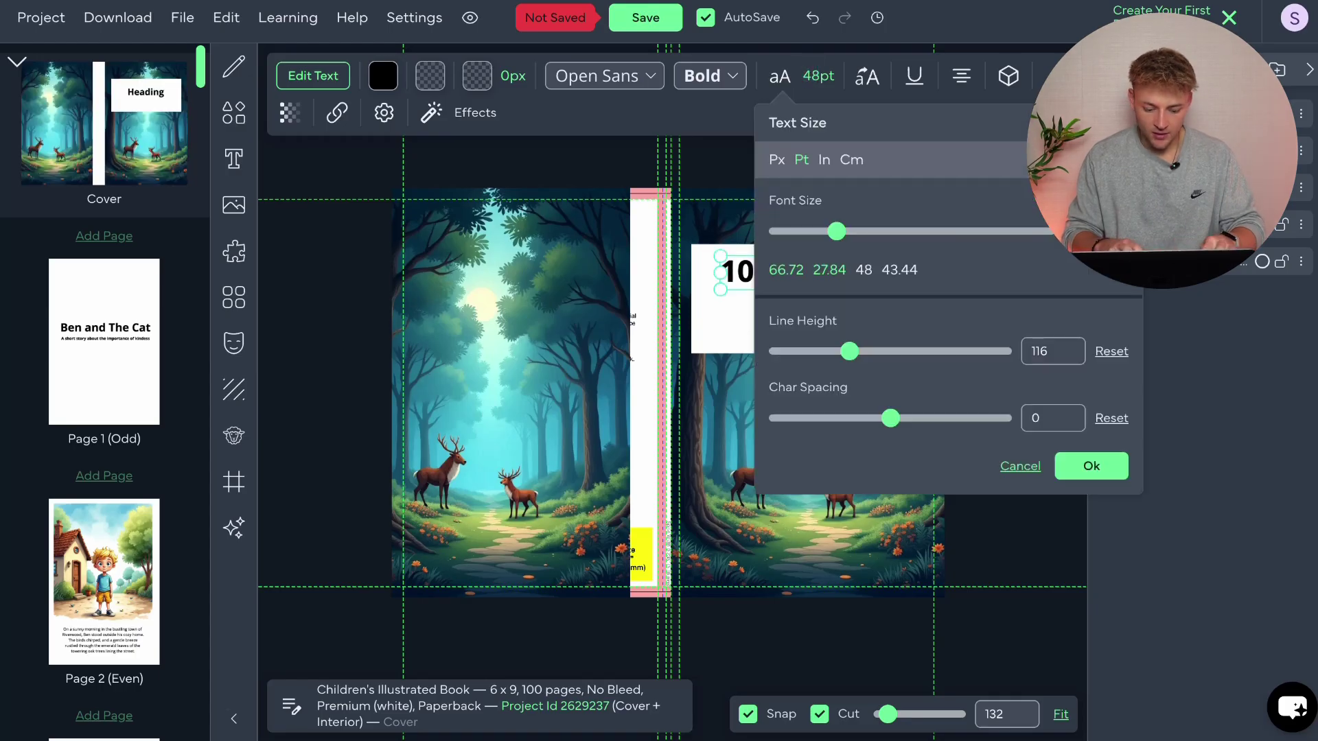
pyautogui.moveTo(835, 231); pyautogui.dragTo(1046, 232)
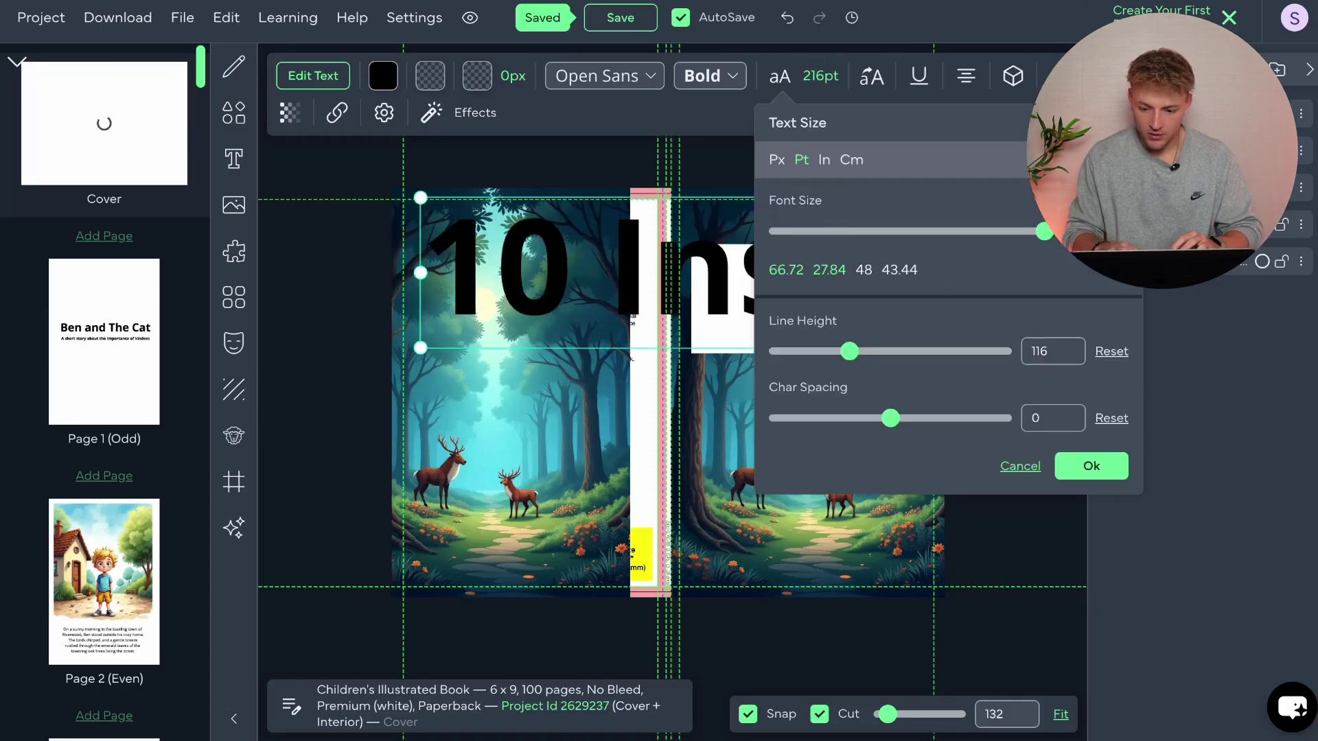
pyautogui.hotkey('ctrl', 'z')
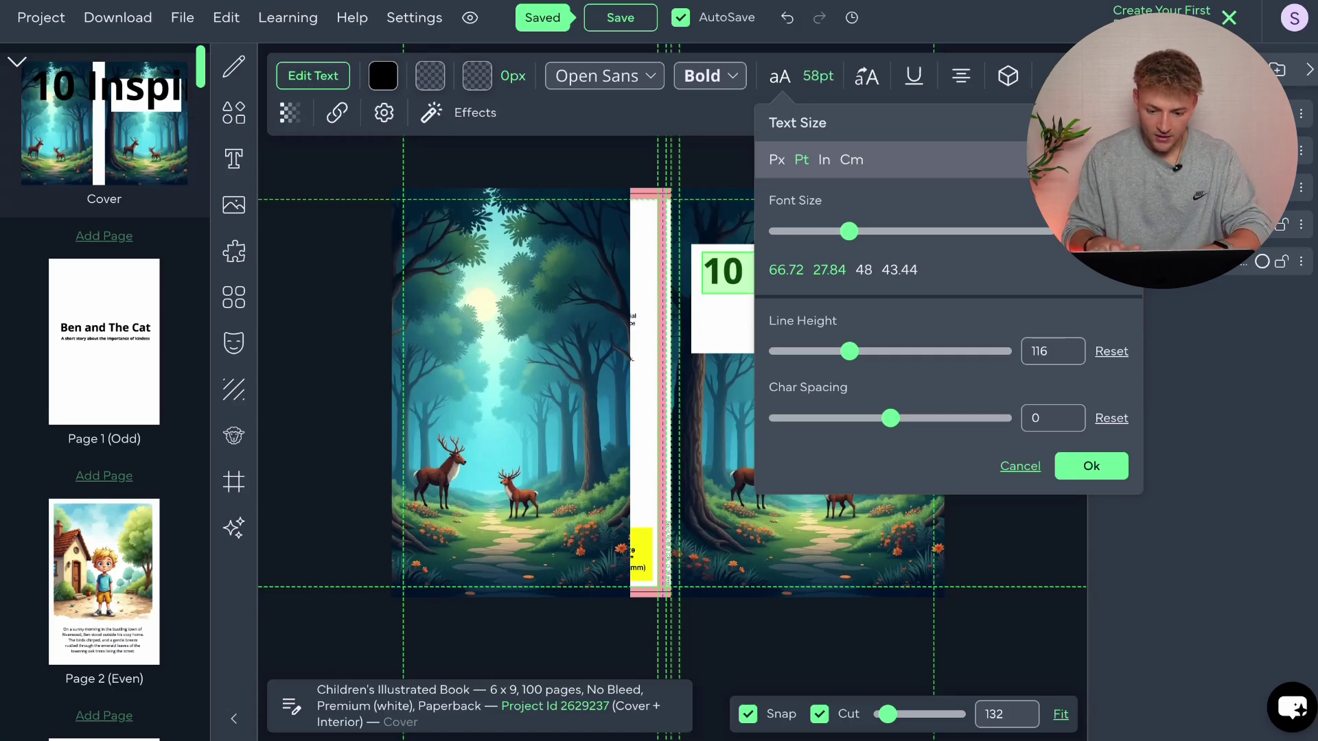
pyautogui.click(1091, 466)
# Step: Duplicate the heading below itself as "Short Stories" at 55 pt, and copy that line once more for the third title line
pyautogui.click(831, 280)
pyautogui.click(831, 280)
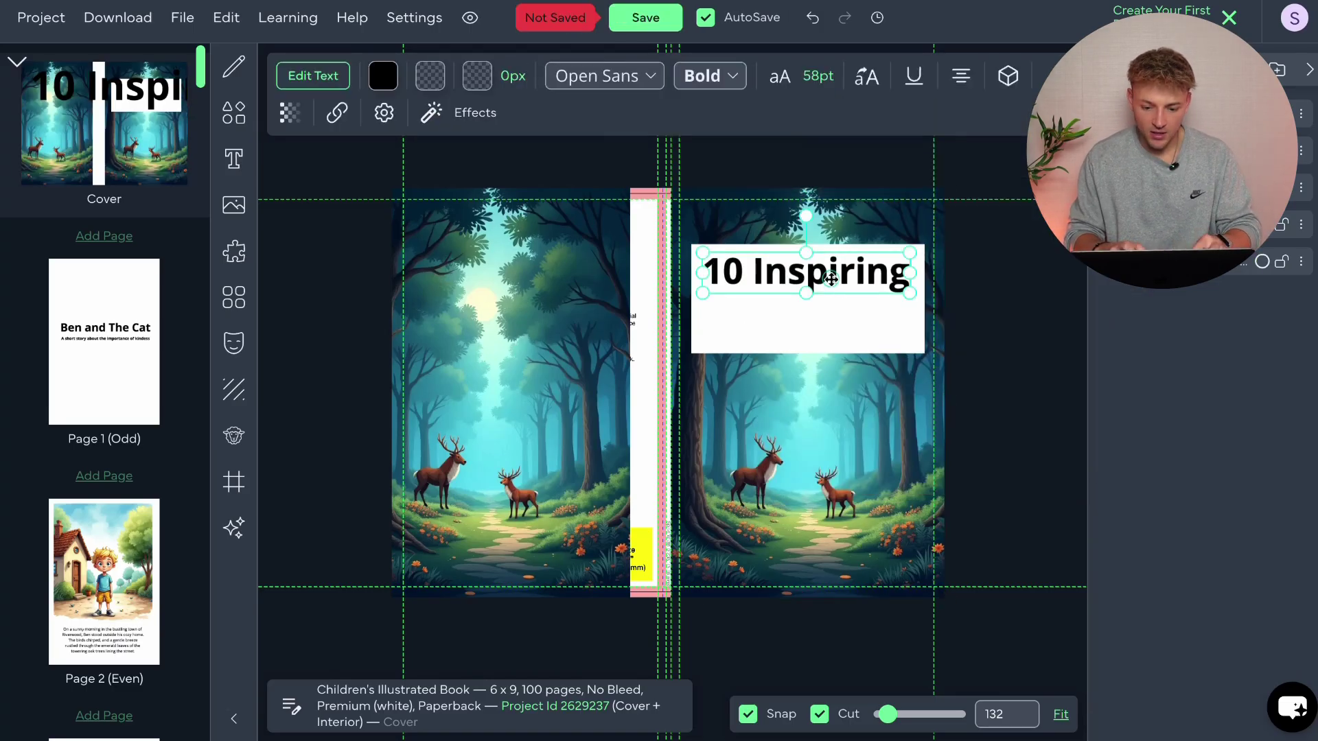
pyautogui.hotkey('ctrl', 'd')
pyautogui.moveTo(831, 280); pyautogui.dragTo(831, 317)
pyautogui.doubleClick(831, 317)
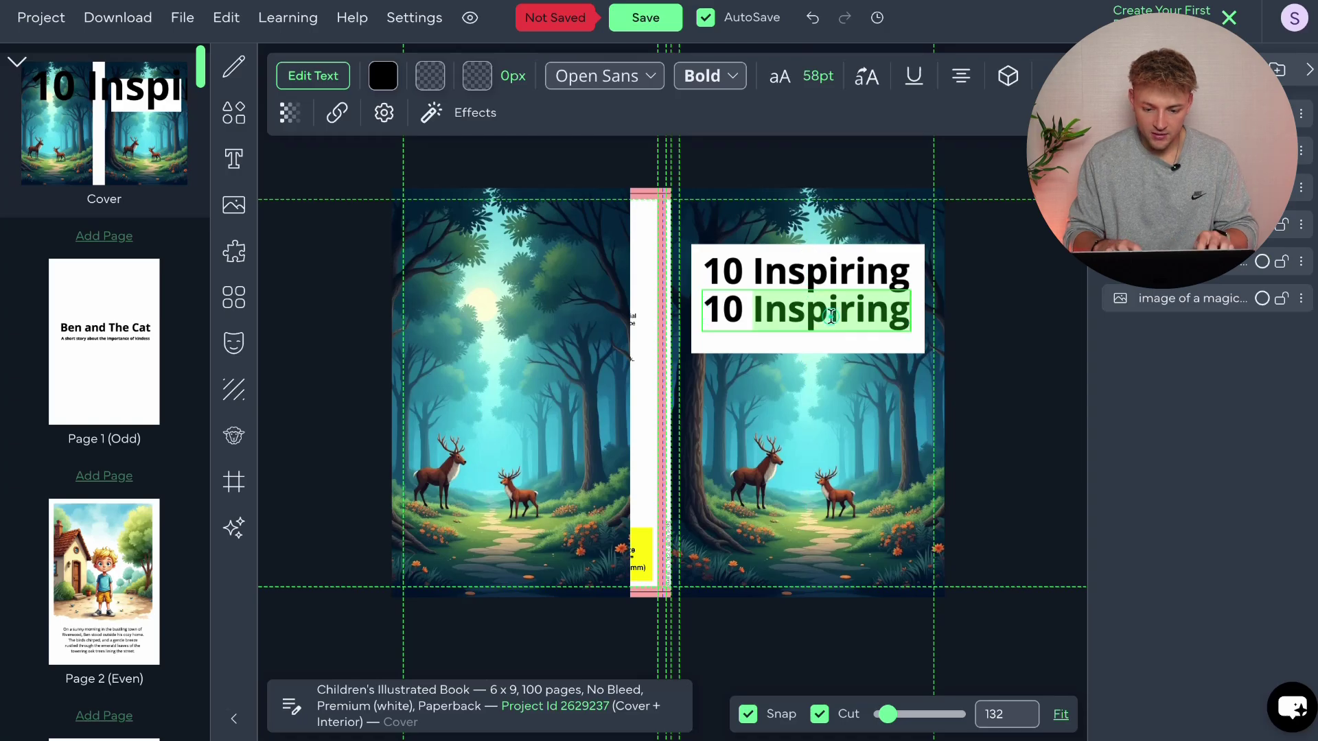
pyautogui.hotkey('ctrl', 'a')
pyautogui.write('Short Stories')
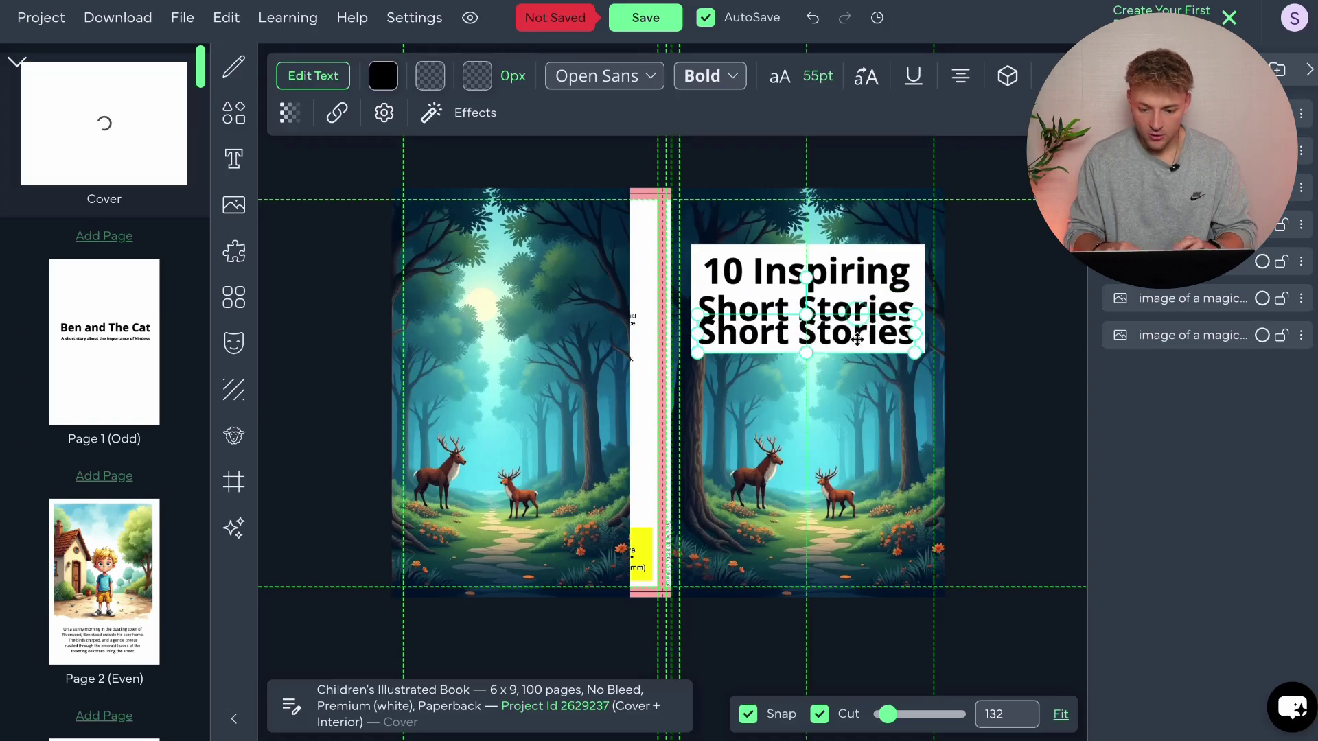
# Step: Change the third title line to "For Kids" at 50 pt and lower it beneath "Short Stories", extending the white rectangle to fit
pyautogui.doubleClick(857, 338)
pyautogui.tripleClick(857, 338)
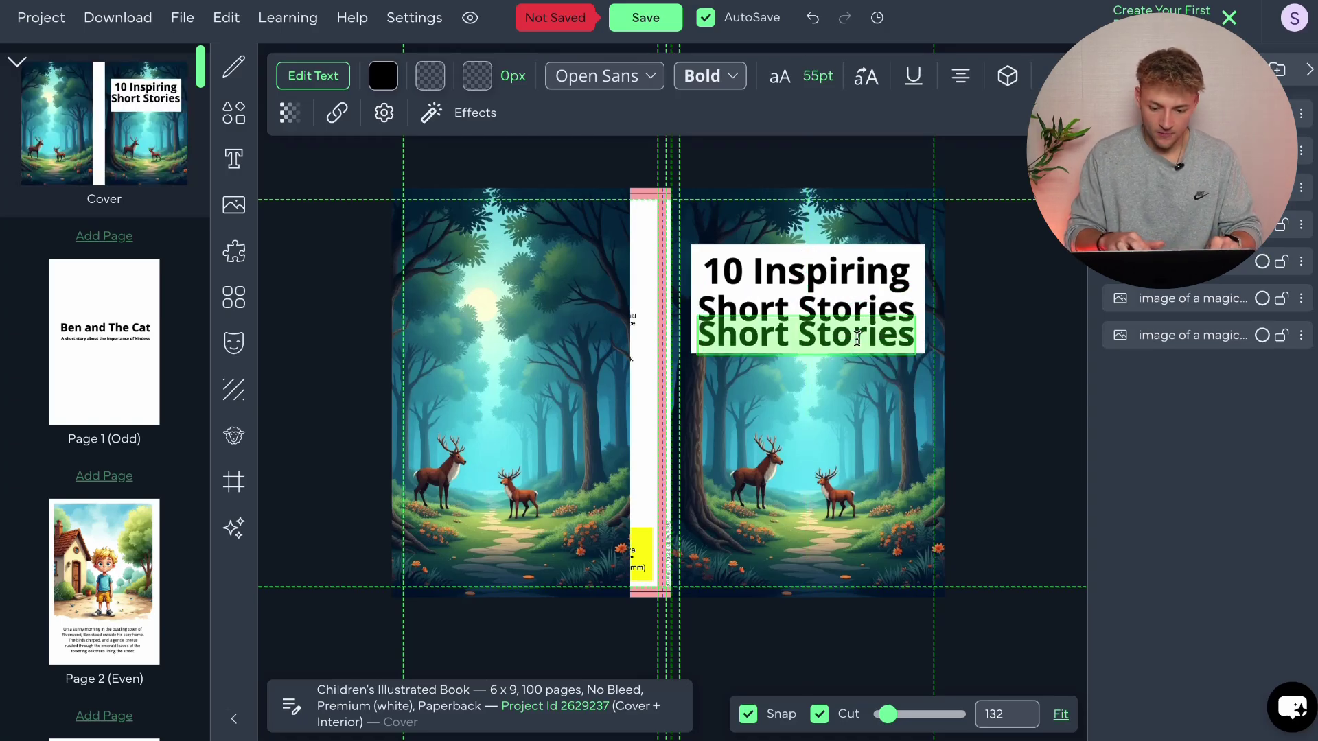
pyautogui.write('For Kids')
pyautogui.click(846, 338)
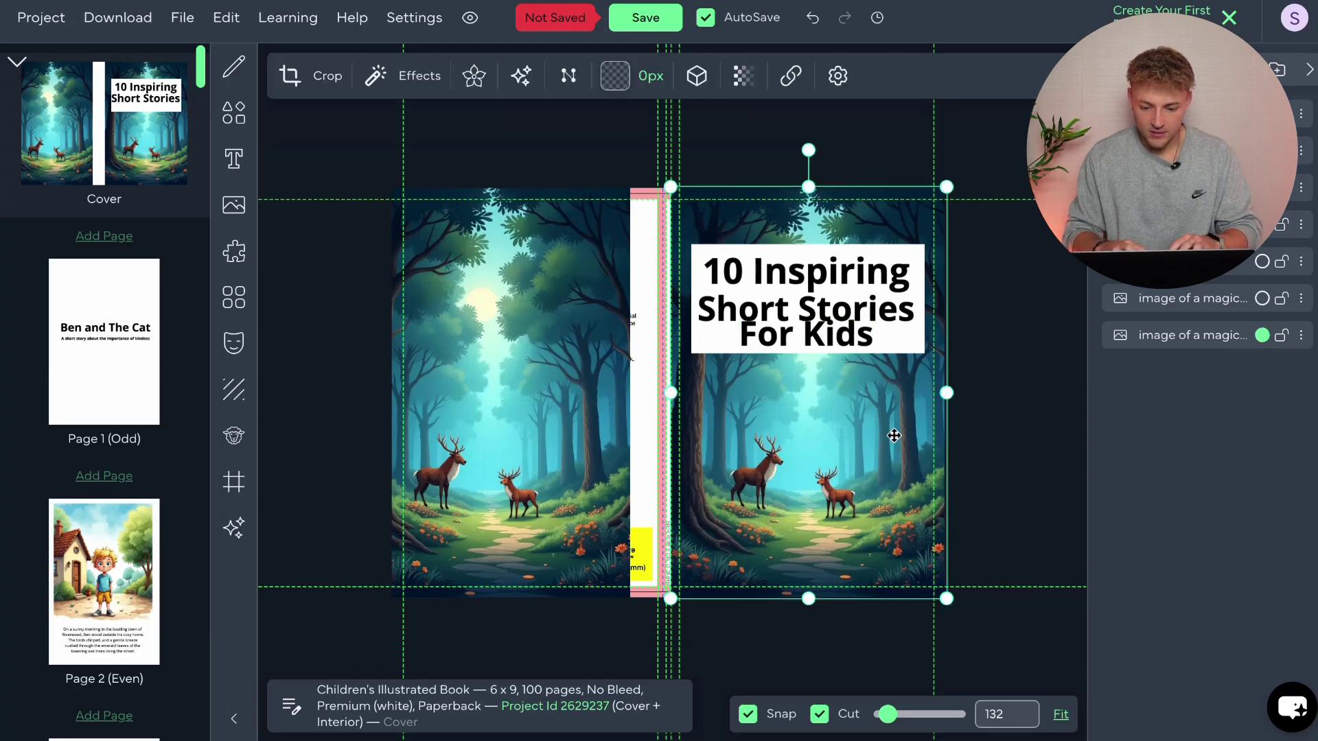
pyautogui.click(845, 339)
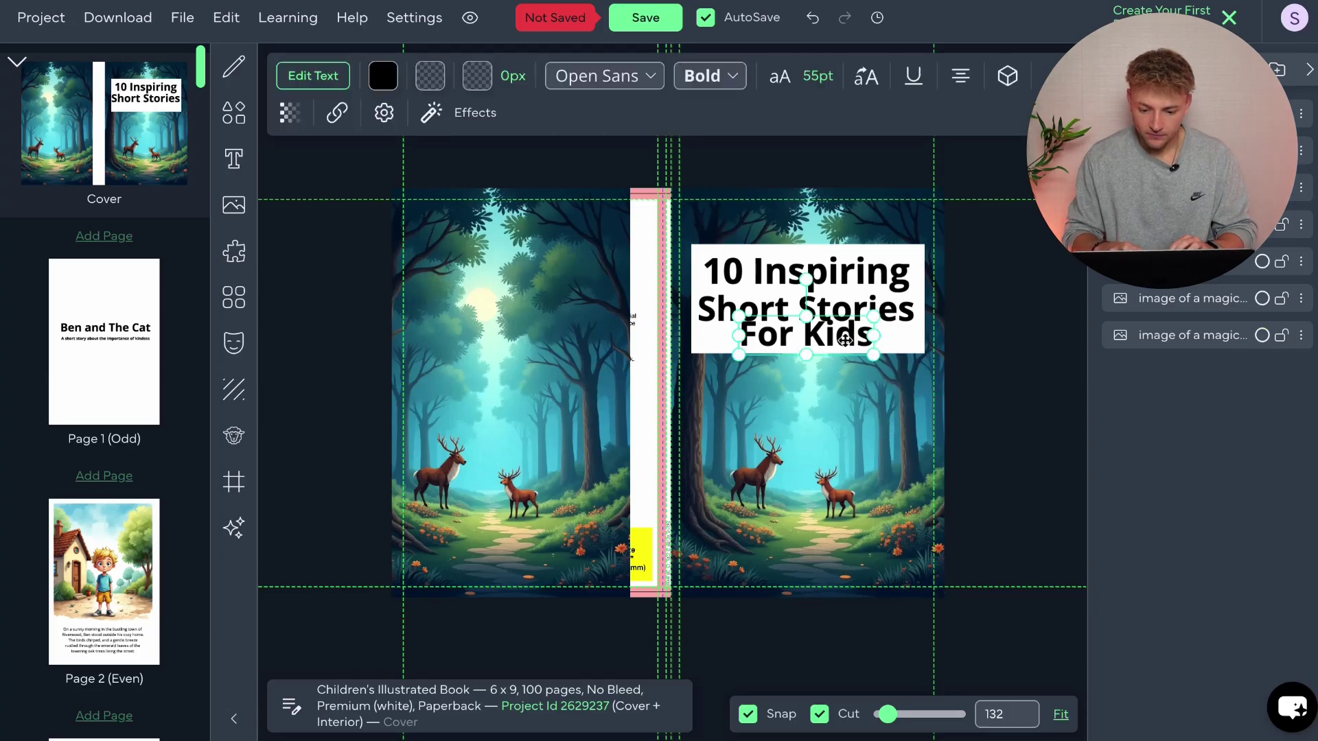
pyautogui.click(818, 76)
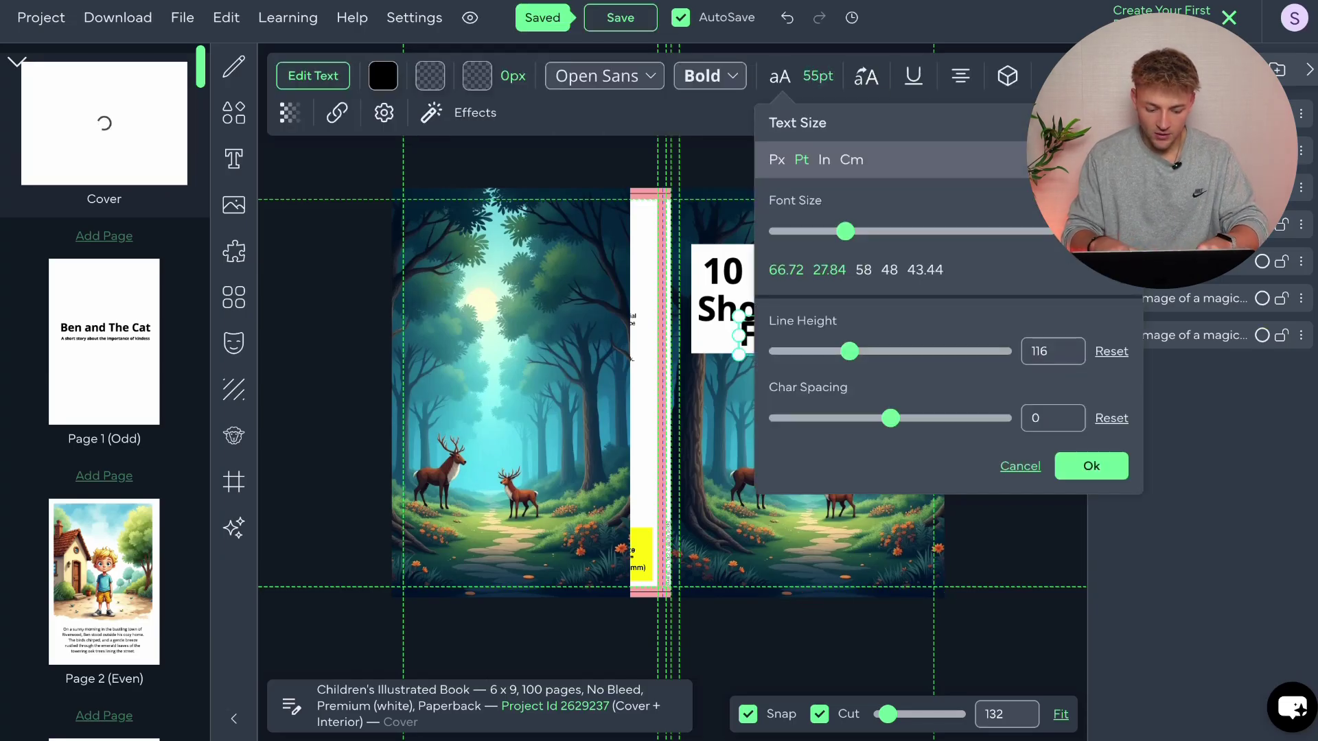
pyautogui.click(1091, 466)
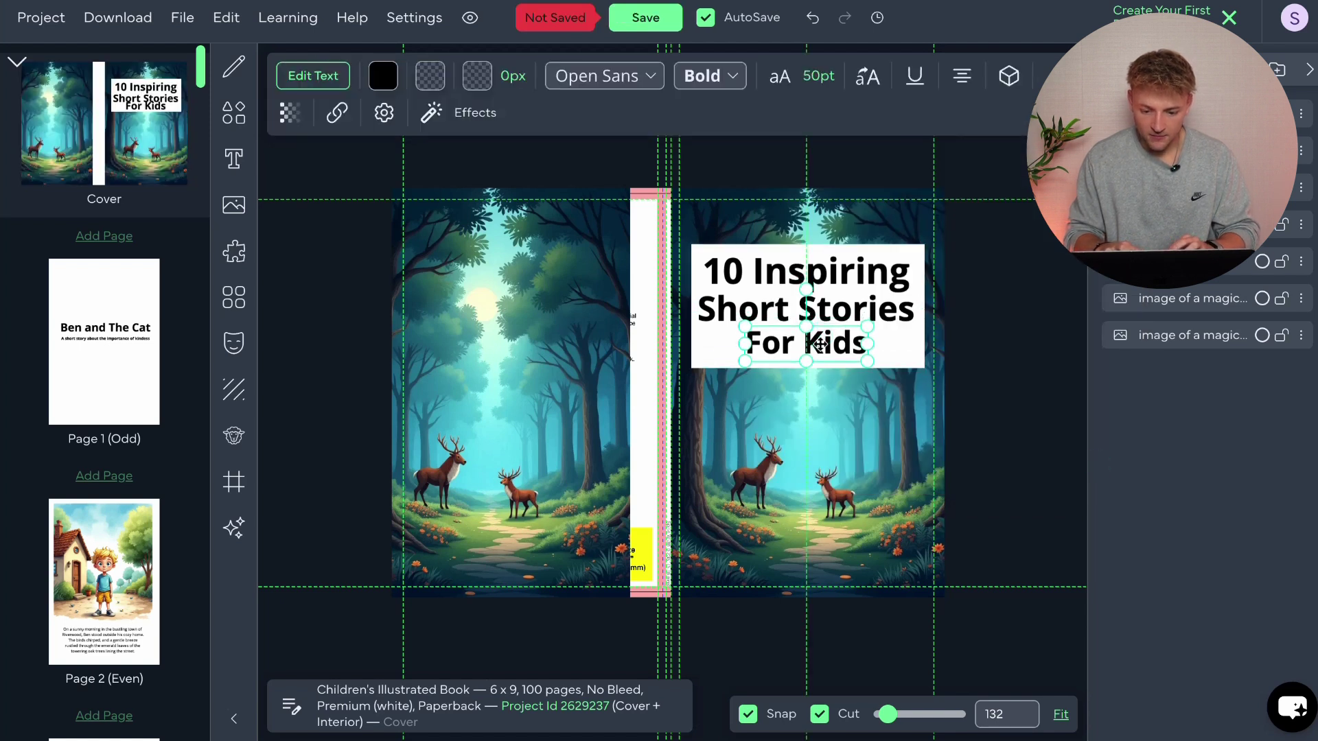
# Step: Round the corners of the white title rectangle with a border radius of 0.1 in
pyautogui.click(698, 352)
pyautogui.click(699, 352)
pyautogui.click(466, 75)
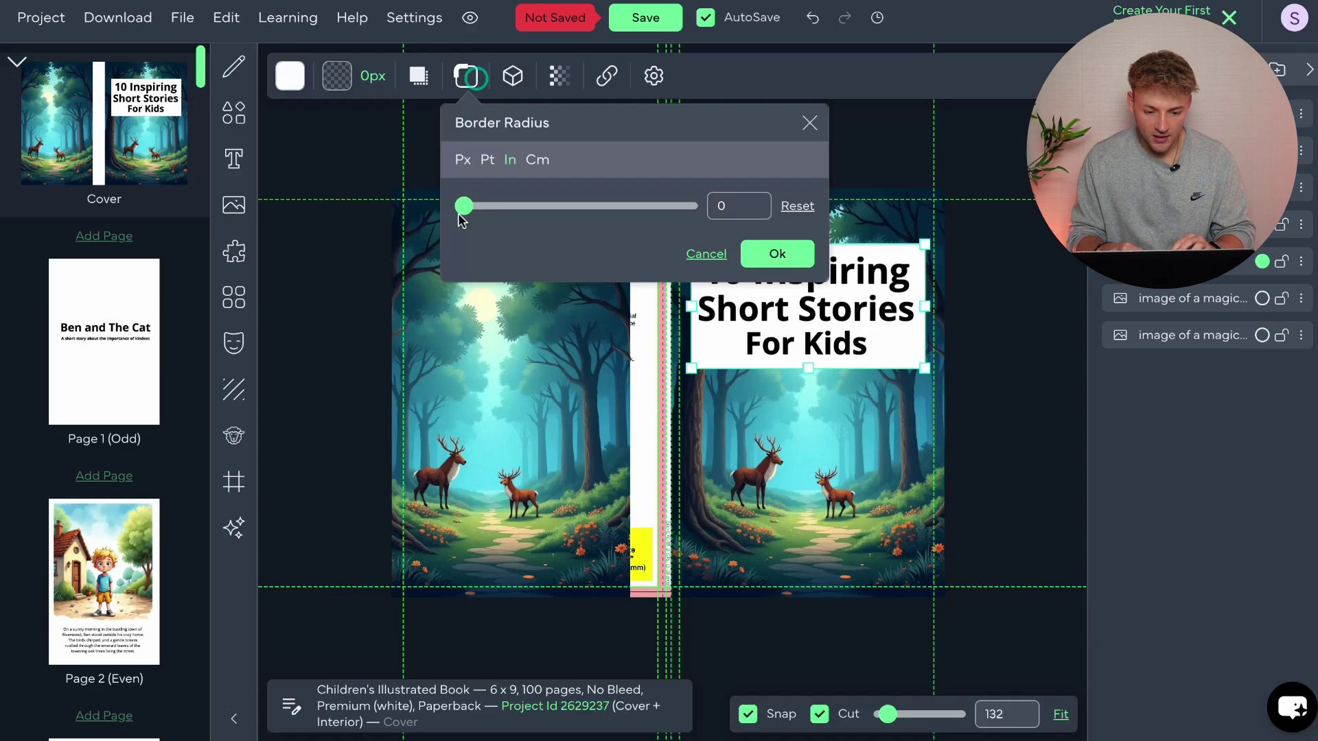
pyautogui.moveTo(461, 217)
pyautogui.mouseDown()
pyautogui.moveTo(518, 219)
pyautogui.moveTo(473, 218)
pyautogui.mouseUp()
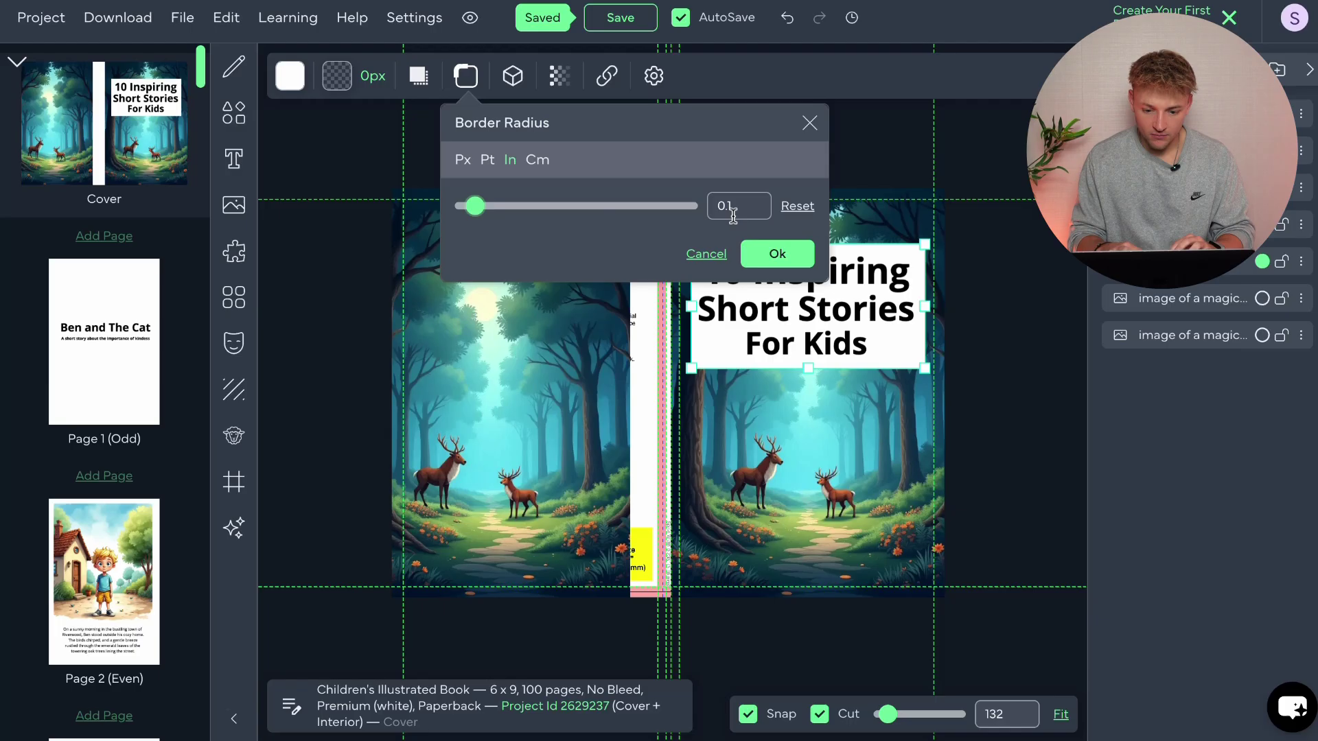
pyautogui.click(771, 254)
pyautogui.click(875, 415)
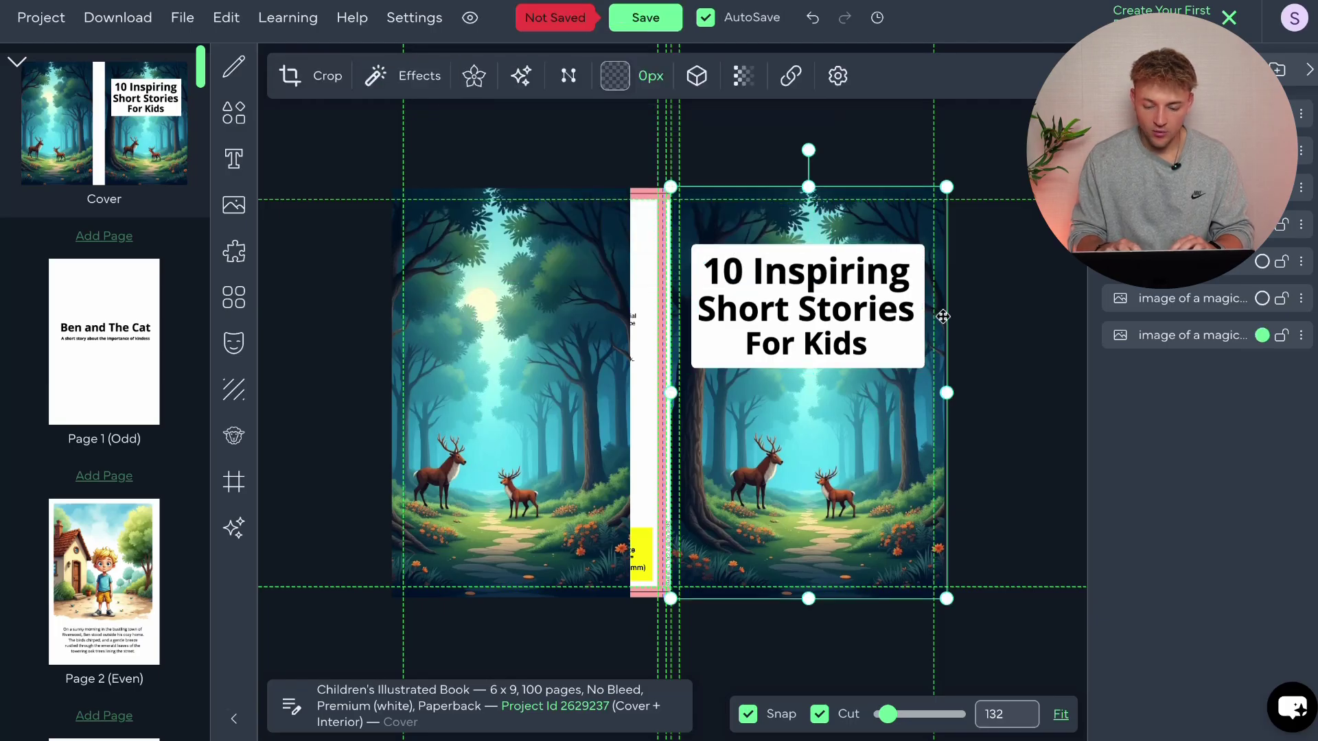
pyautogui.click(994, 435)
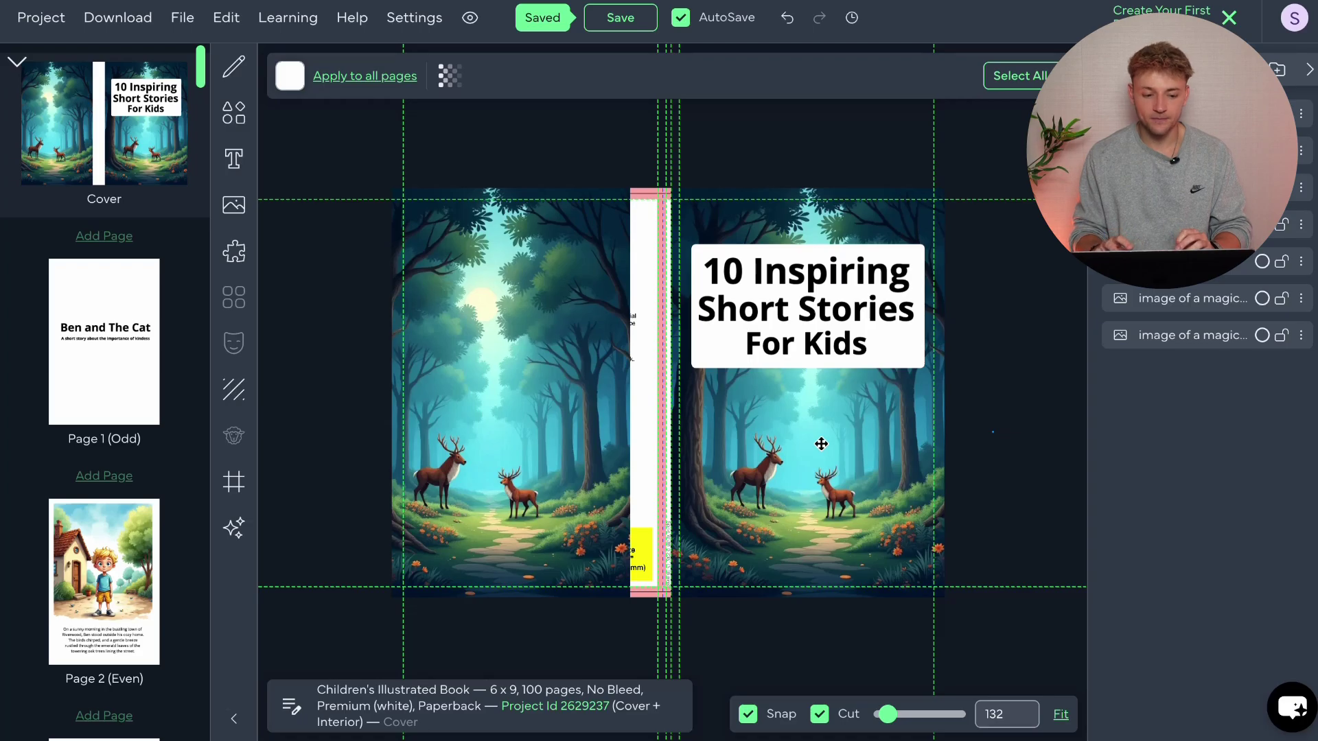
# Step: Set all three title lines to the Acme font and slightly enlarge them together to fill the white rectangle
pyautogui.click(849, 315)
pyautogui.click(657, 91)
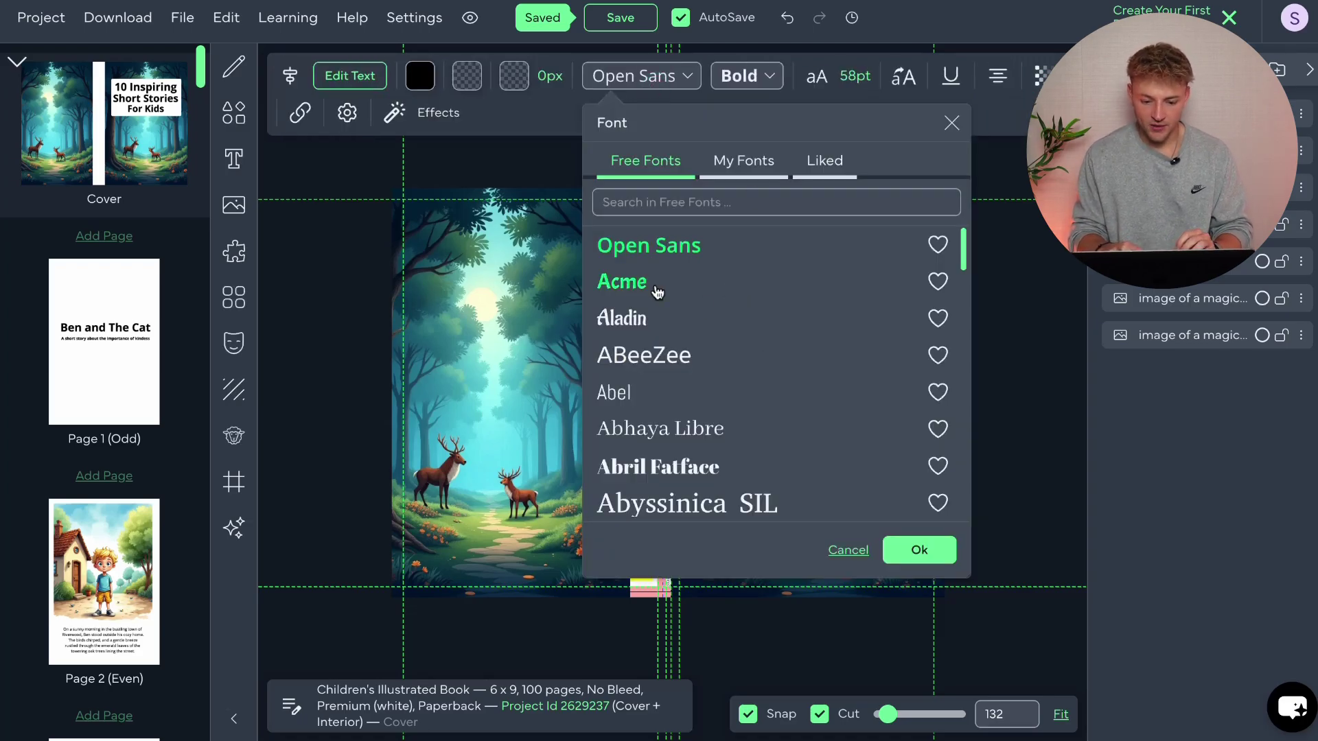
pyautogui.click(657, 283)
pyautogui.click(919, 550)
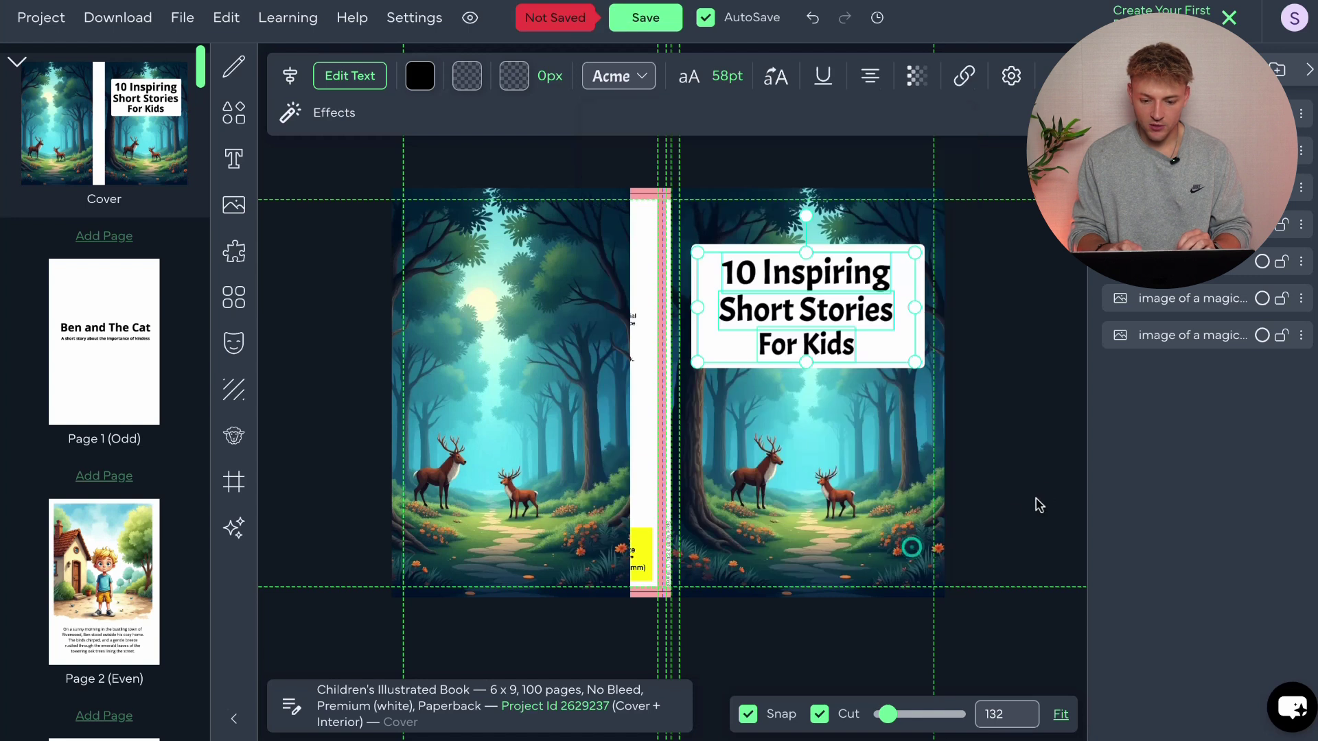
pyautogui.moveTo(915, 365); pyautogui.dragTo(876, 418)
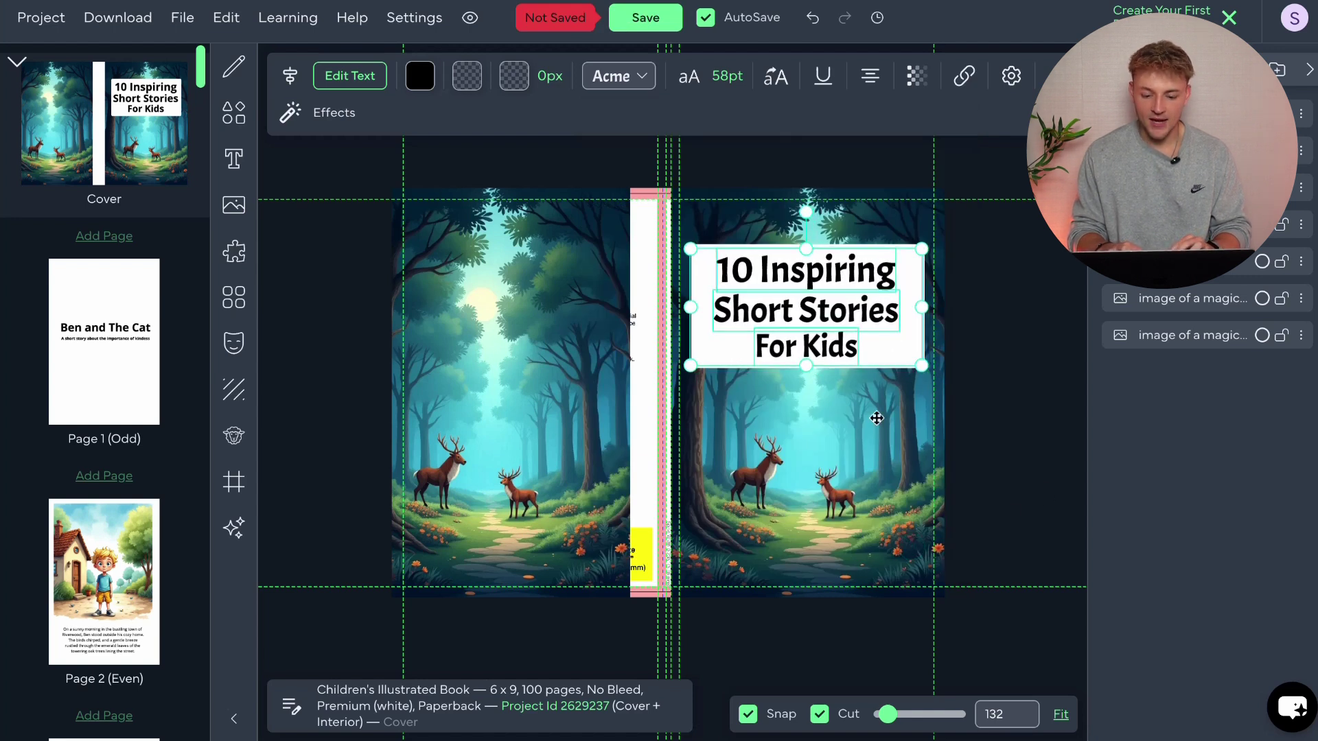
pyautogui.click(896, 446)
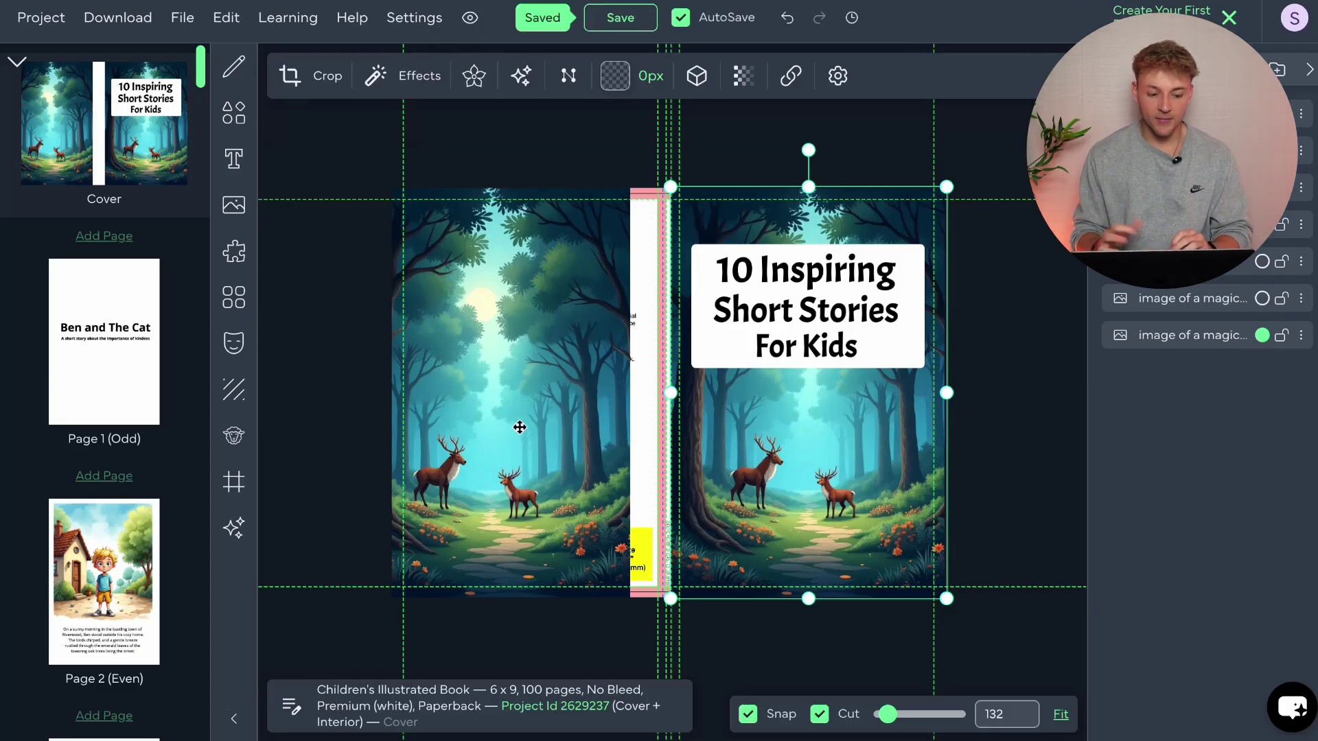
pyautogui.click(118, 328)
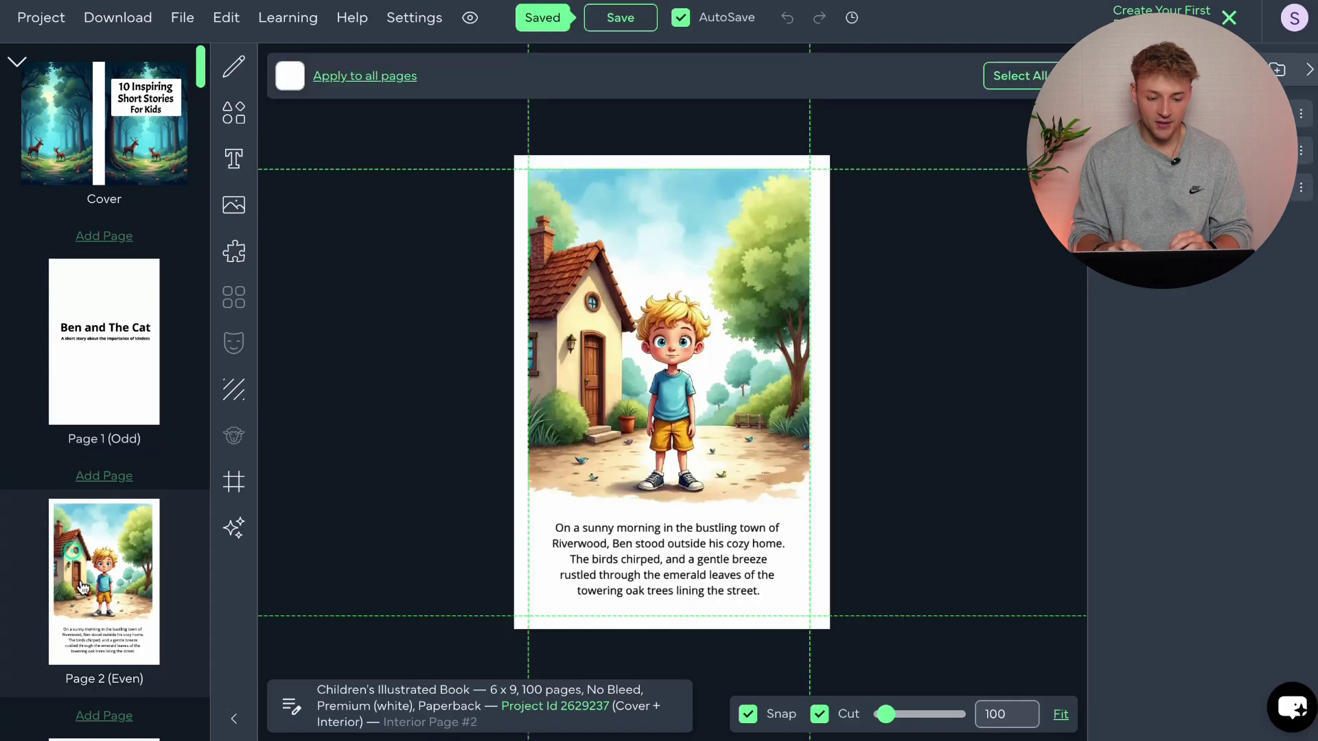
pyautogui.click(141, 151)
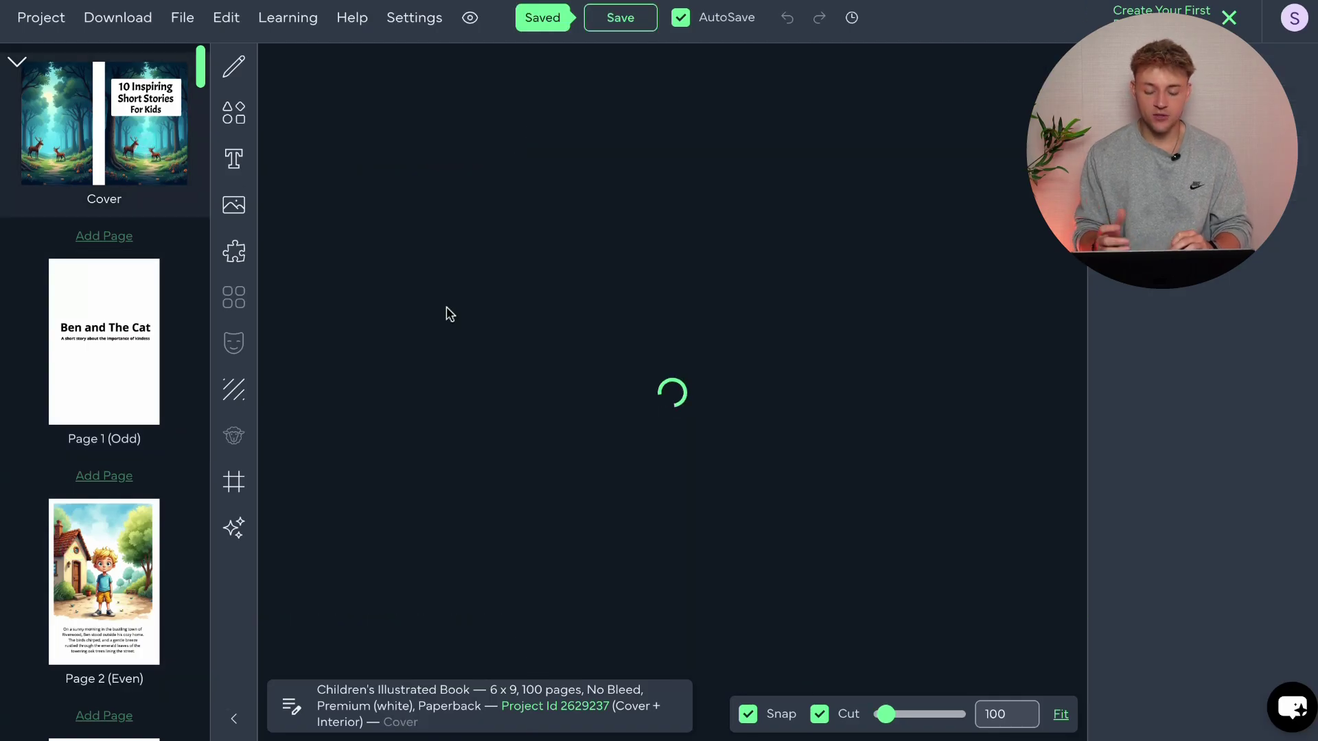